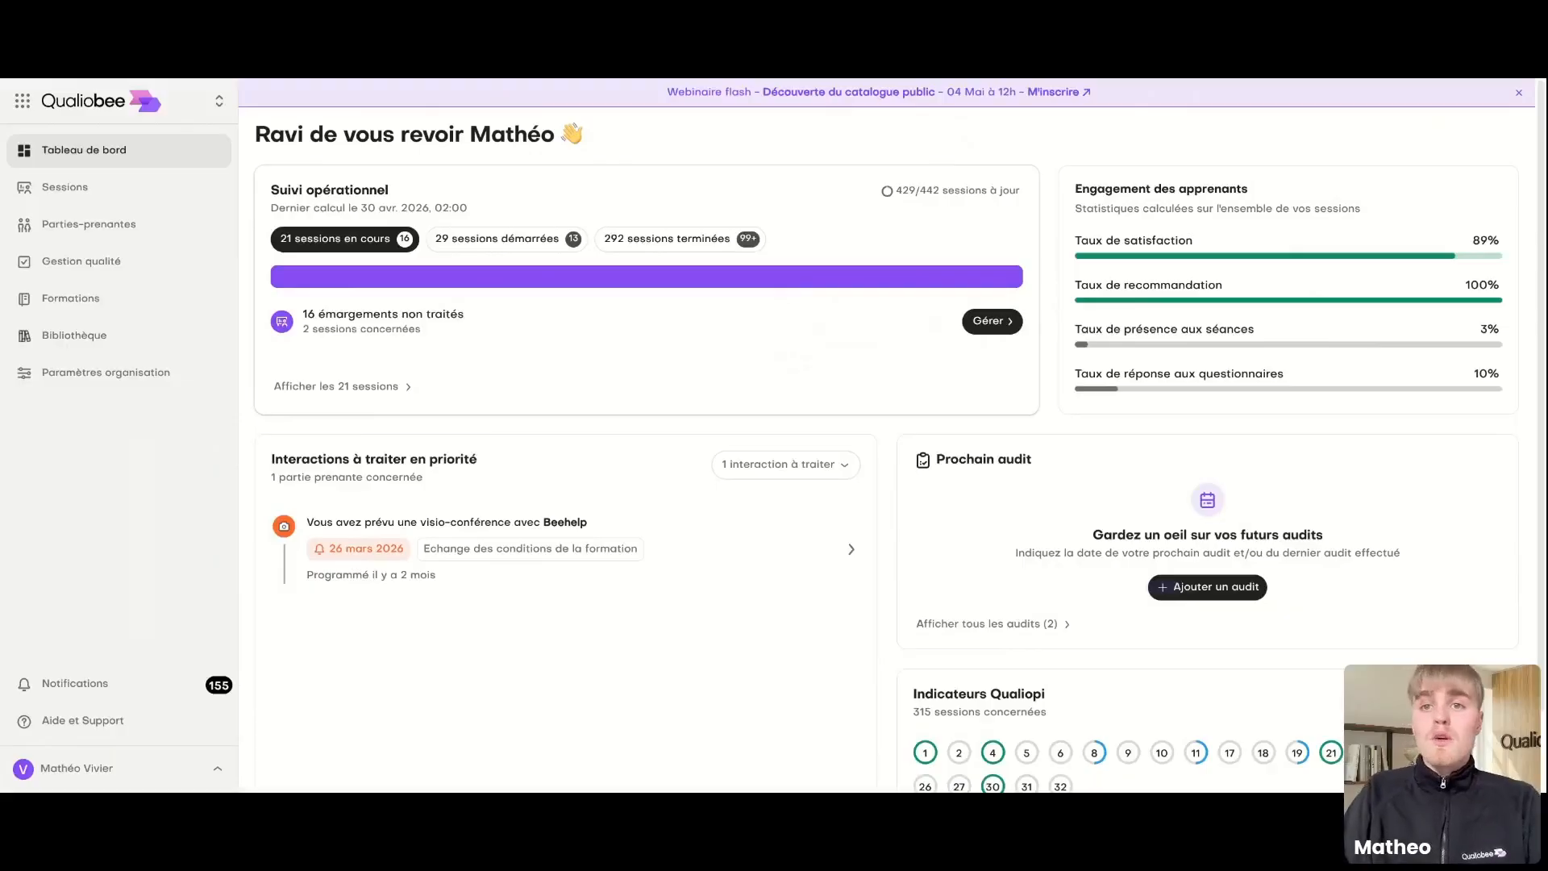
# Step: Show the operational follow-up for completed sessions and look over the rest of the dashboard, including audits and Qualiopi indicators
pyautogui.click(680, 239)
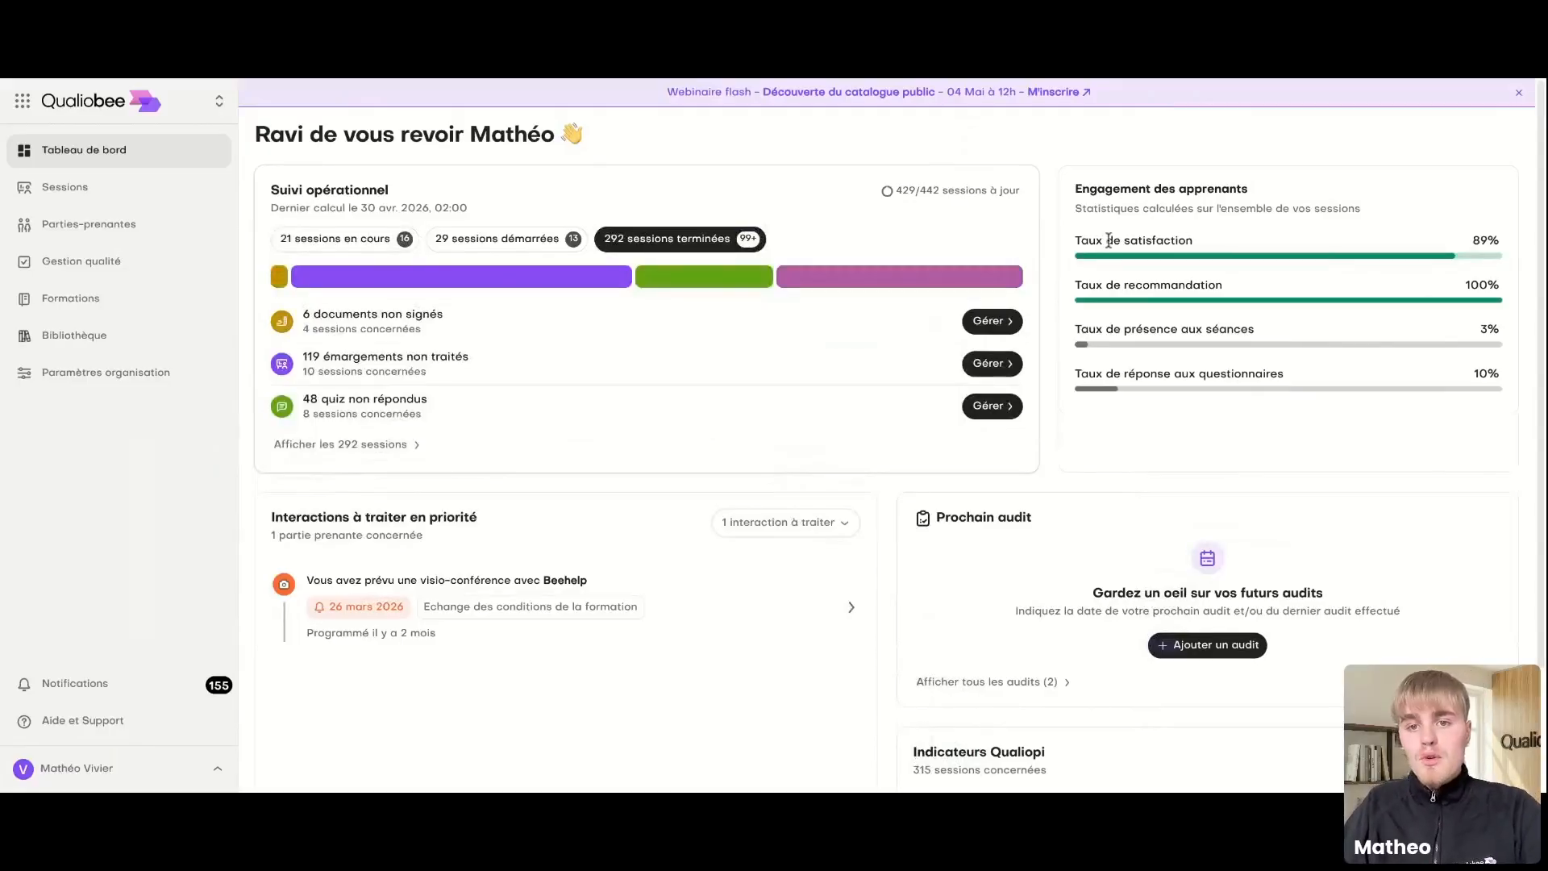
pyautogui.scroll(-2, 1054, 460)
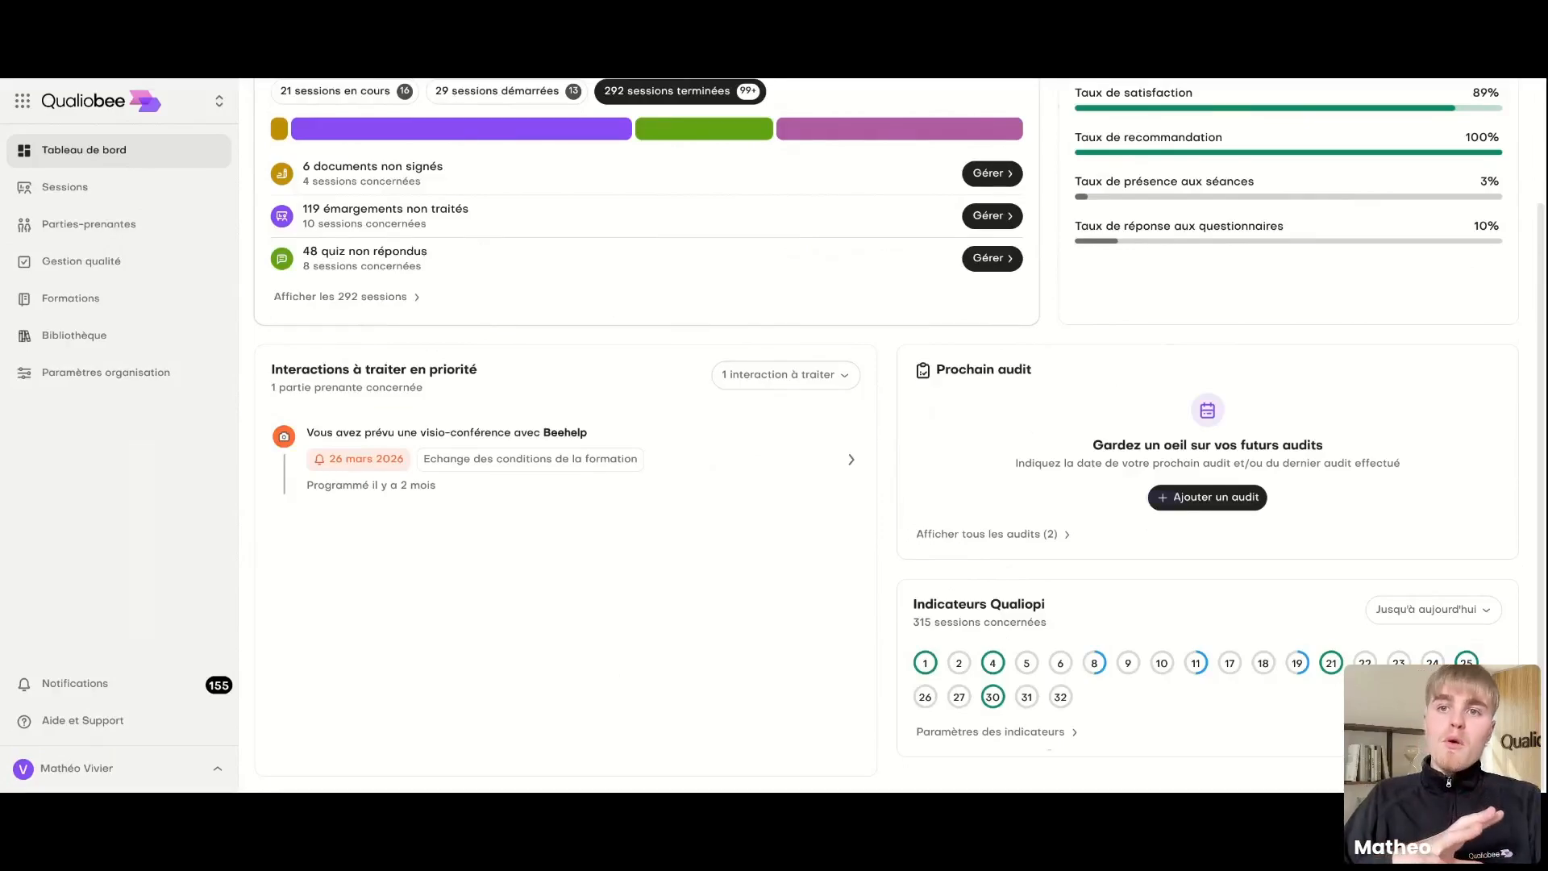
pyautogui.scroll(3, 642, 387)
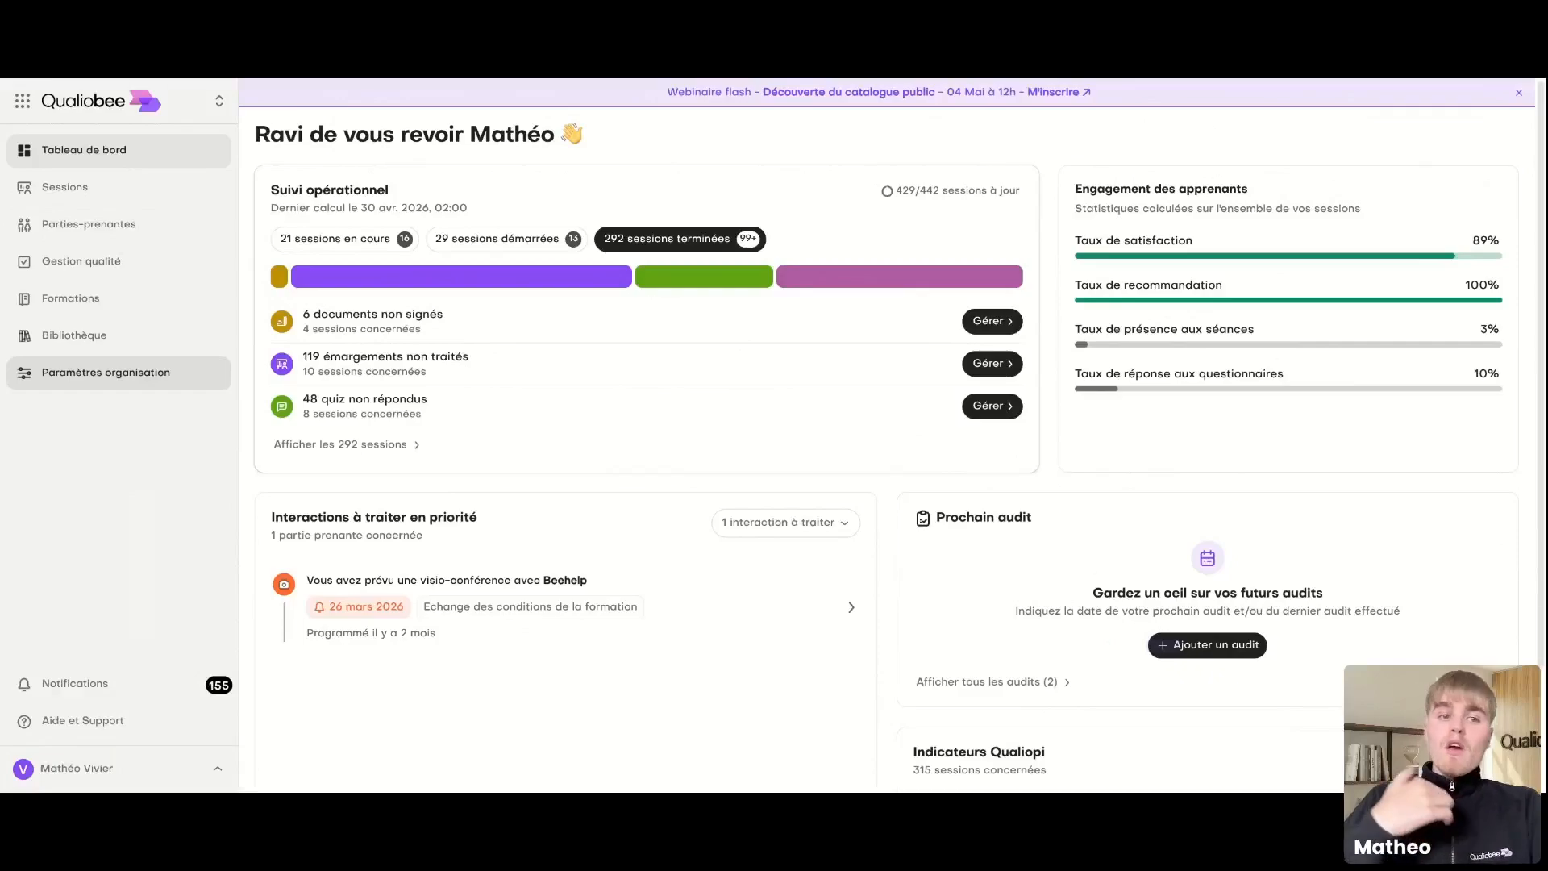
# Step: Review the organisation settings: general information with logo and signature, mandatory legal mentions, and the organisation's own documents
pyautogui.click(119, 376)
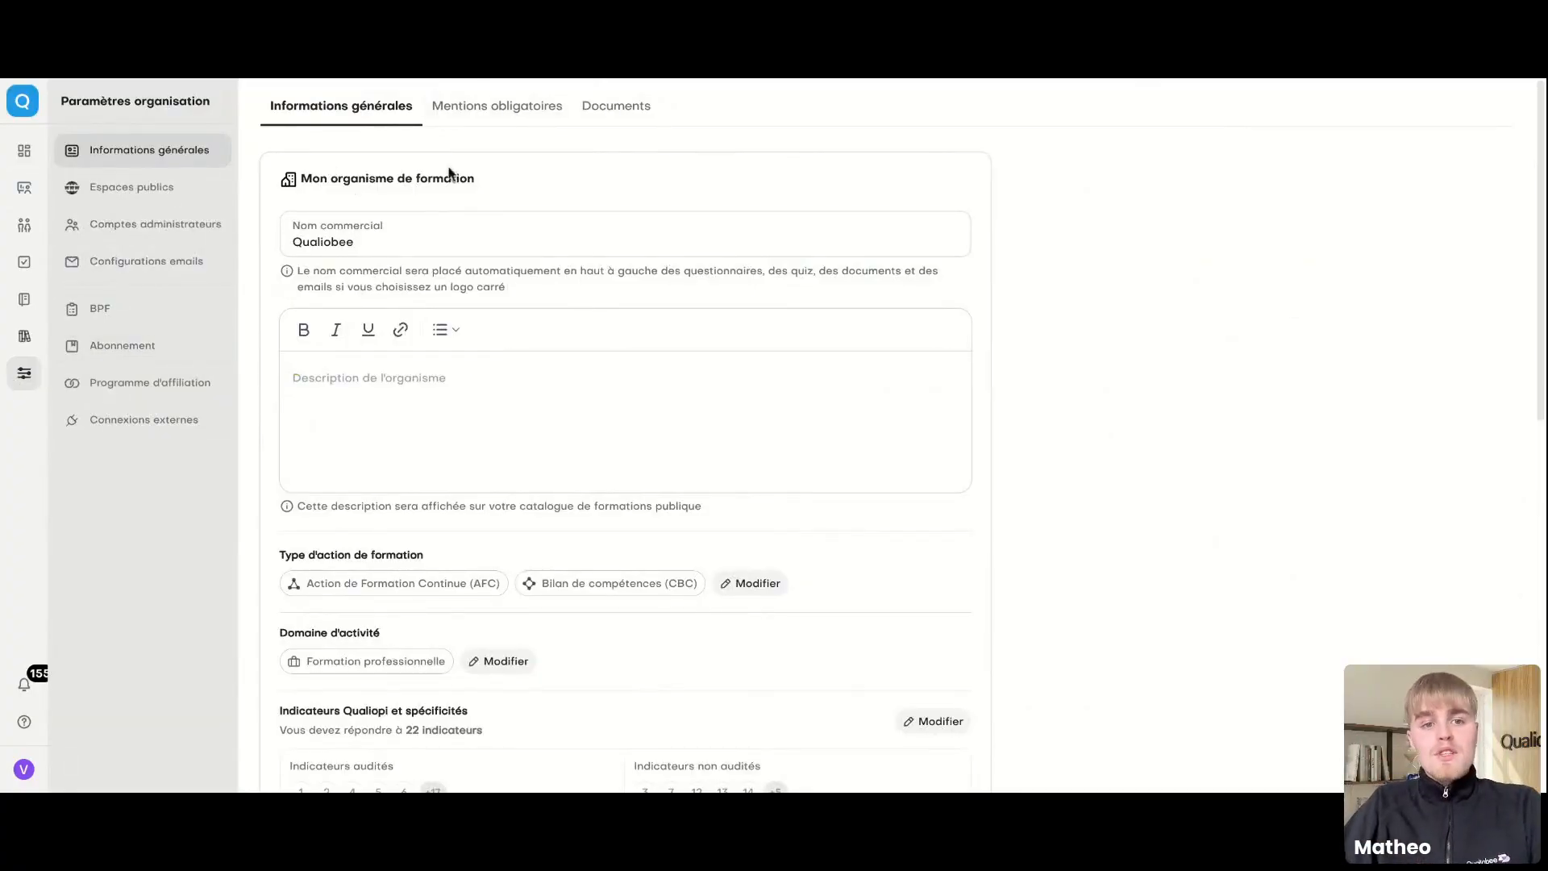
pyautogui.scroll(-4, 446, 380)
pyautogui.scroll(-3, 446, 382)
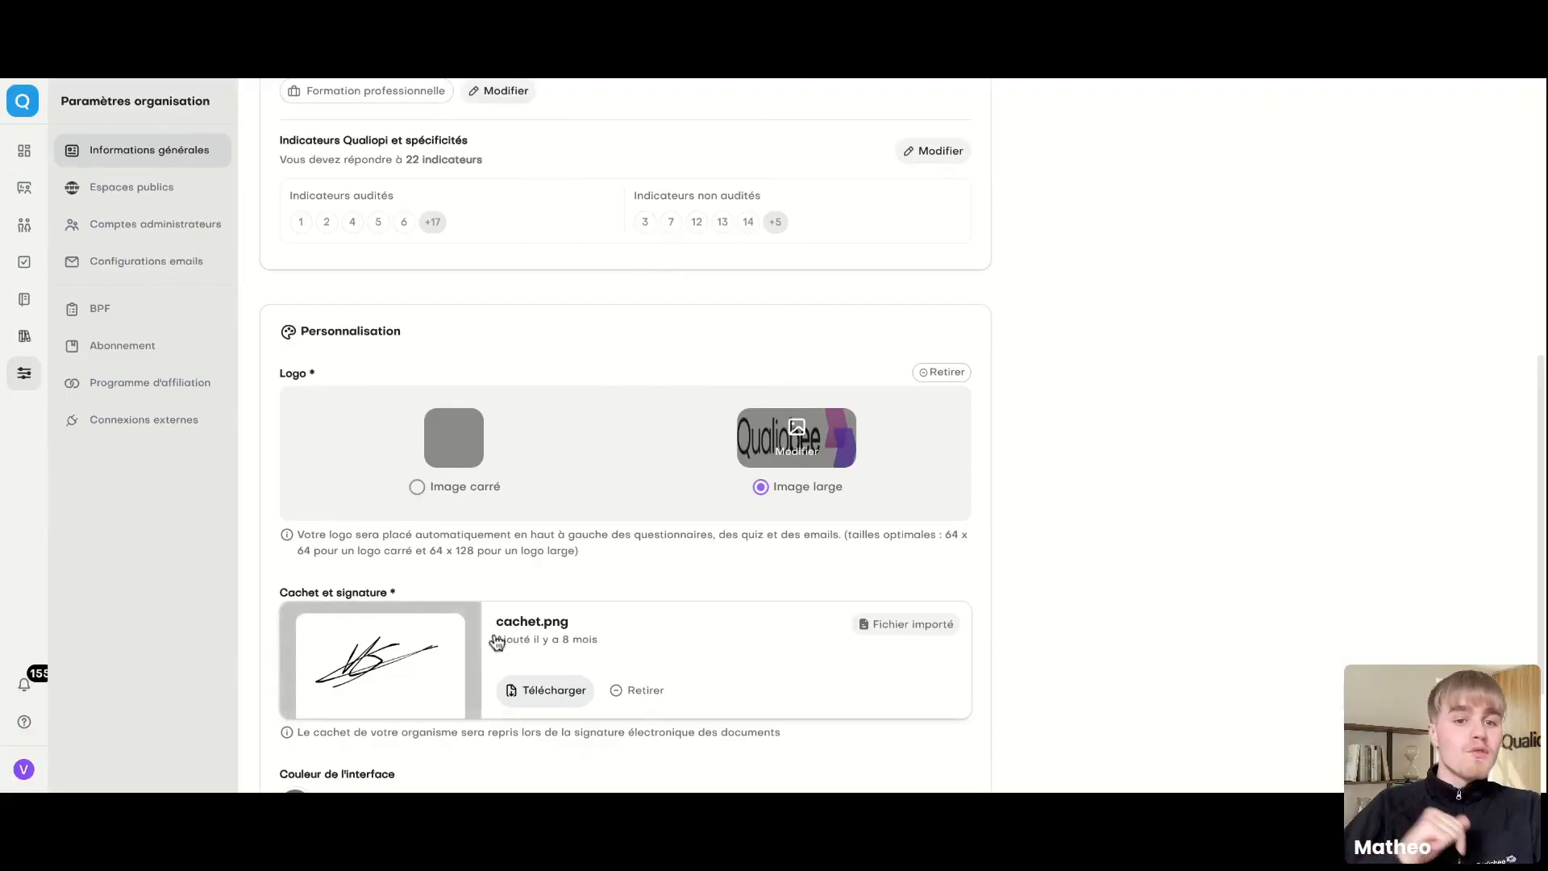
pyautogui.scroll(-1, 496, 642)
pyautogui.scroll(7, 495, 642)
pyautogui.click(490, 105)
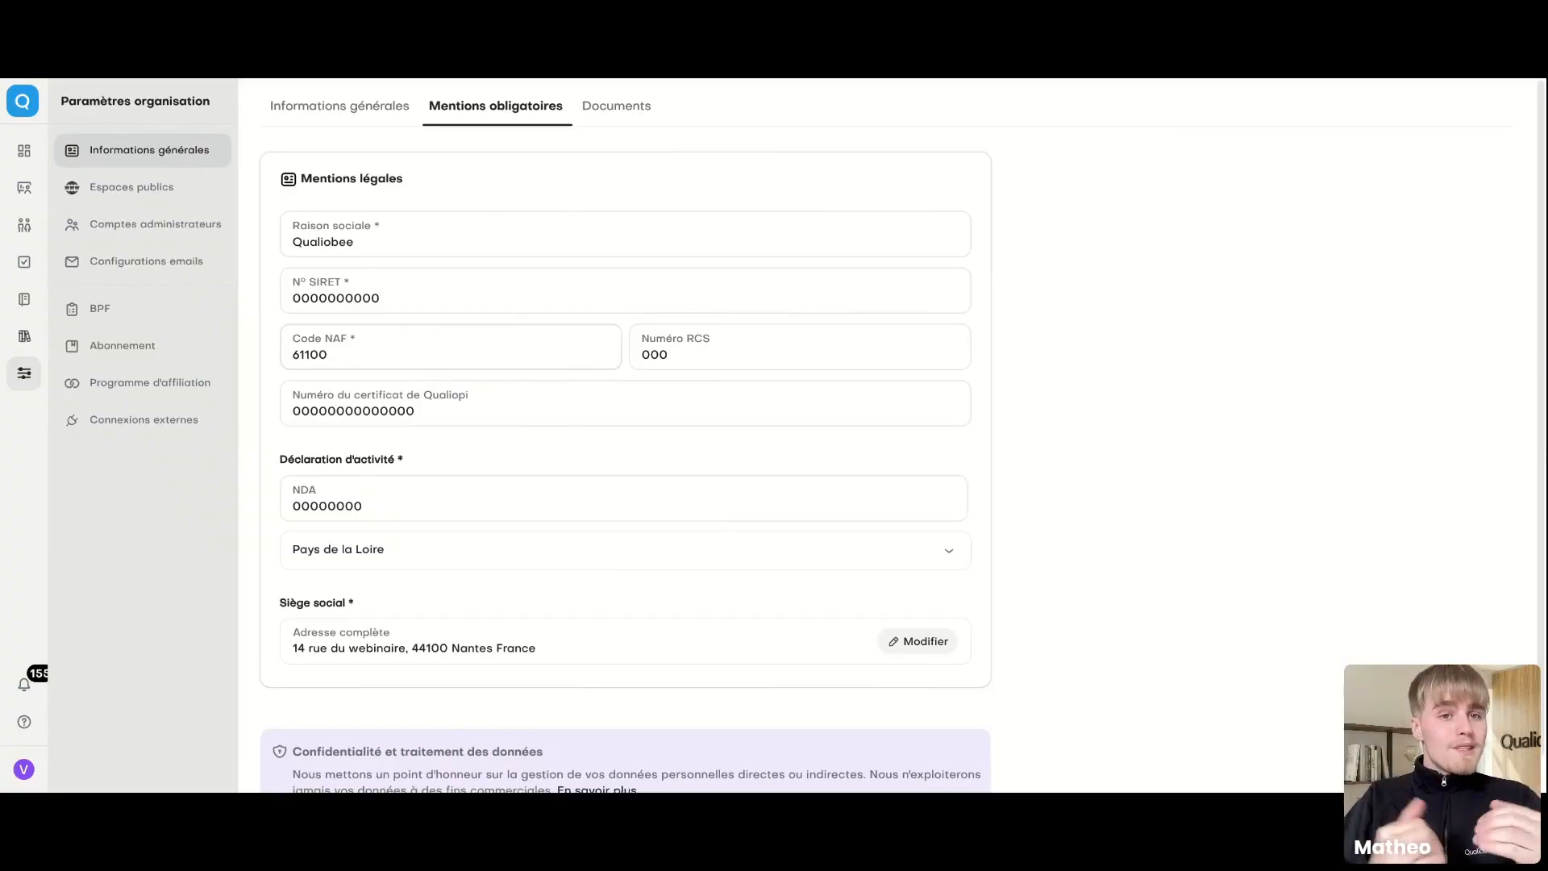
pyautogui.click(597, 129)
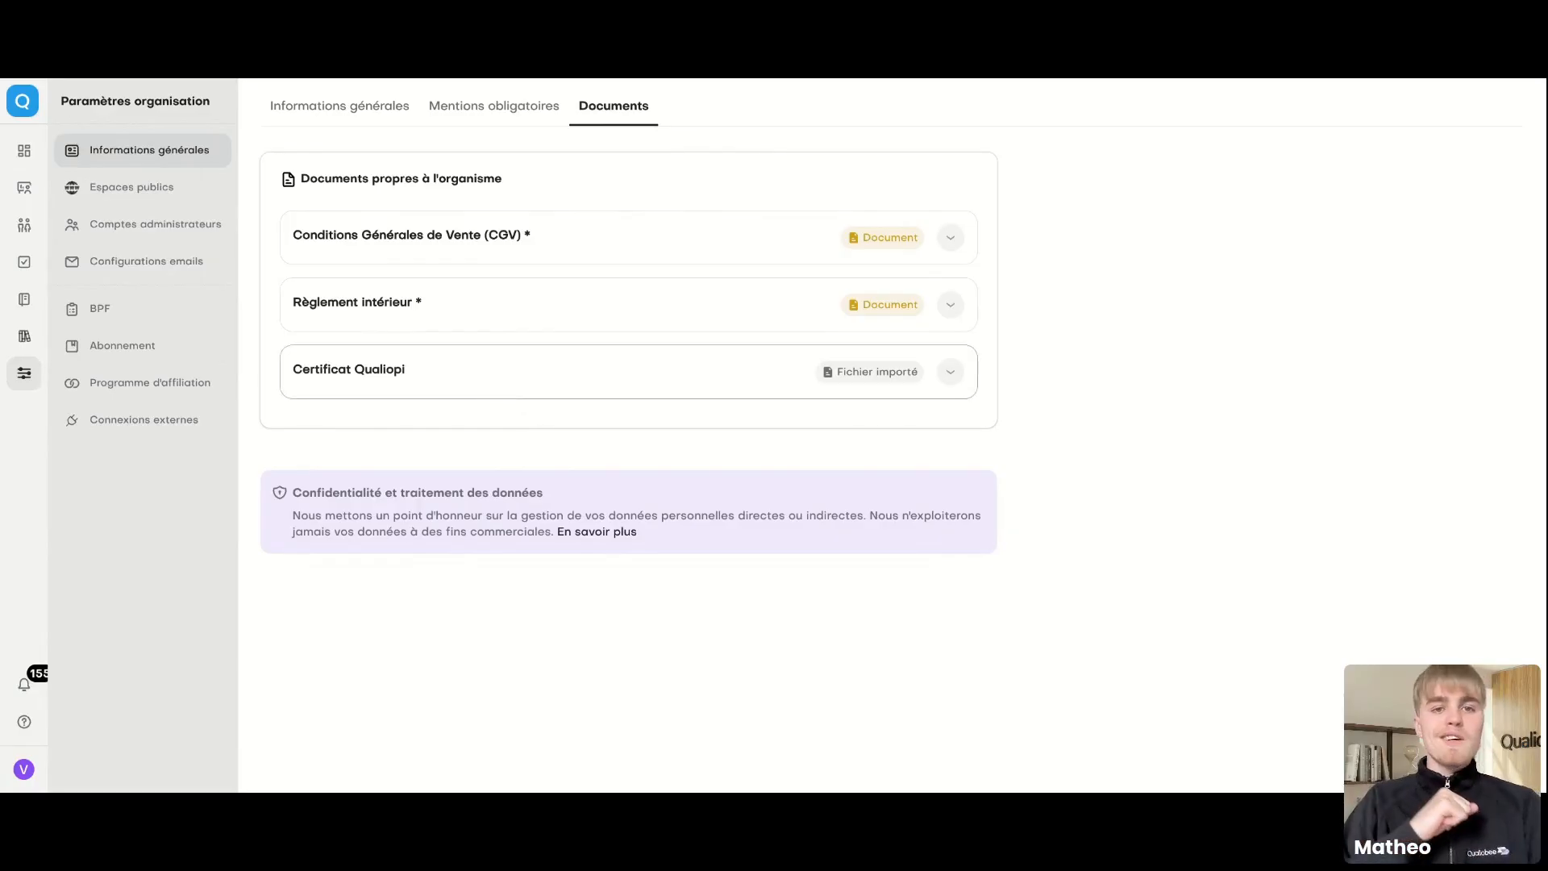
# Step: Open the template library and browse the organisation's own documents, questionnaires, quizzes and emails
pyautogui.click(24, 349)
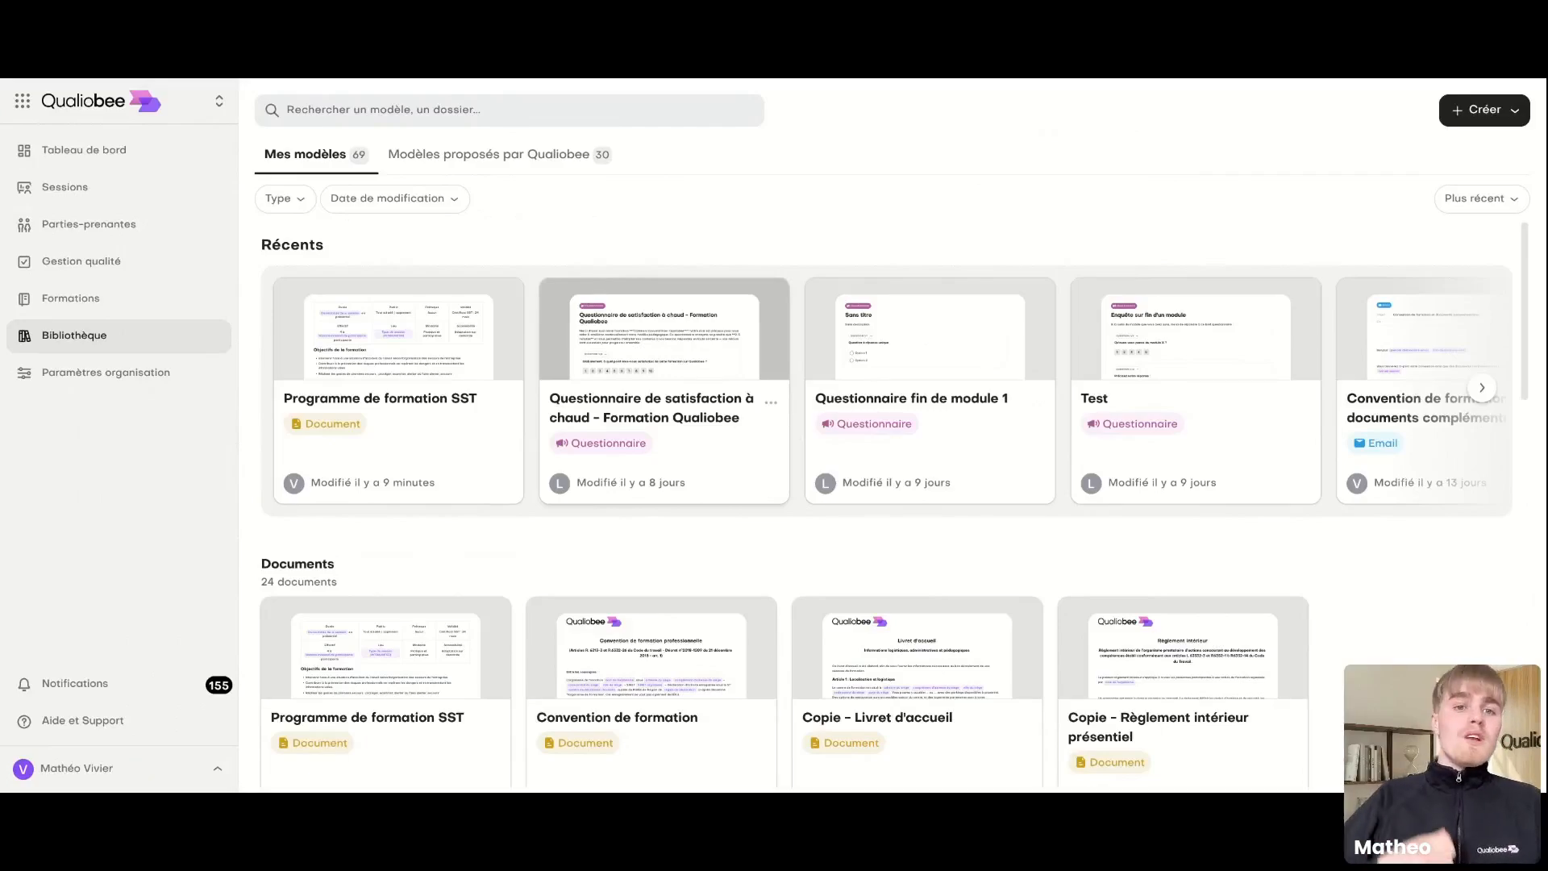
pyautogui.scroll(-15, 625, 417)
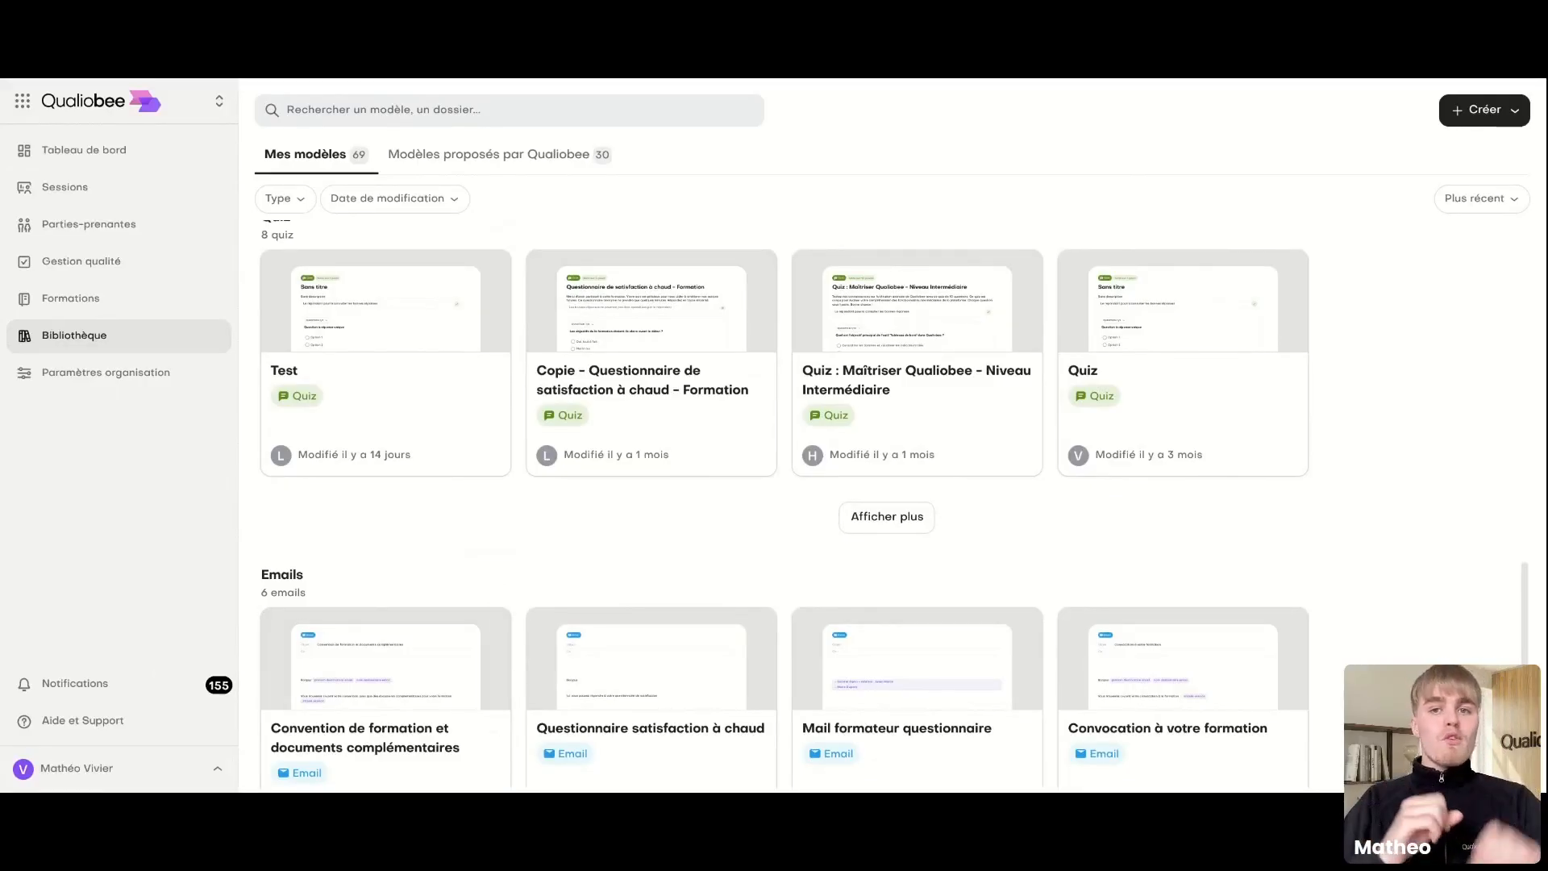
pyautogui.scroll(10, 887, 500)
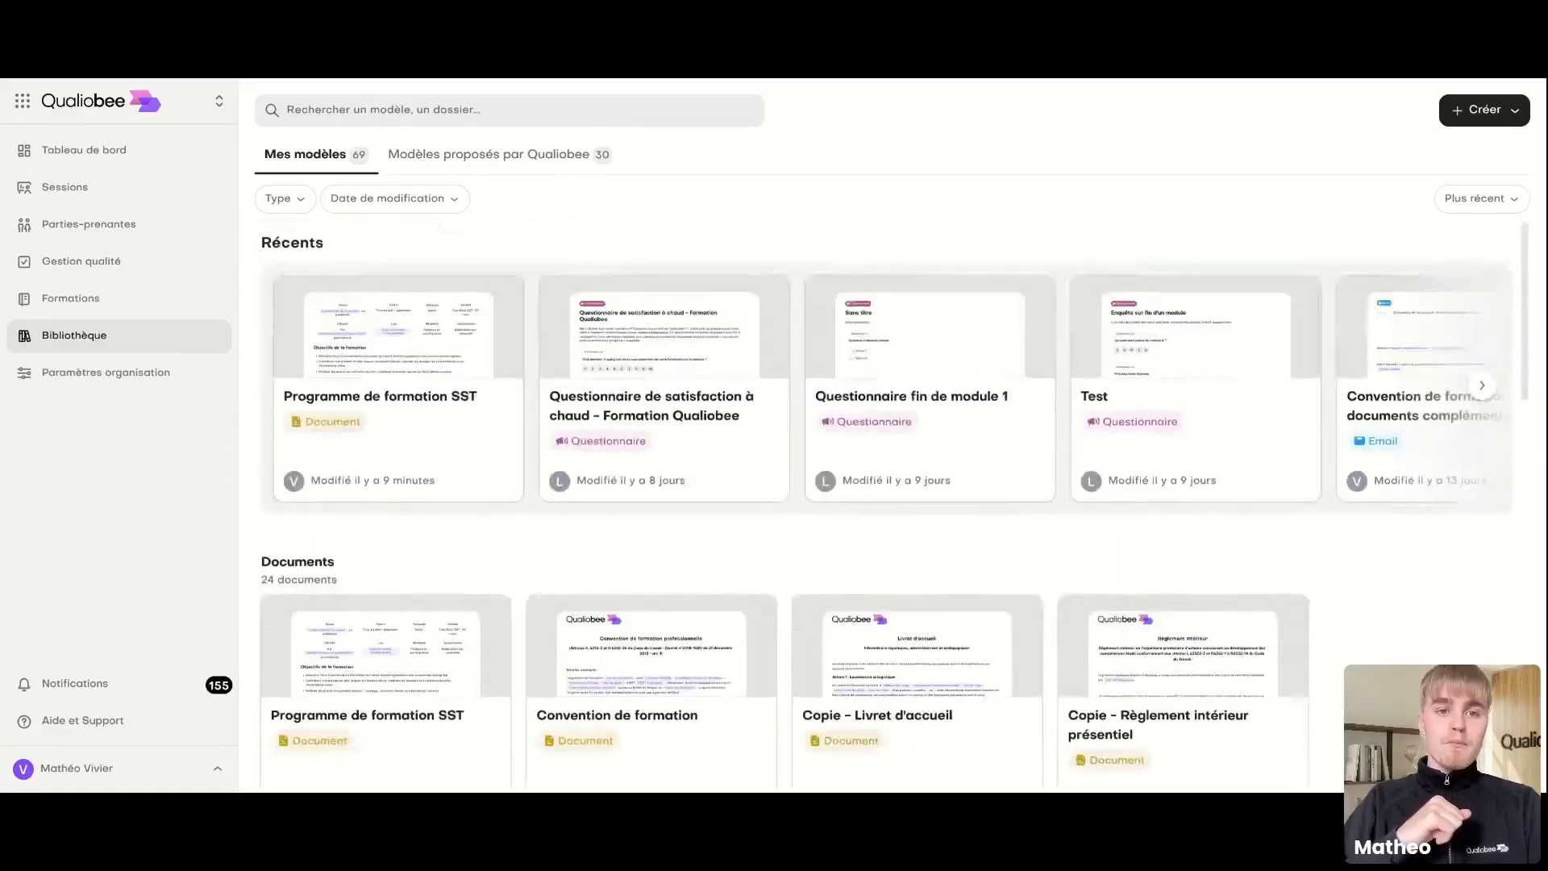
# Step: Examine the Convocation présentiel template proposed by Qualiobee, including its variables and session table, and return to the library
pyautogui.click(528, 166)
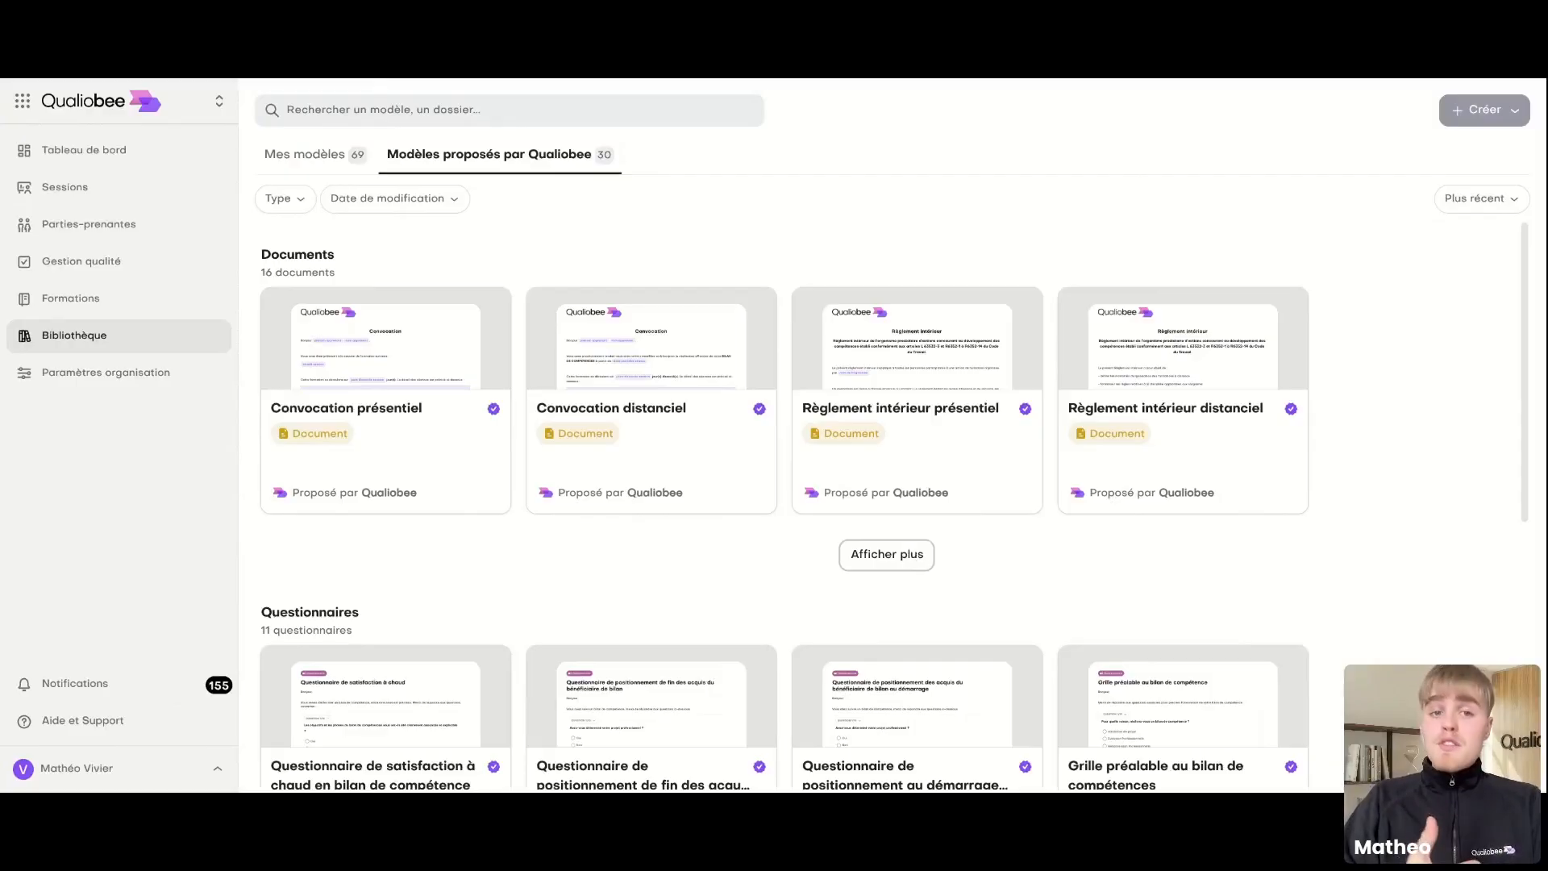
pyautogui.moveTo(708, 401)
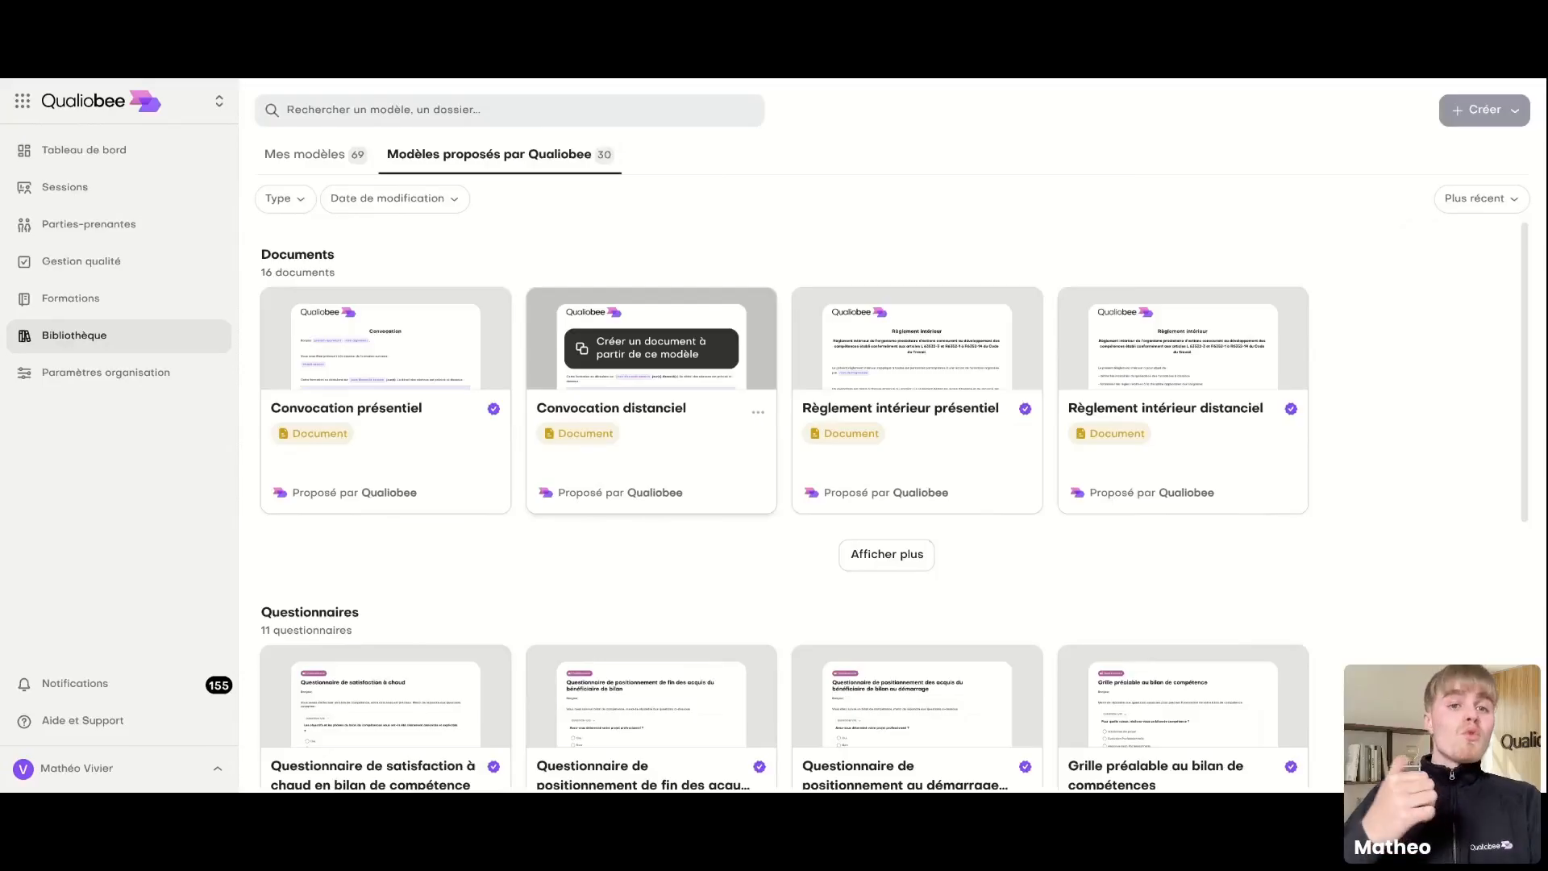
pyautogui.click(416, 414)
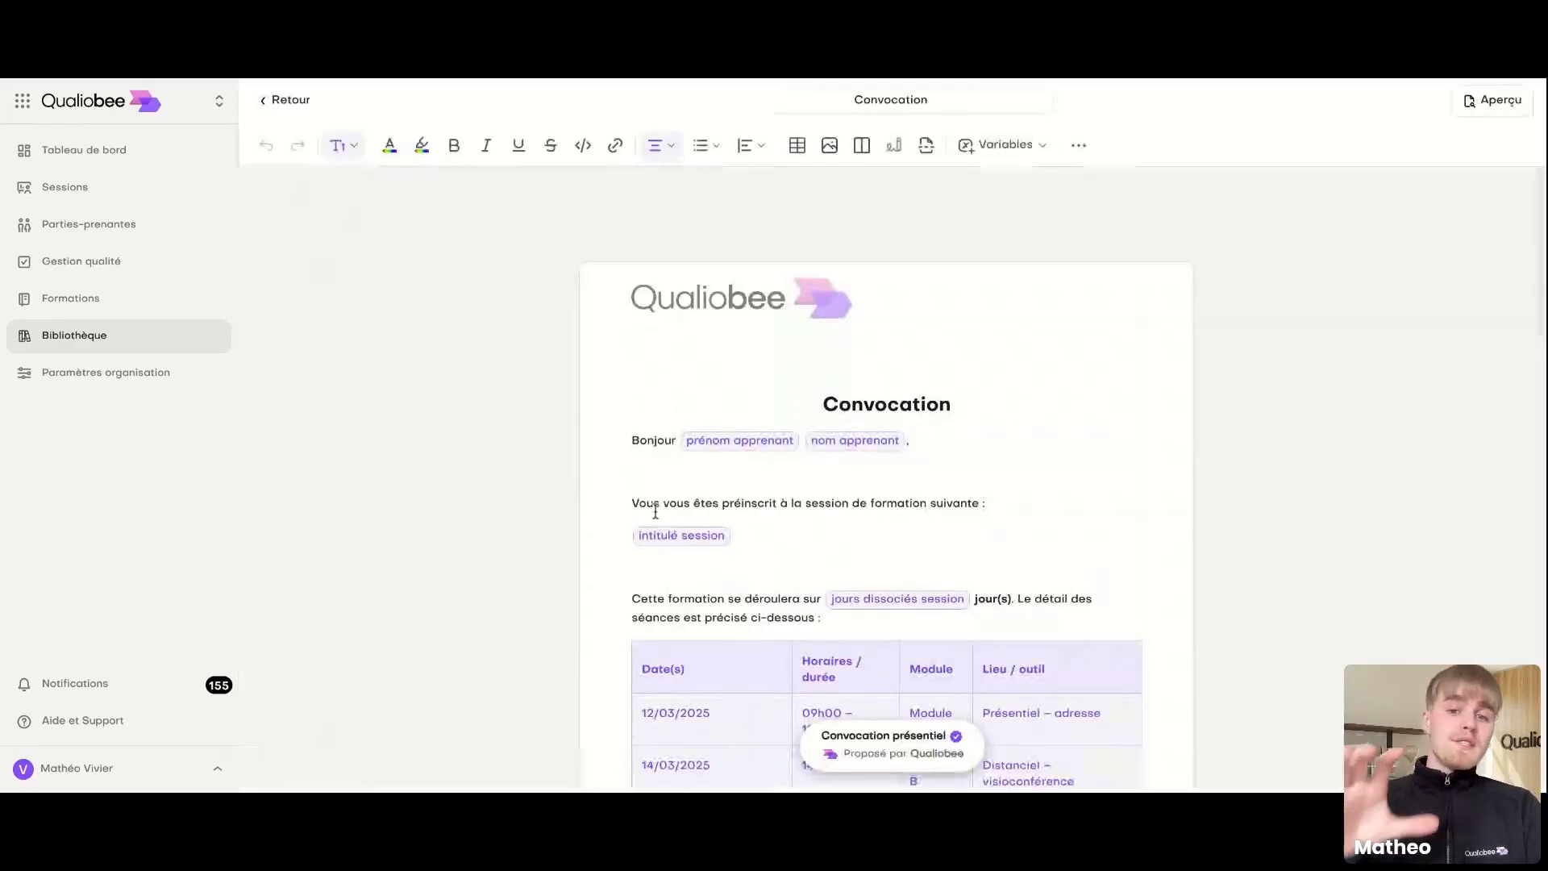
pyautogui.scroll(-3, 656, 513)
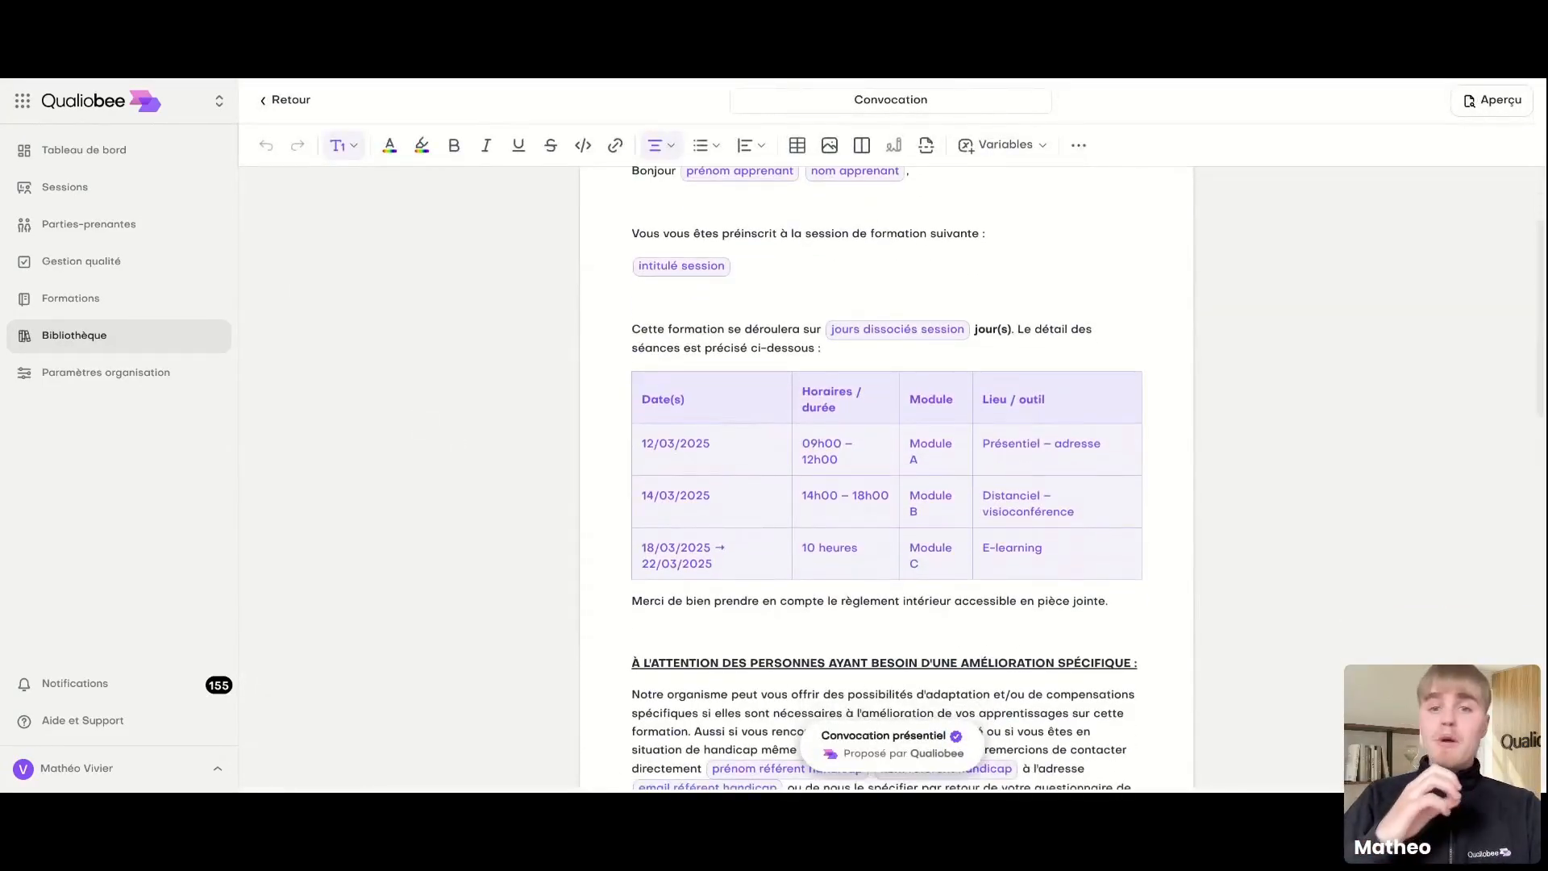
pyautogui.scroll(1, 887, 476)
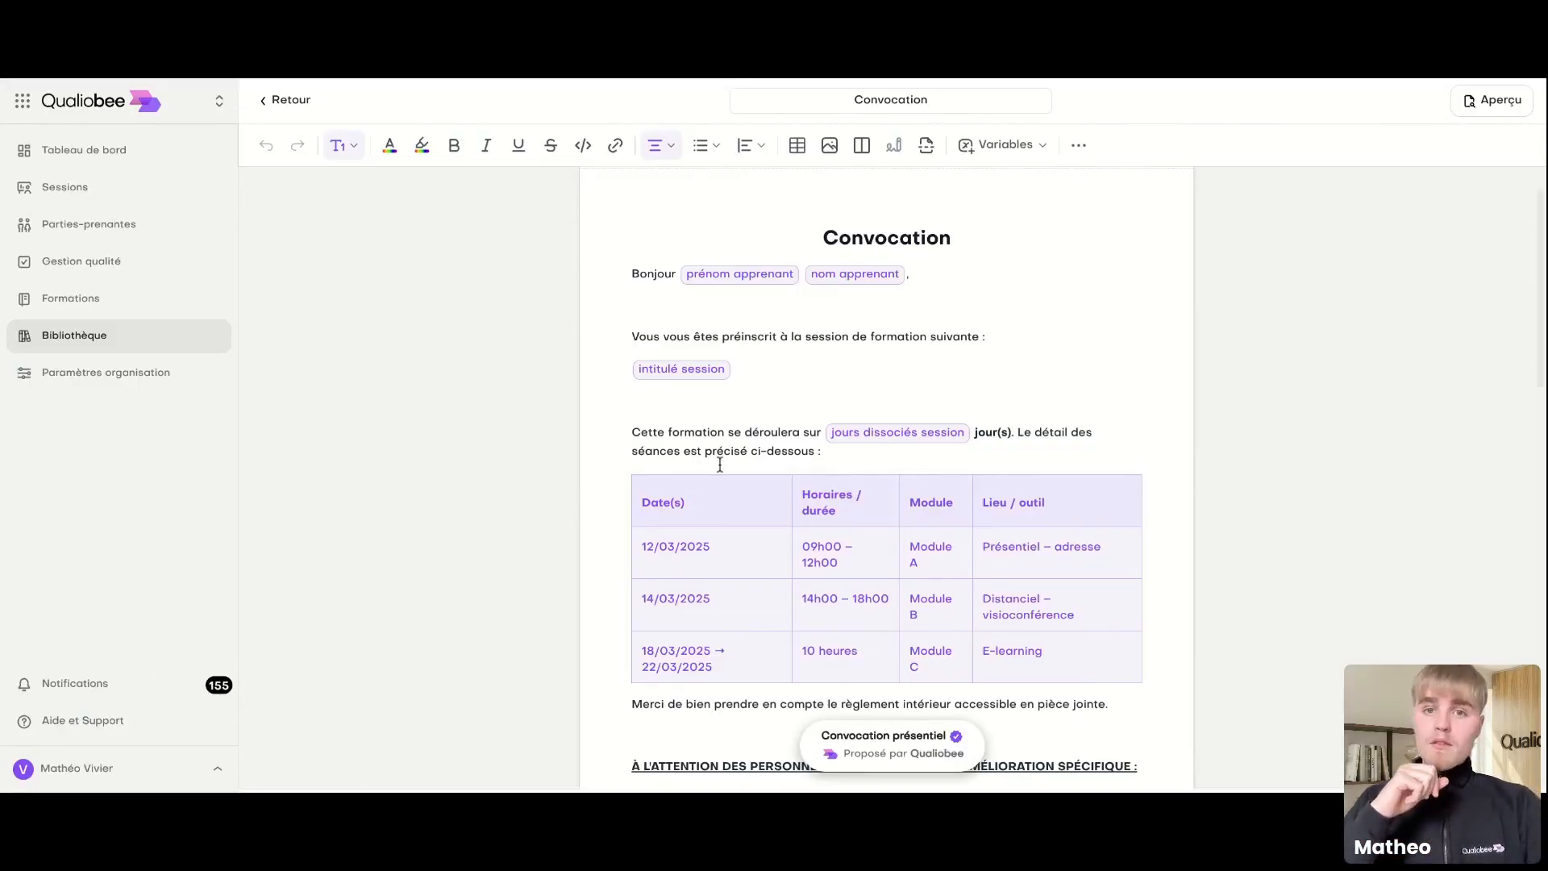
pyautogui.click(285, 100)
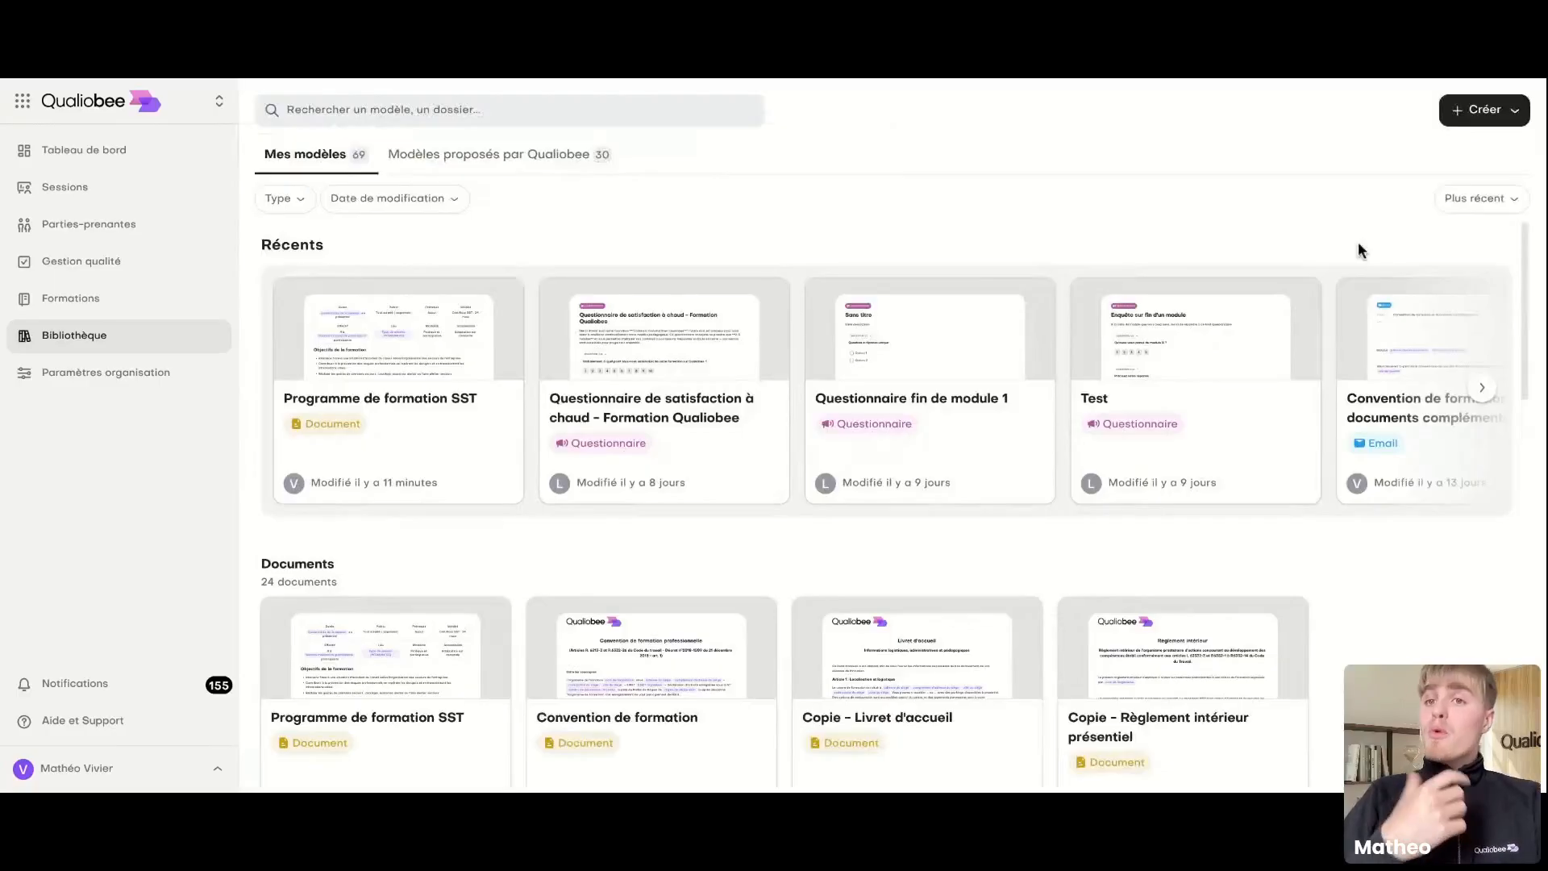
# Step: Create a document template with Abee by importing the SST training programme file, and set its target to Client
pyautogui.click(1496, 115)
pyautogui.click(1389, 191)
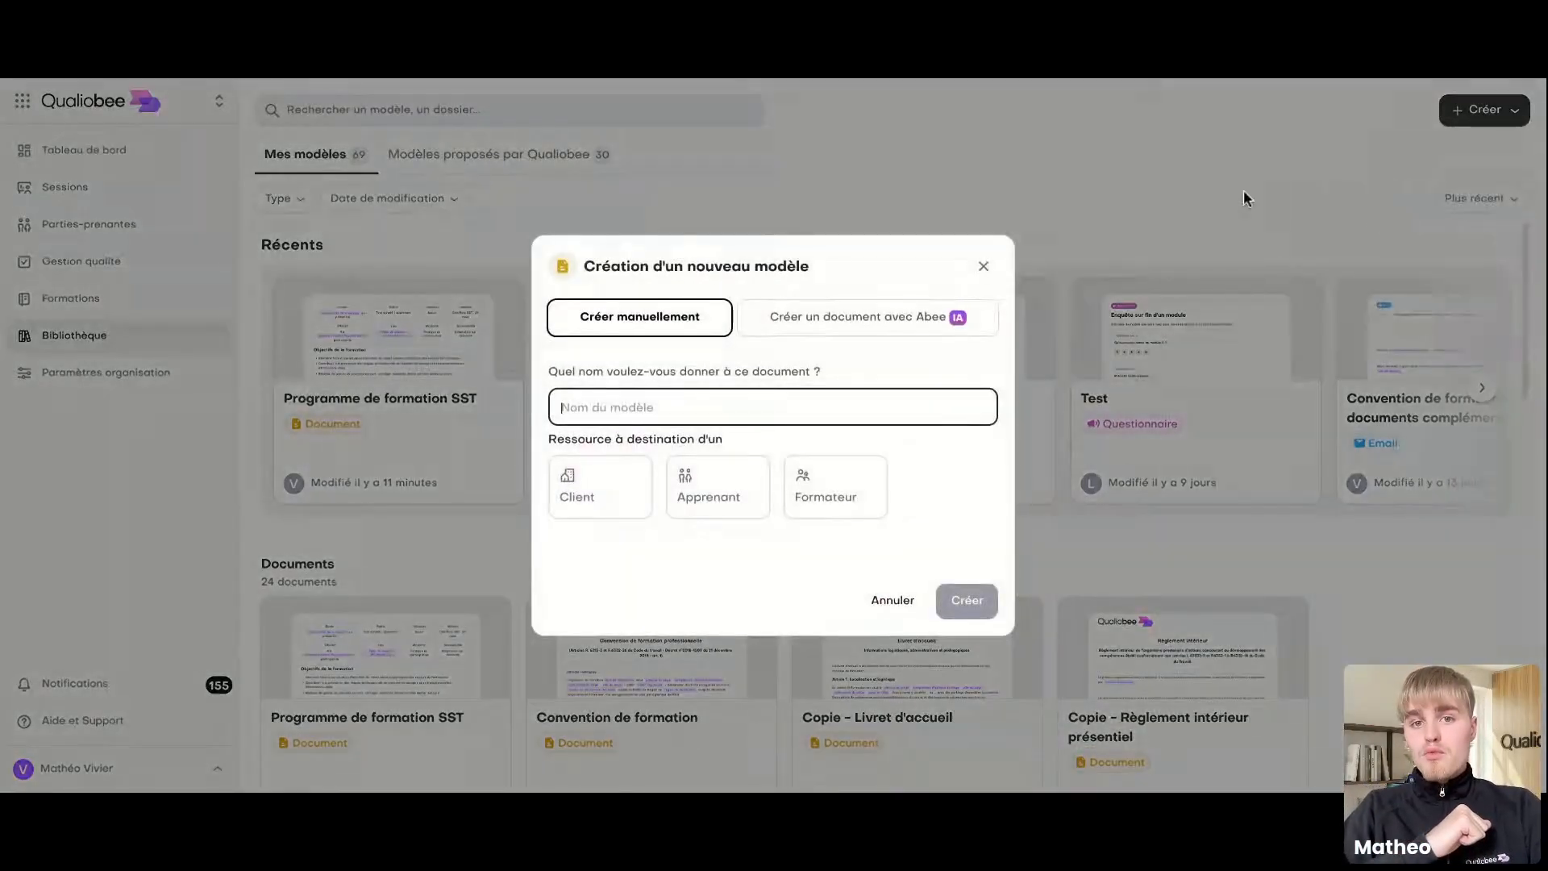
pyautogui.click(907, 323)
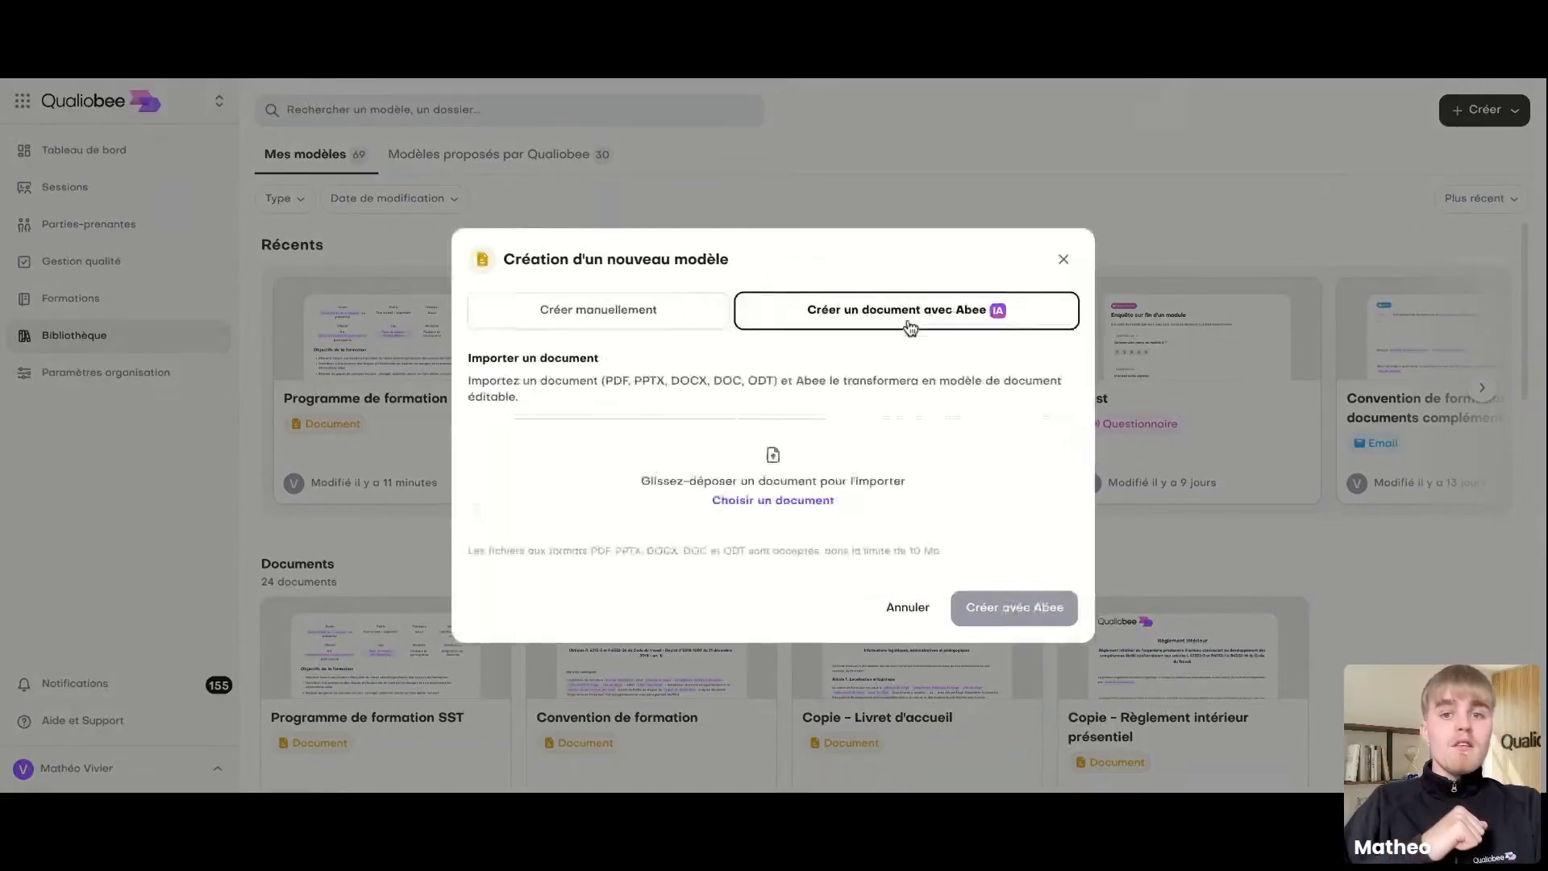
pyautogui.click(797, 503)
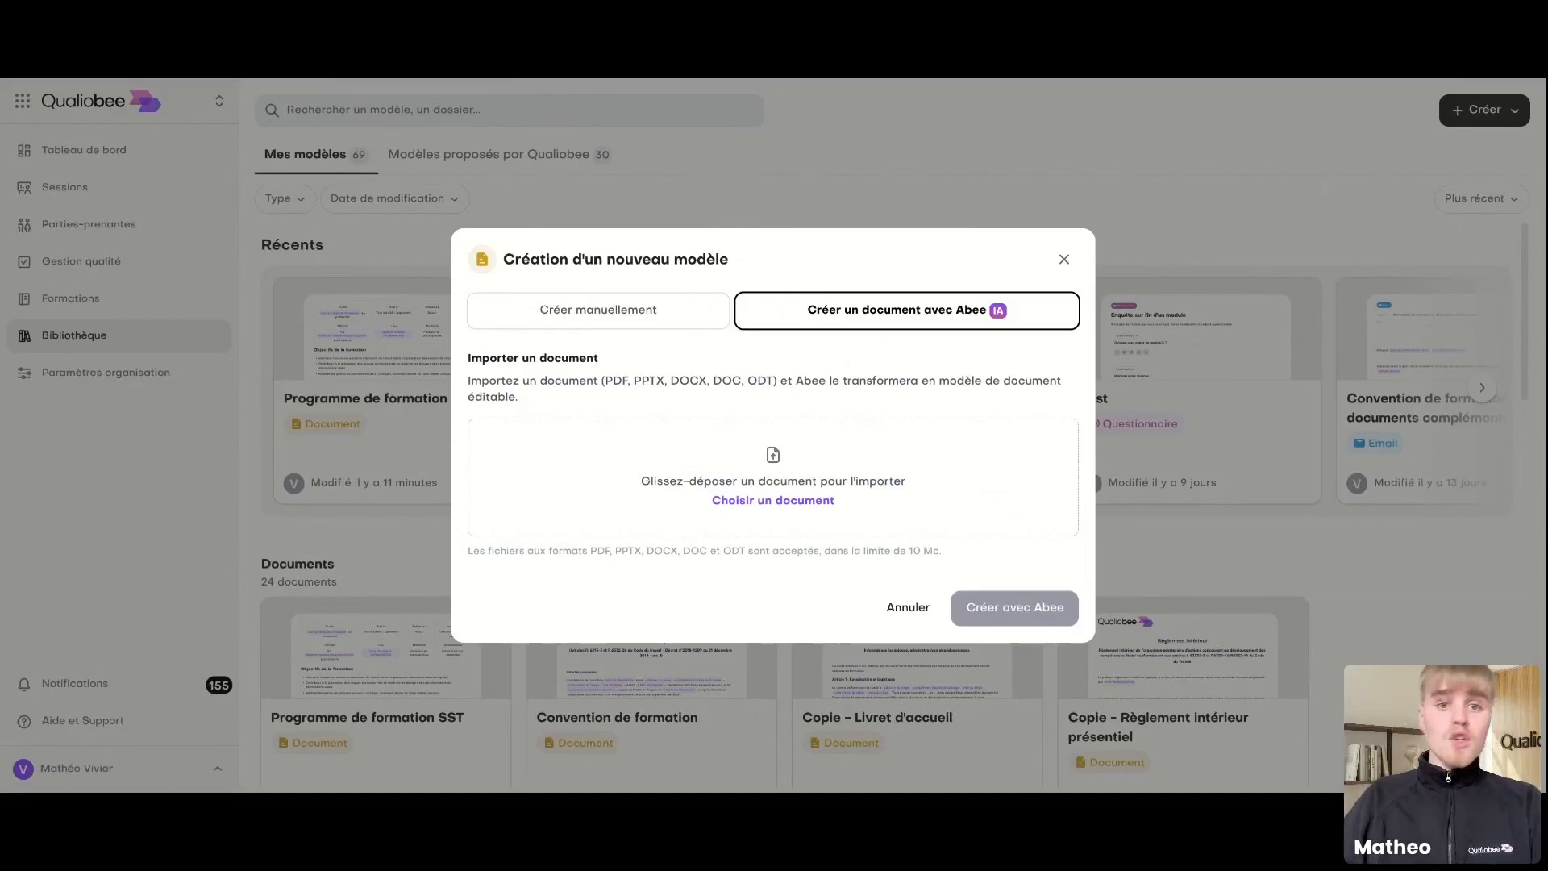
pyautogui.doubleClick(753, 349)
pyautogui.click(994, 575)
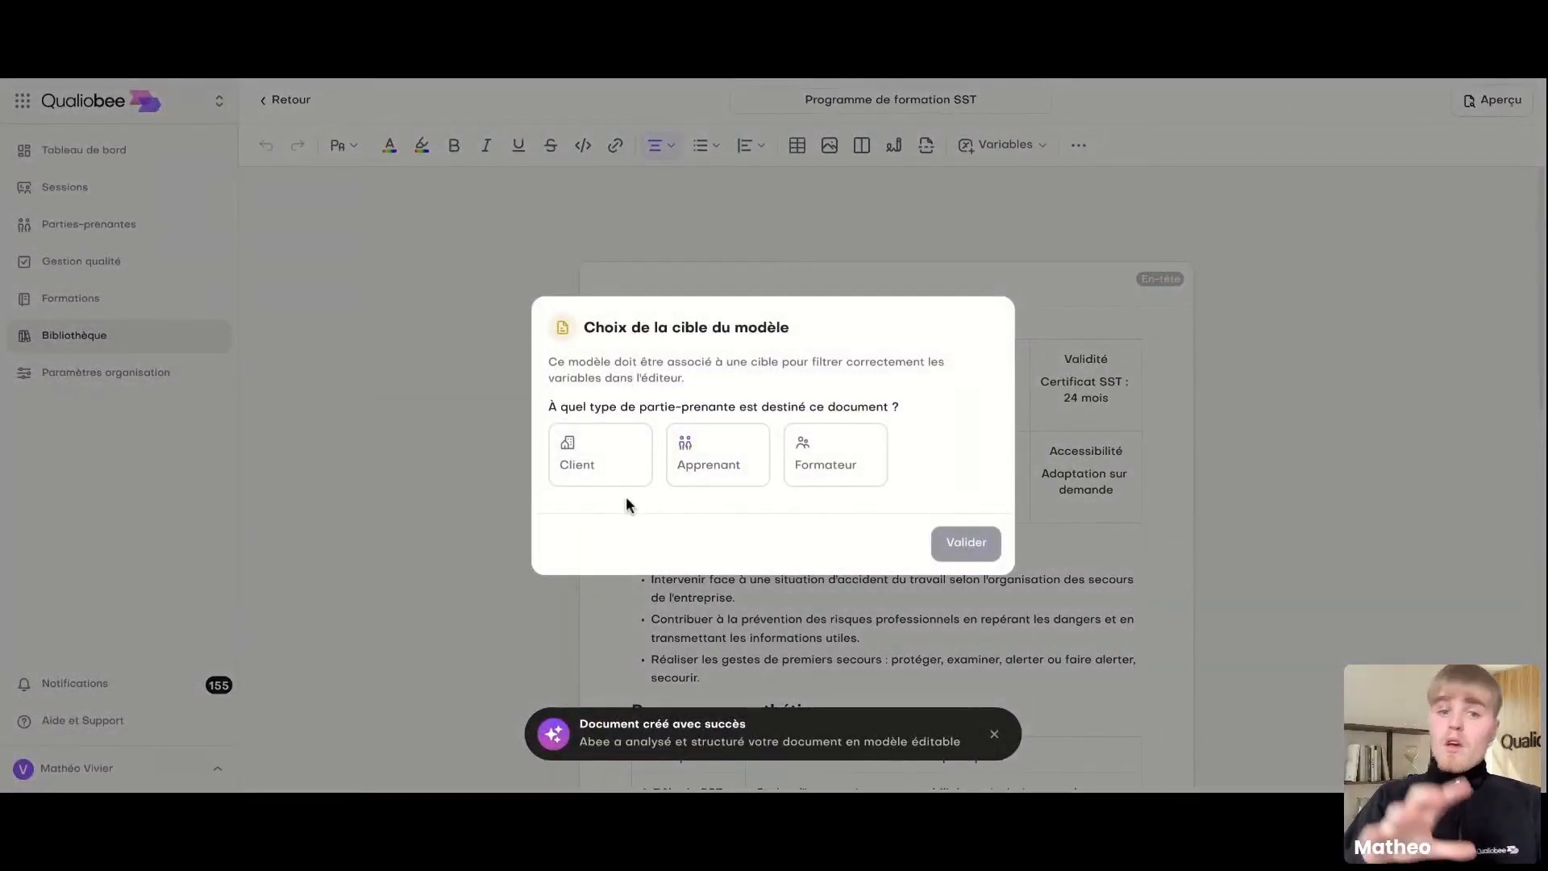
pyautogui.click(617, 478)
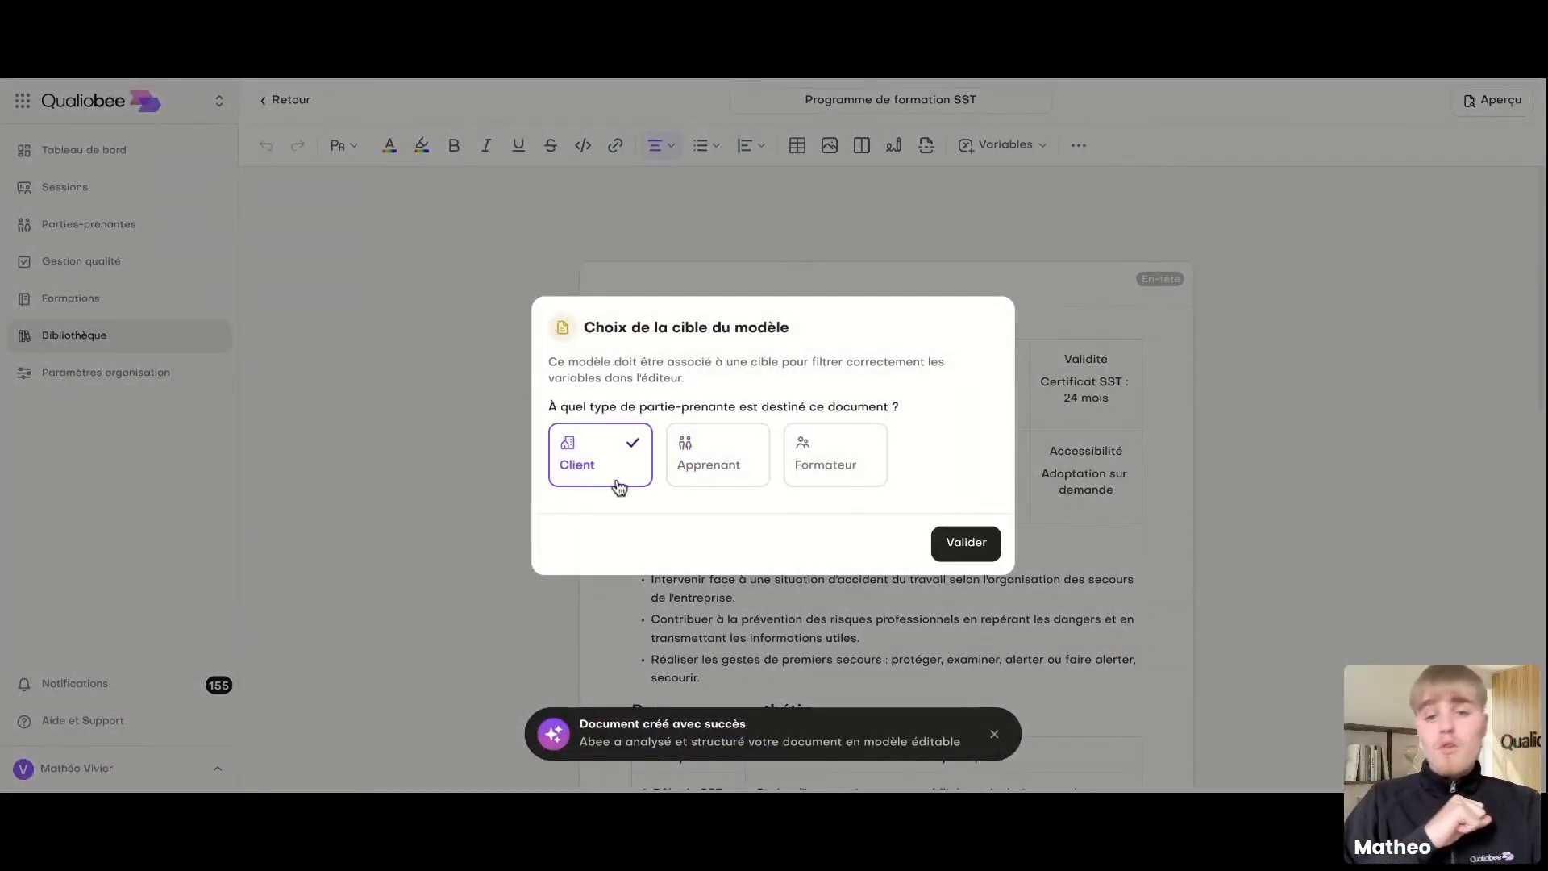
pyautogui.click(965, 542)
# Step: Read through the generated Programme de formation SST template, checking its inserted variables and sections, and return to the library
pyautogui.scroll(-1, 734, 476)
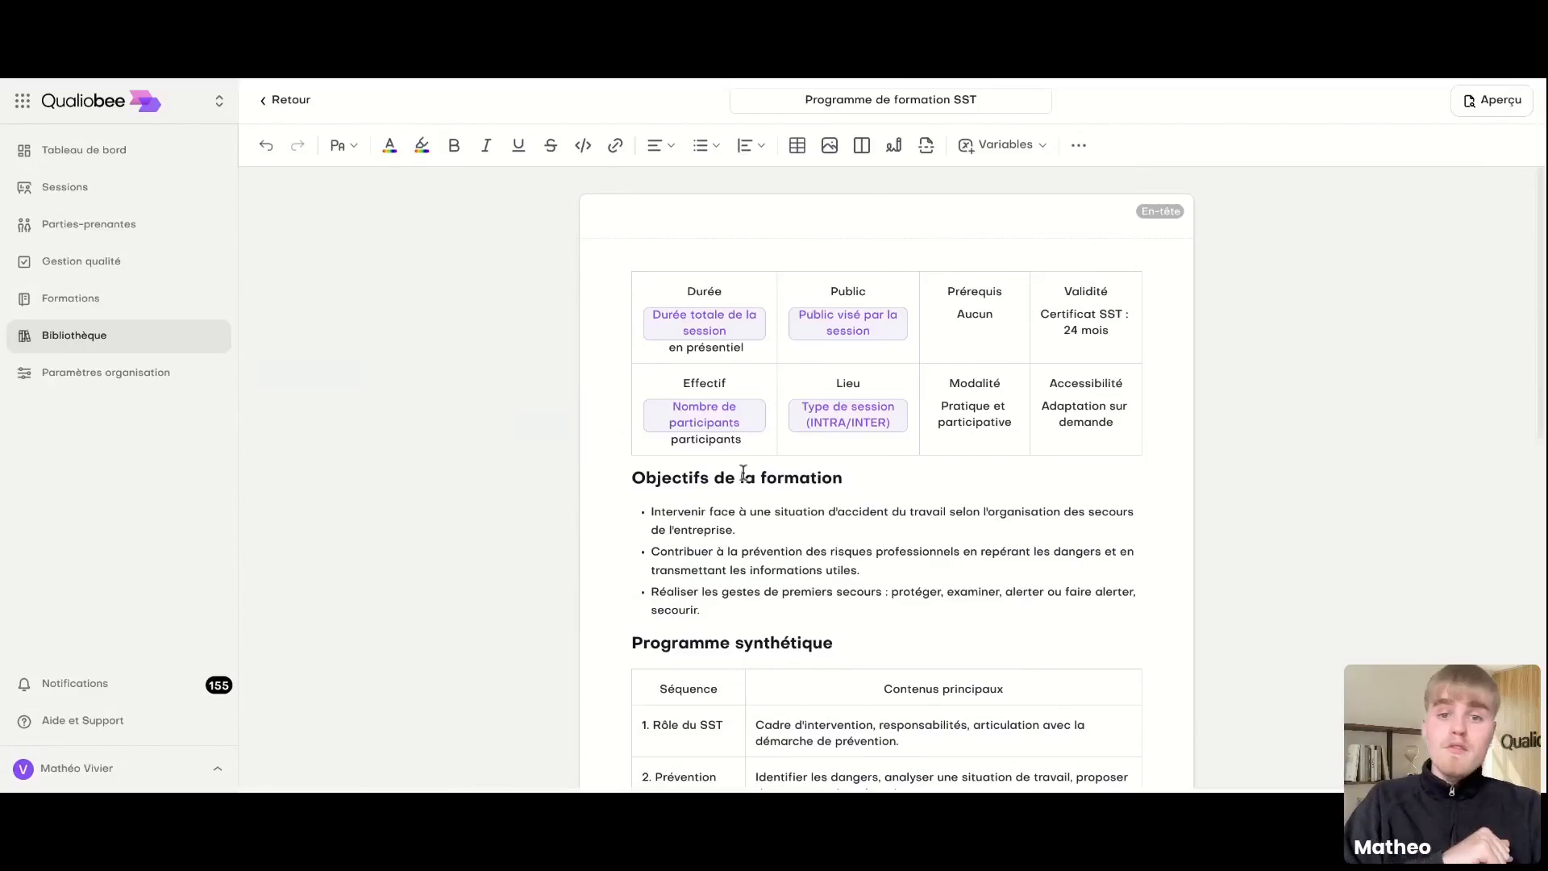
pyautogui.scroll(-8, 691, 412)
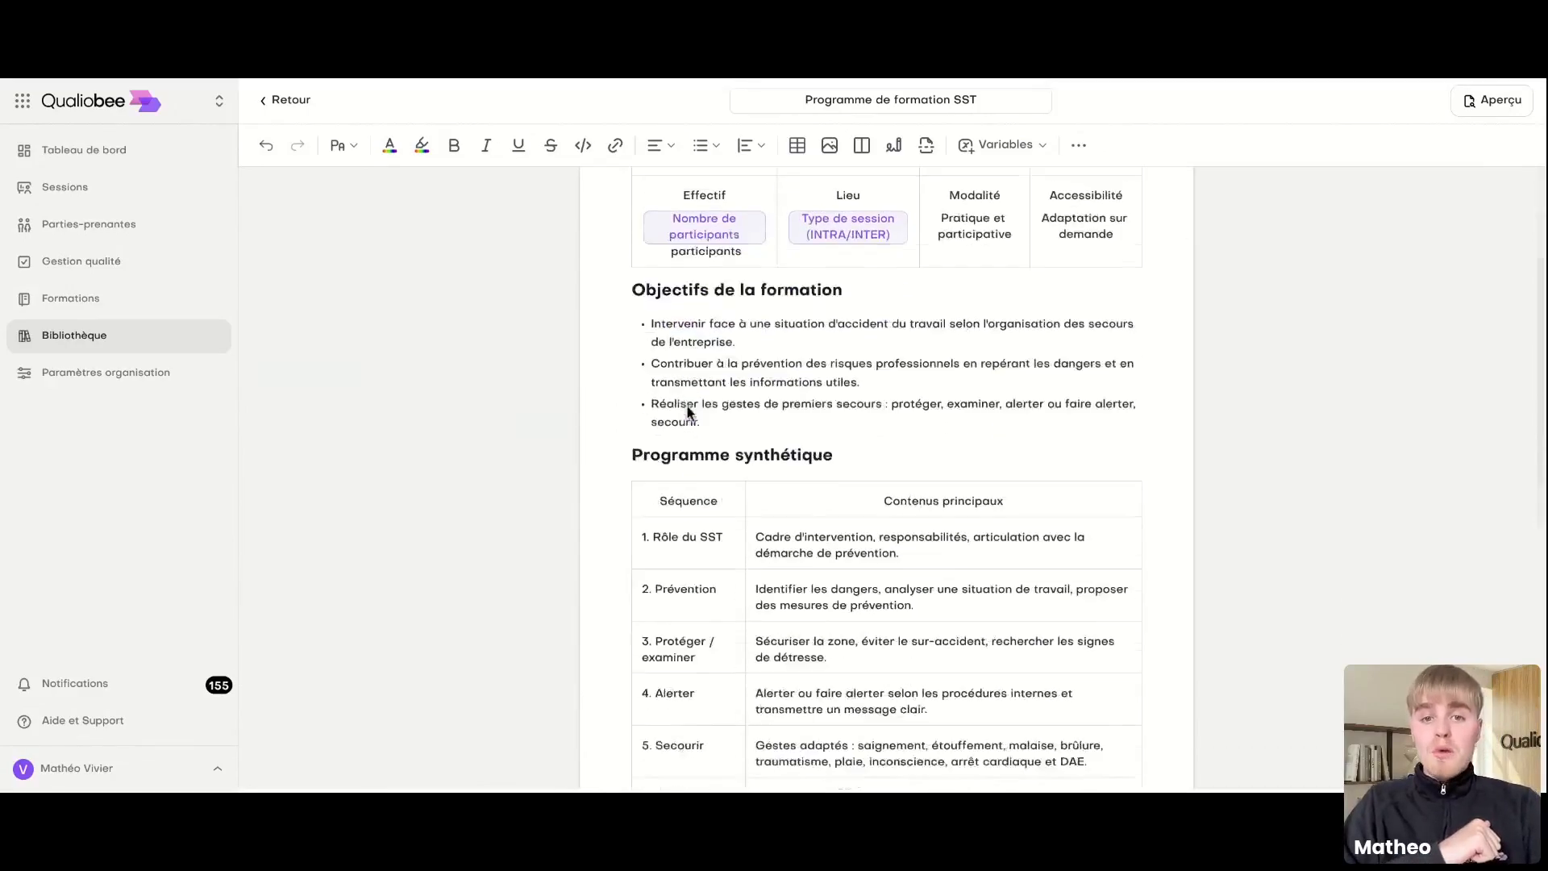
pyautogui.scroll(-3, 836, 498)
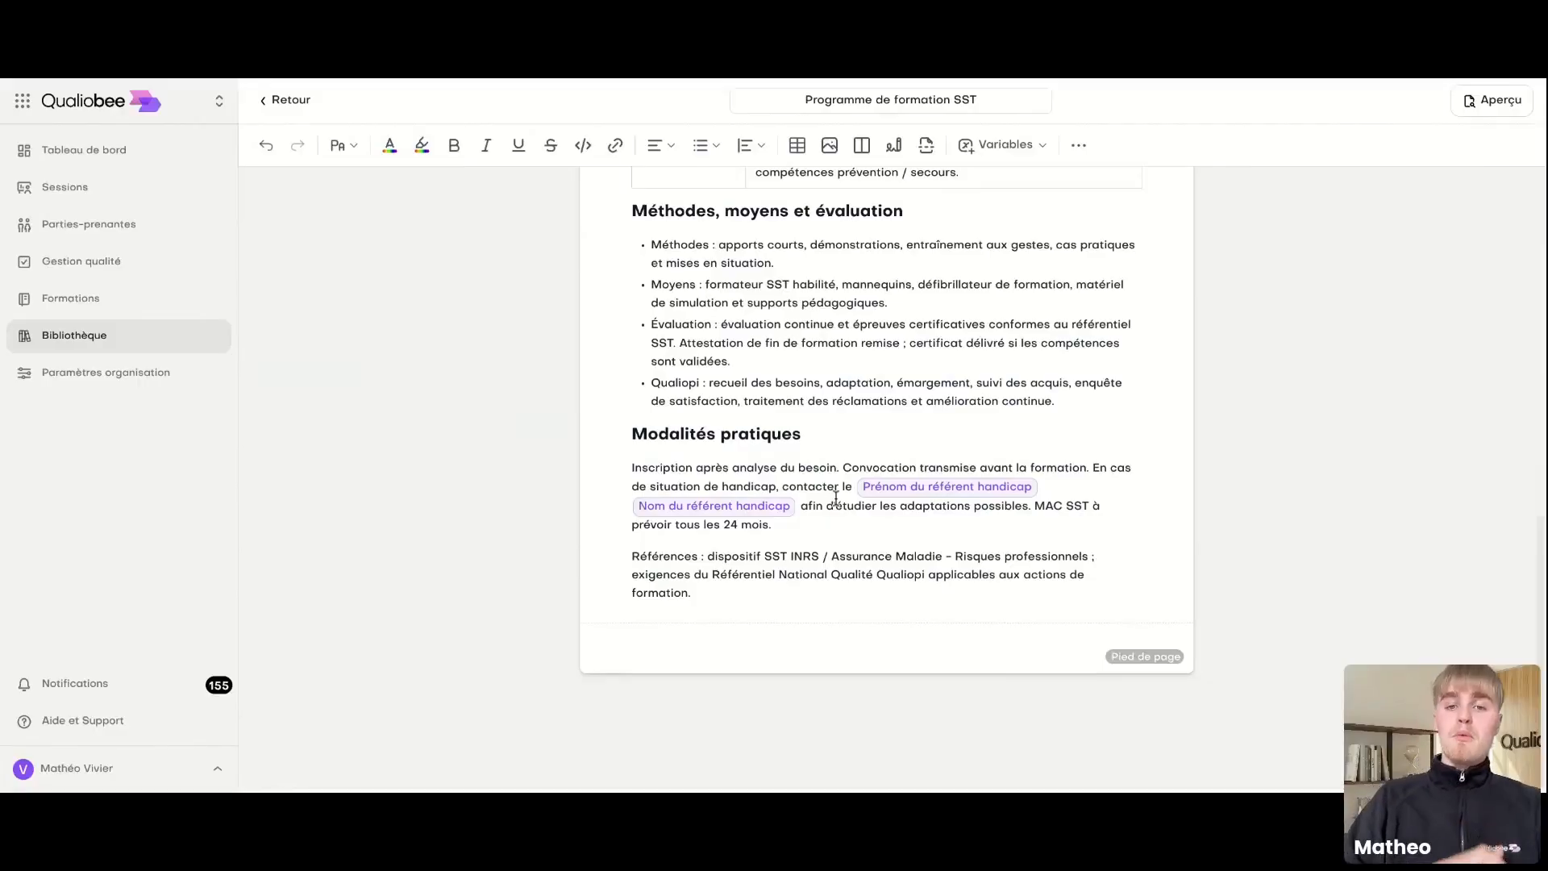
pyautogui.scroll(3, 837, 498)
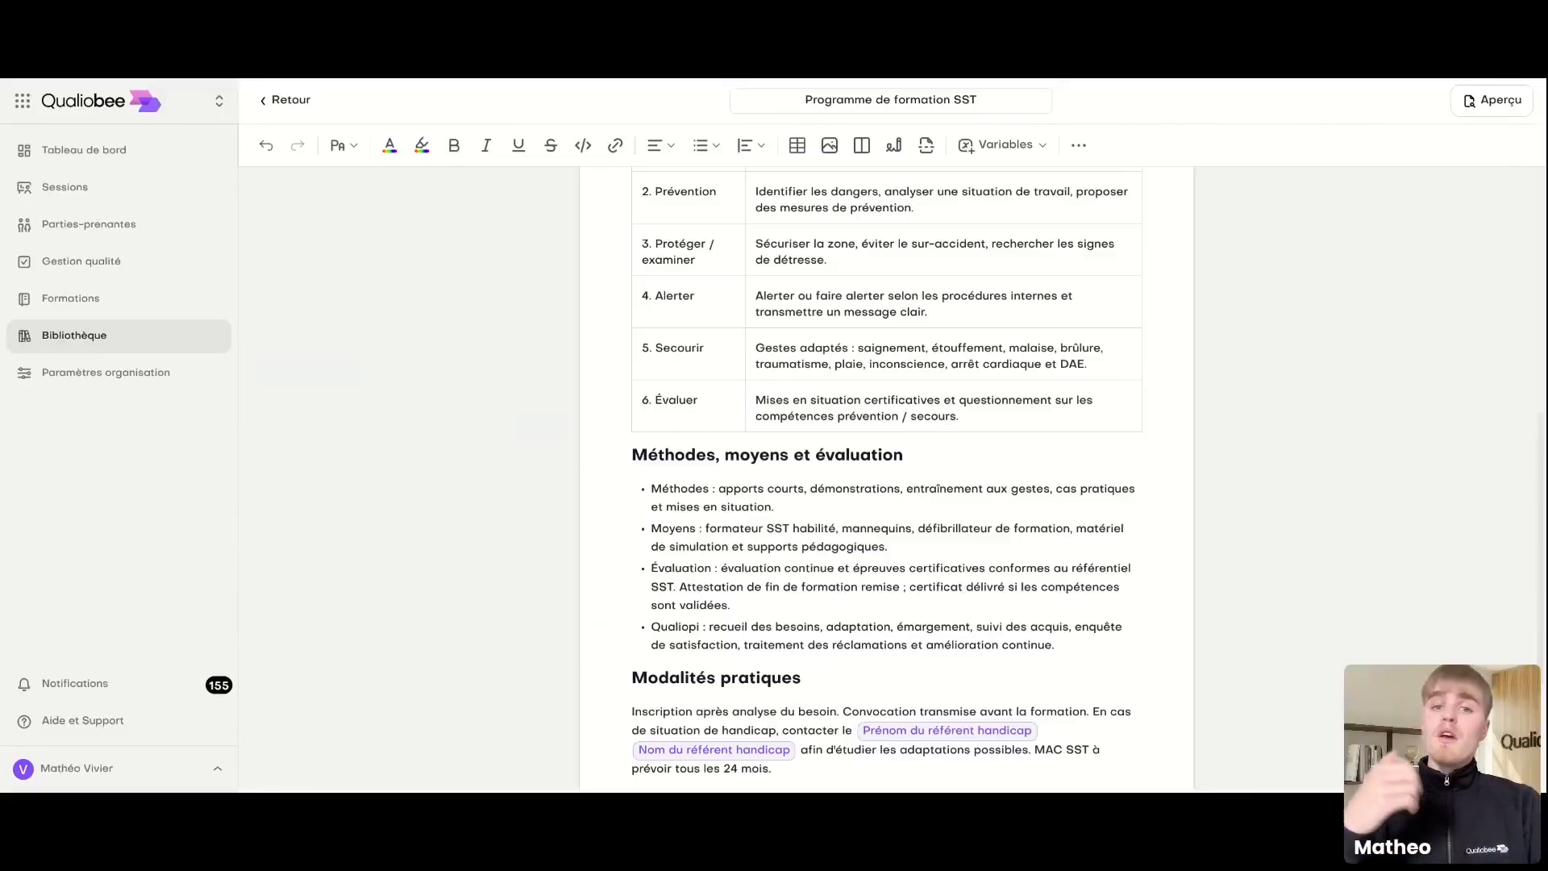
pyautogui.scroll(6, 799, 490)
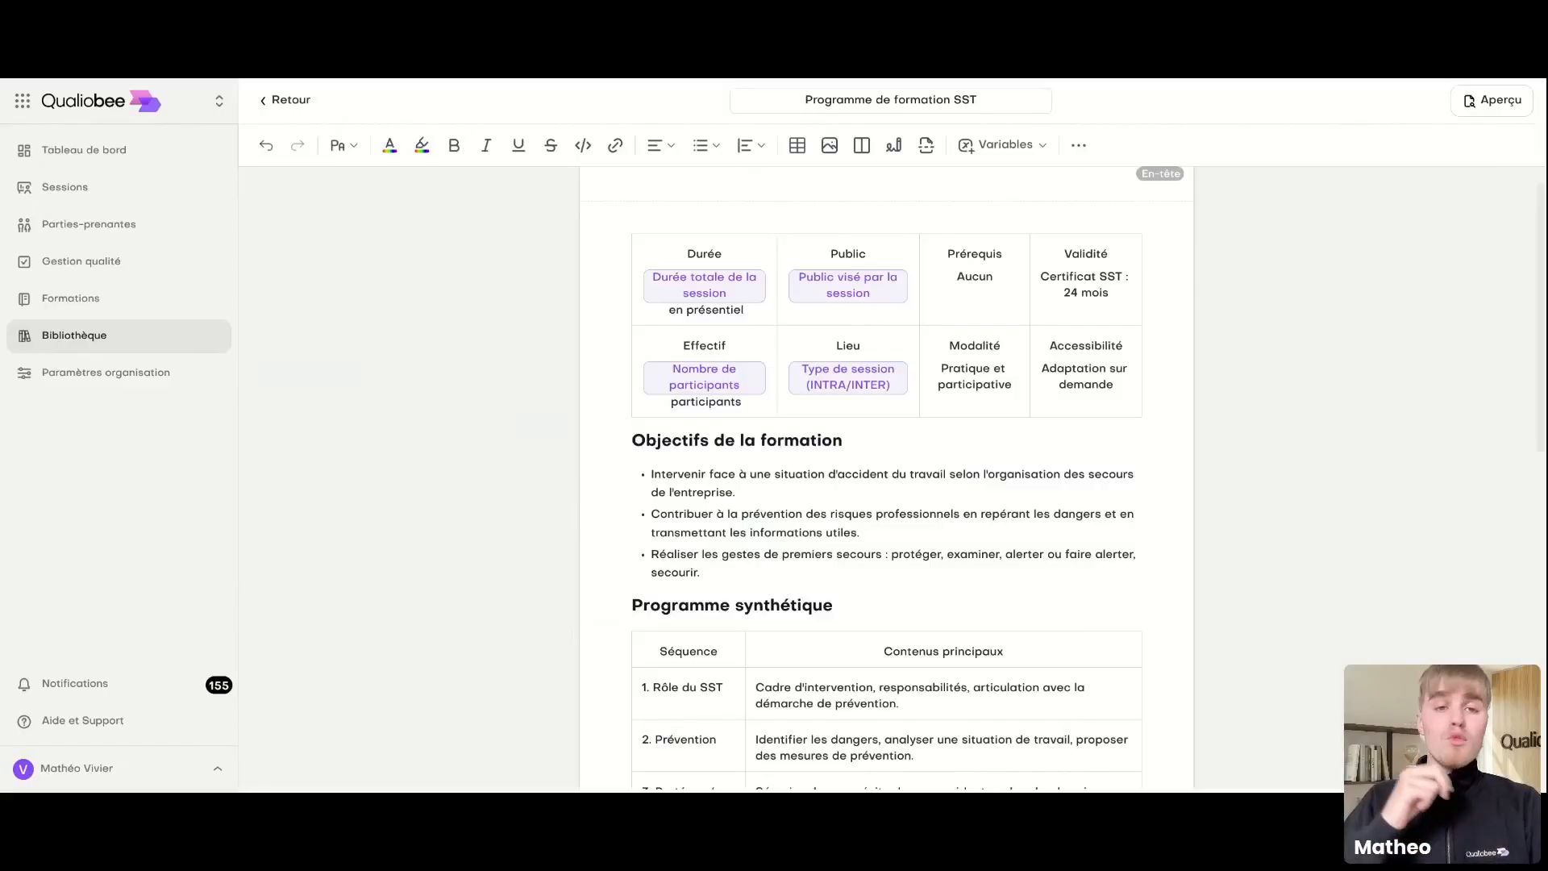
pyautogui.click(280, 102)
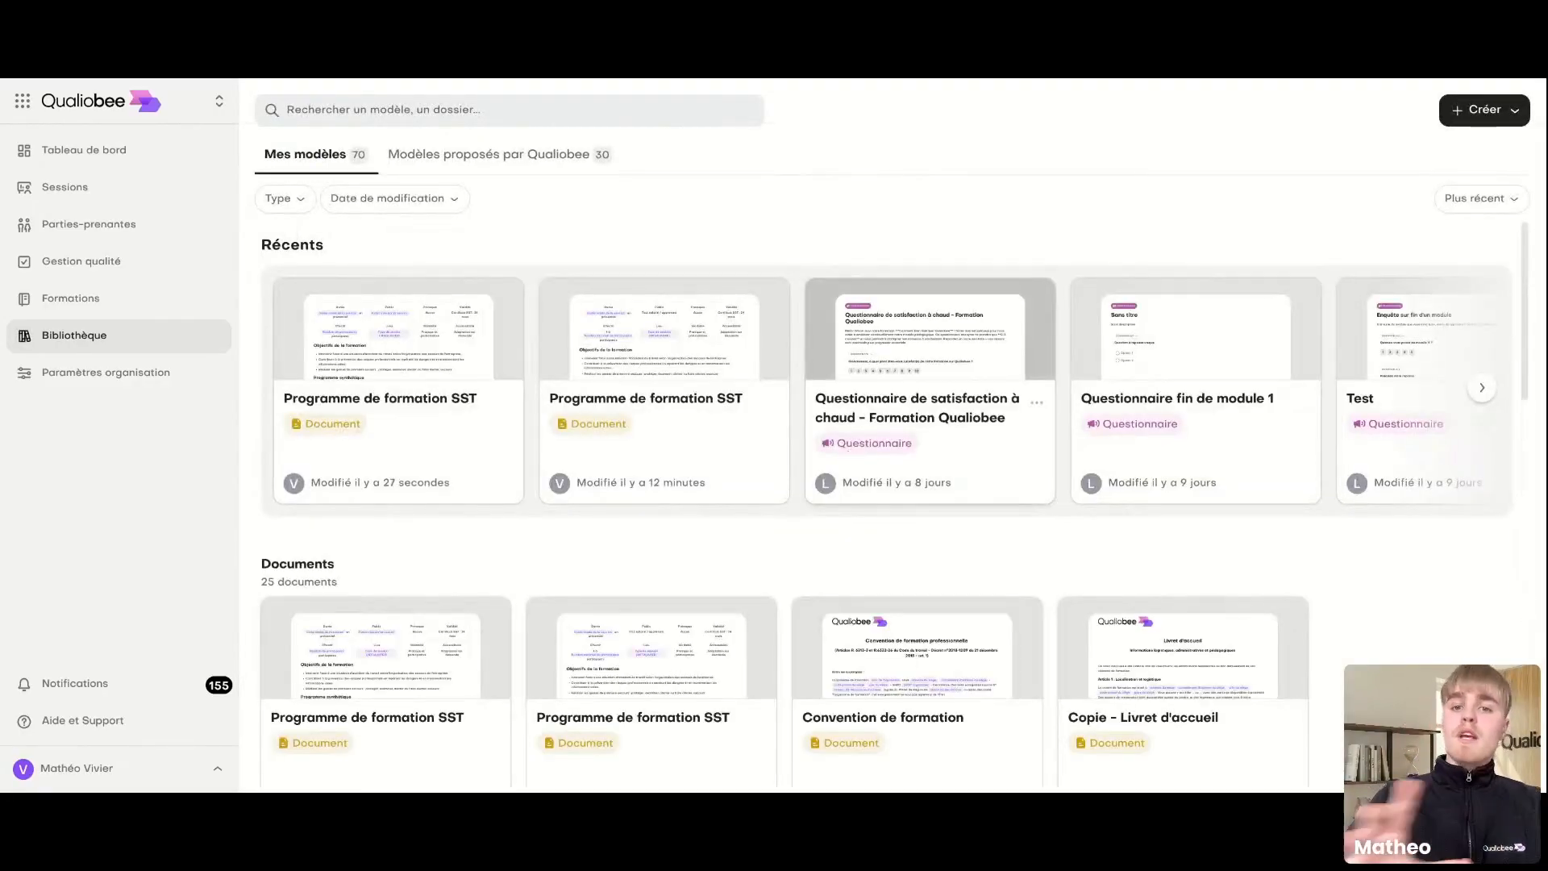
# Step: Examine the creation modes for a new questionnaire template: manual, generated with Abee, and Google Form import, and close without creating one
pyautogui.scroll(-1, 927, 403)
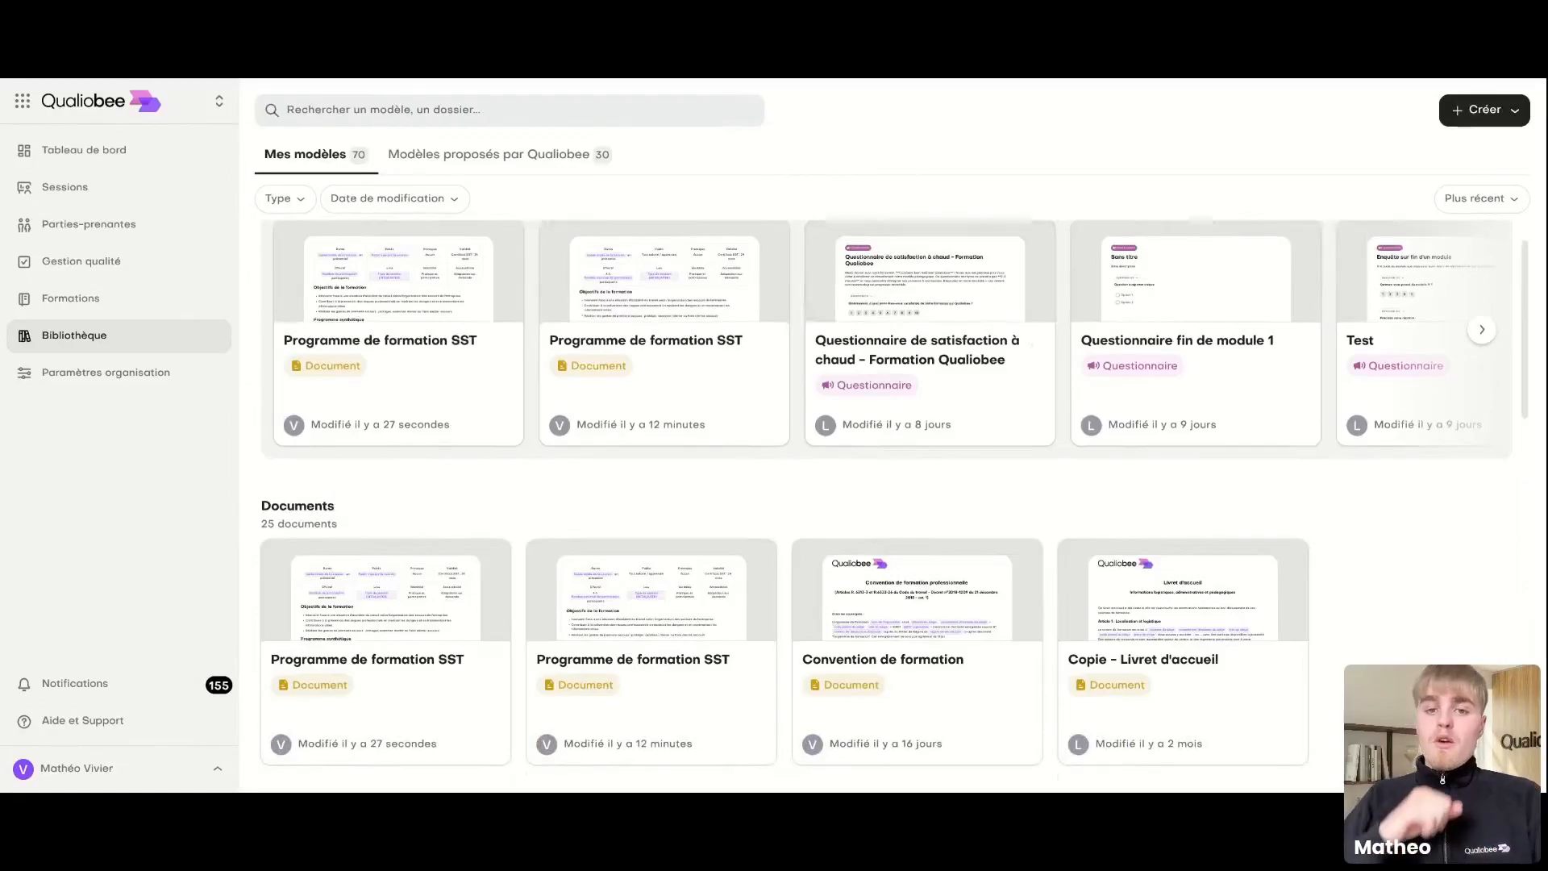
pyautogui.scroll(-5, 786, 559)
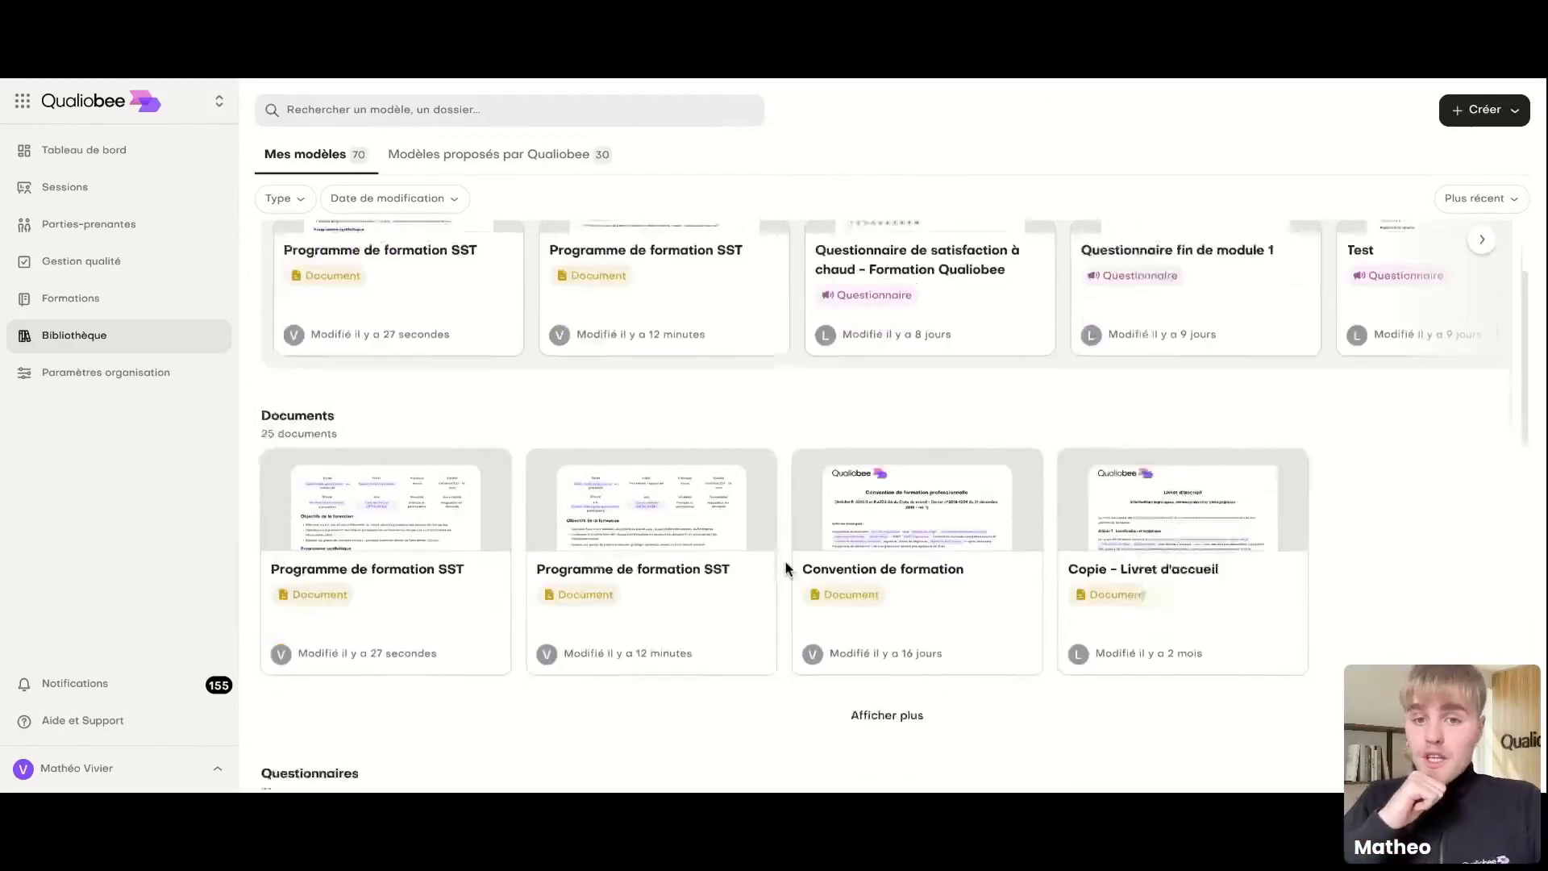
pyautogui.scroll(-1, 787, 566)
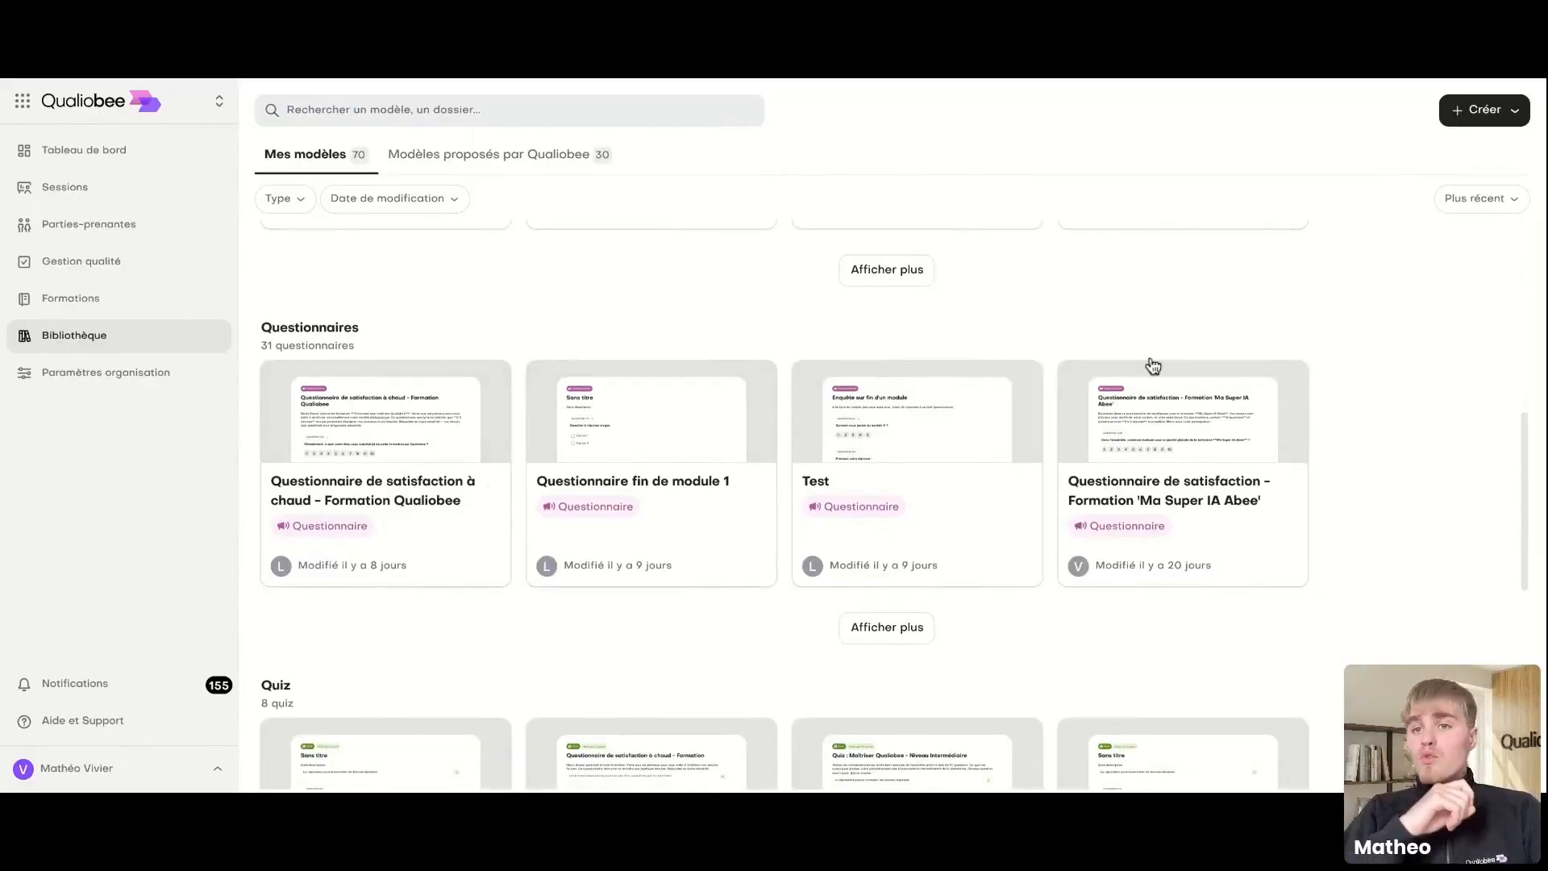
pyautogui.click(1456, 121)
pyautogui.click(1348, 230)
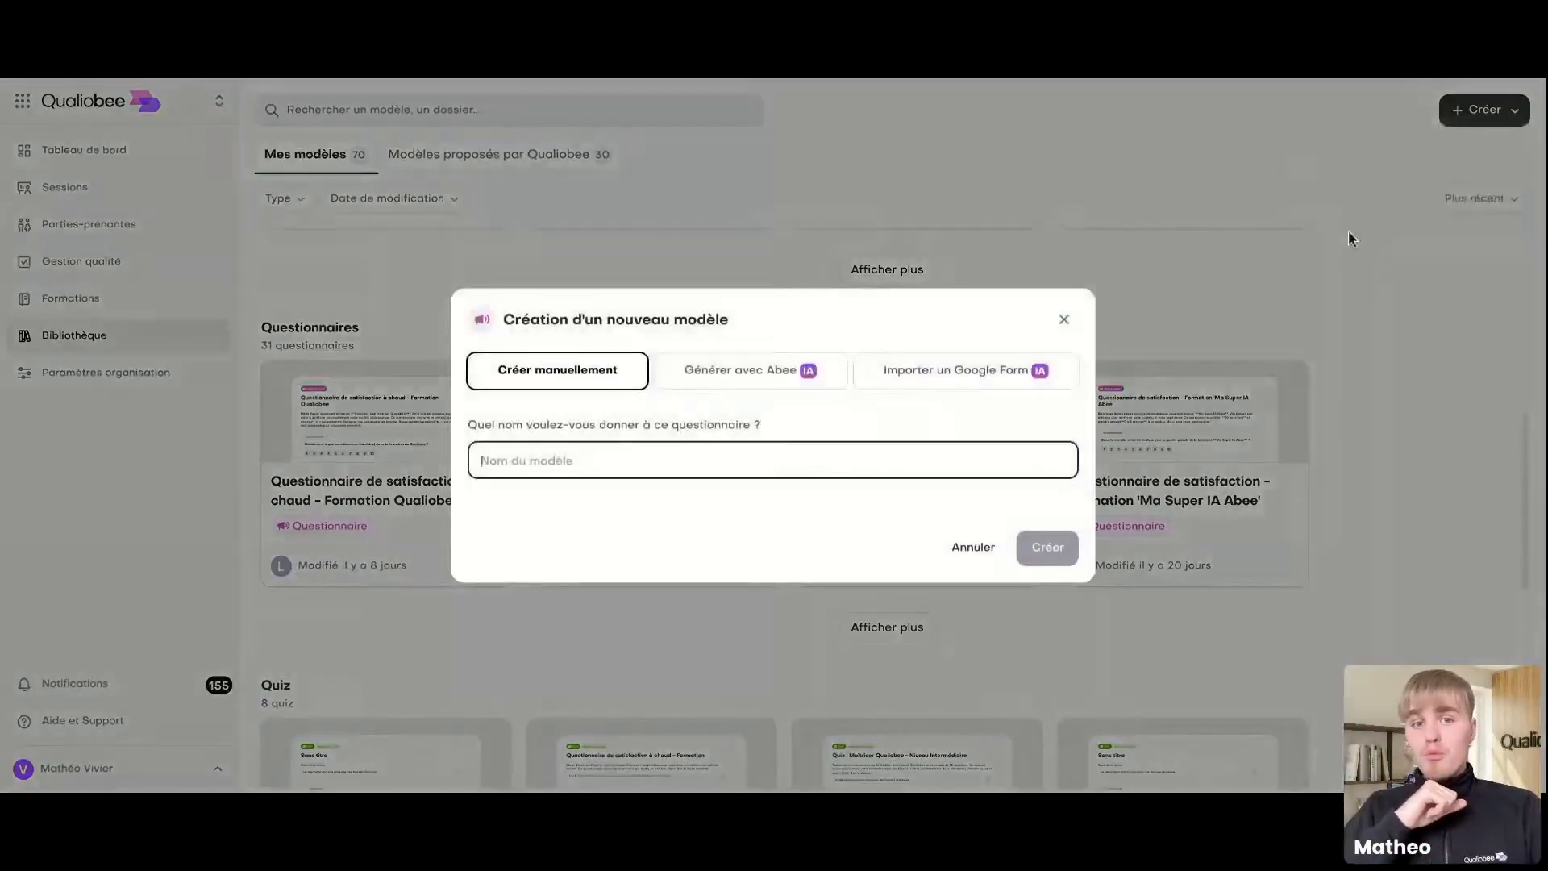
pyautogui.click(790, 370)
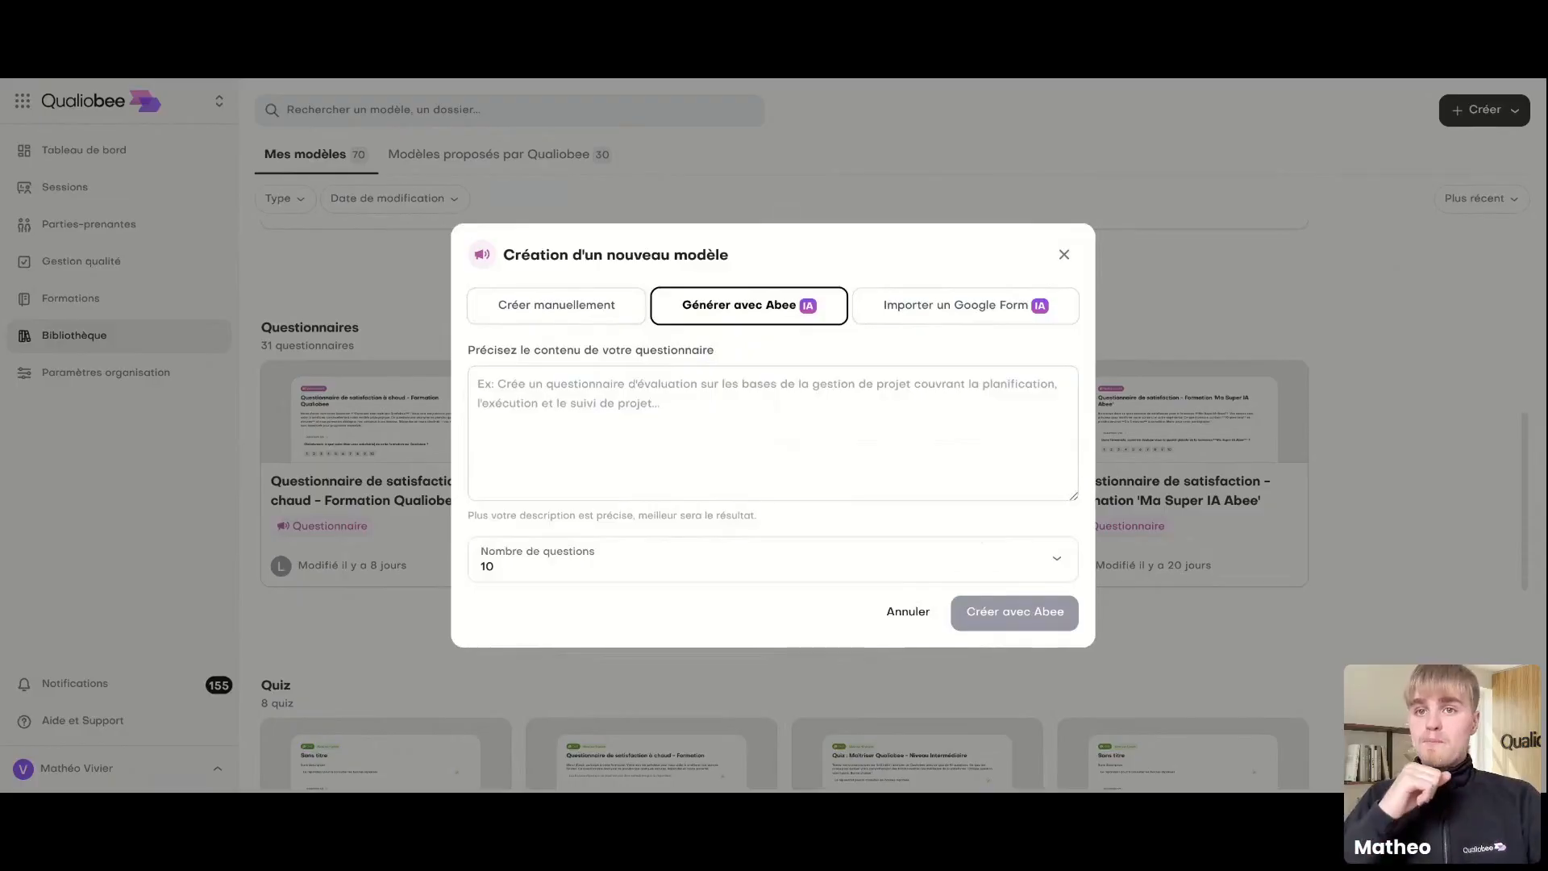
pyautogui.click(968, 305)
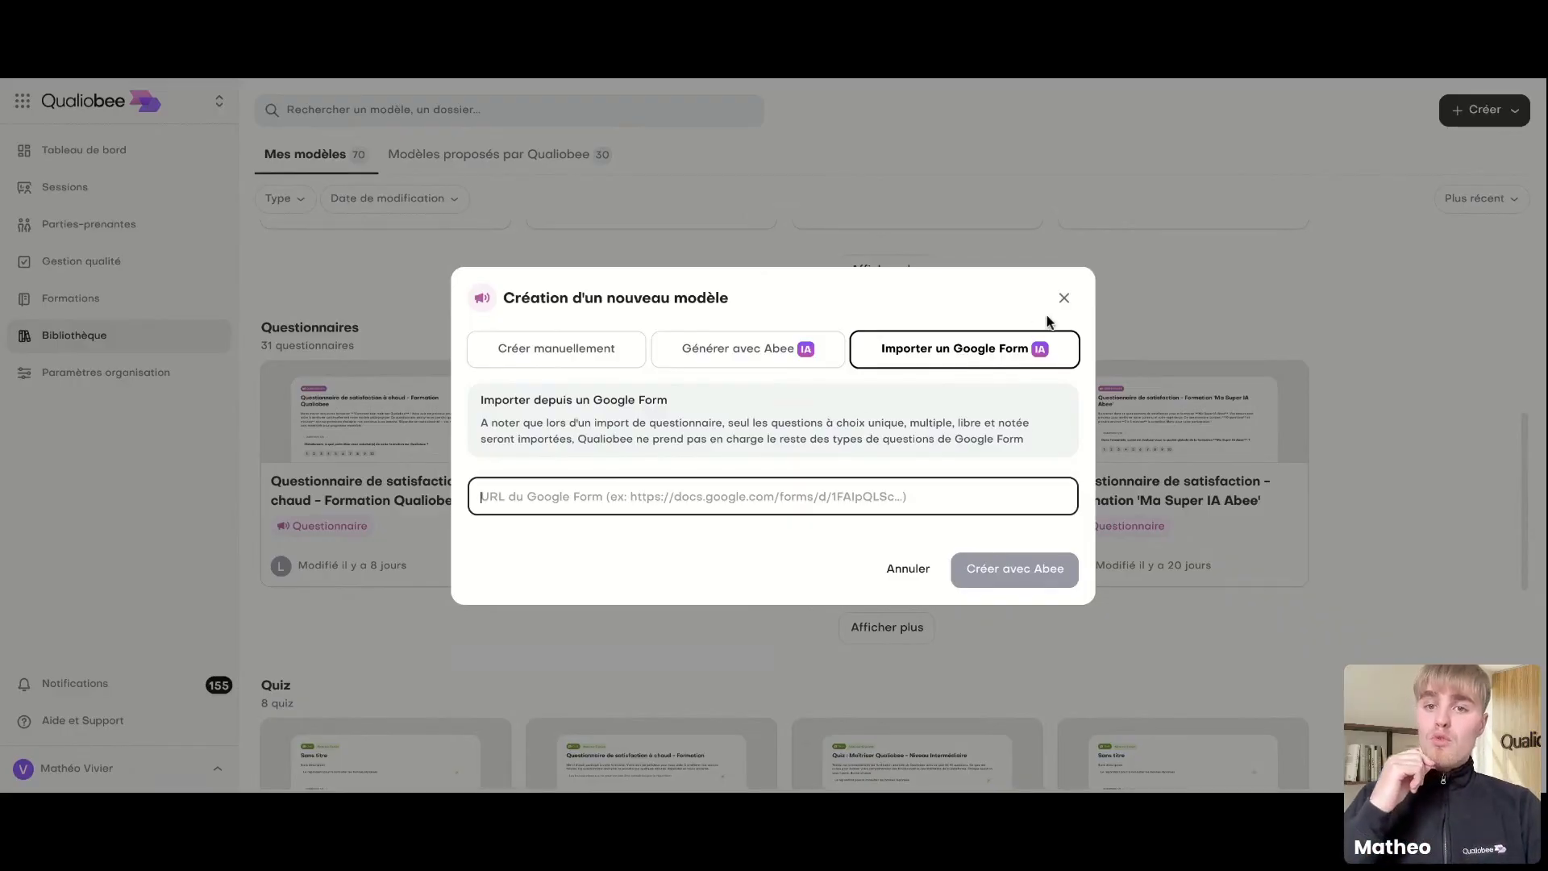
pyautogui.click(560, 349)
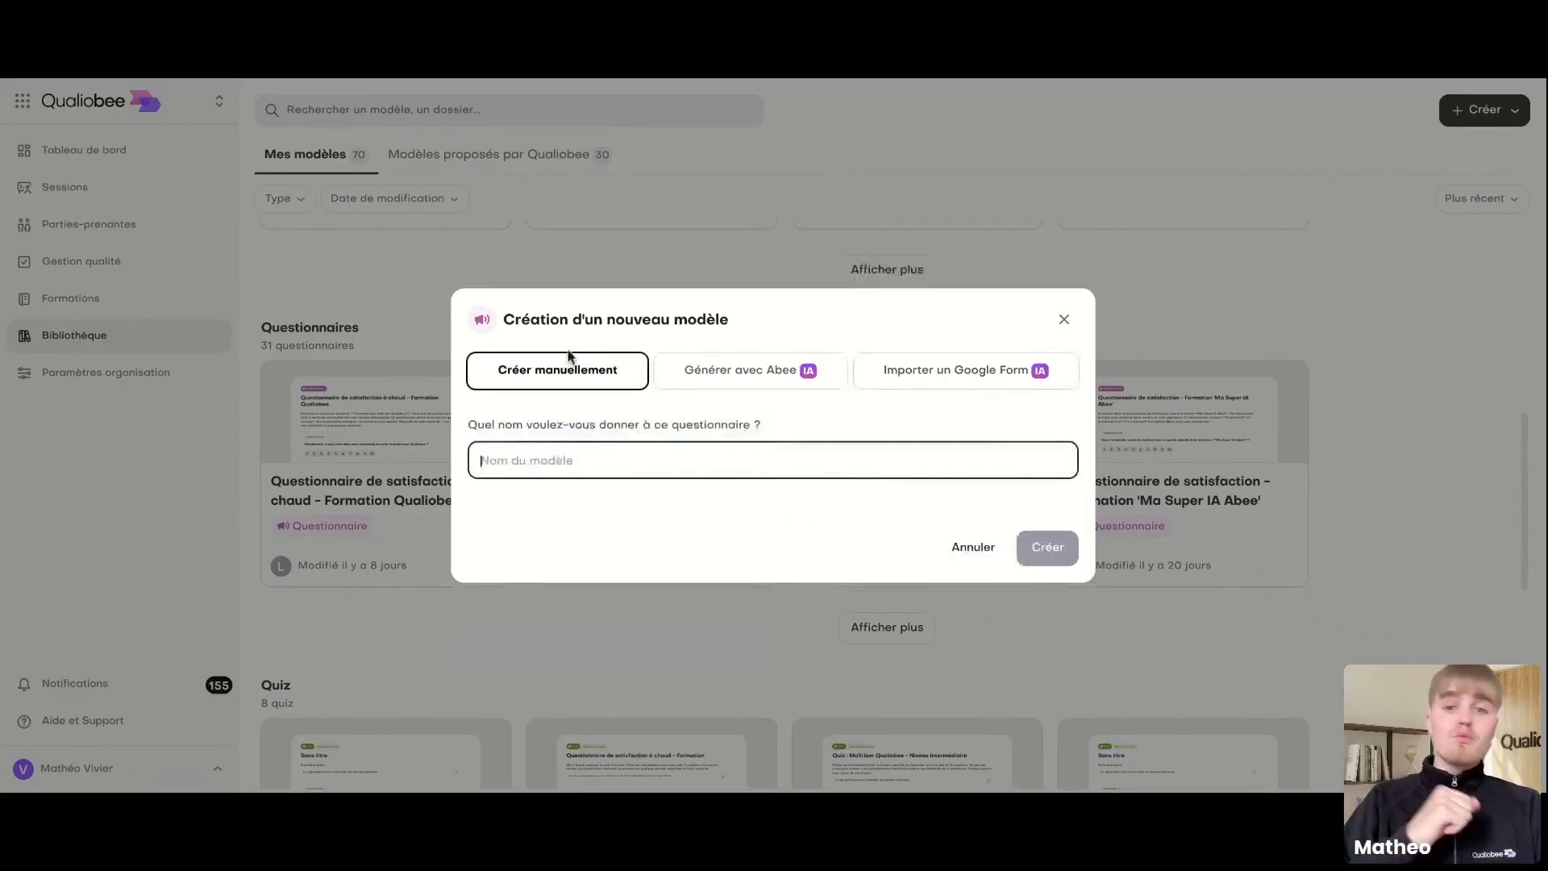
pyautogui.click(1064, 320)
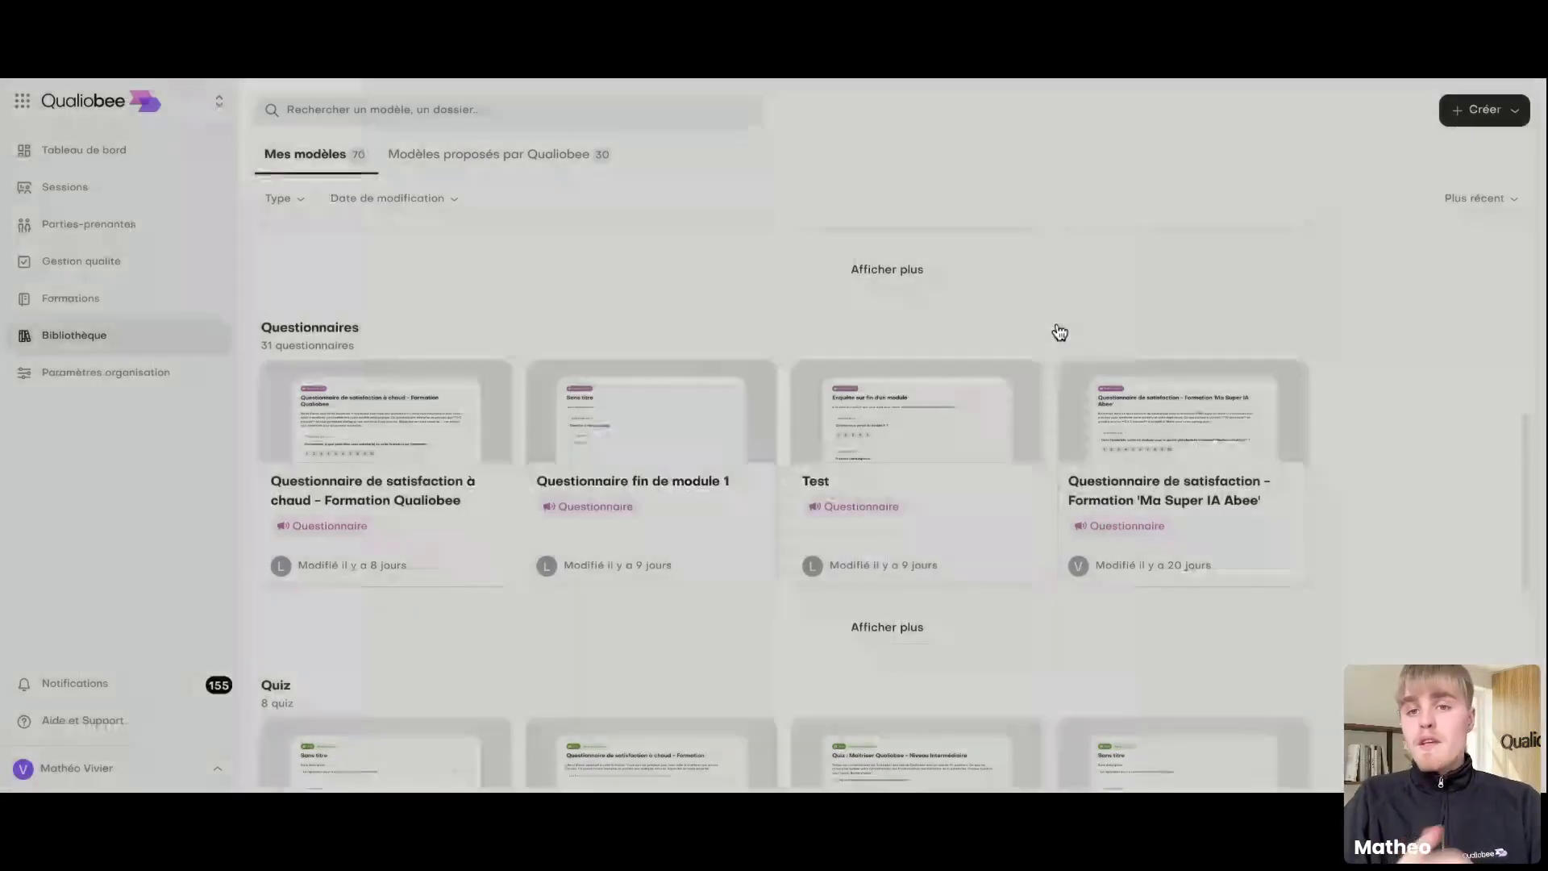
# Step: Look through the questionnaire templates proposed by Qualiobee and return to the organisation's own templates
pyautogui.click(460, 161)
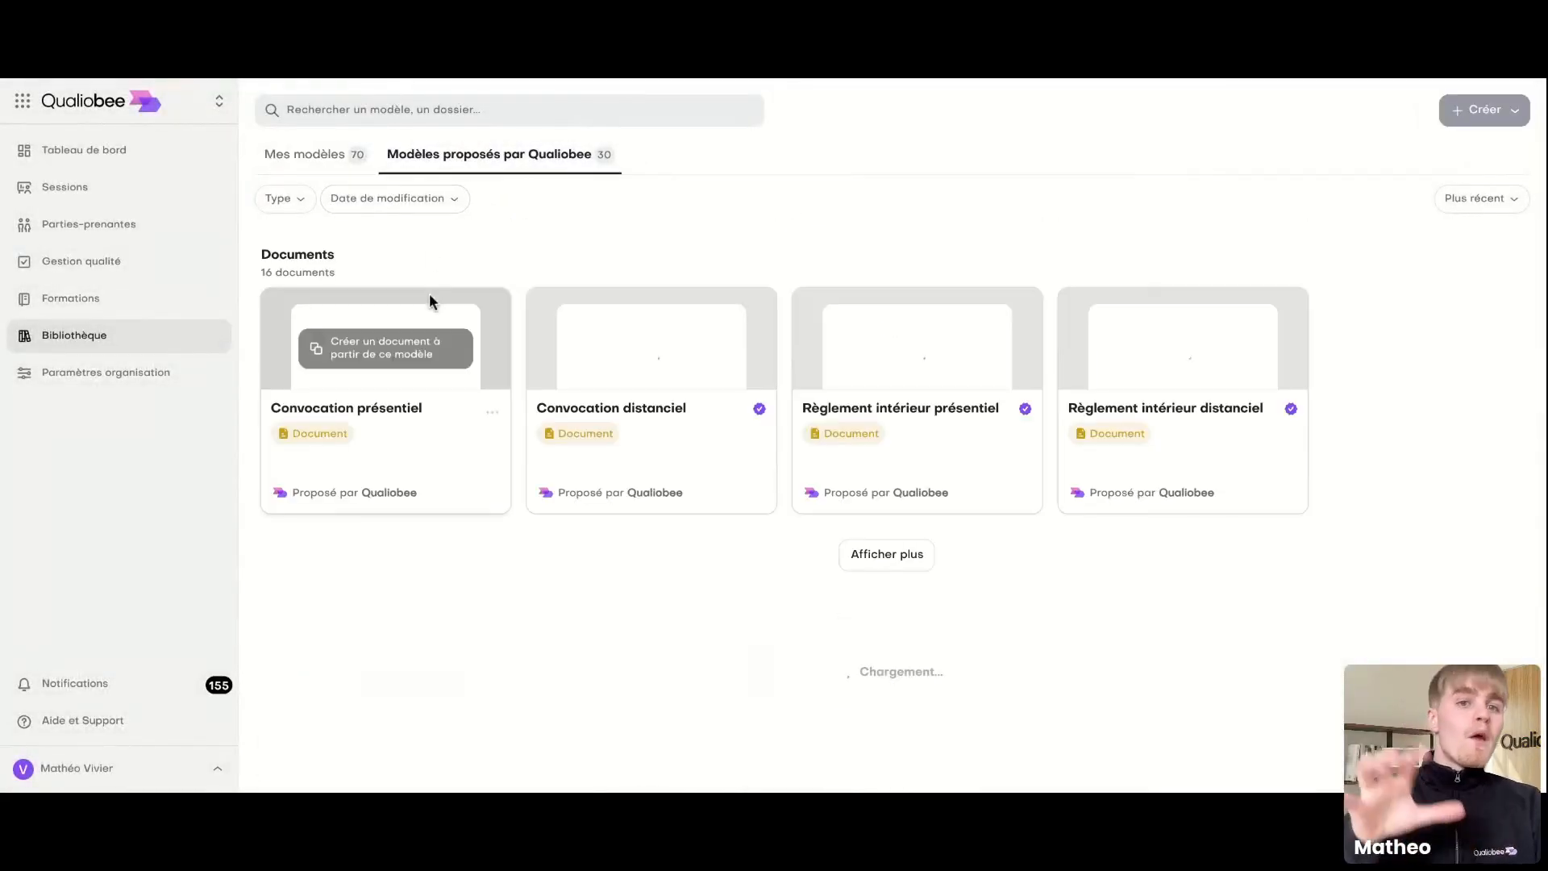
pyautogui.scroll(-5, 429, 300)
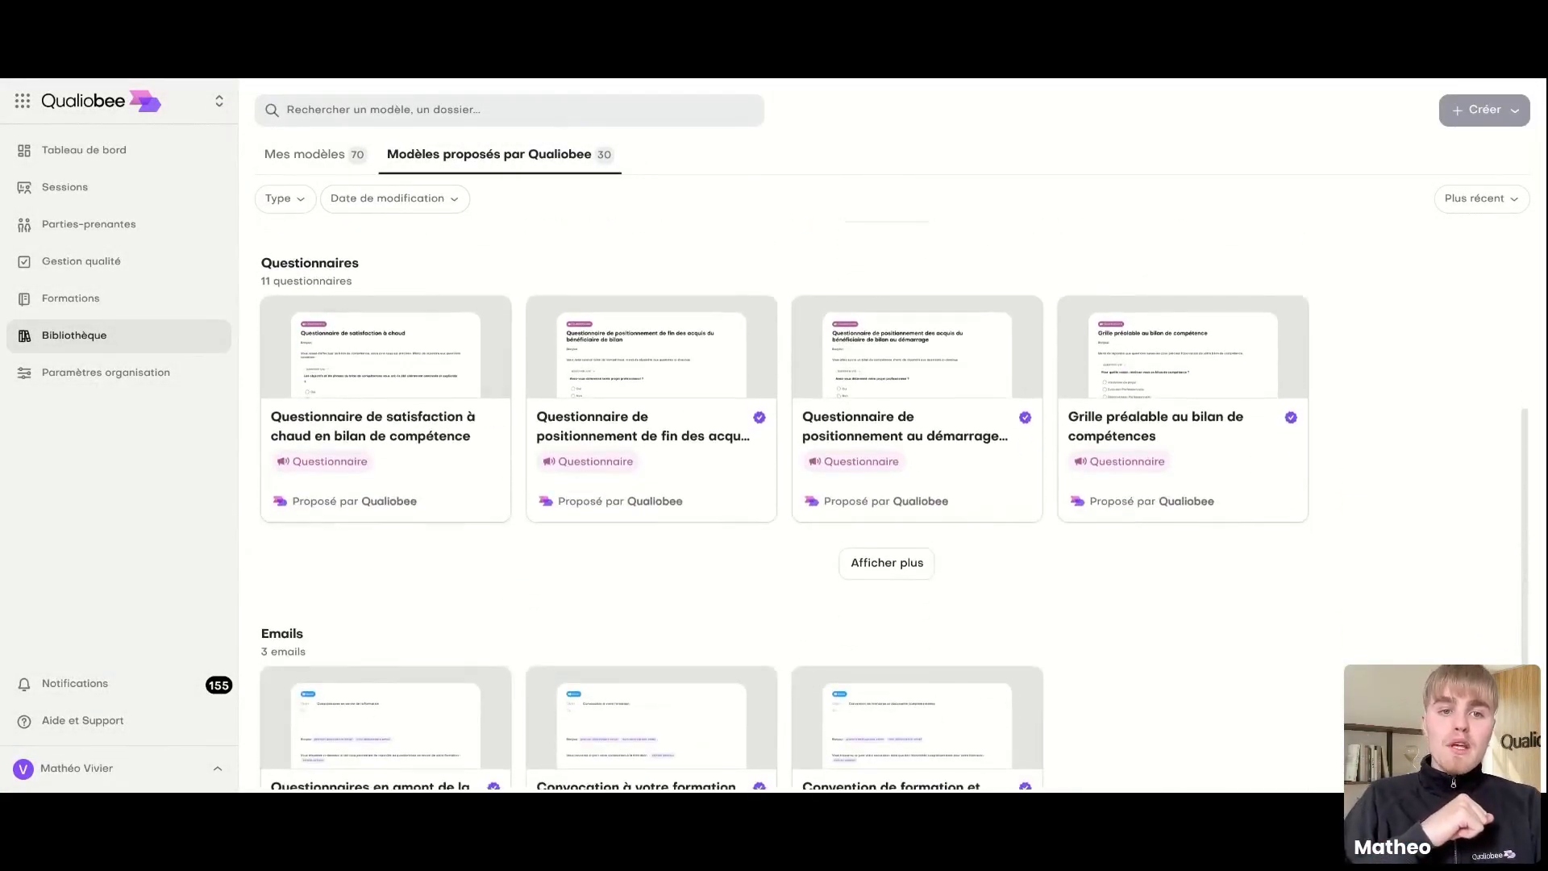
pyautogui.moveTo(451, 434)
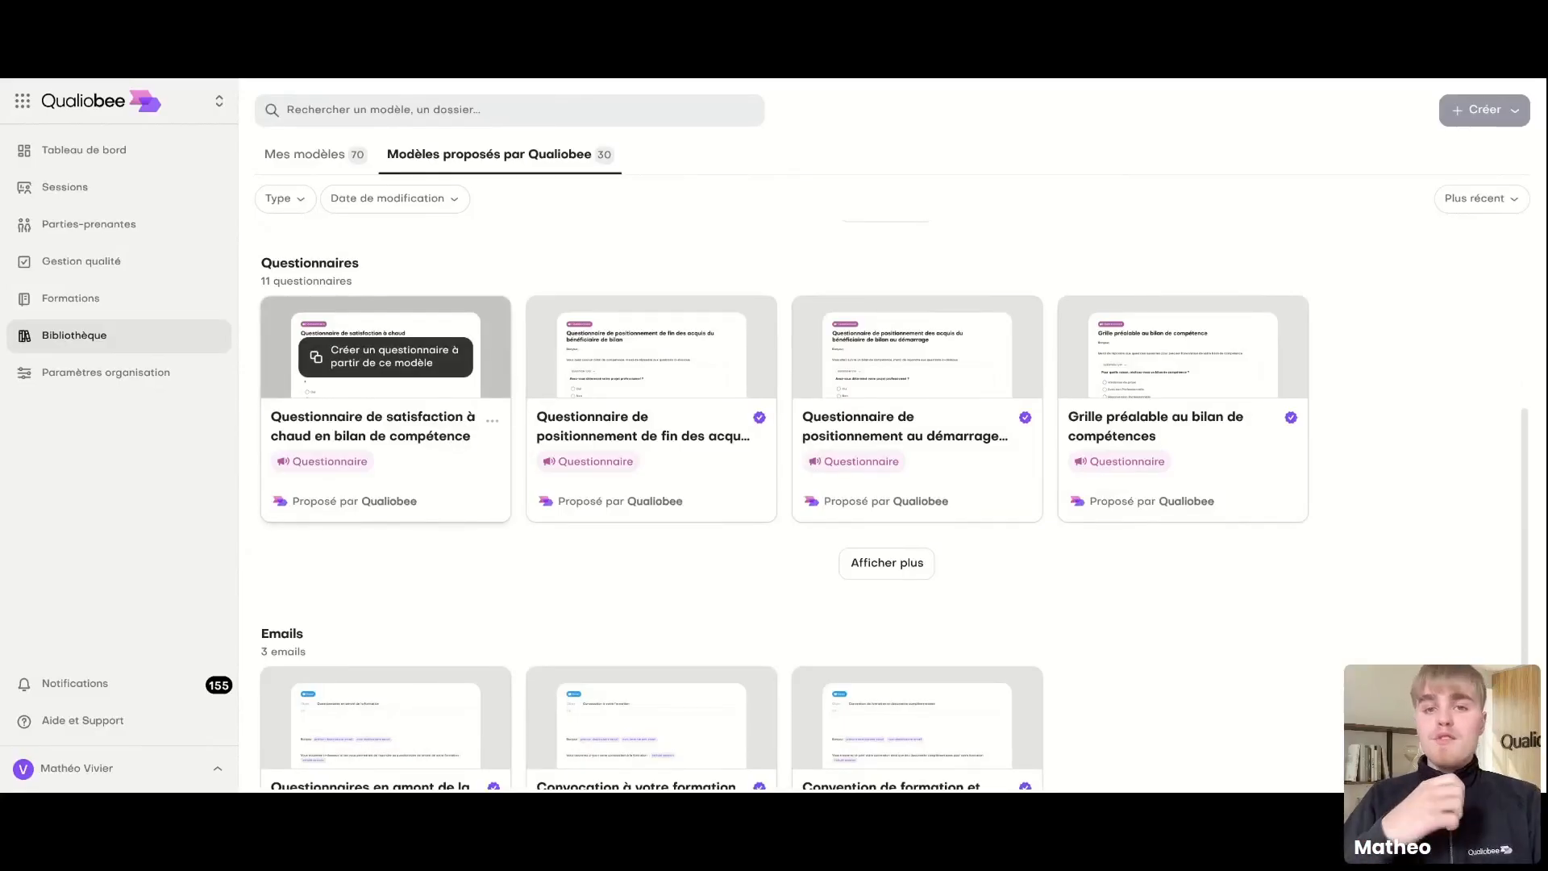
pyautogui.click(335, 154)
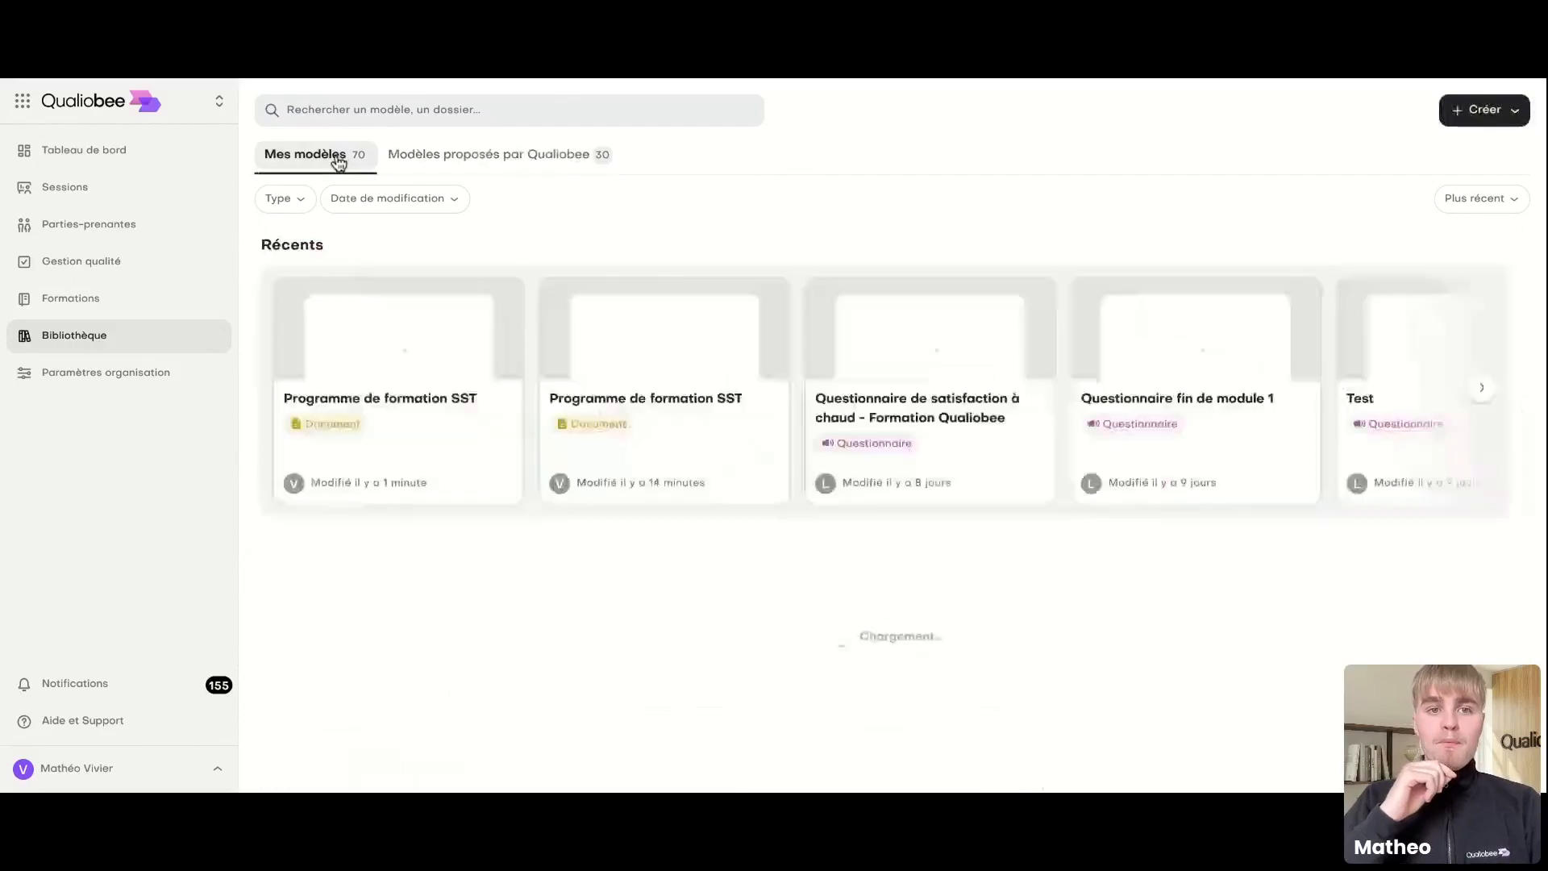
# Step: Examine the creation modes for a new quiz template, including Abee generation and Google Form import, and close without creating one
pyautogui.scroll(-3, 565, 556)
pyautogui.click(1471, 117)
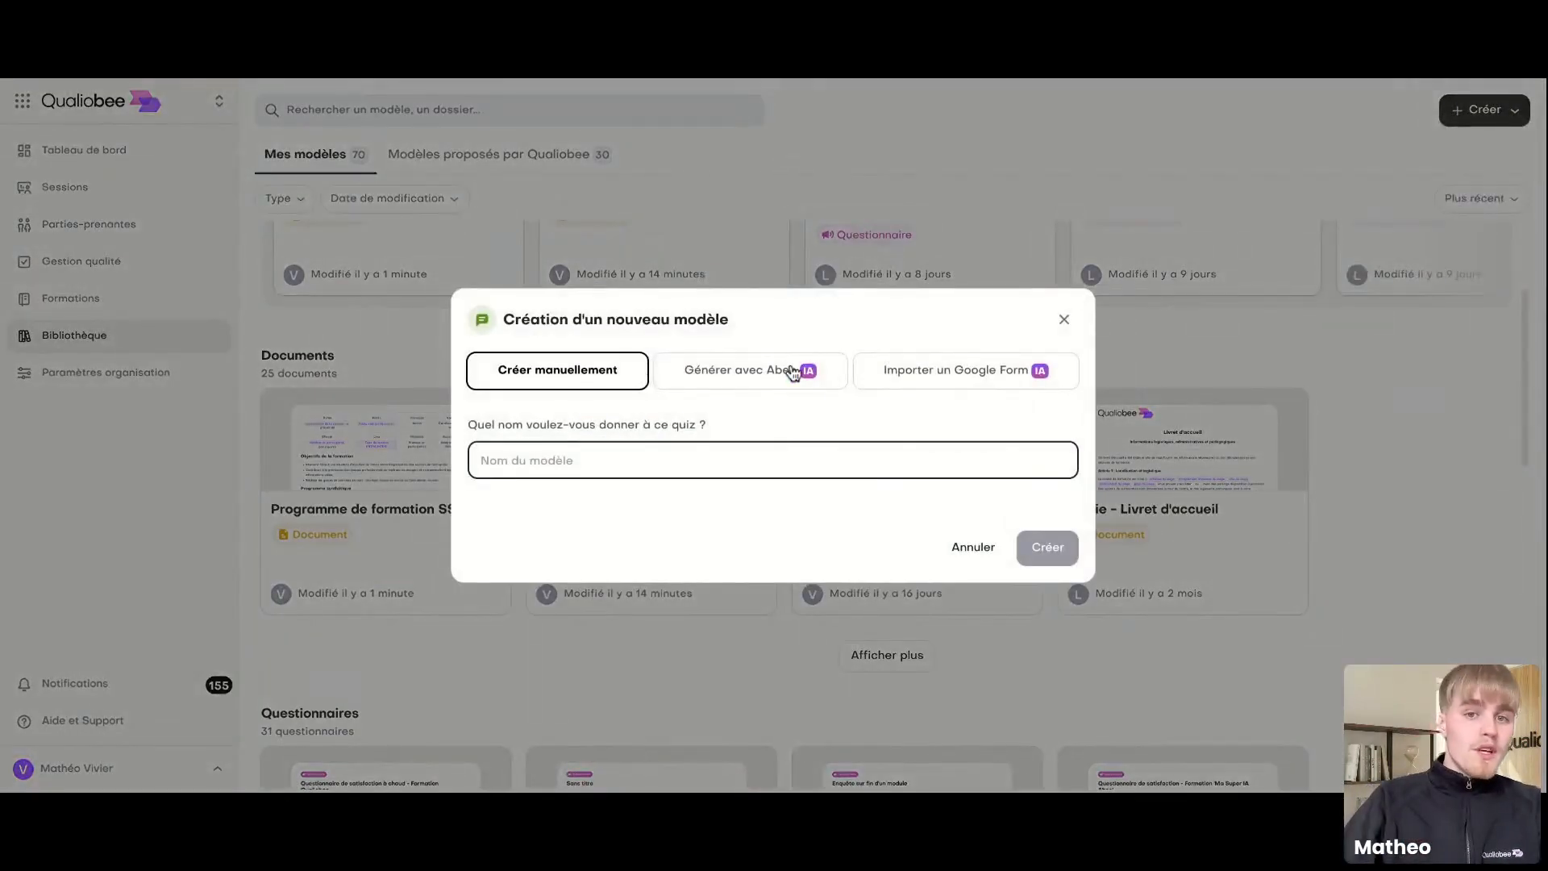
pyautogui.click(792, 372)
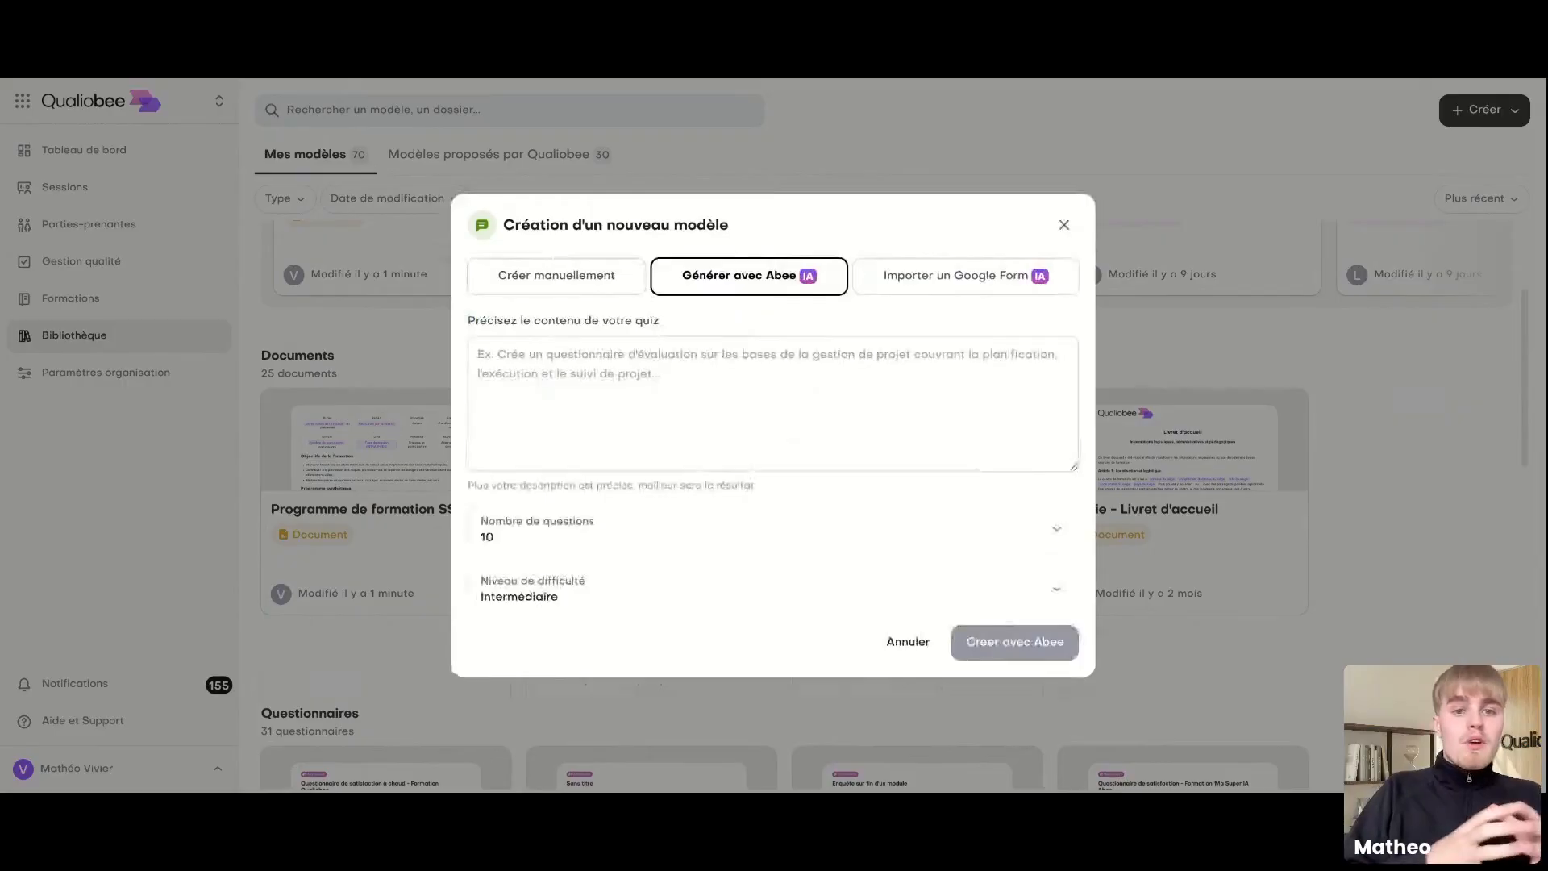
pyautogui.click(1012, 274)
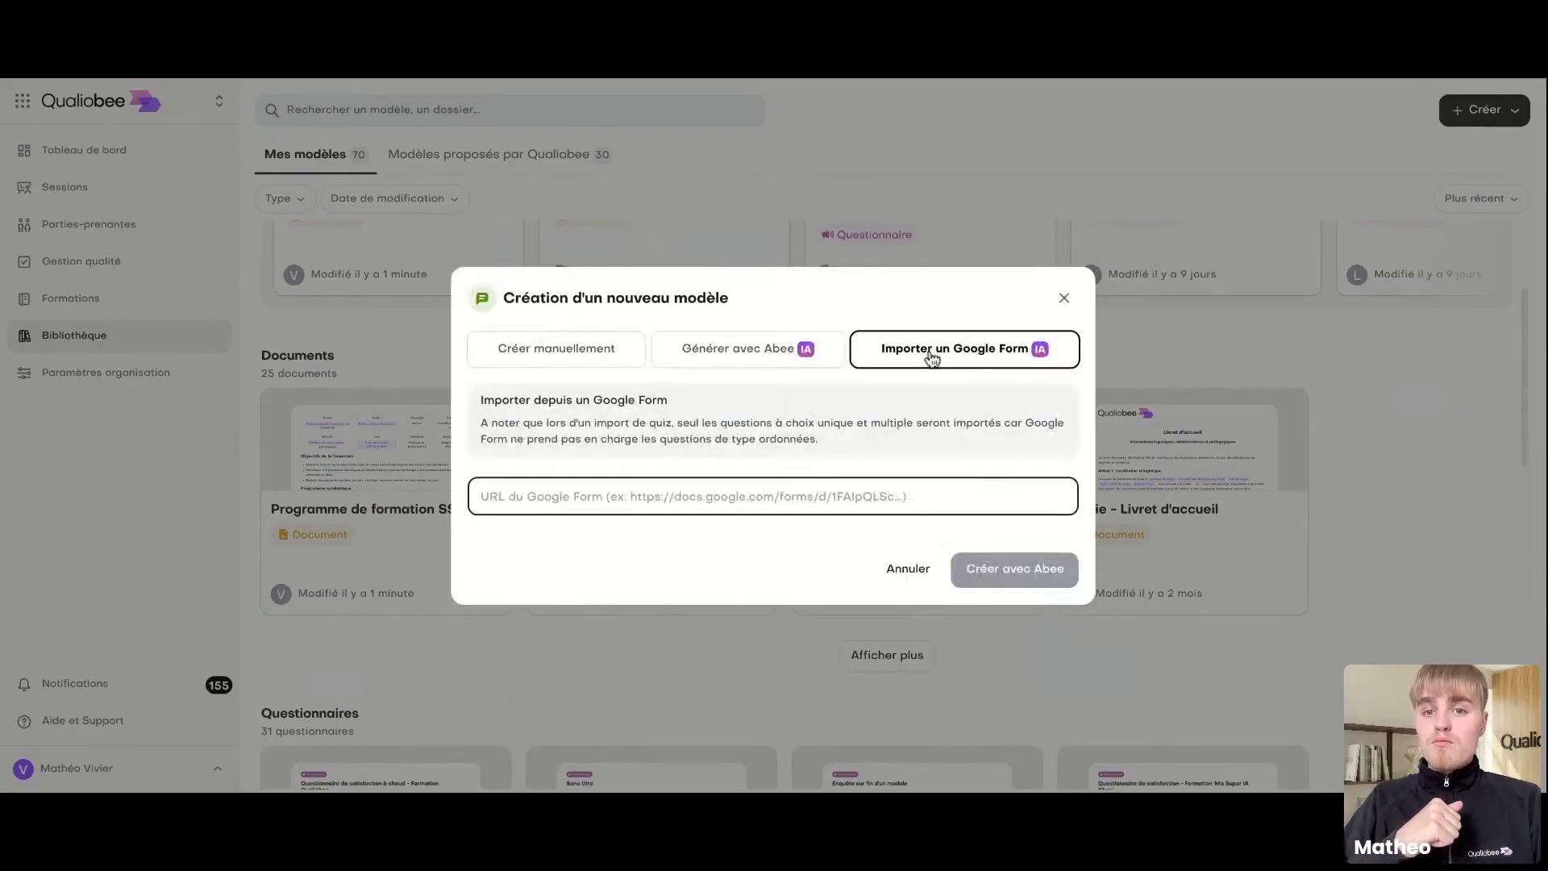
pyautogui.click(1064, 299)
# Step: Examine the email template "Convention de formation et documents complémentaires" with its subject and variables, and return to the library
pyautogui.scroll(-2, 621, 529)
pyautogui.scroll(-10, 621, 529)
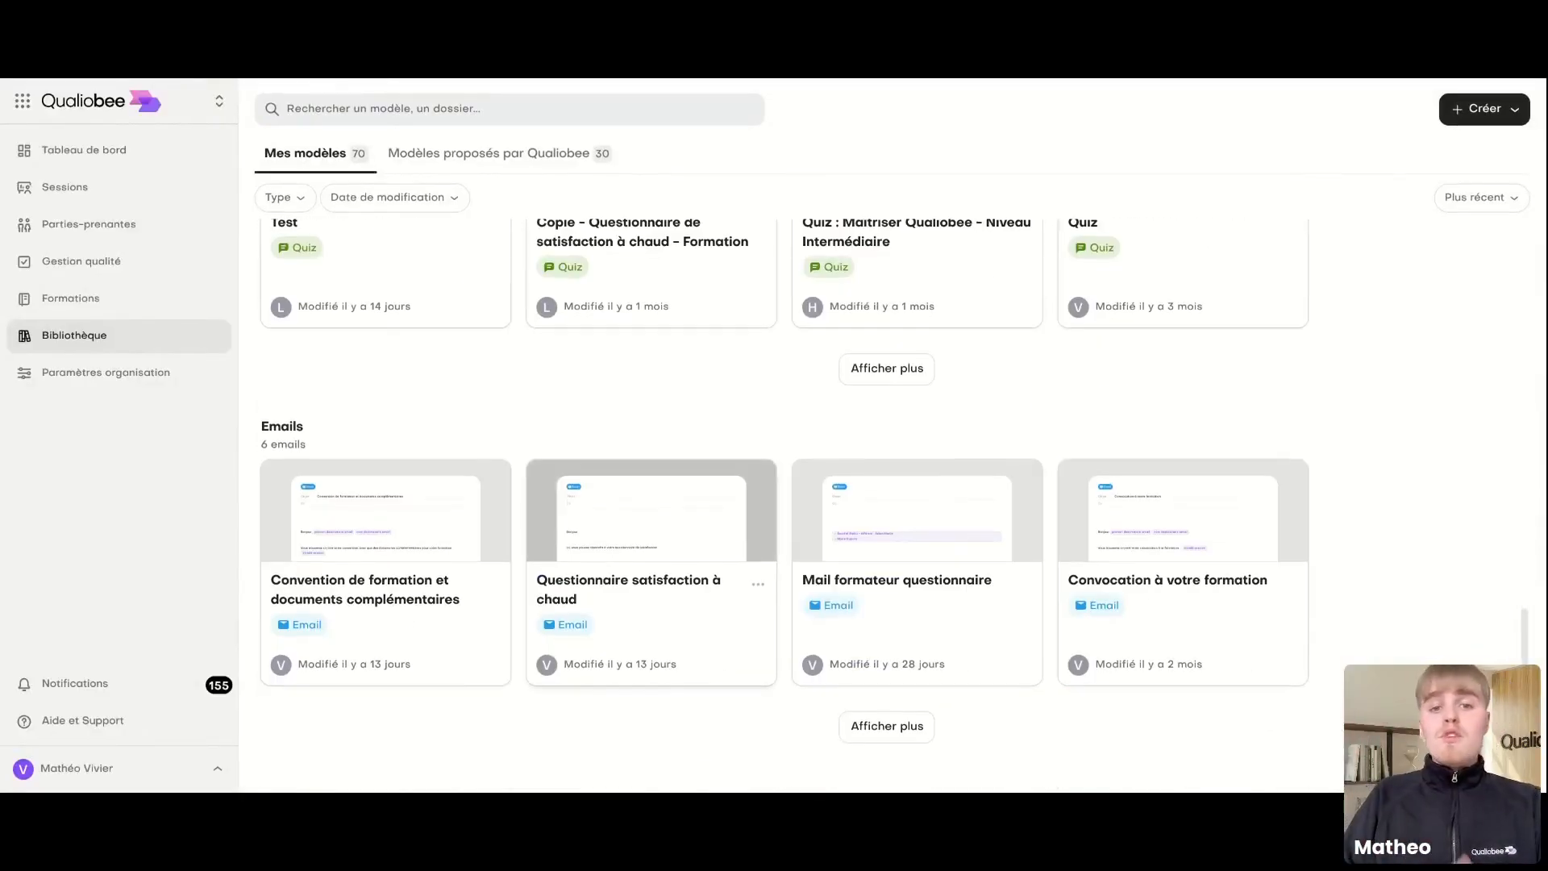
pyautogui.click(387, 580)
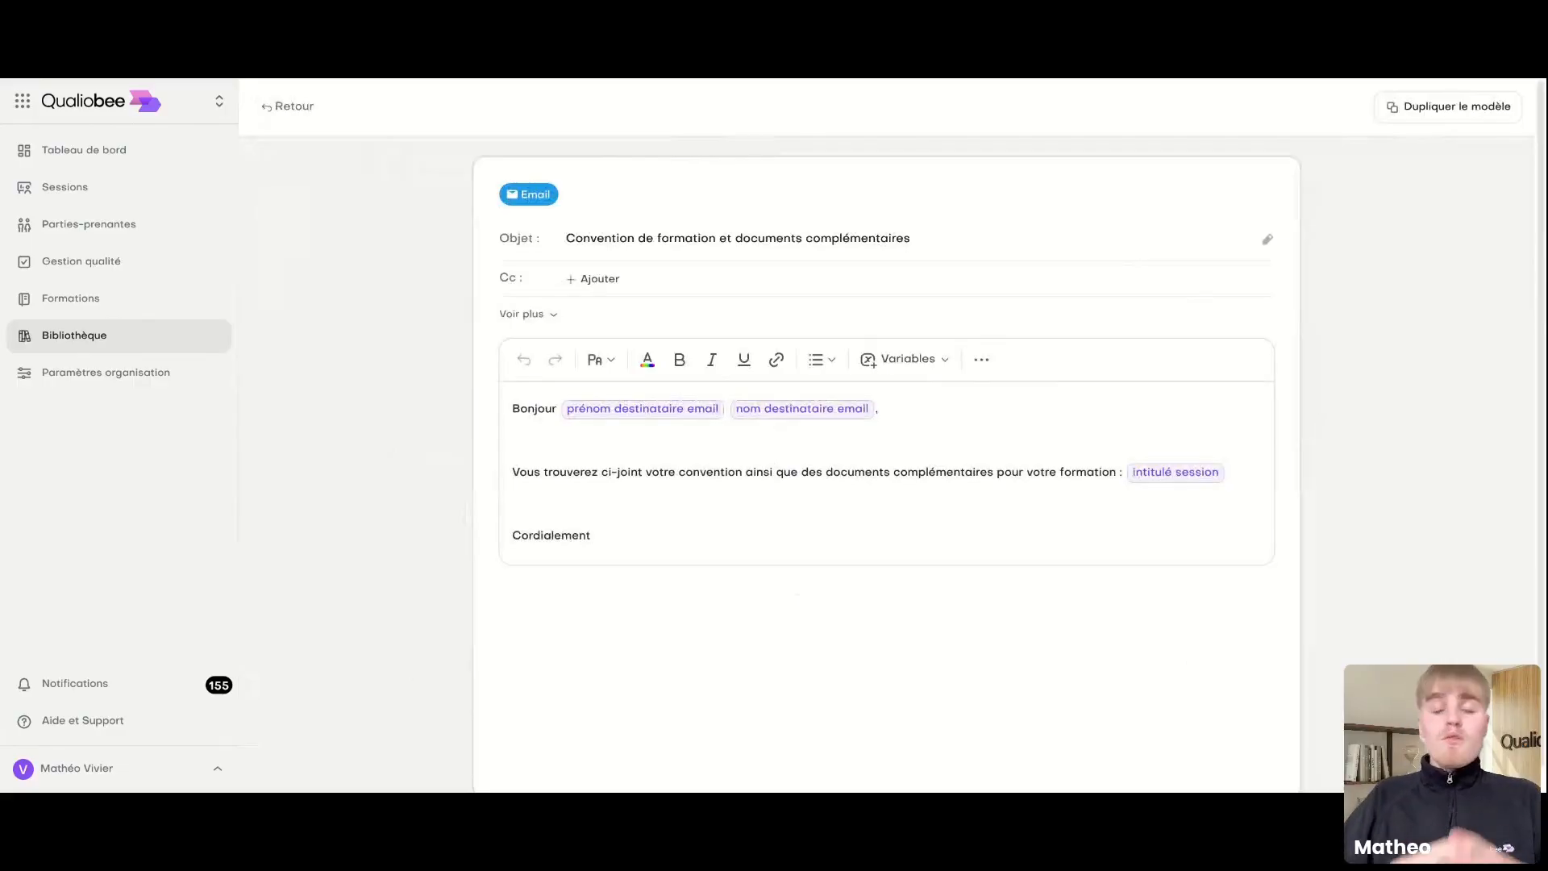
pyautogui.click(292, 120)
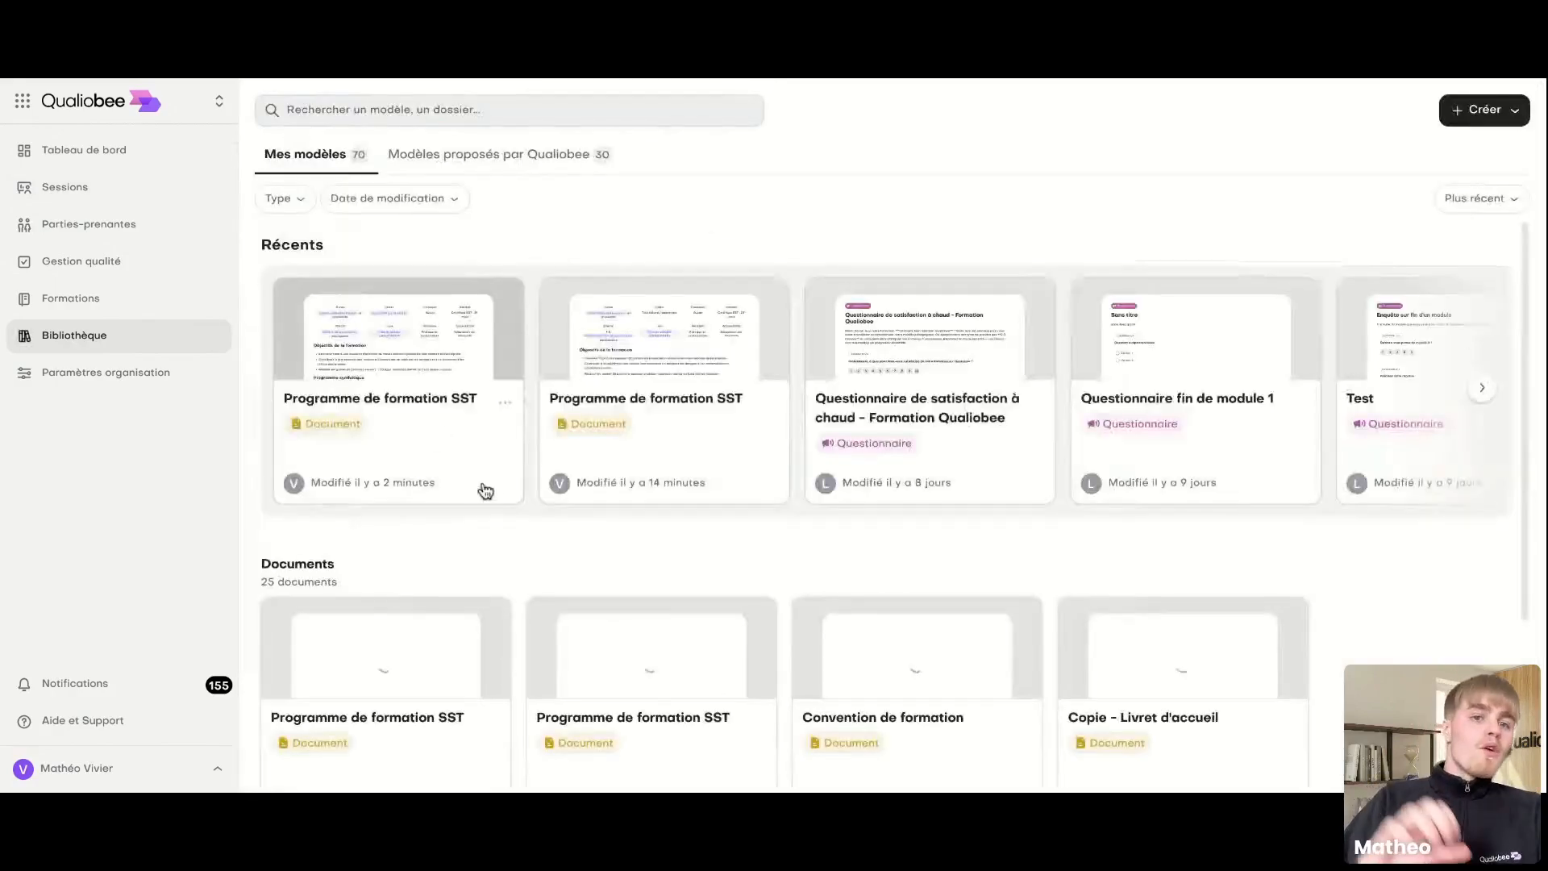
pyautogui.scroll(-2, 491, 495)
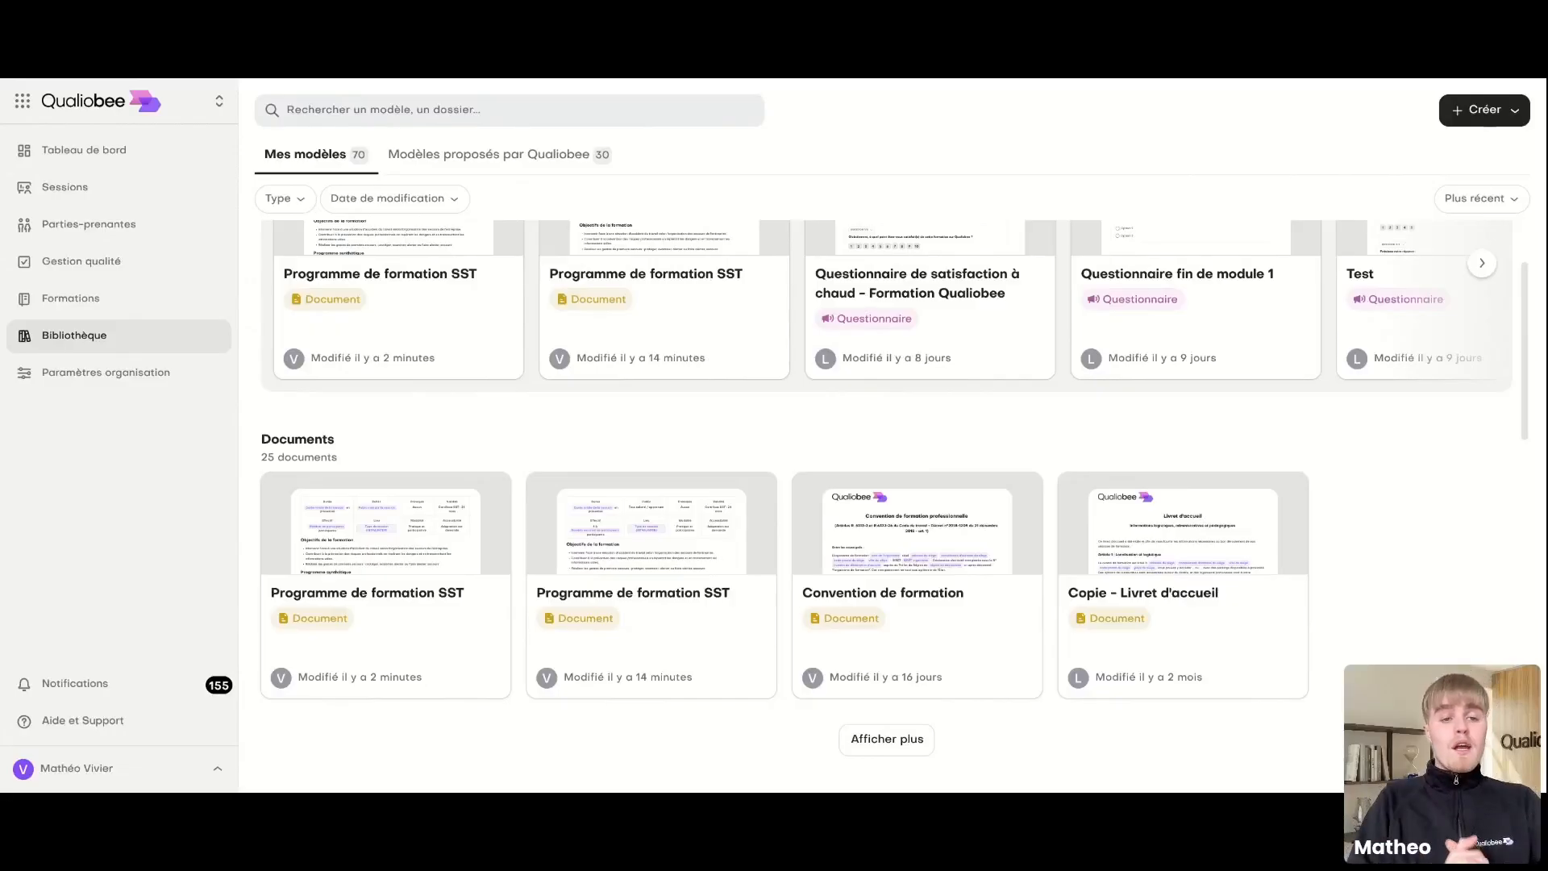
# Step: Manually create a training named SST, view its information sections, and return to the list of trainings
pyautogui.click(77, 311)
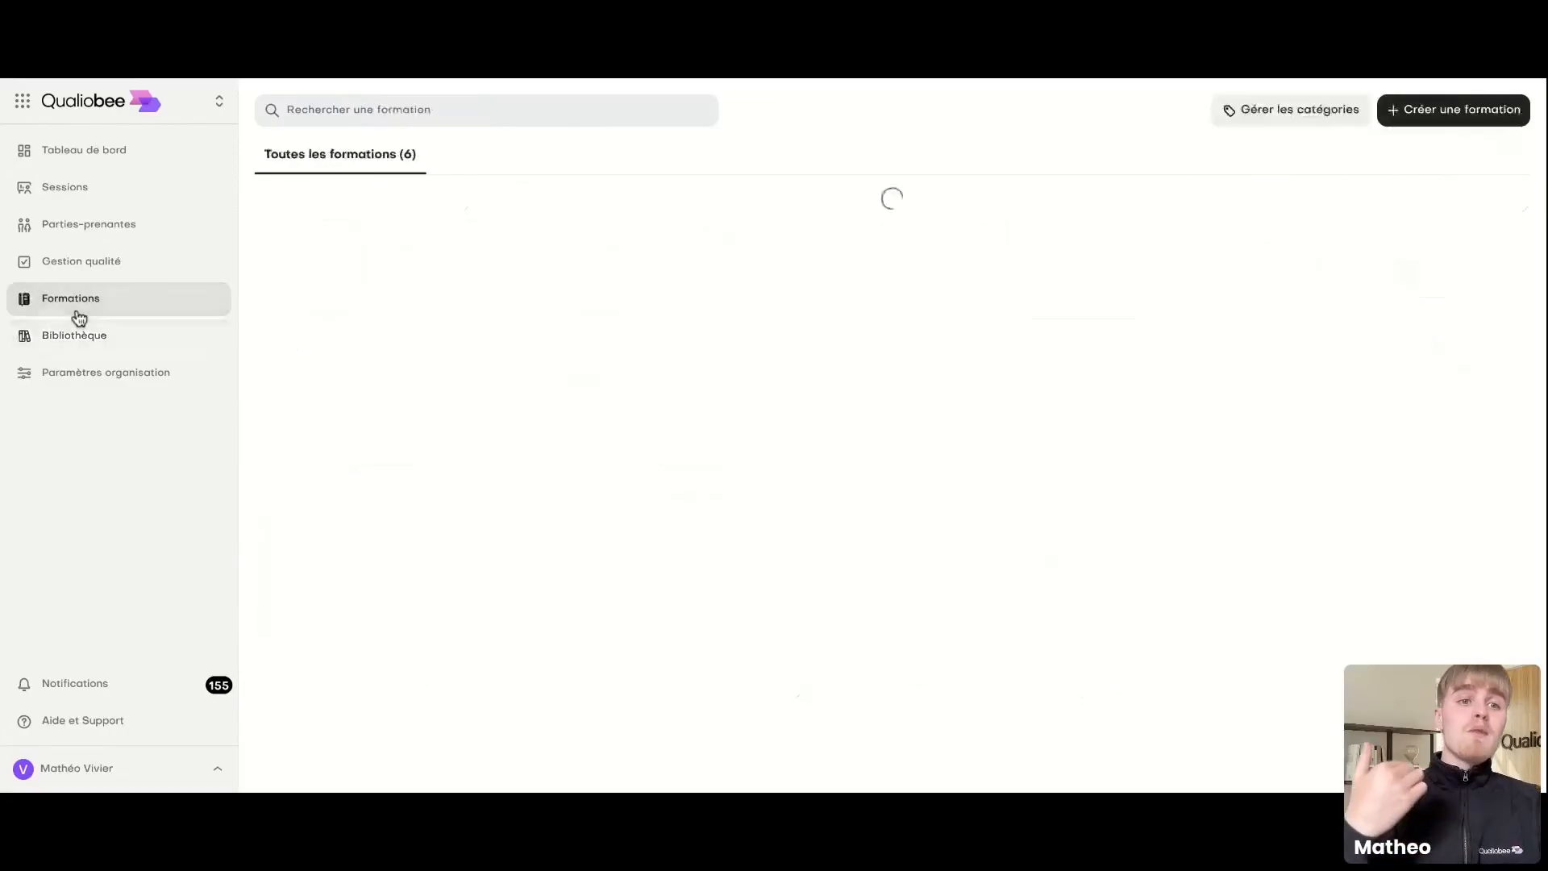
pyautogui.click(1452, 113)
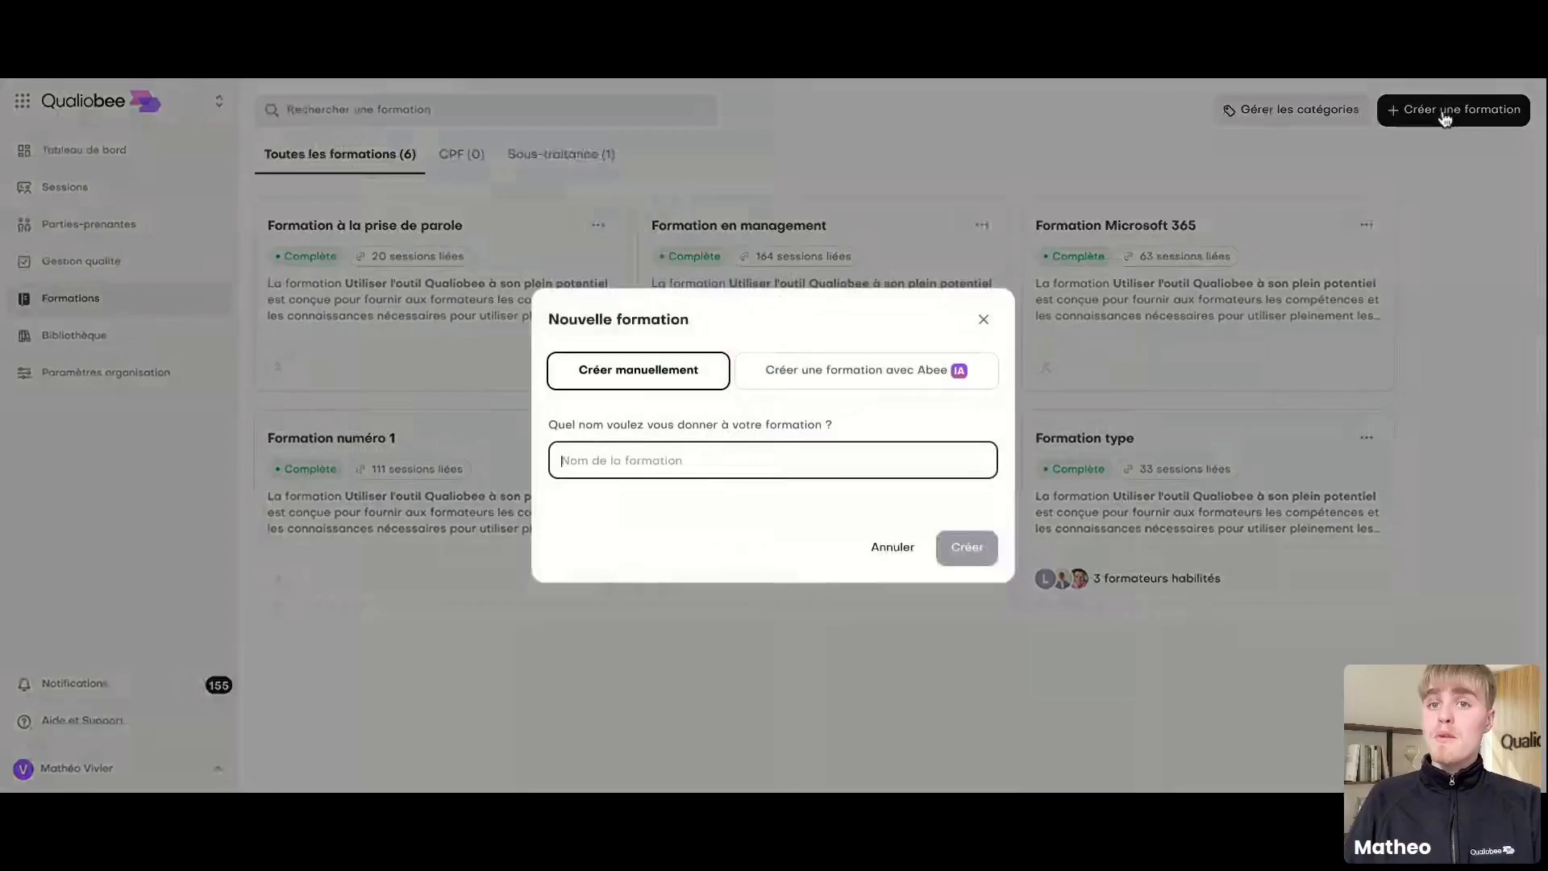
pyautogui.click(1114, 78)
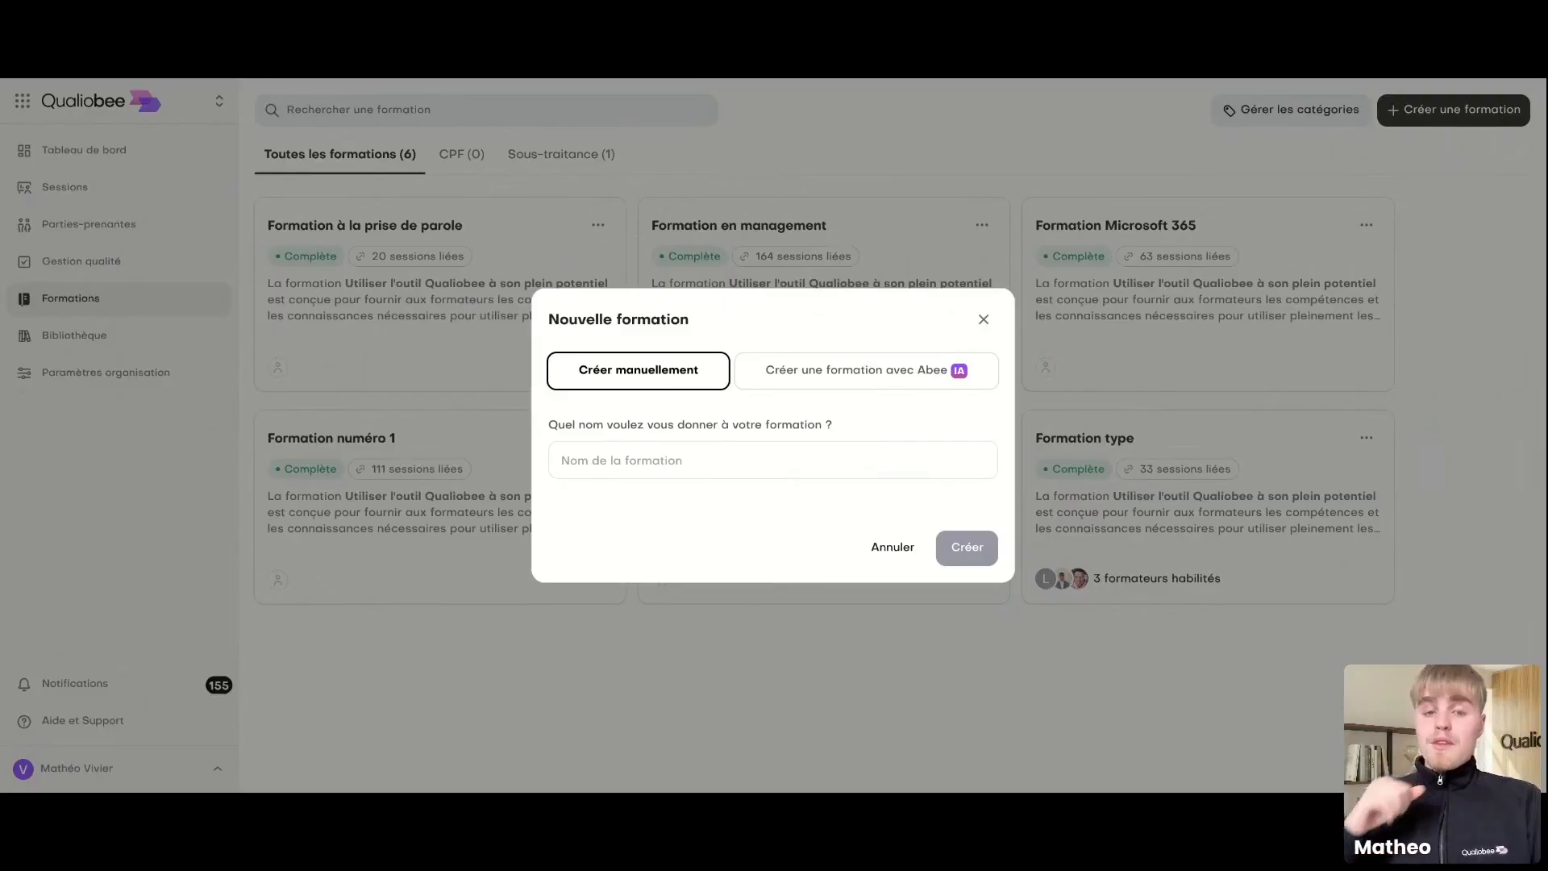
pyautogui.click(611, 466)
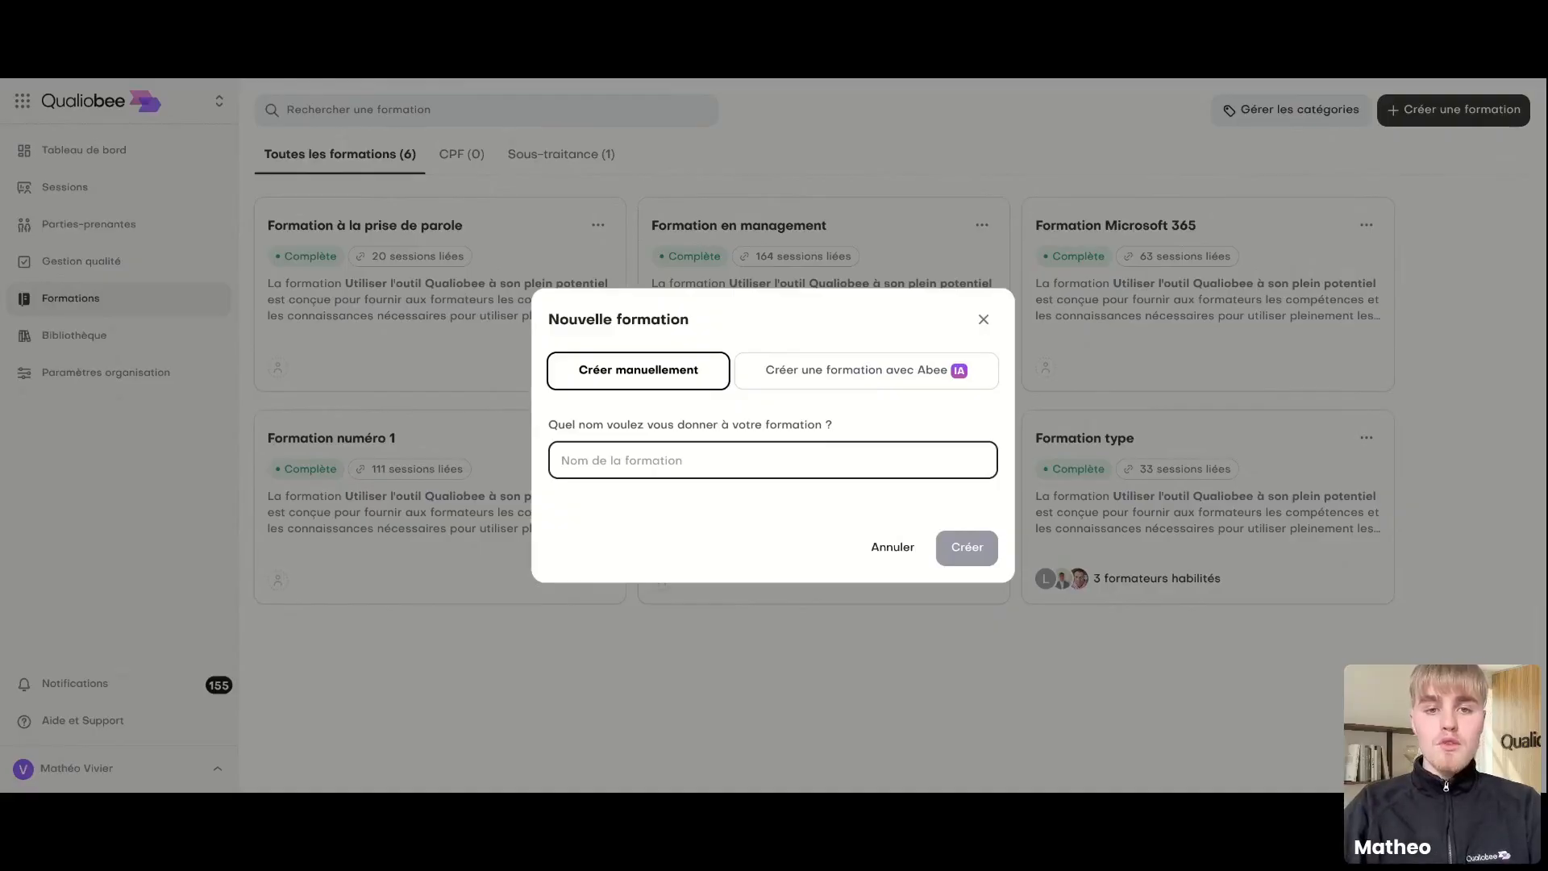
pyautogui.write('SST')
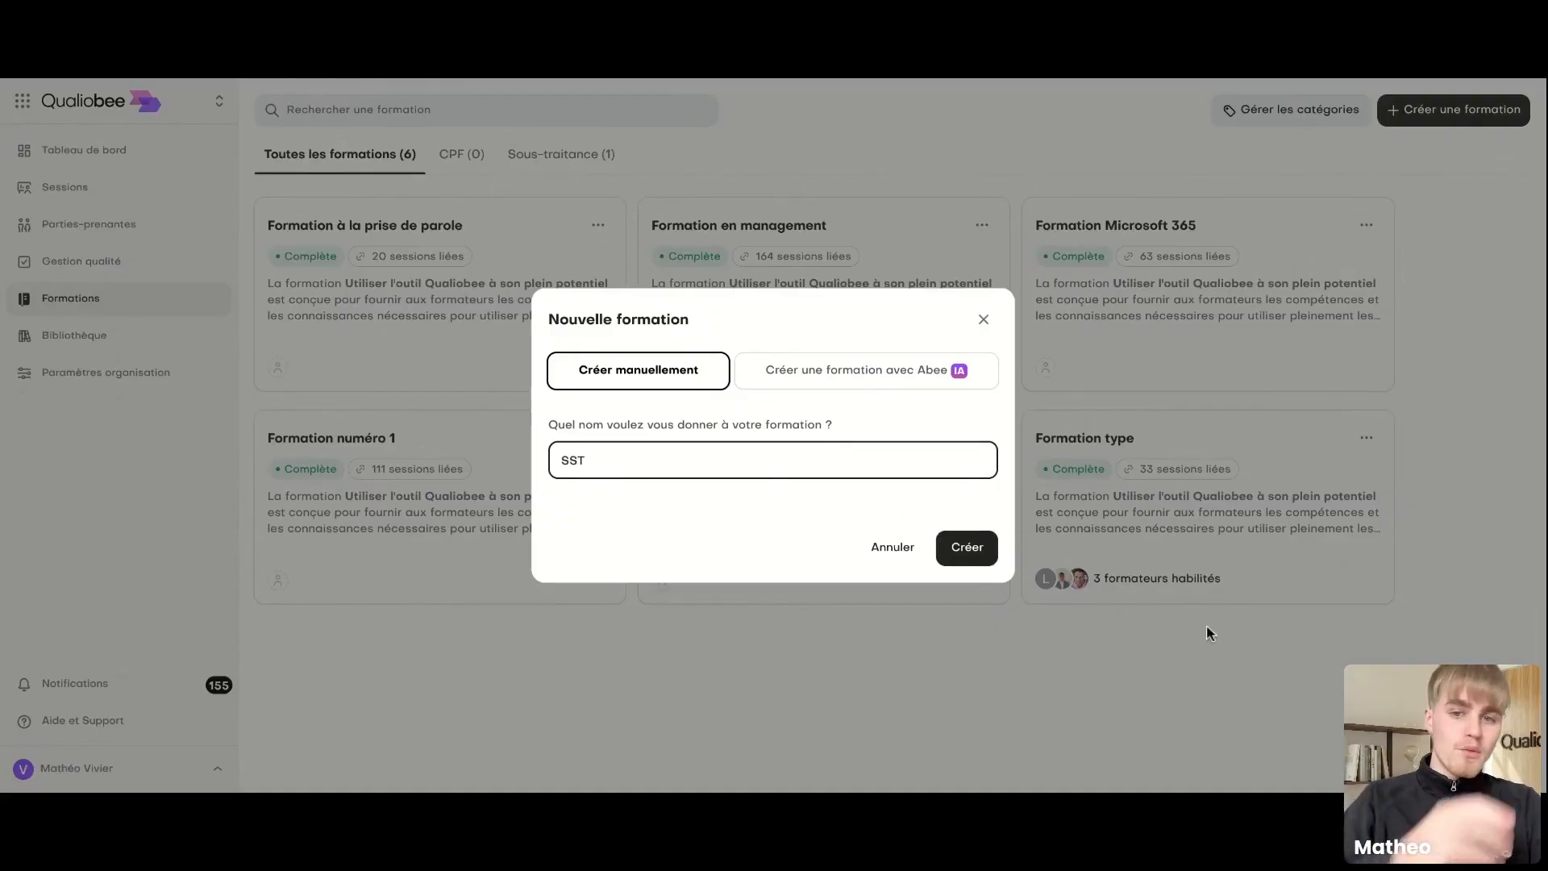
pyautogui.click(989, 538)
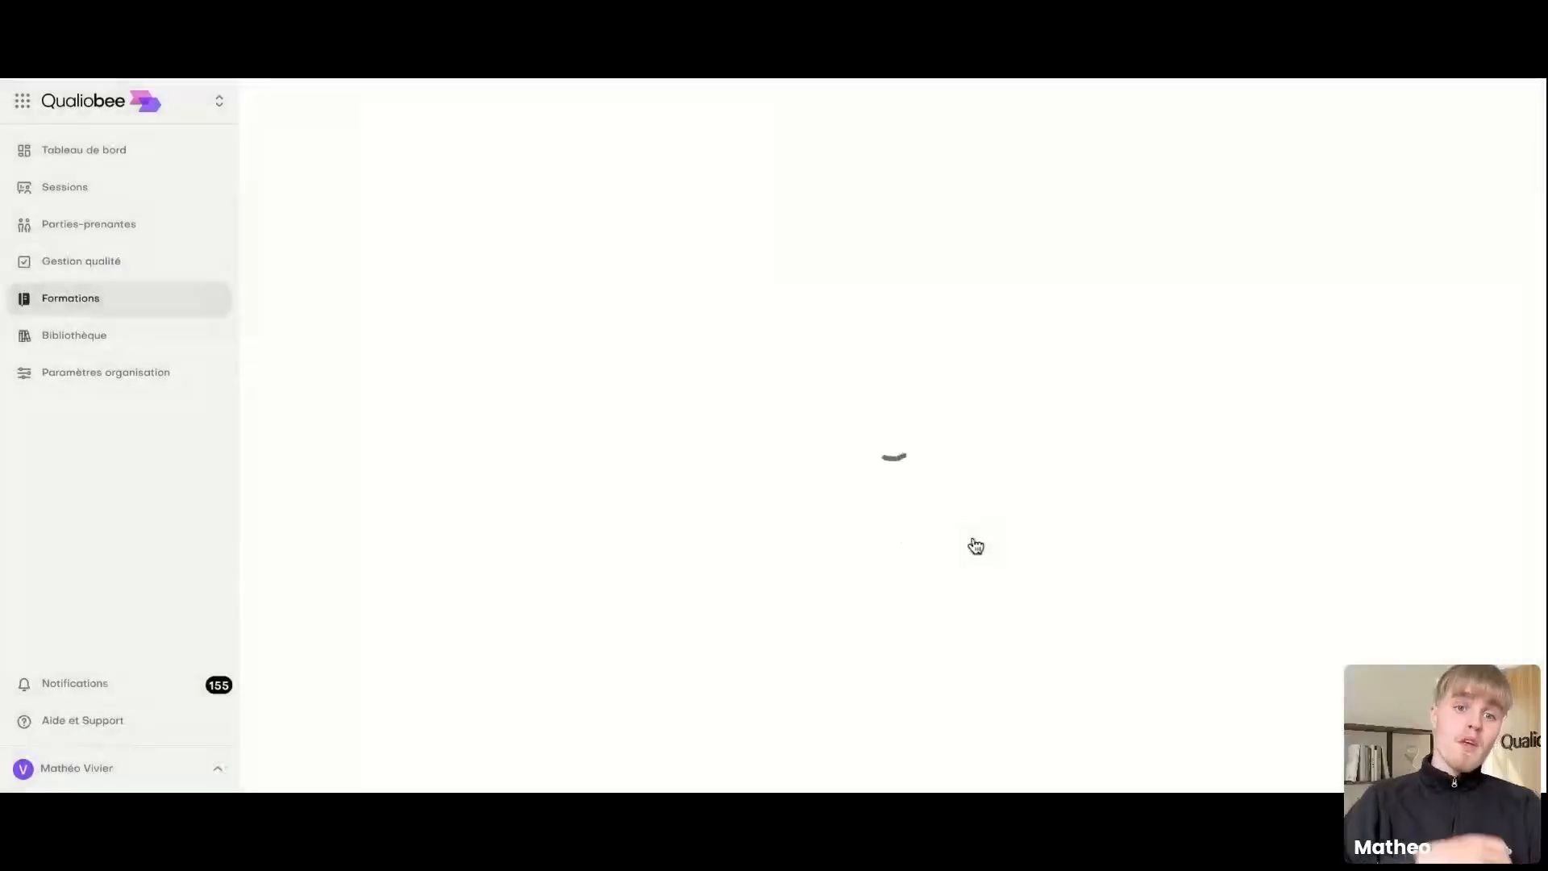
pyautogui.click(371, 158)
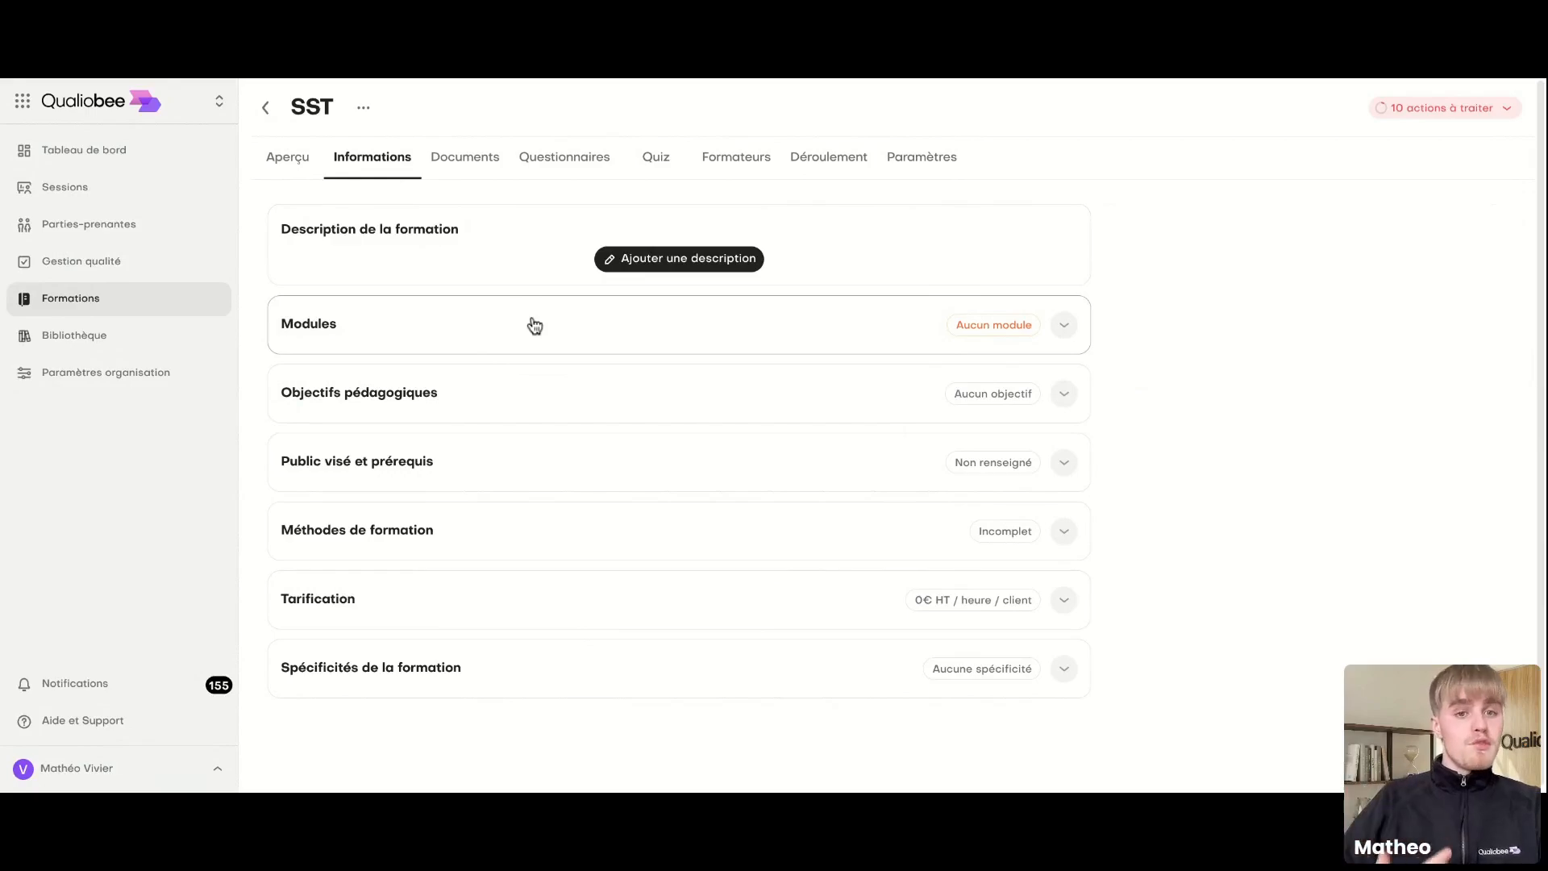
pyautogui.click(265, 108)
# Step: Create another training with Abee by importing programme_sst_qualiopi_1_page.pdf
pyautogui.click(1442, 111)
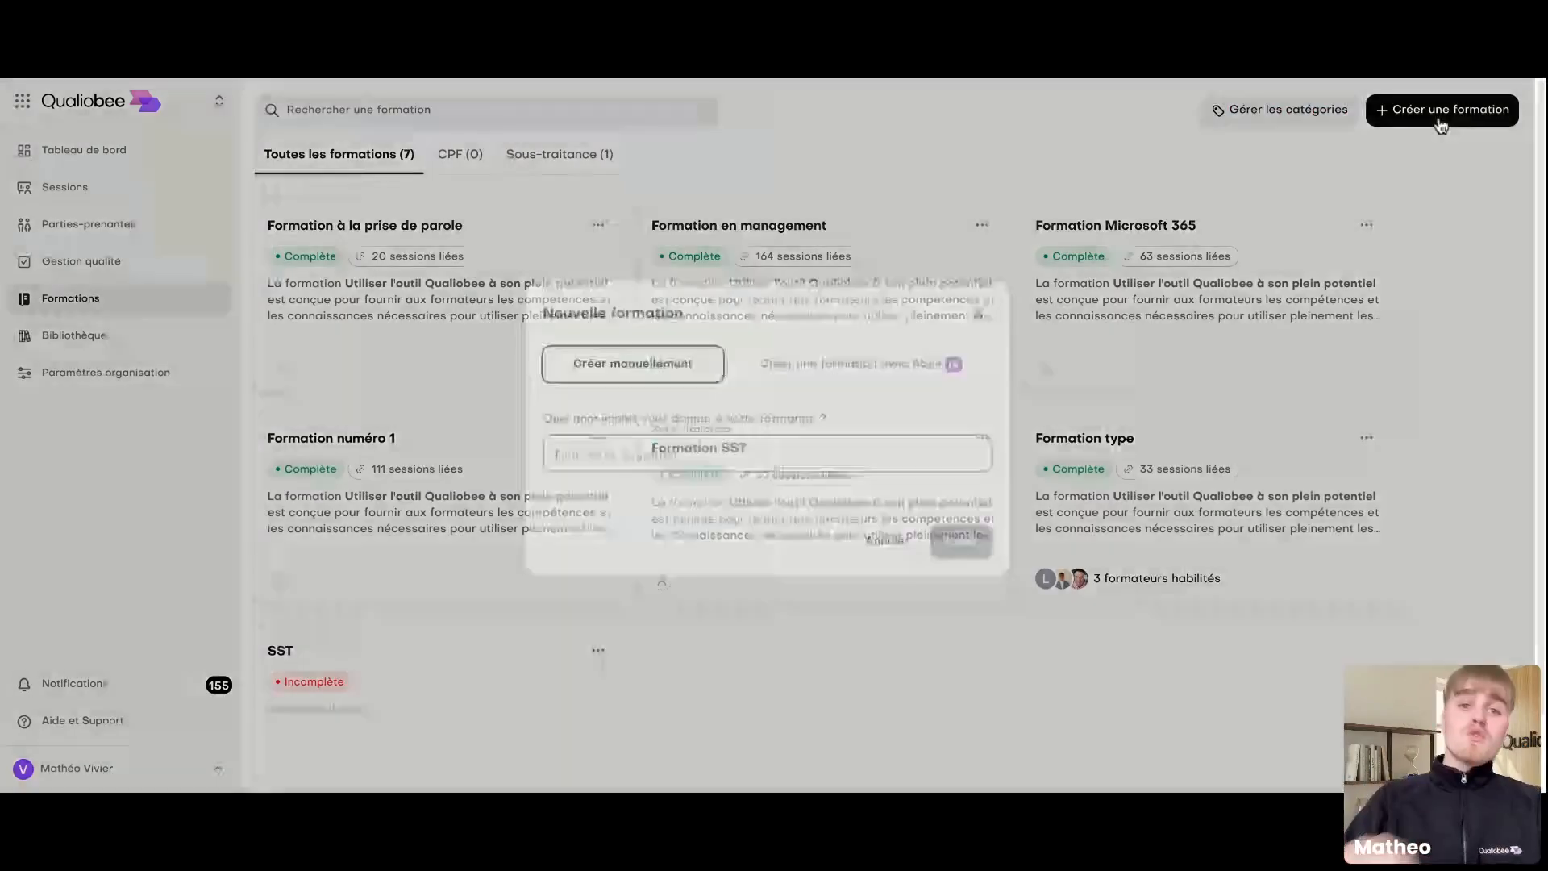
pyautogui.click(819, 369)
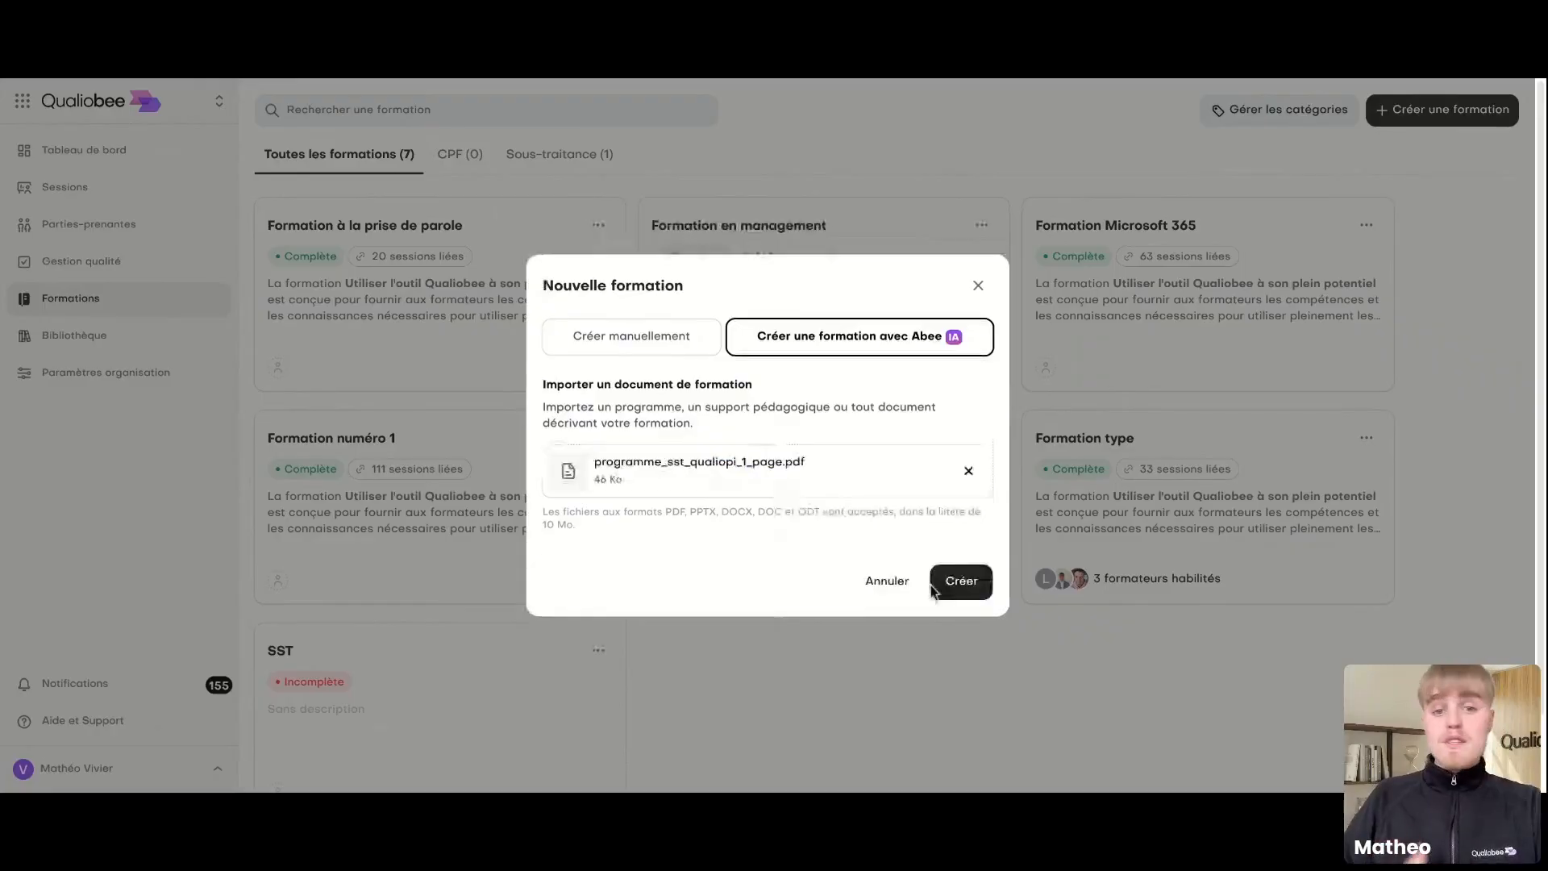
pyautogui.click(935, 587)
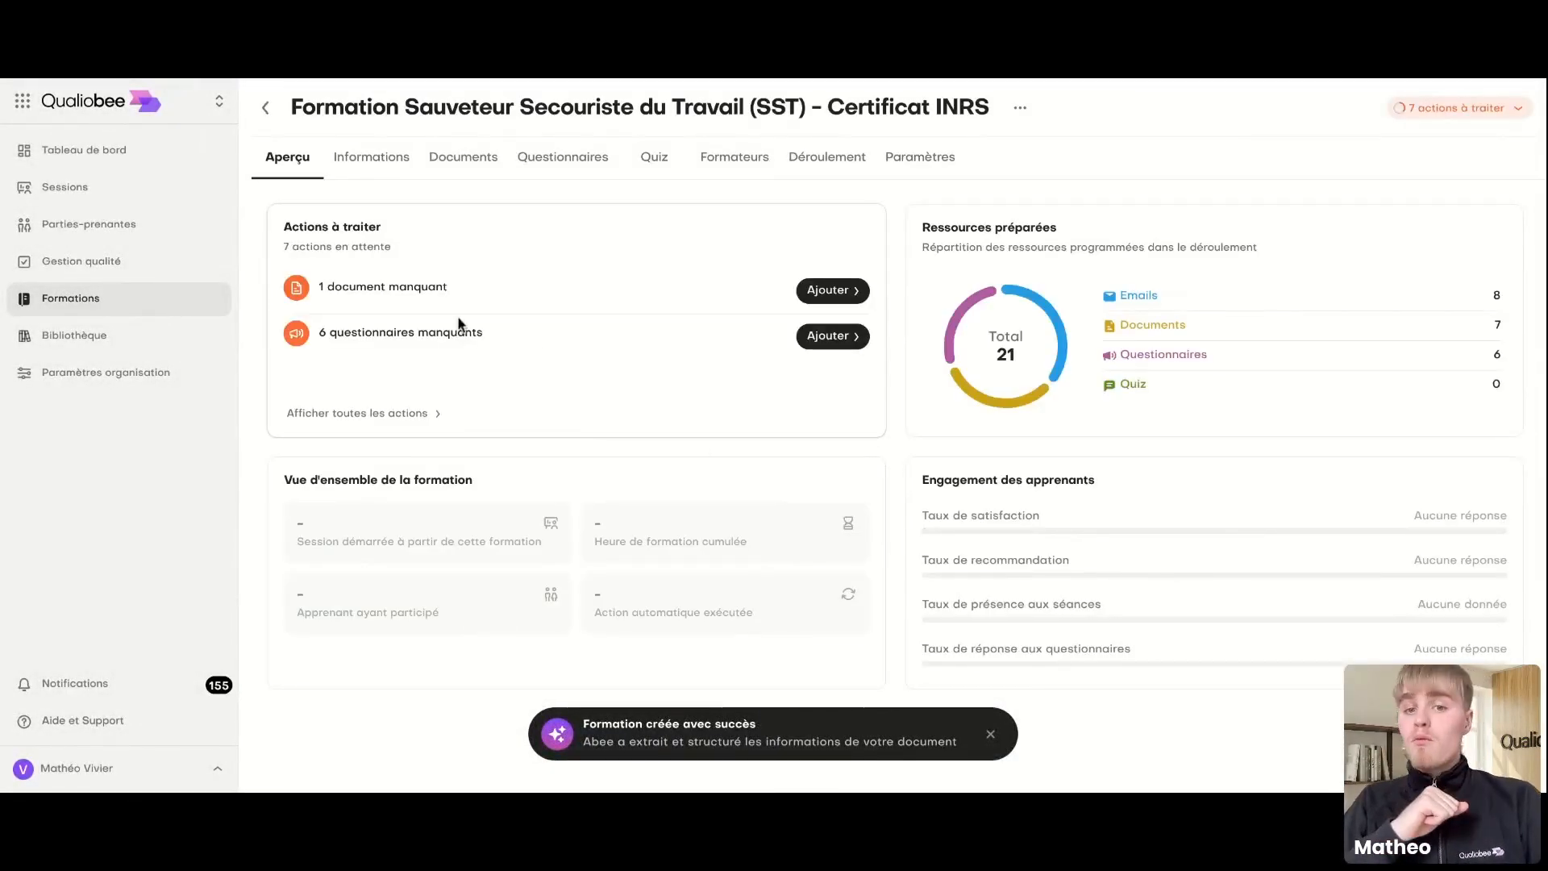
# Step: Review the generated SST training's information: full description, modules, learning objectives, target audience and prerequisites
pyautogui.click(383, 168)
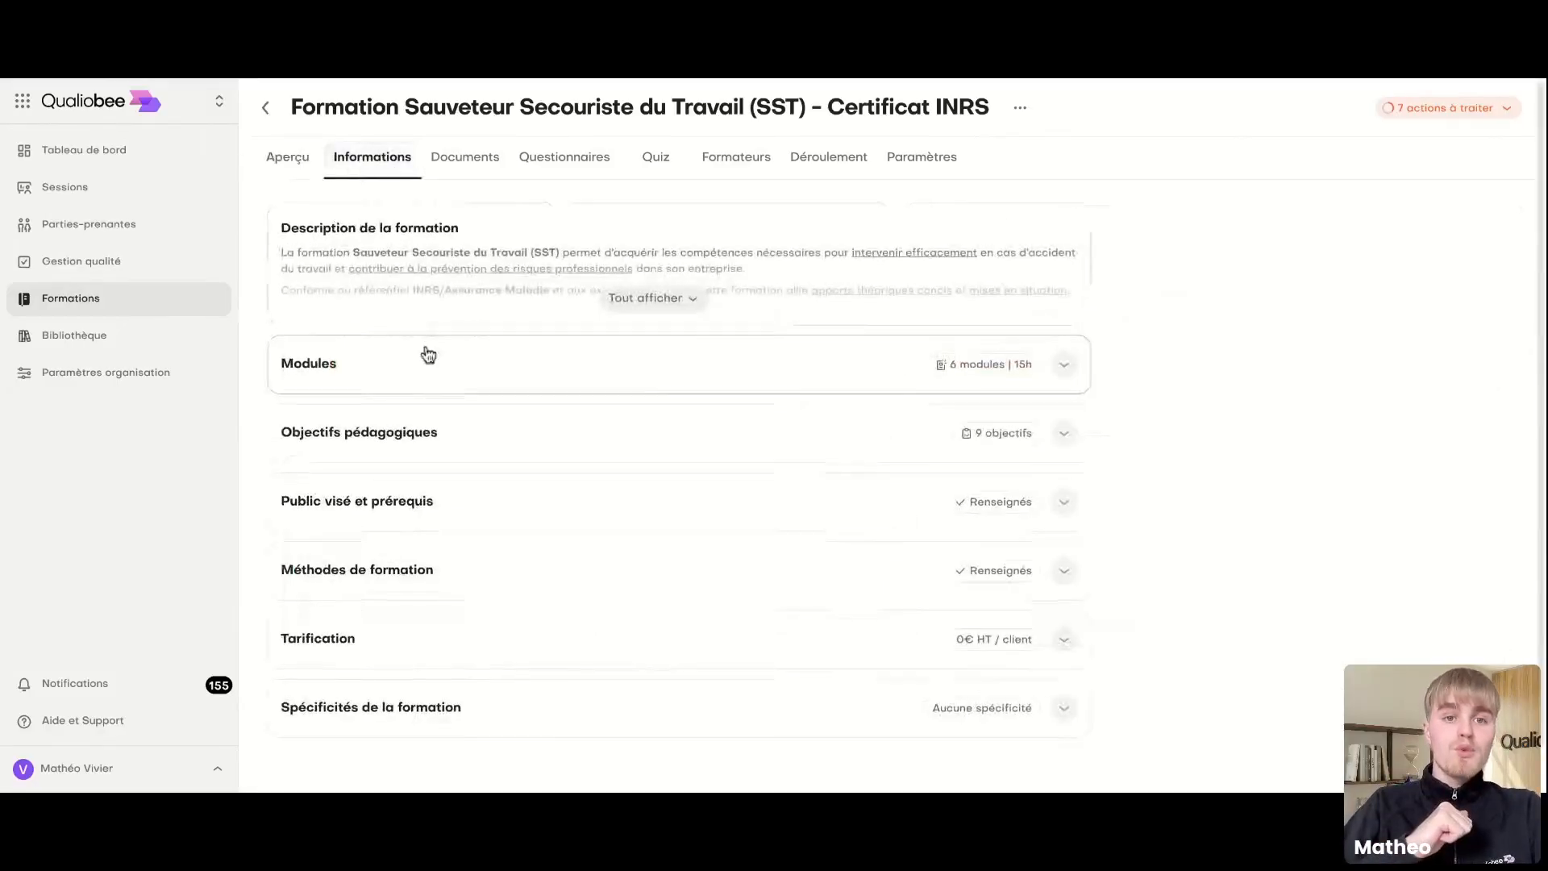
pyautogui.scroll(-1, 468, 331)
pyautogui.scroll(-1, 516, 443)
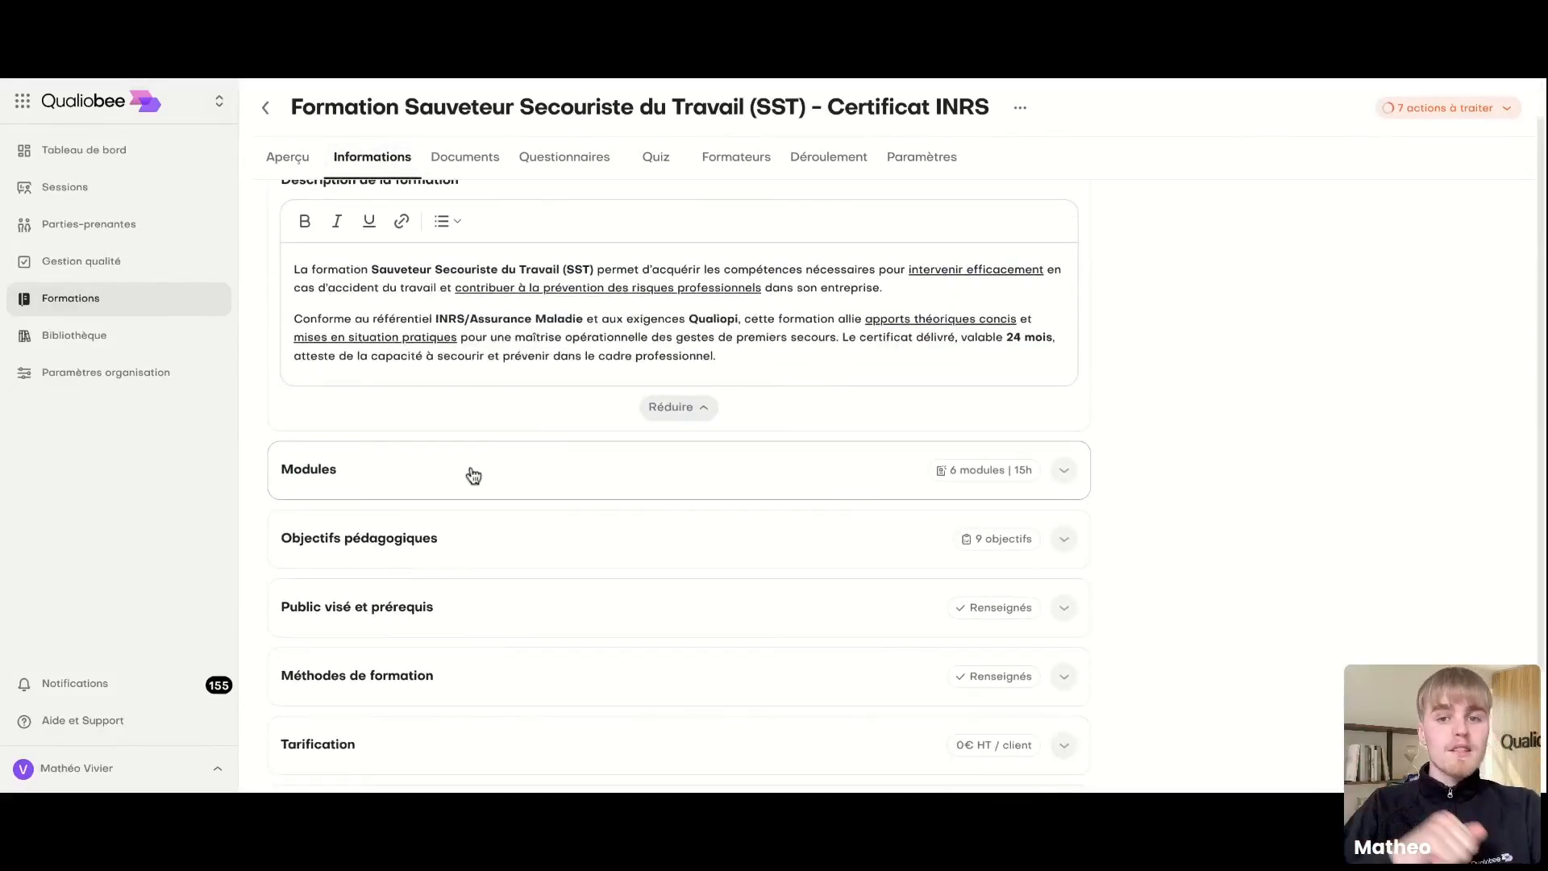
pyautogui.click(478, 478)
pyautogui.scroll(-5, 483, 475)
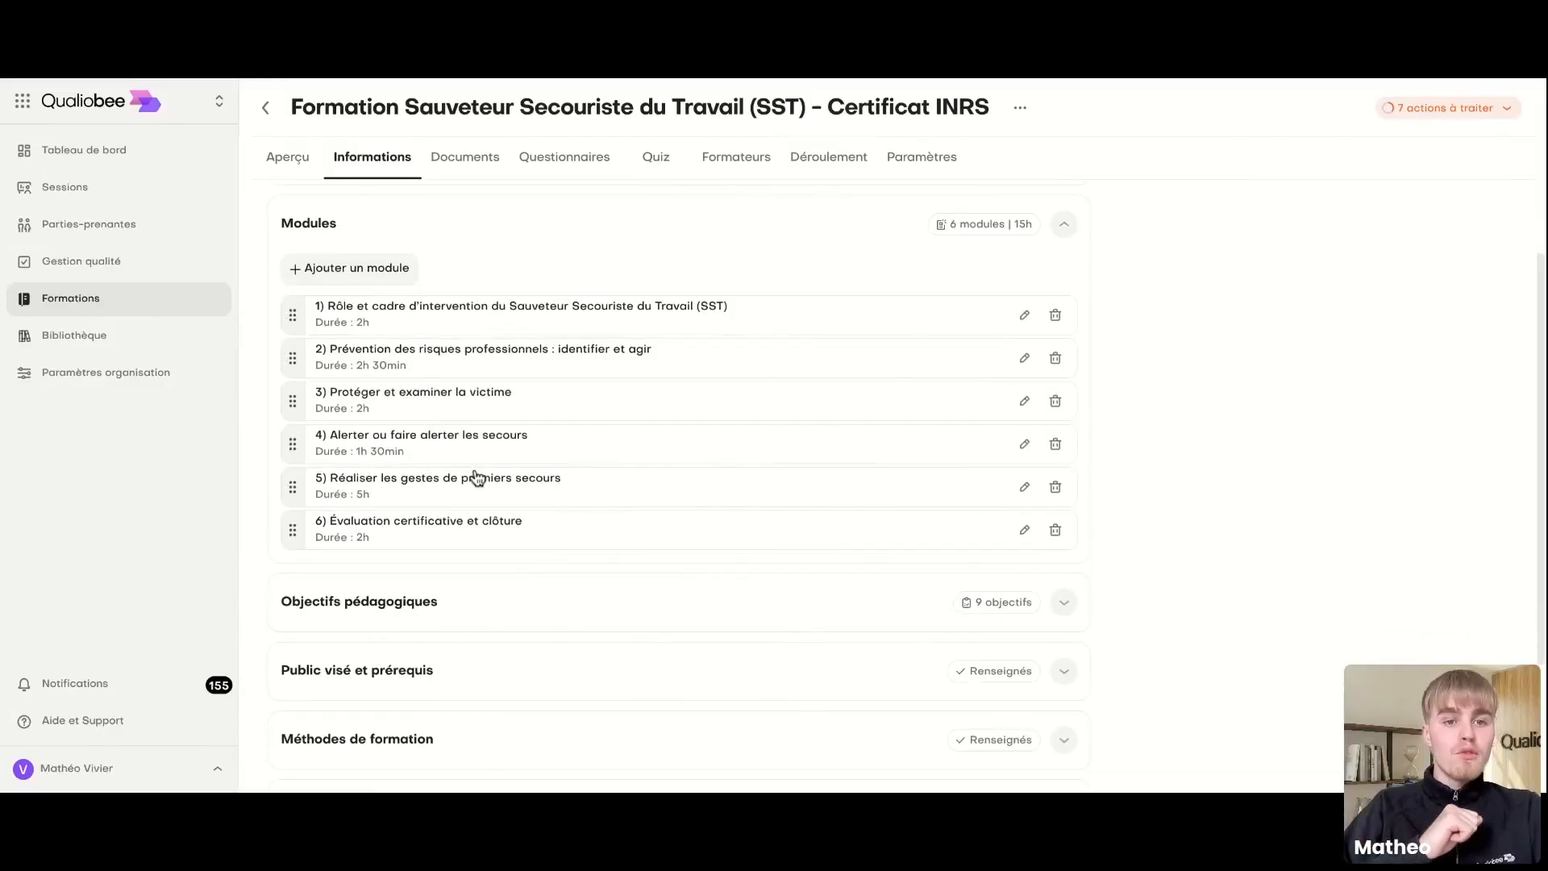
pyautogui.click(525, 419)
pyautogui.scroll(-5, 526, 419)
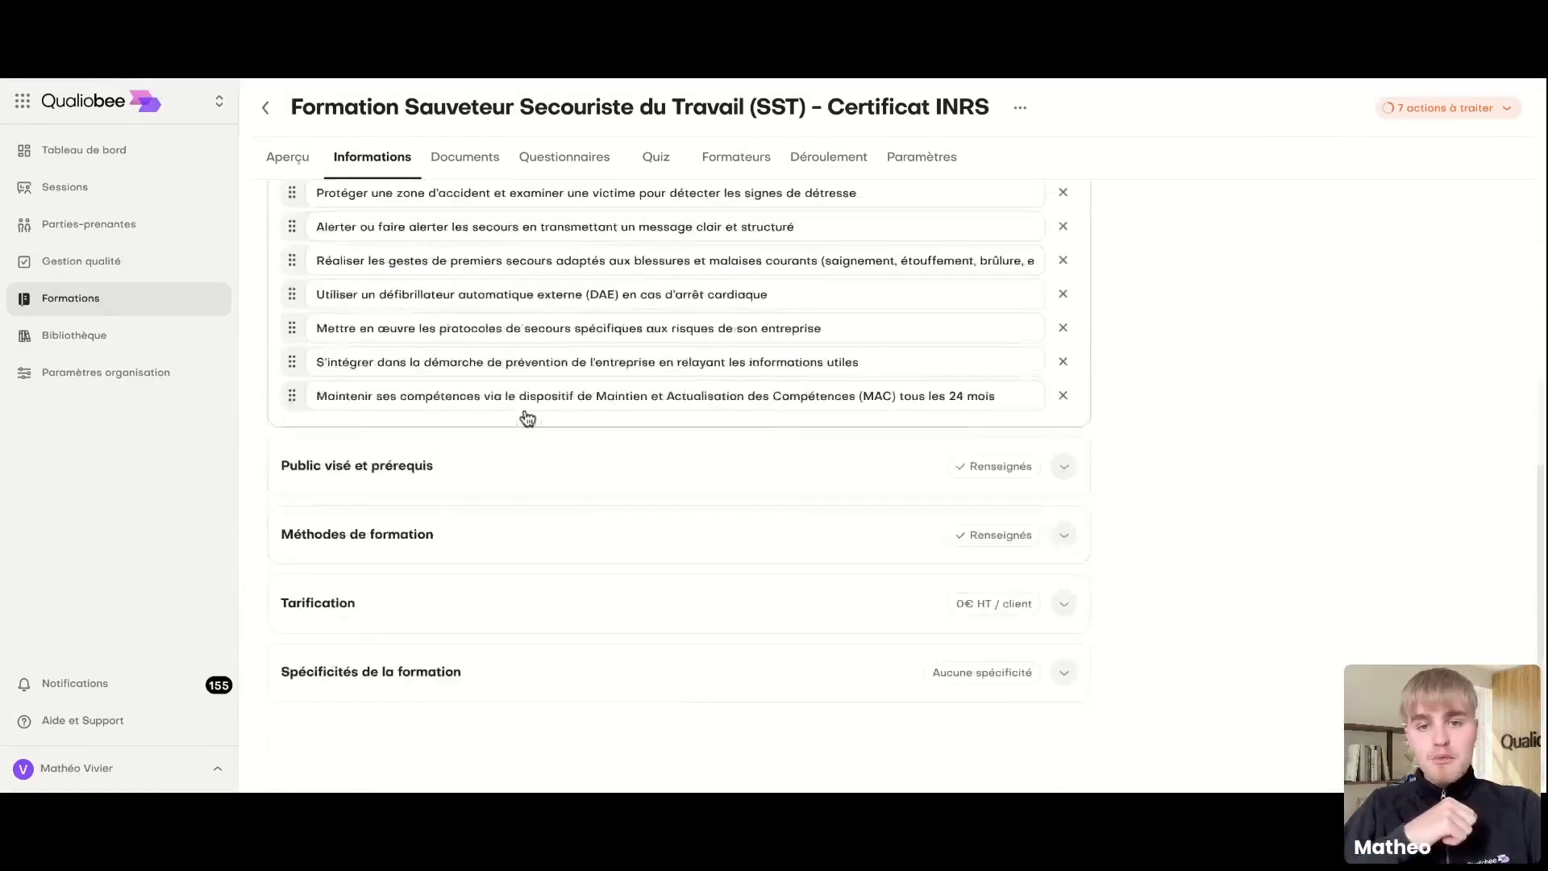
pyautogui.click(496, 461)
pyautogui.scroll(-5, 496, 468)
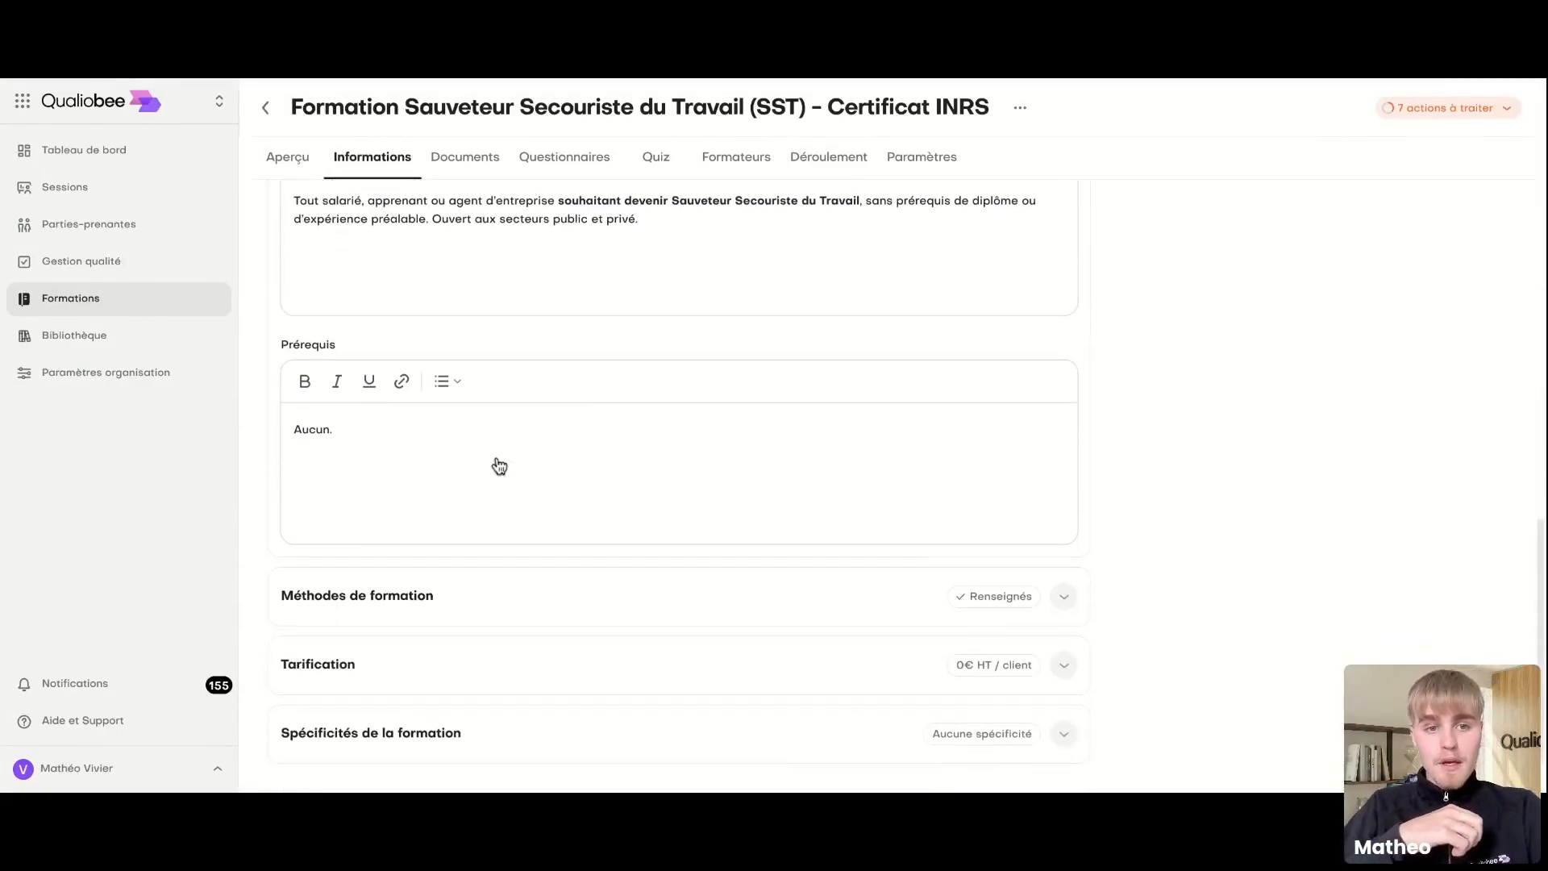
pyautogui.scroll(15, 516, 524)
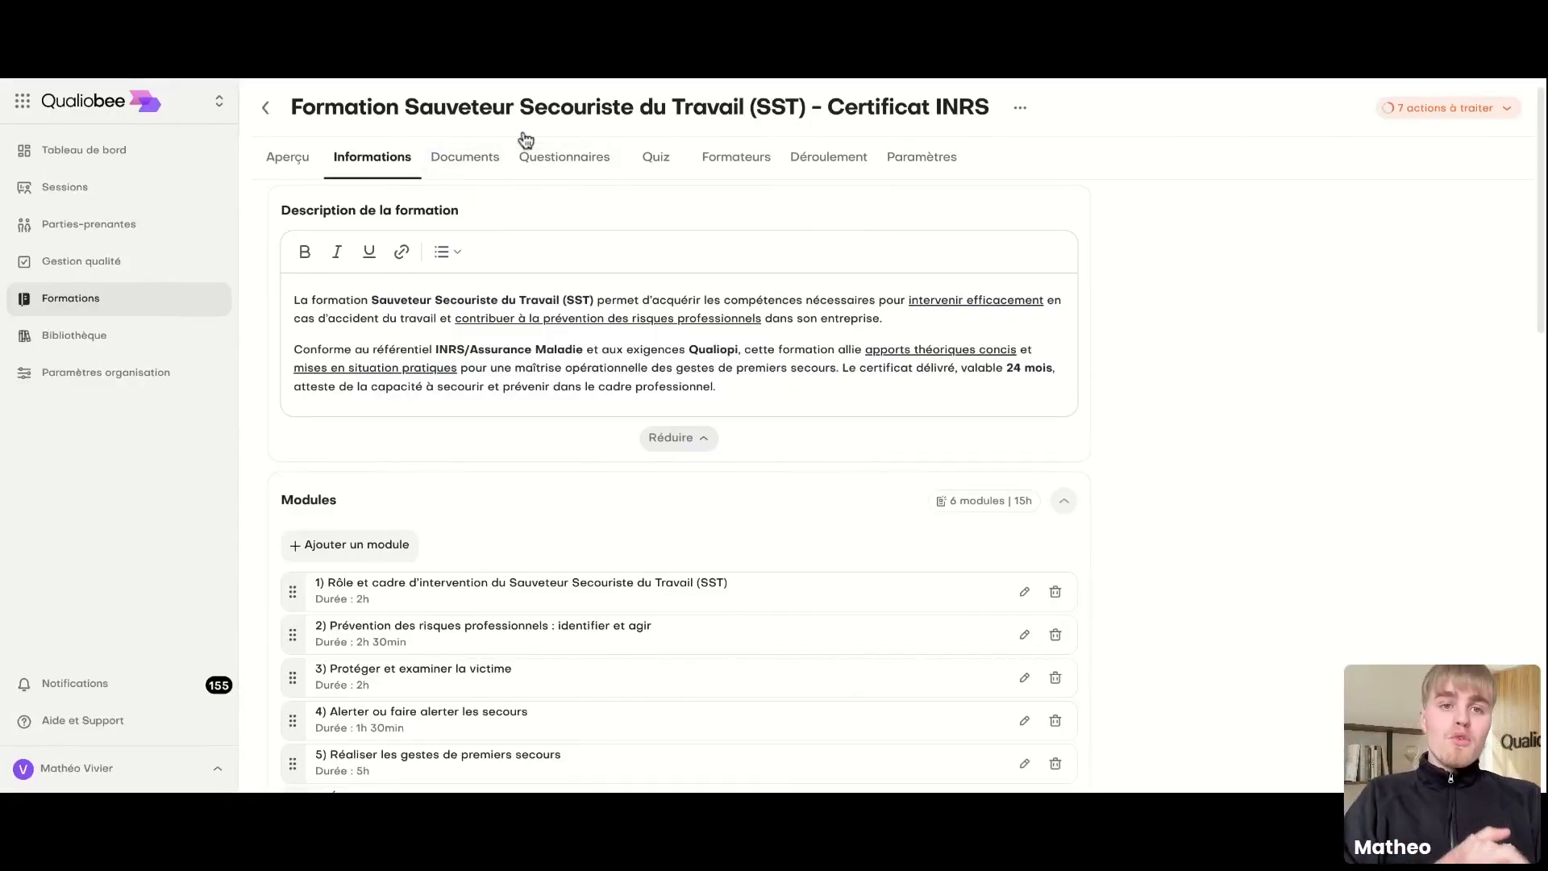
# Step: In the training's documents, assign the library template "Convention de formation" to the Livret d'accueil
pyautogui.click(454, 166)
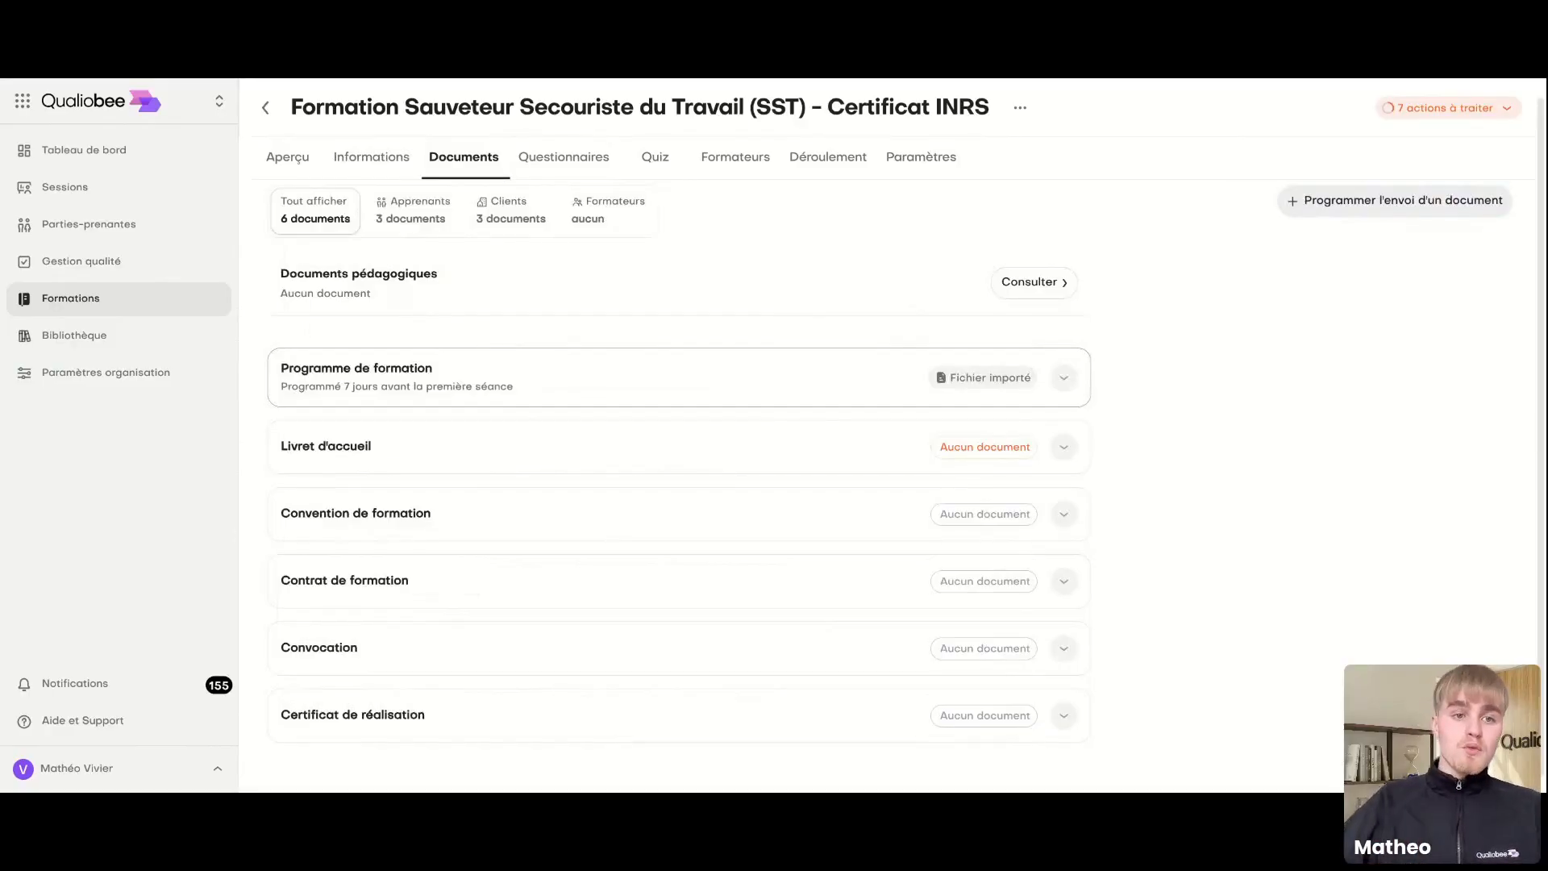
pyautogui.click(484, 471)
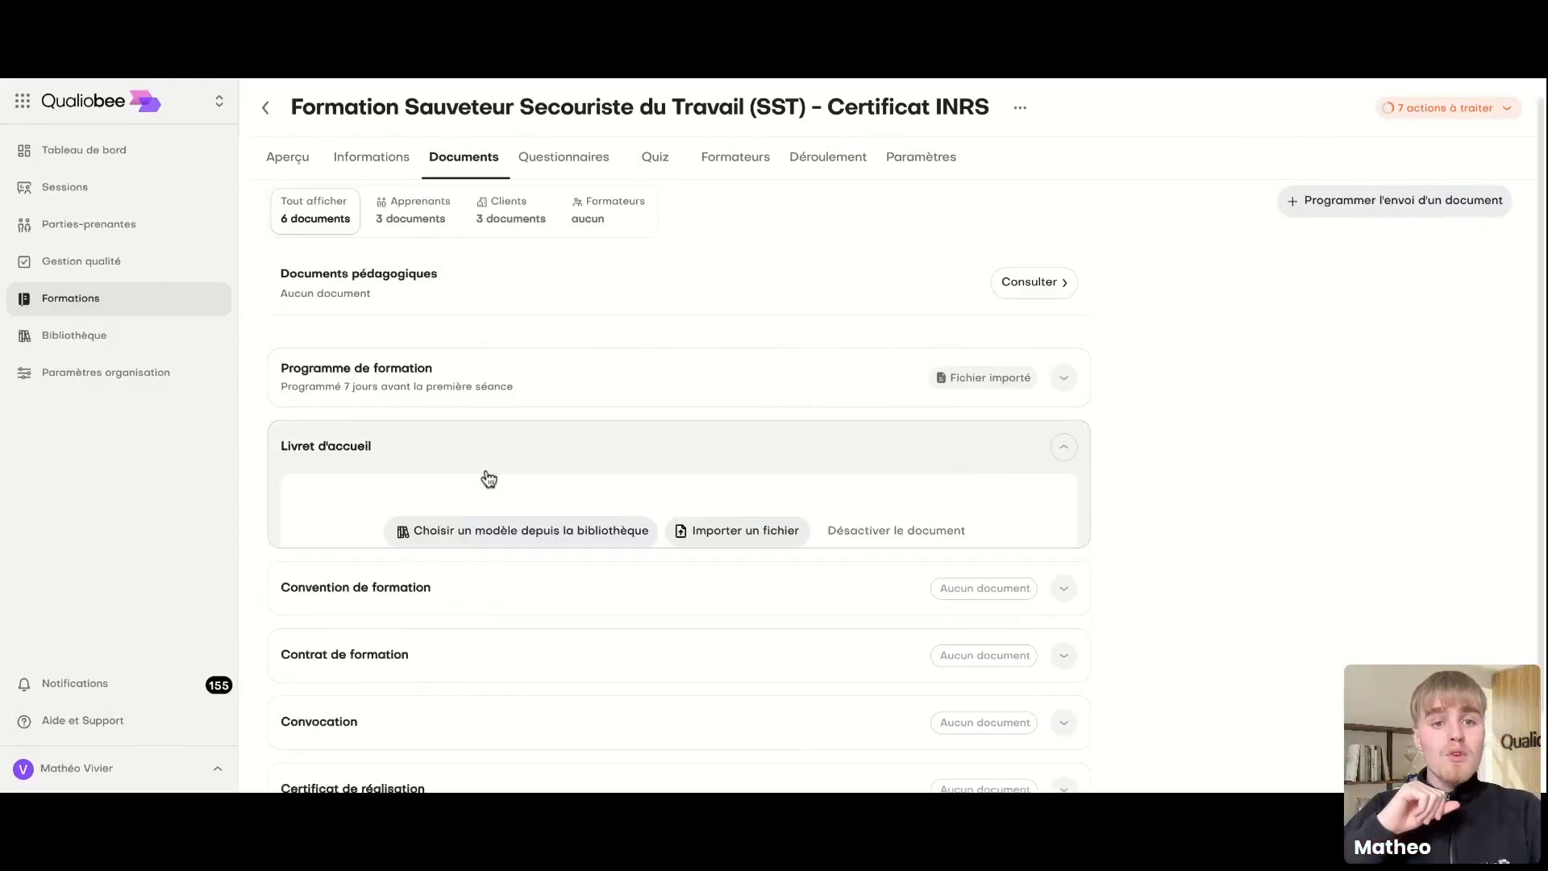
pyautogui.click(562, 534)
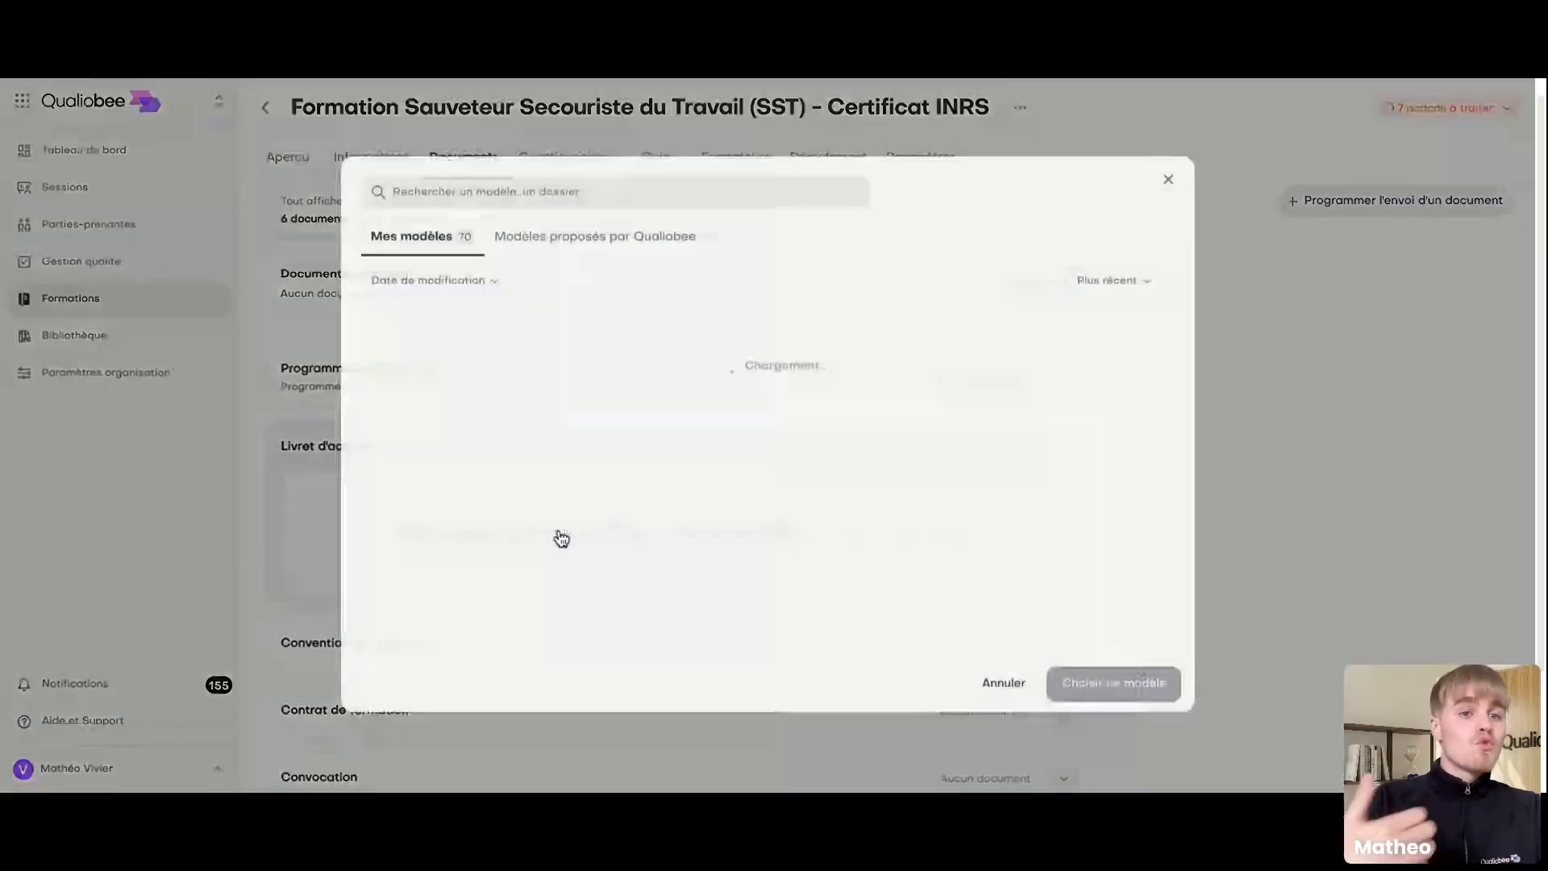
pyautogui.click(972, 482)
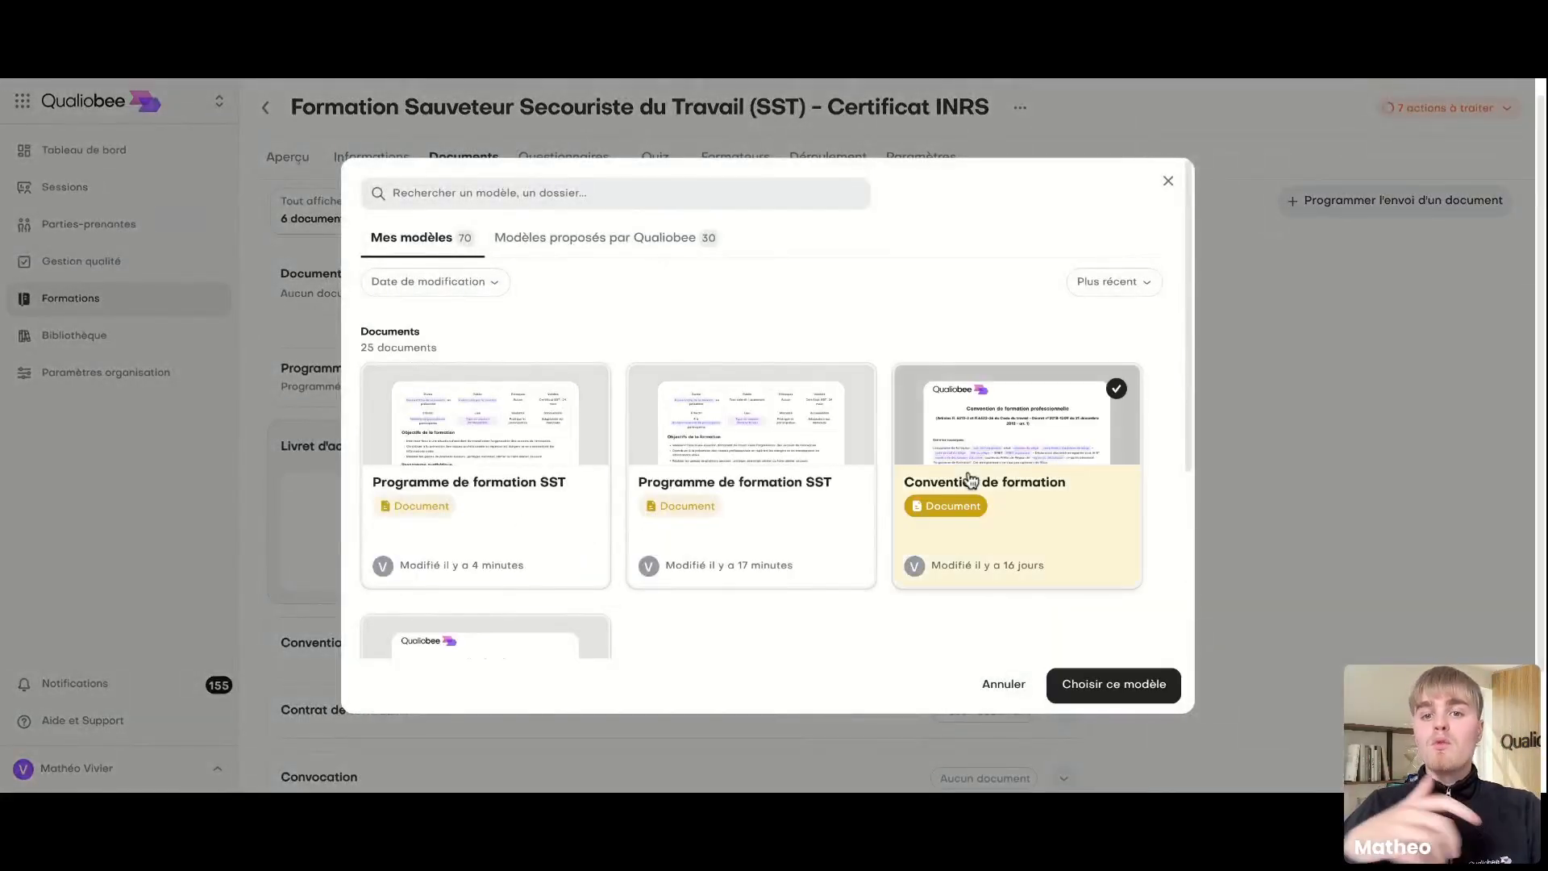
pyautogui.click(1096, 690)
# Step: Assign the library template "Convention de formation" to the training's Convention de formation and add the missing recipient signature box
pyautogui.scroll(-1, 803, 604)
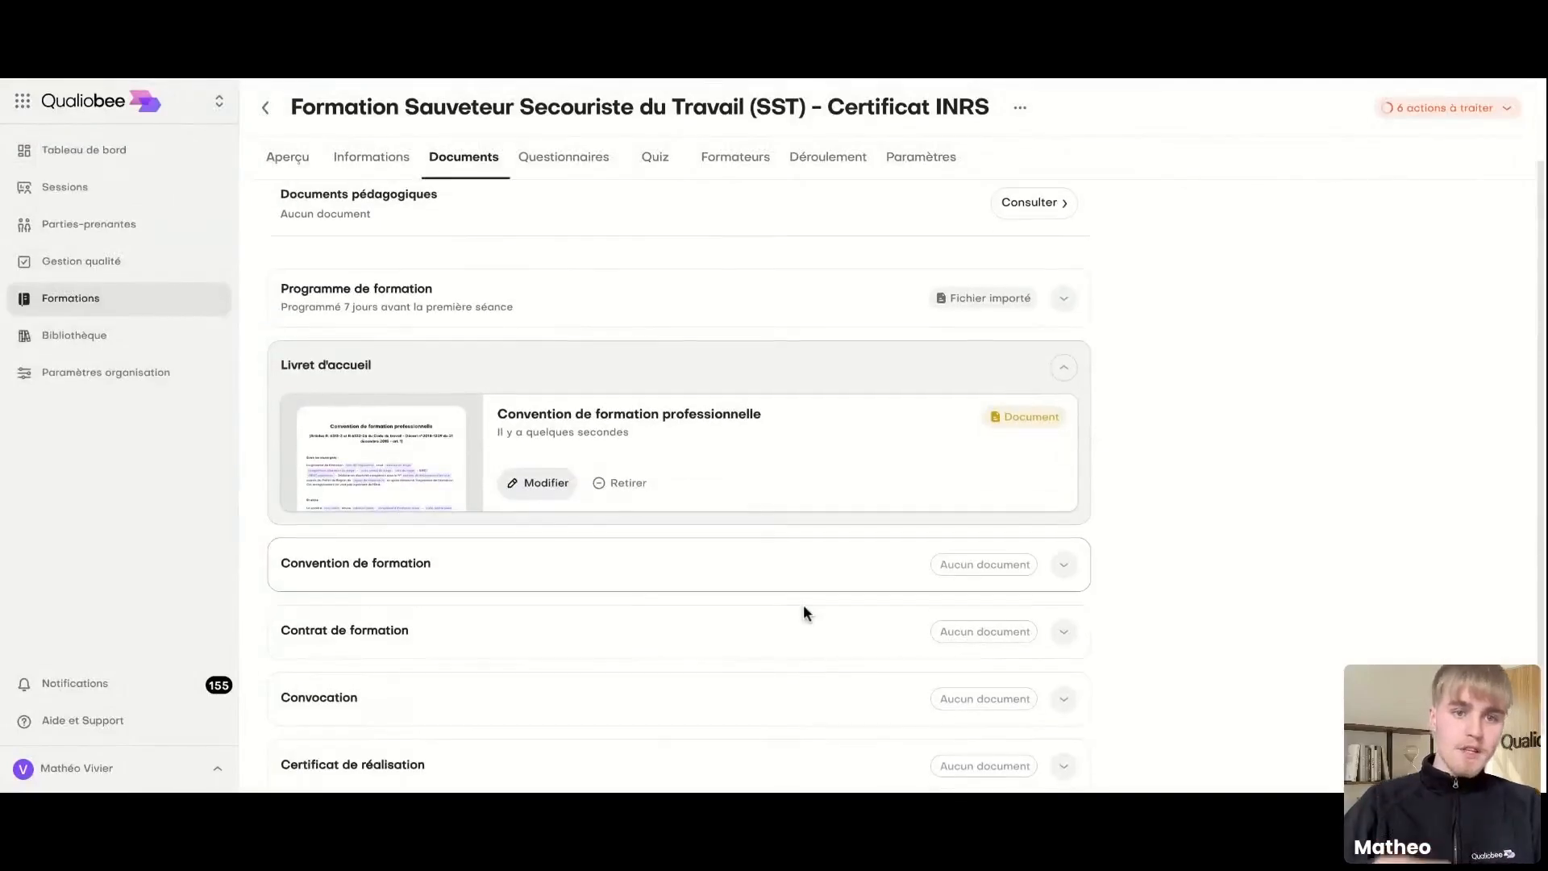
pyautogui.click(660, 573)
pyautogui.click(643, 545)
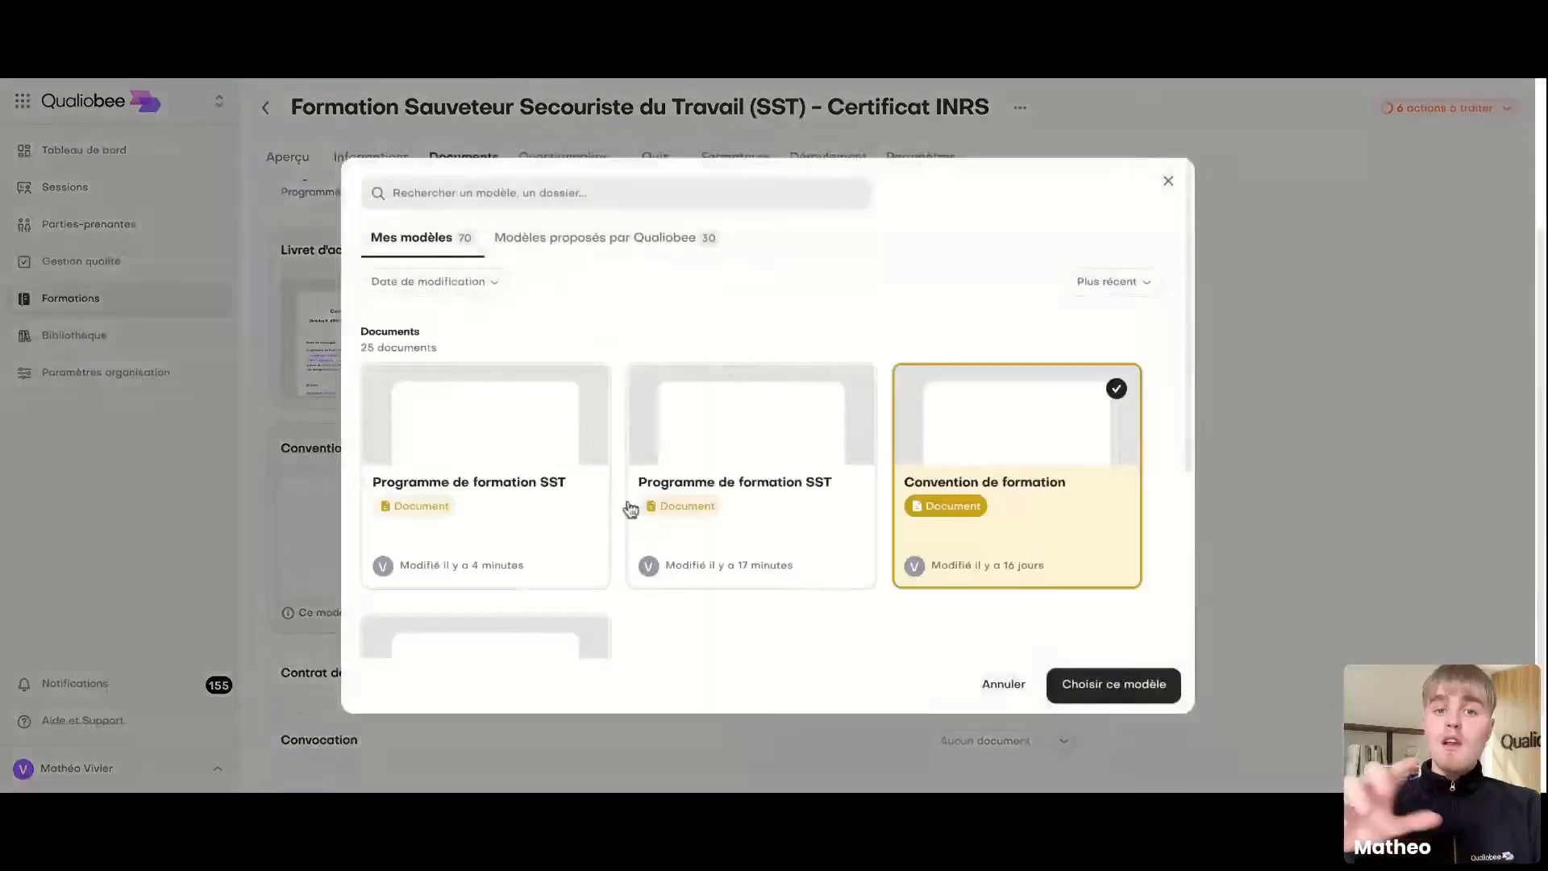
pyautogui.click(1117, 686)
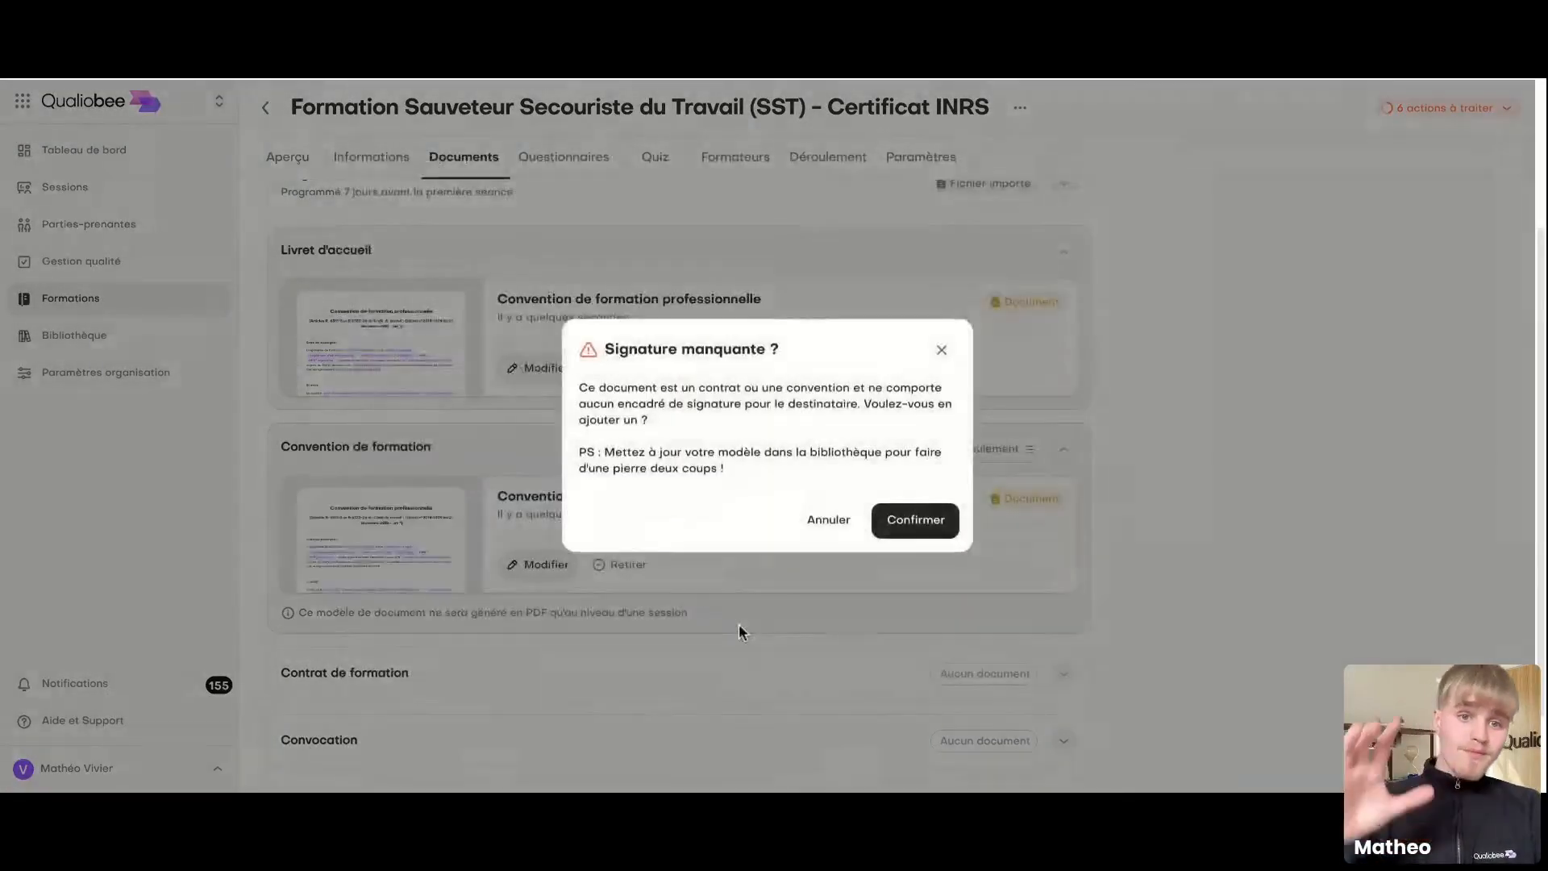
pyautogui.click(901, 539)
pyautogui.scroll(-2, 604, 594)
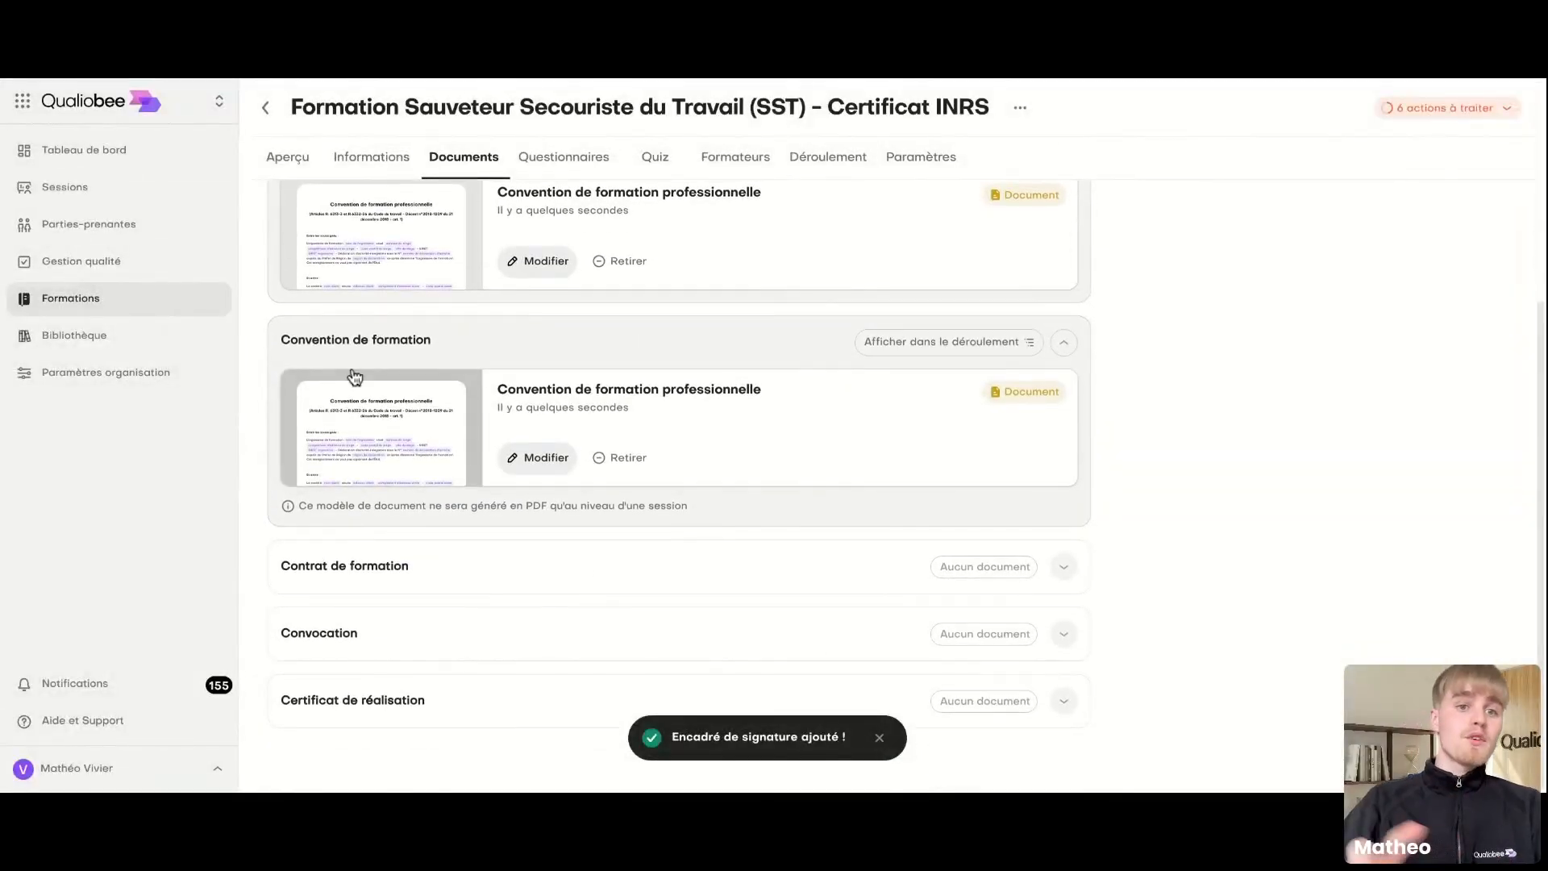
# Step: Expand the Contrat de formation slot and assign the library template "Questionnaire de satisfaction à chaud - Formation Qualiobee" to Satisfaction à chaud de l'apprenant
pyautogui.click(370, 565)
pyautogui.scroll(-2, 565, 564)
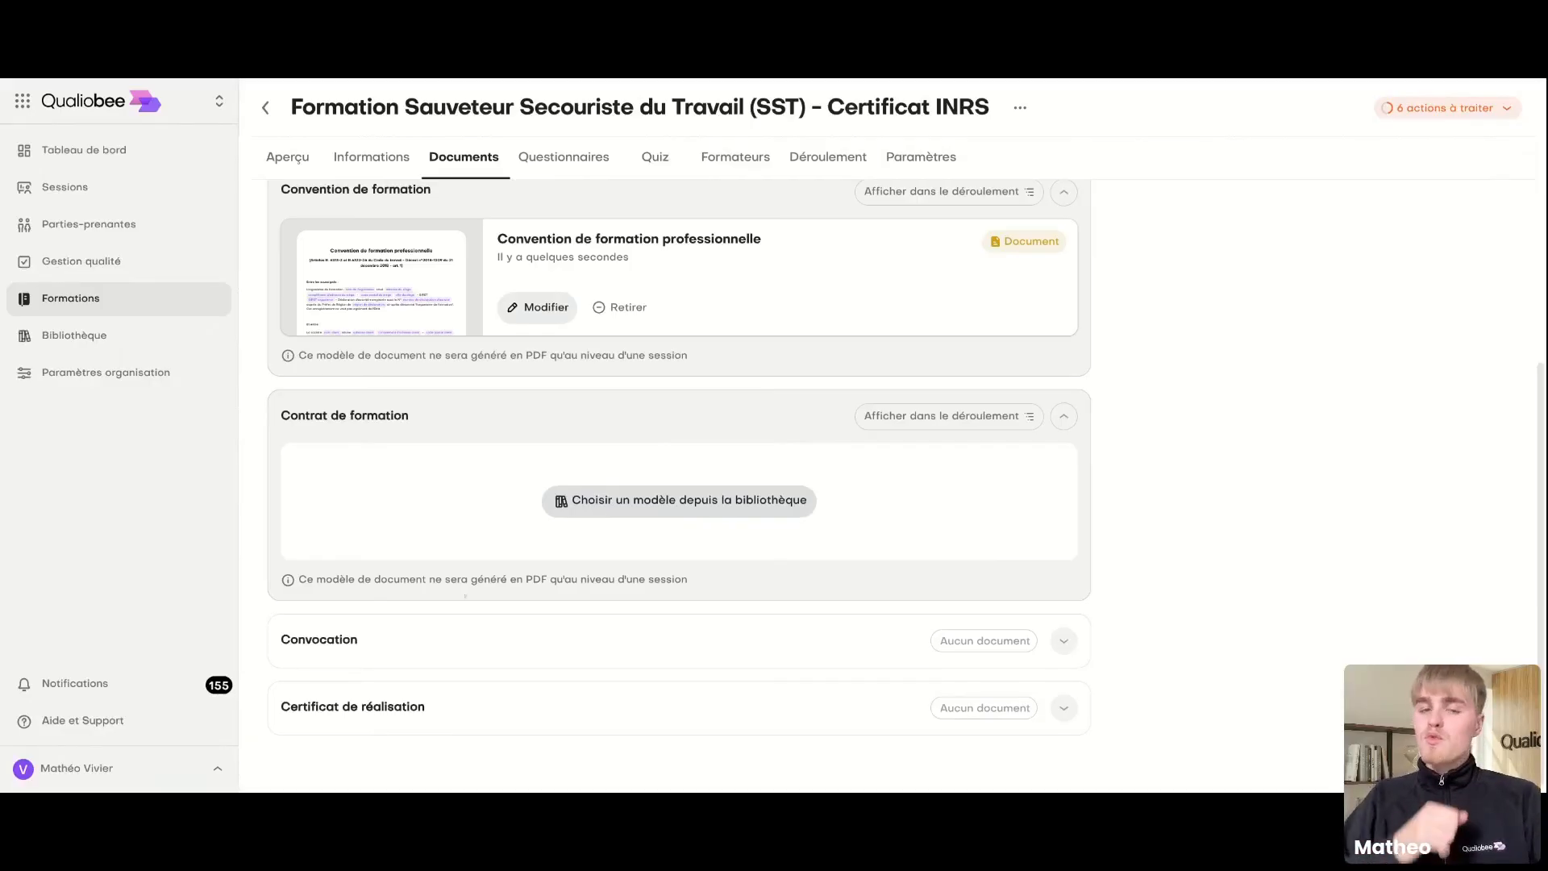
pyautogui.click(580, 169)
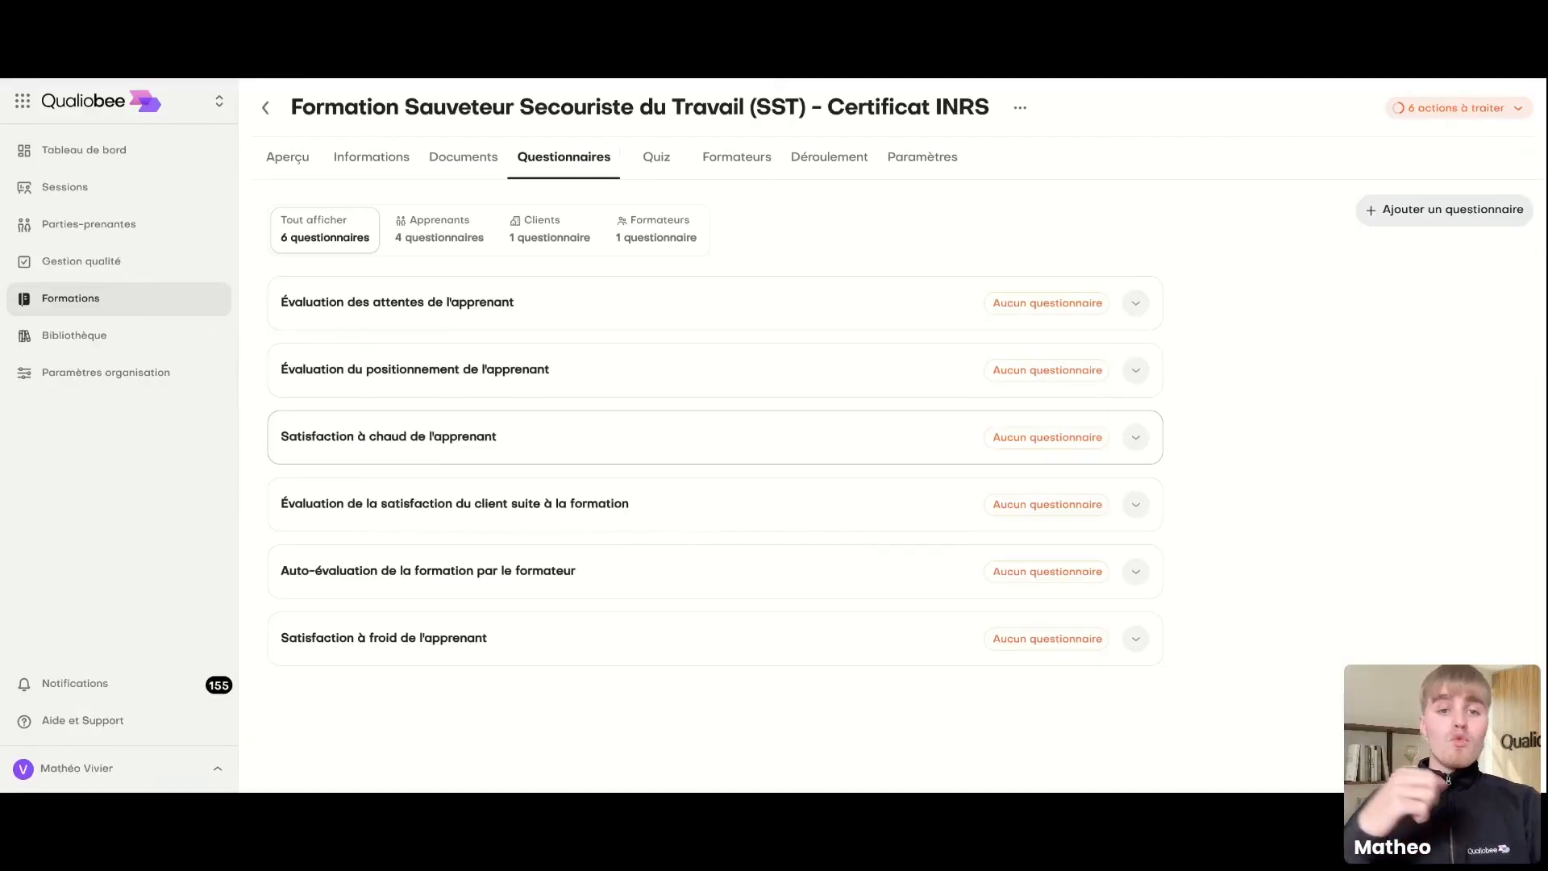
pyautogui.click(471, 448)
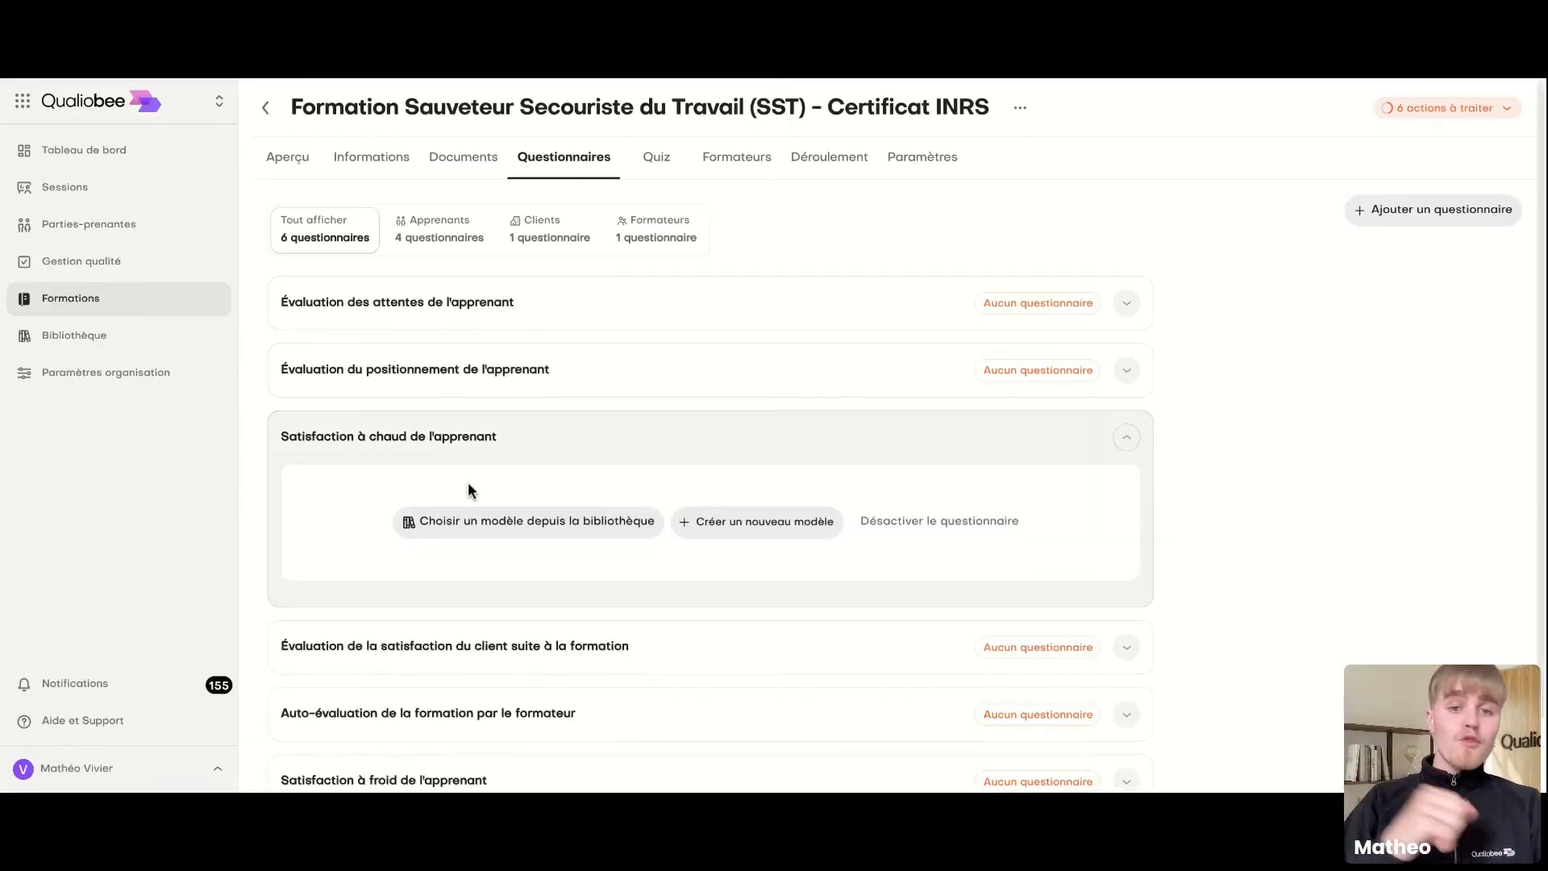
pyautogui.click(538, 528)
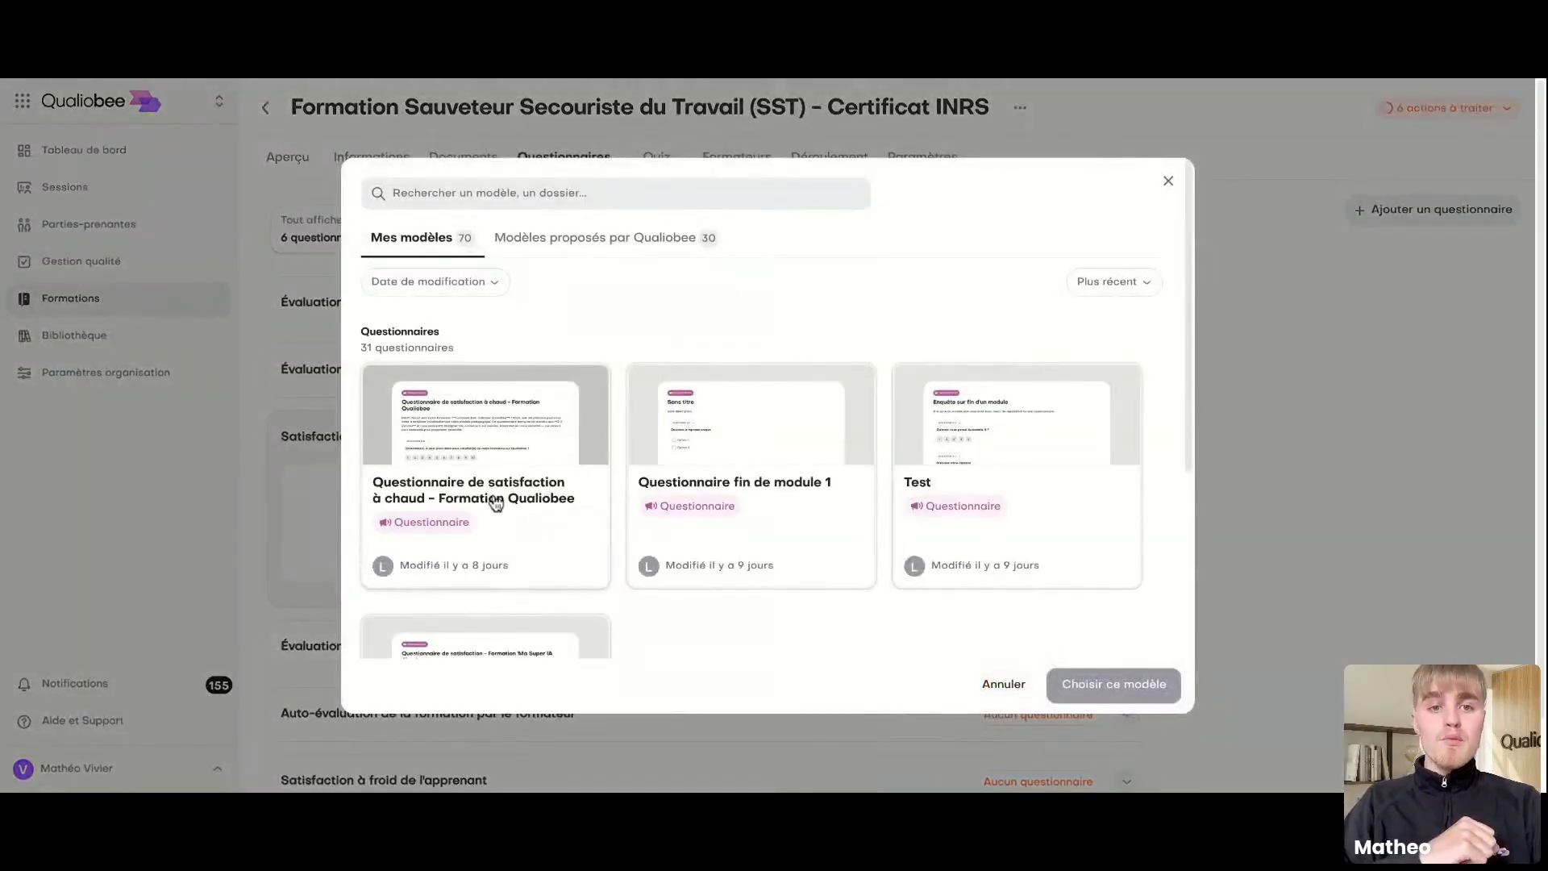
pyautogui.click(496, 502)
pyautogui.click(1092, 687)
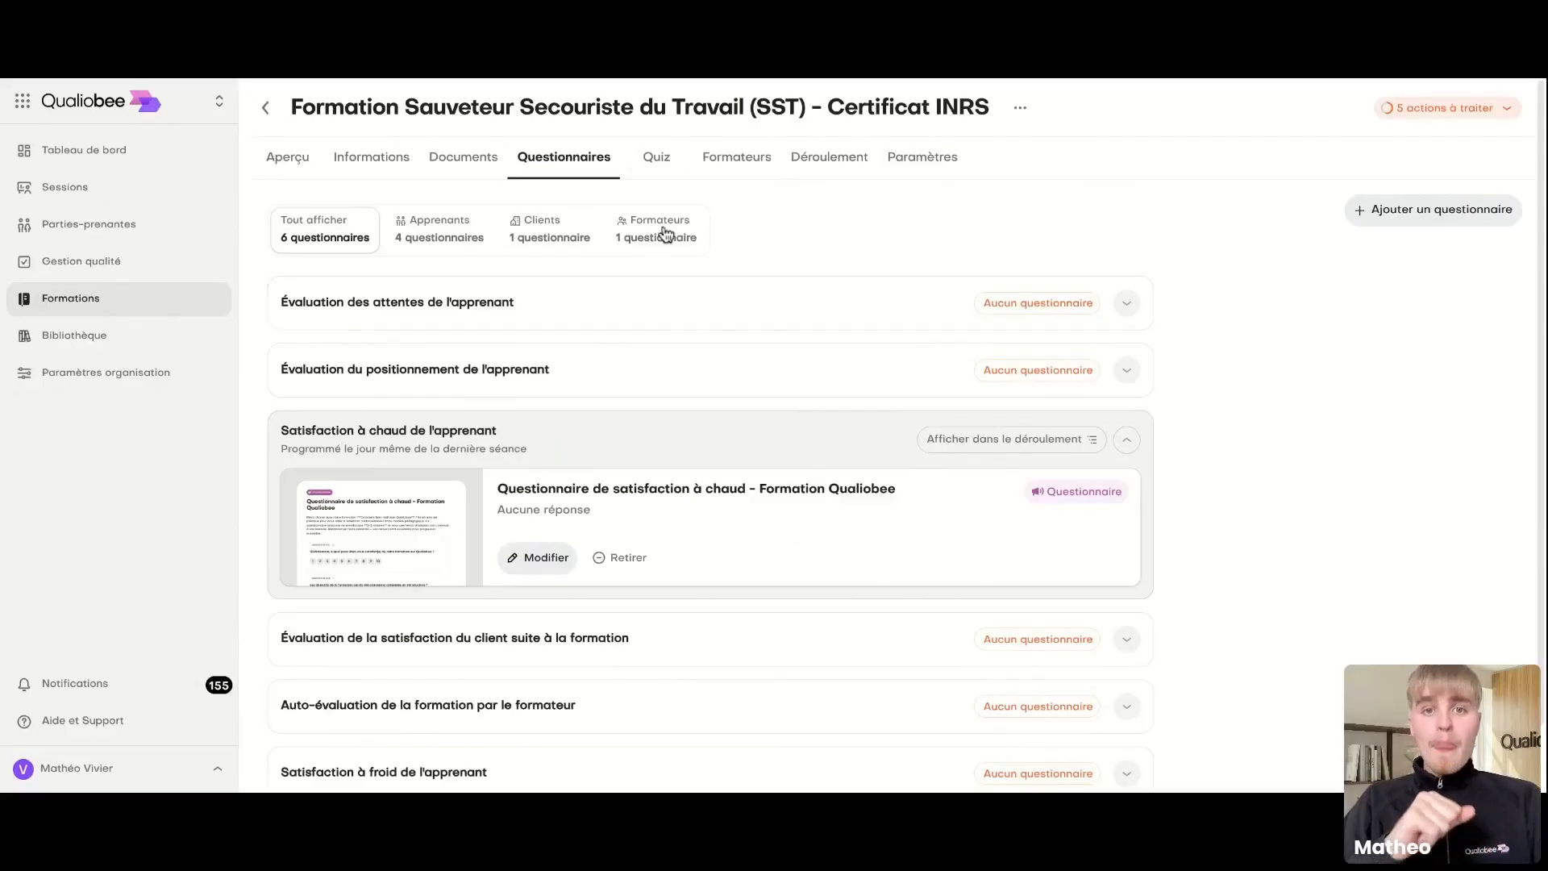
# Step: In the training's Déroulement, schedule "Envoi de la convention et des documents complémentaires" for 30 days before the première séance
pyautogui.click(810, 175)
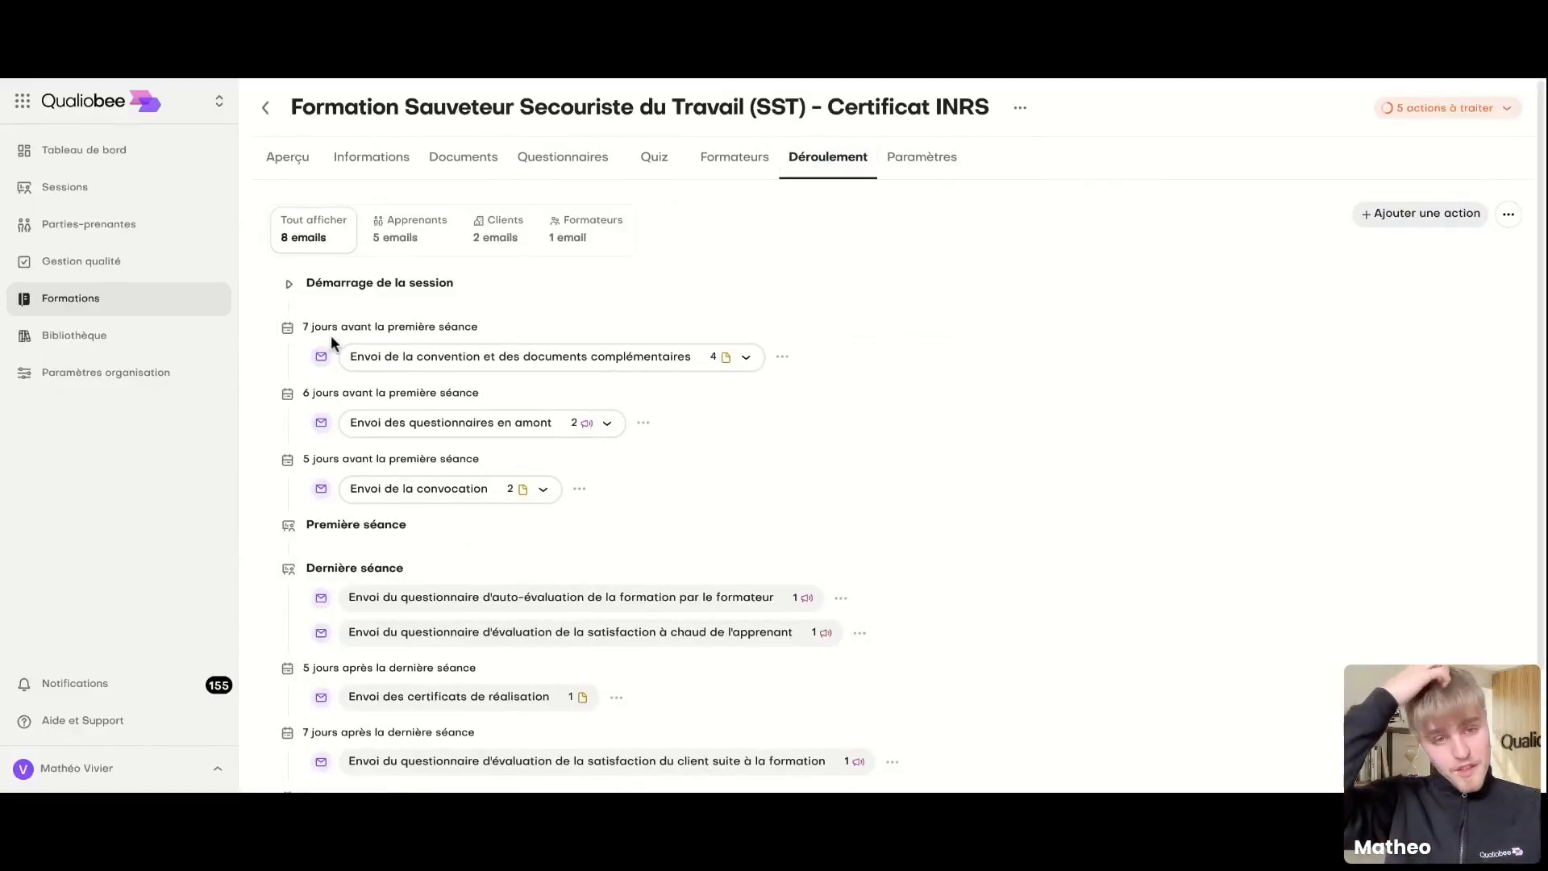
pyautogui.tripleClick(365, 327)
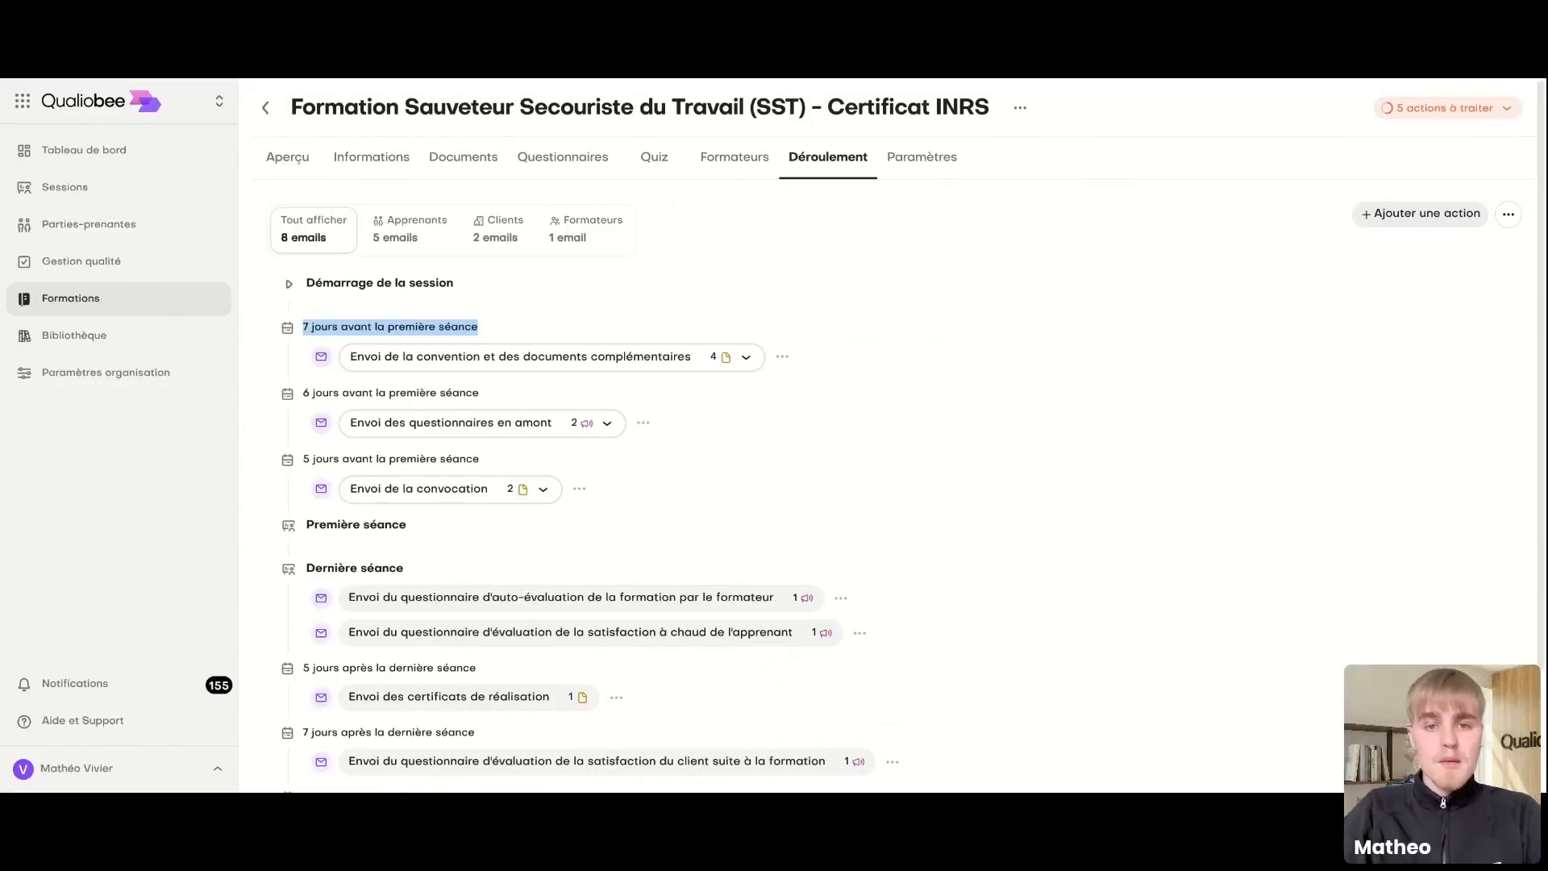
pyautogui.click(782, 357)
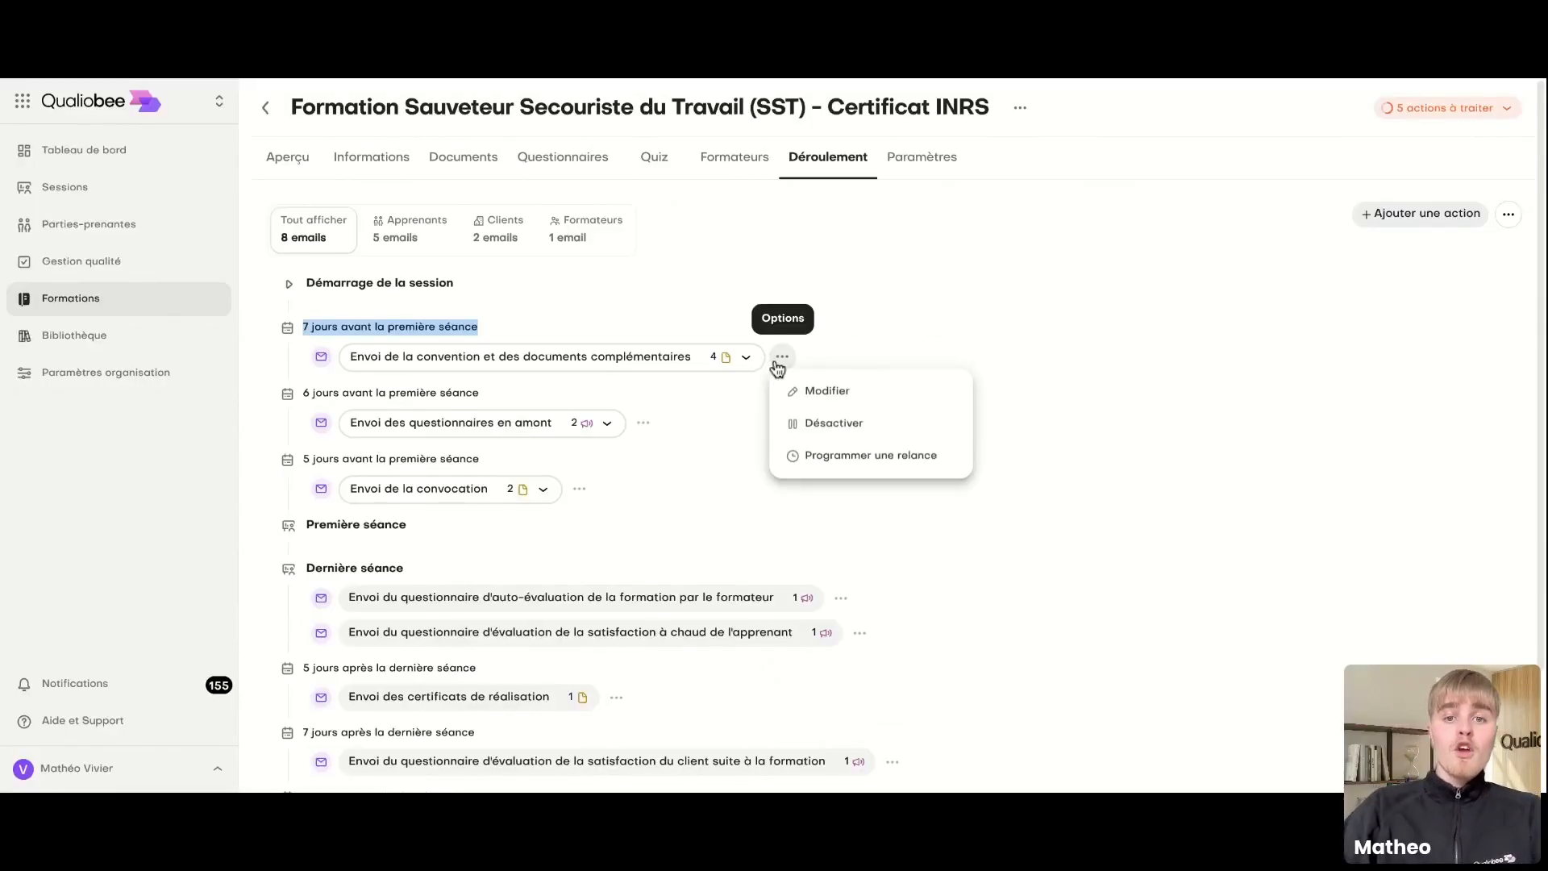
pyautogui.click(810, 390)
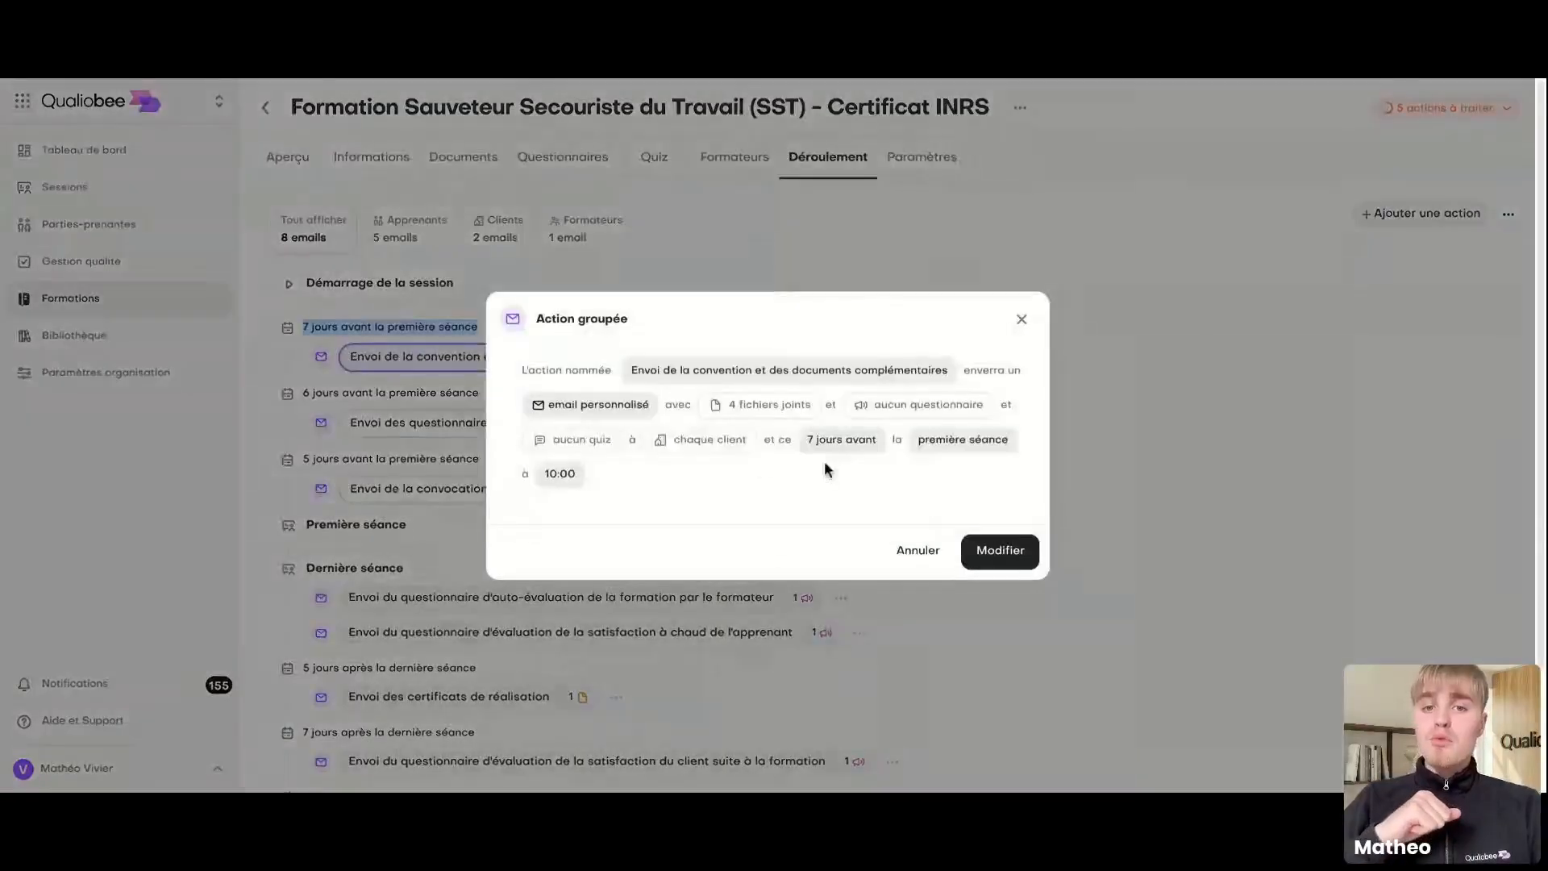
pyautogui.click(836, 441)
pyautogui.click(831, 488)
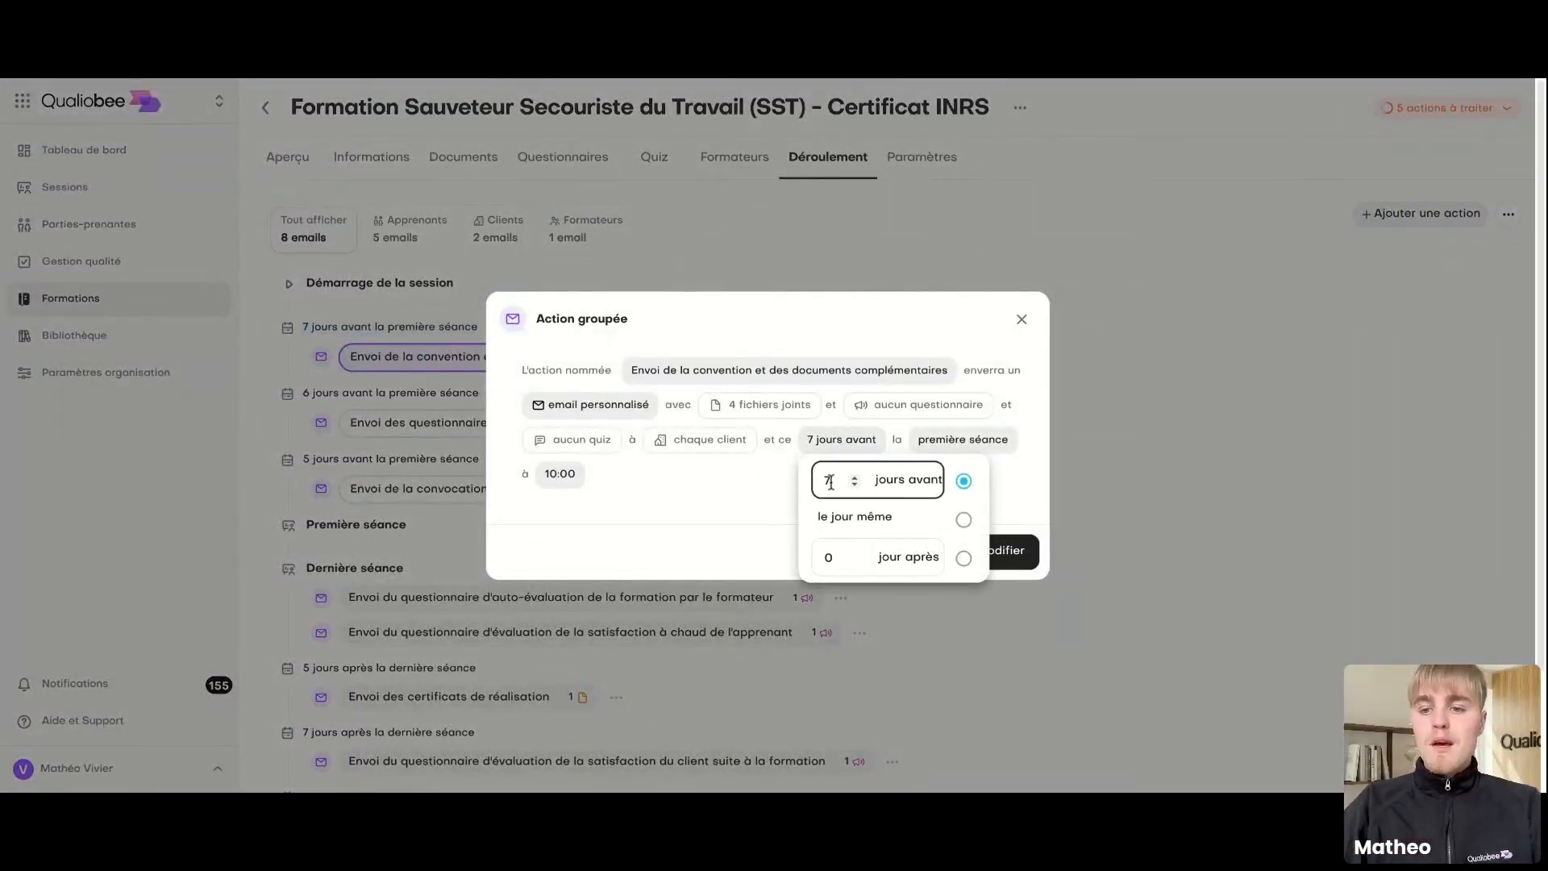
pyautogui.press('BackSpace')
pyautogui.write('30')
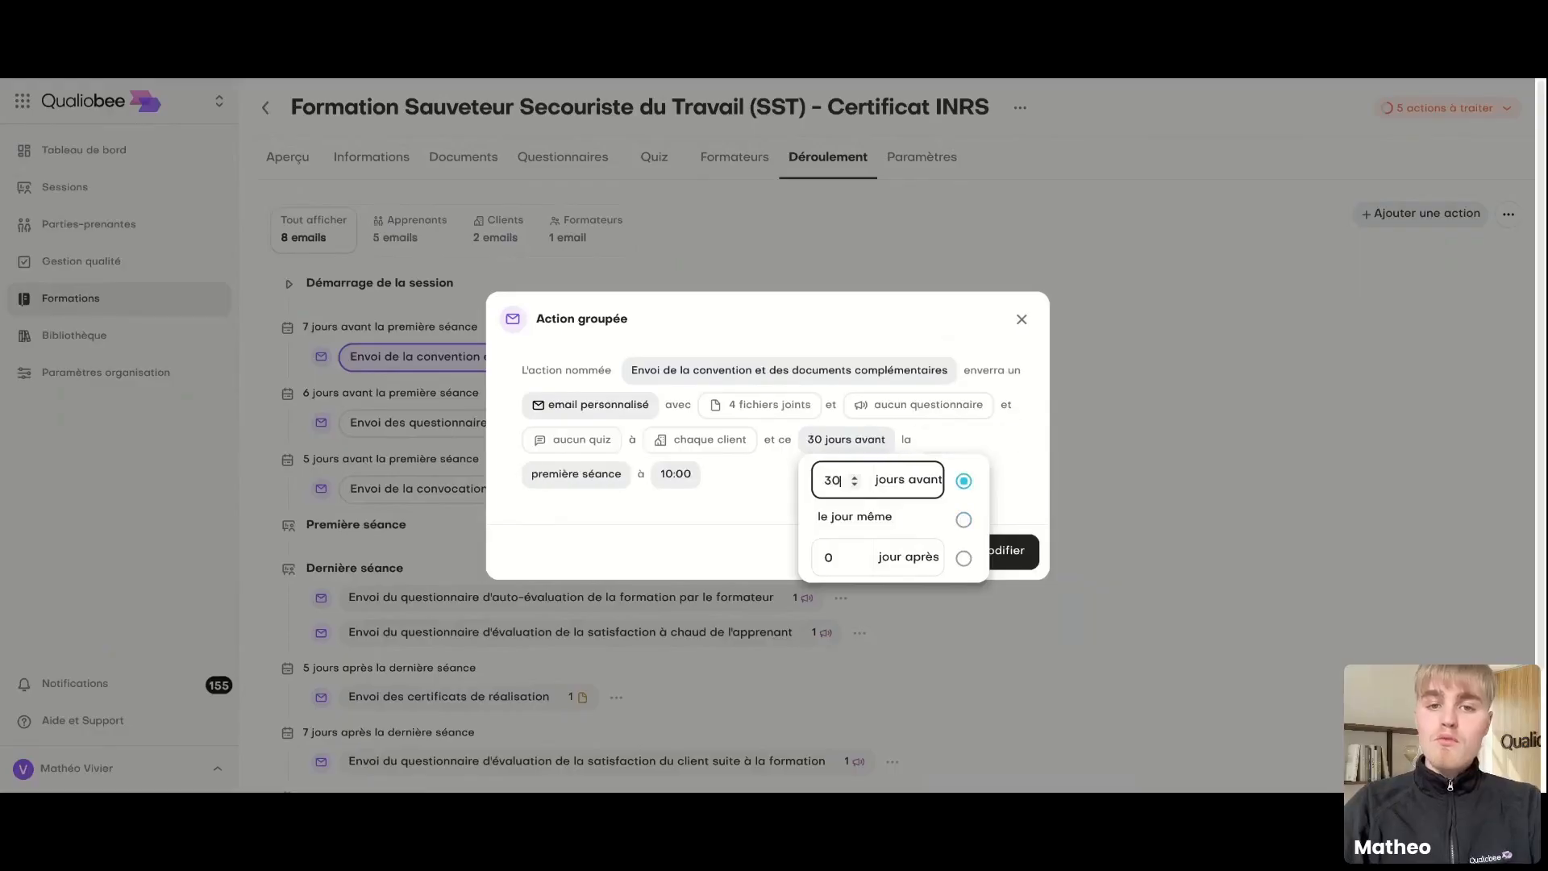
pyautogui.click(1000, 551)
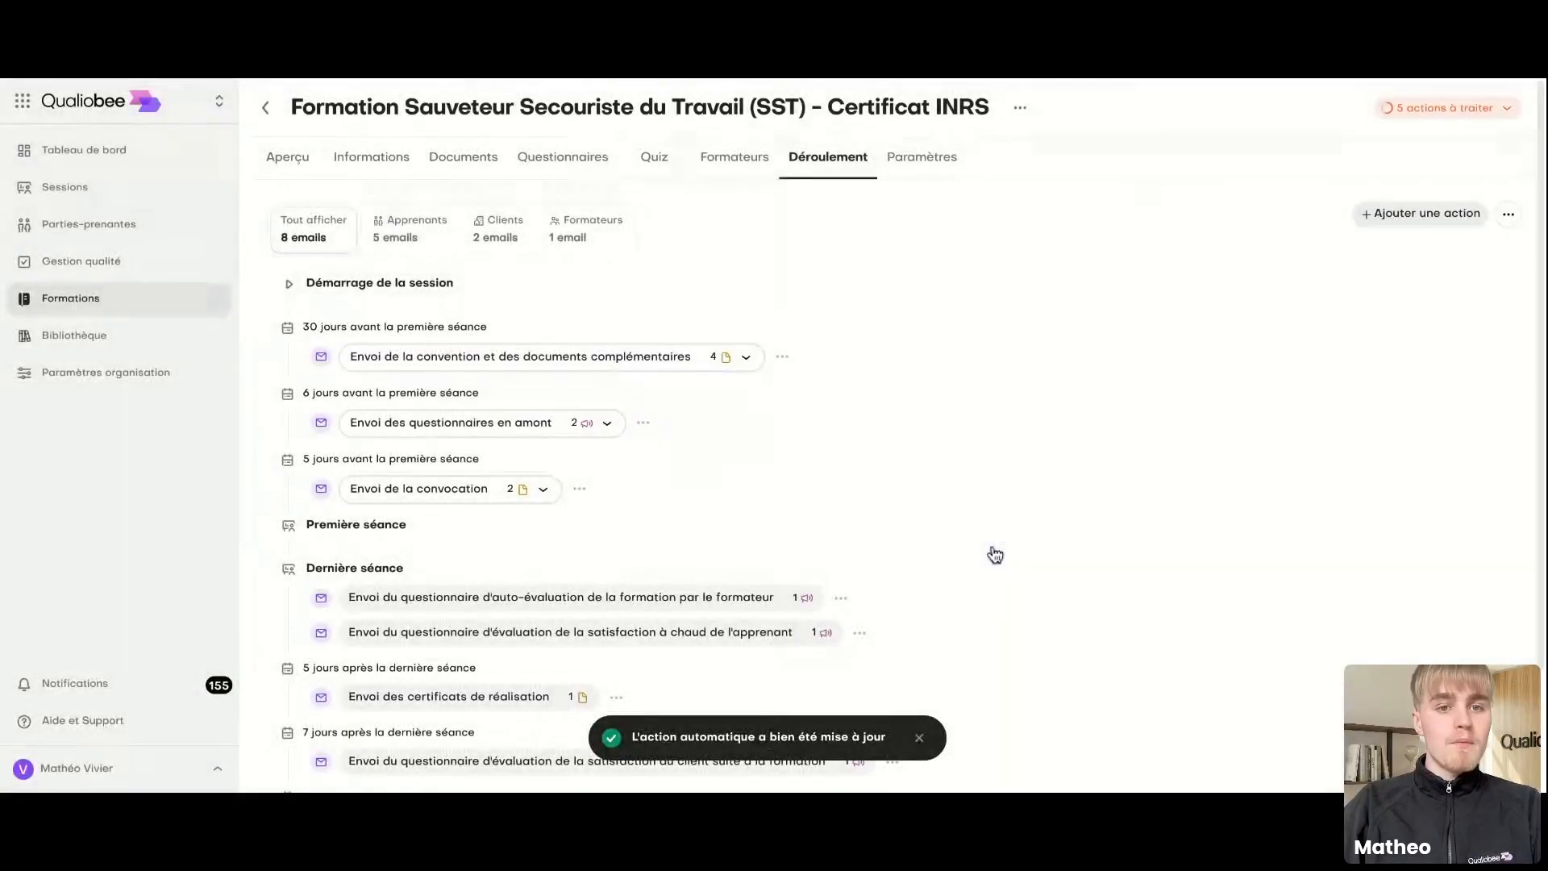
# Step: Reschedule "Envoi de la convention et des documents complémentaires" to the same day as the démarrage de la session
pyautogui.click(782, 356)
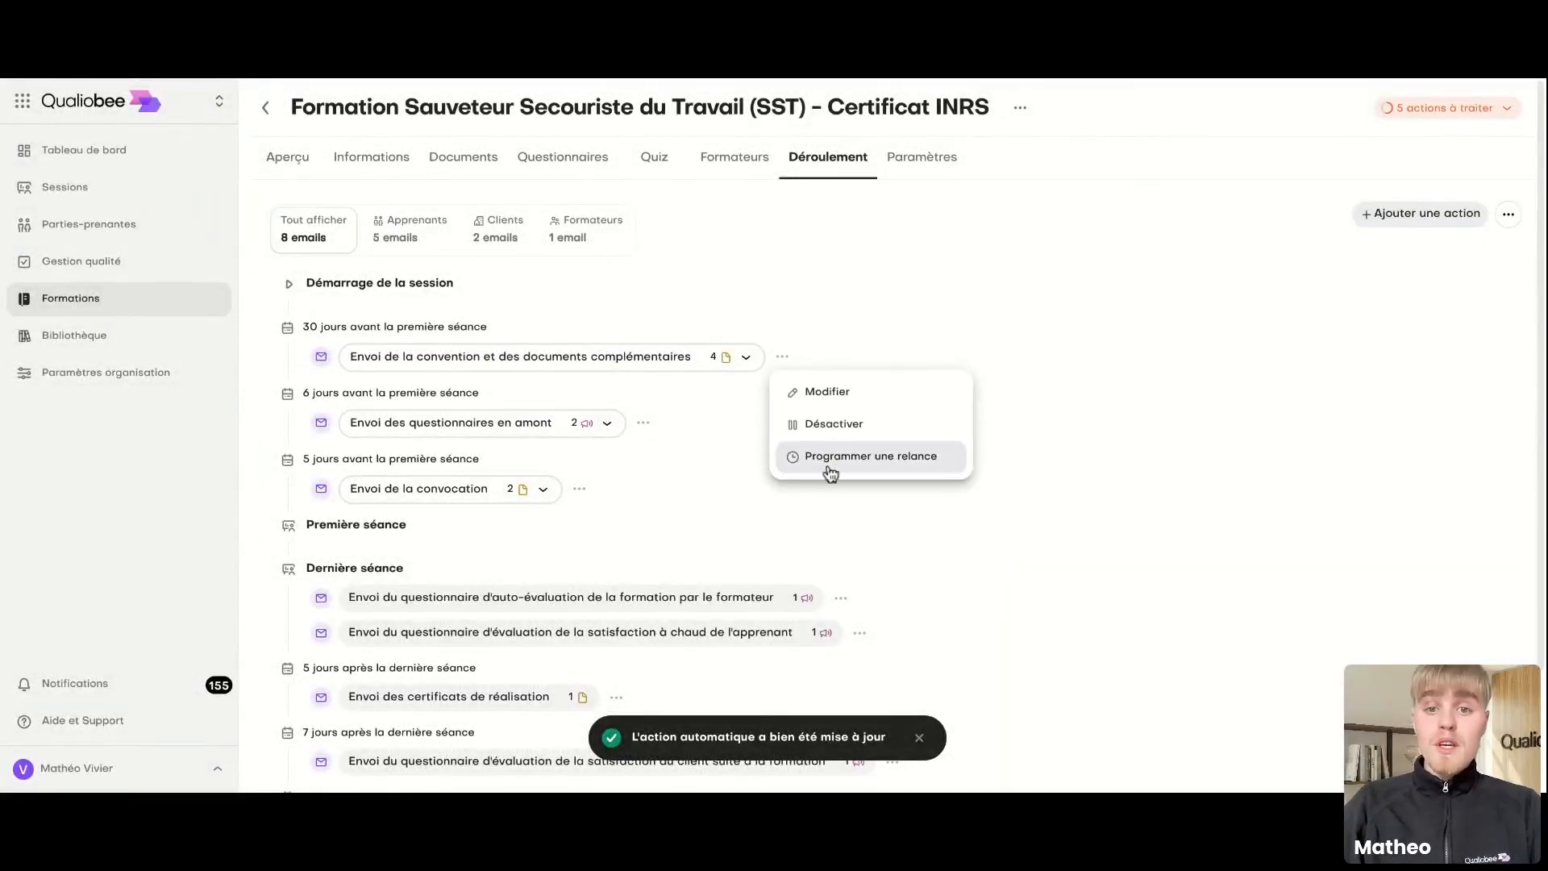
pyautogui.click(827, 392)
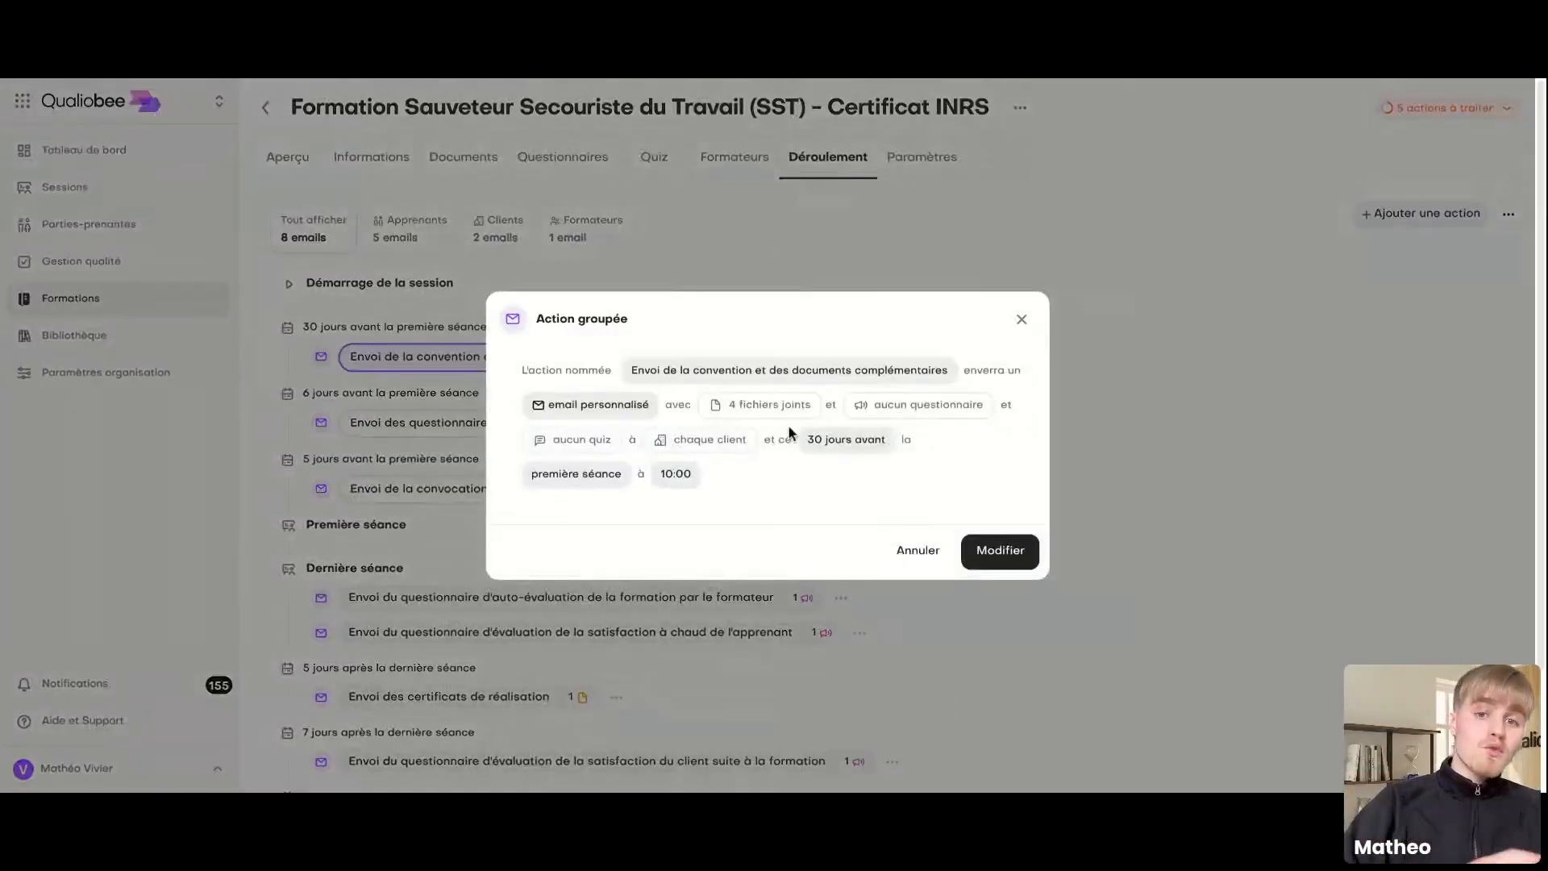
pyautogui.click(808, 440)
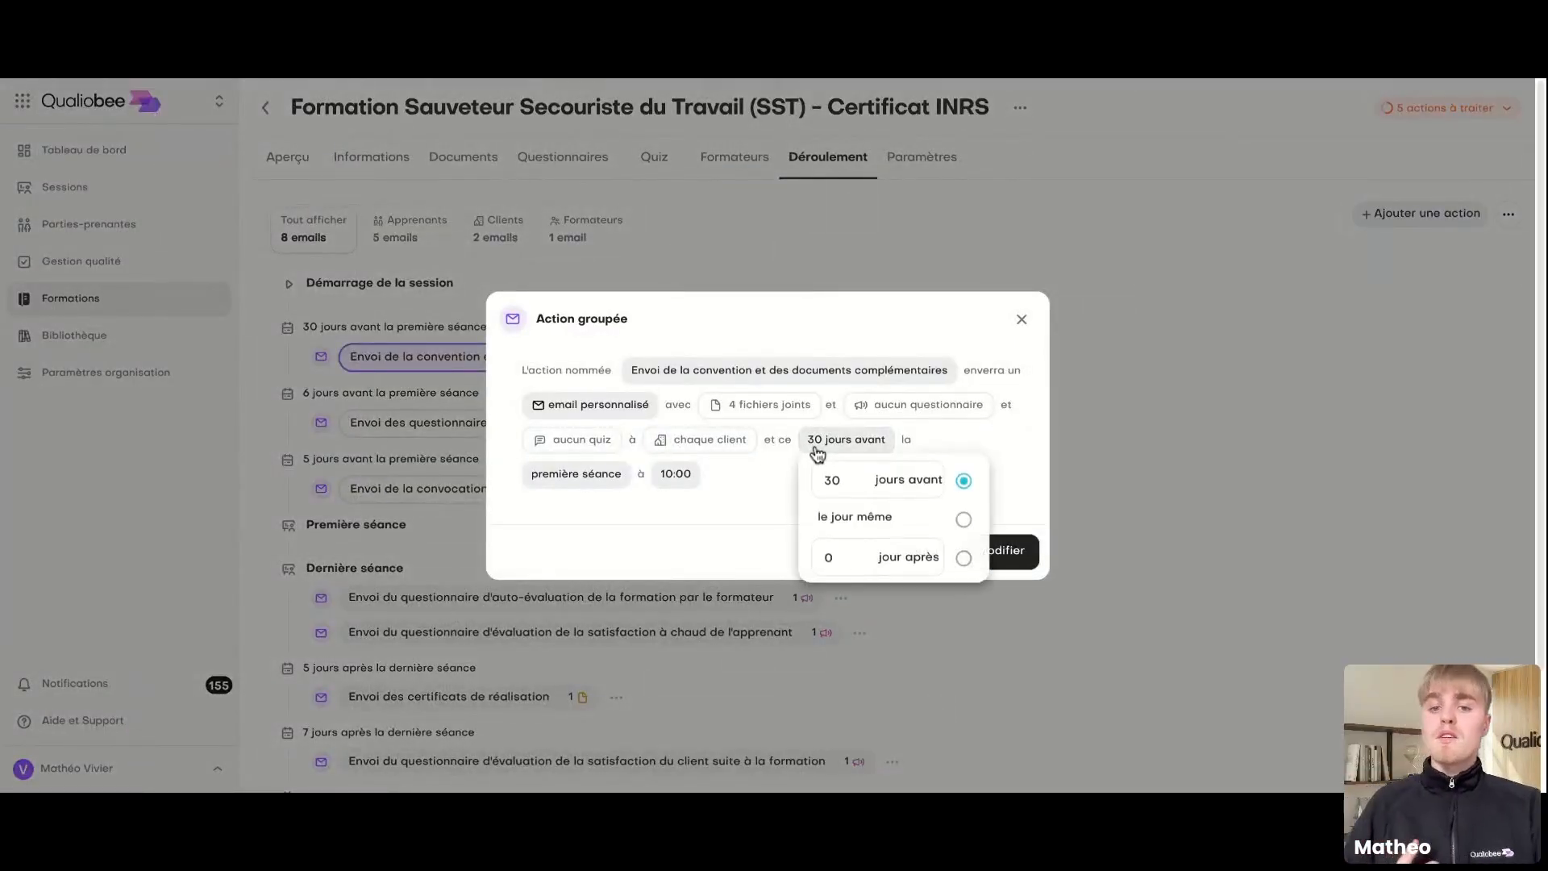
pyautogui.click(595, 490)
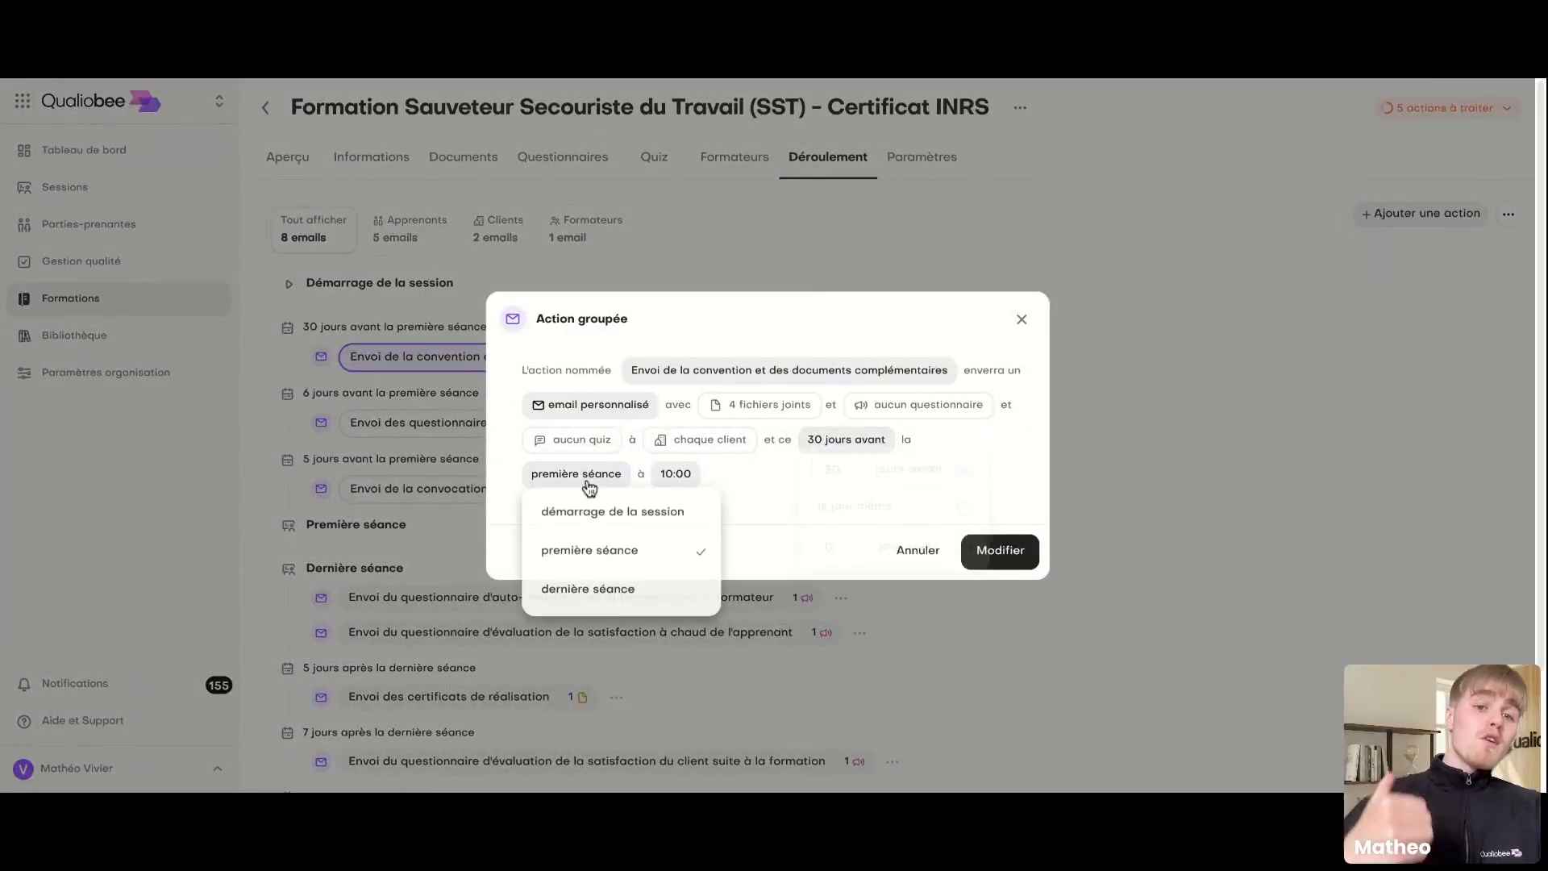
pyautogui.click(600, 529)
pyautogui.click(835, 492)
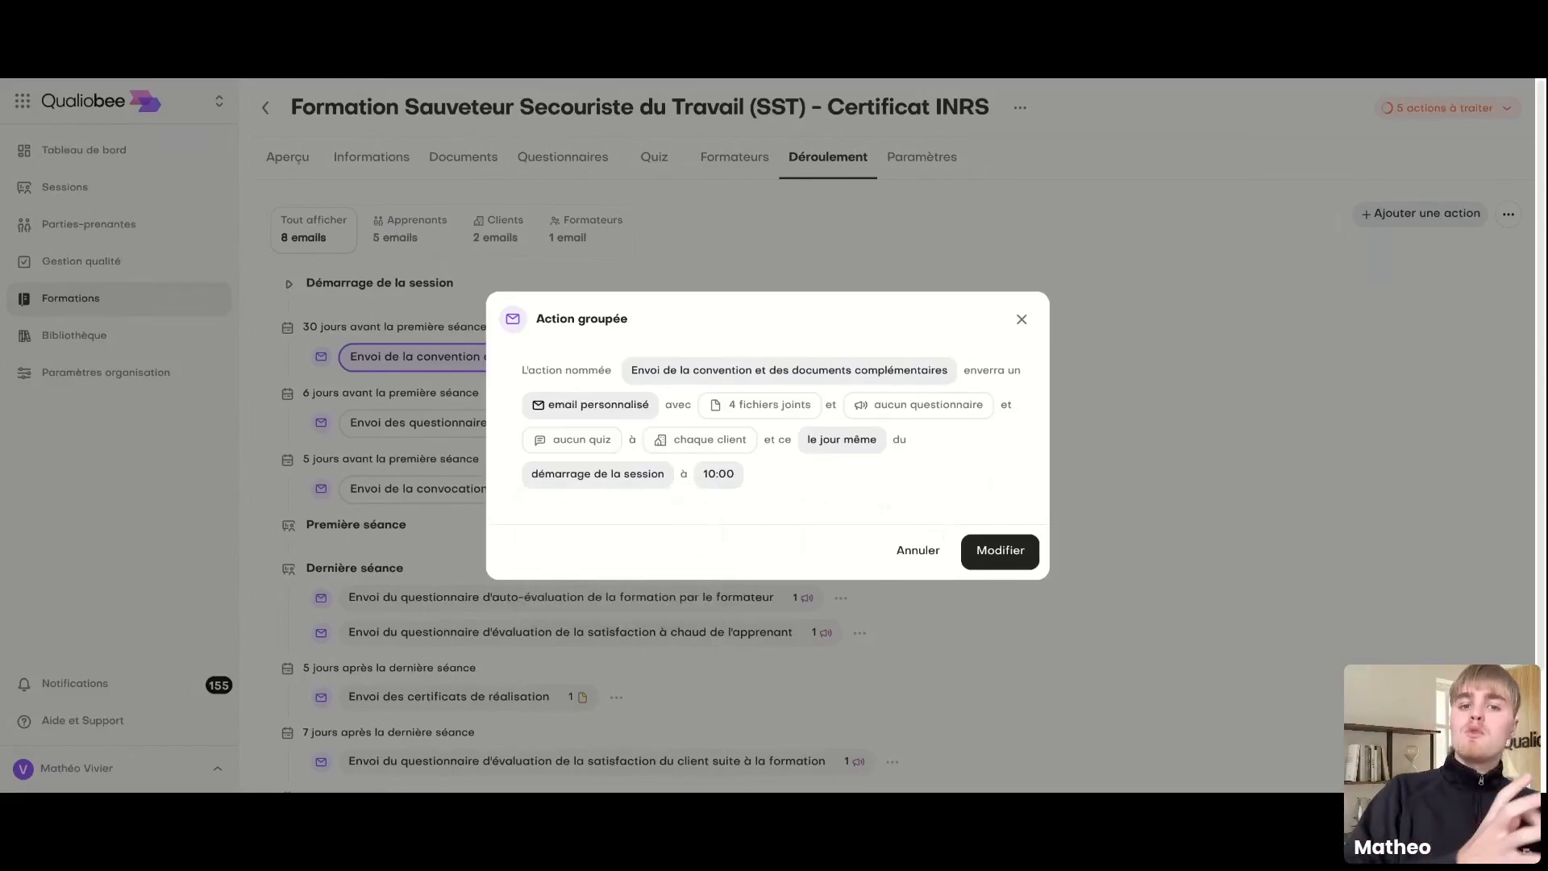
pyautogui.click(985, 553)
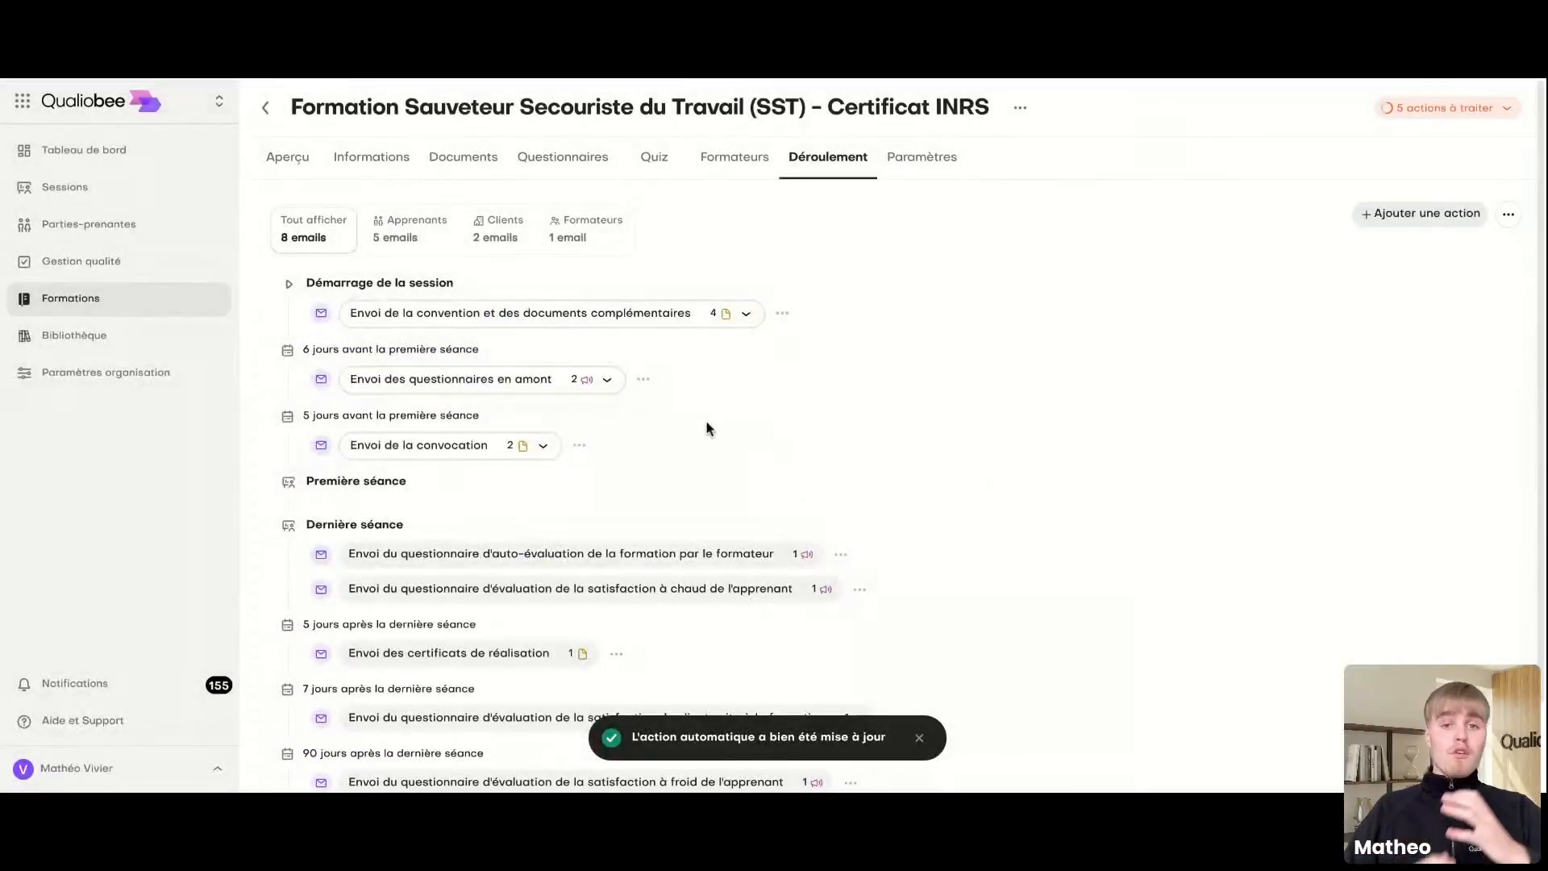
# Step: Program a reminder for "Envoi de la convention et des documents complémentaires" 2 days after the démarrage de la session
pyautogui.click(782, 313)
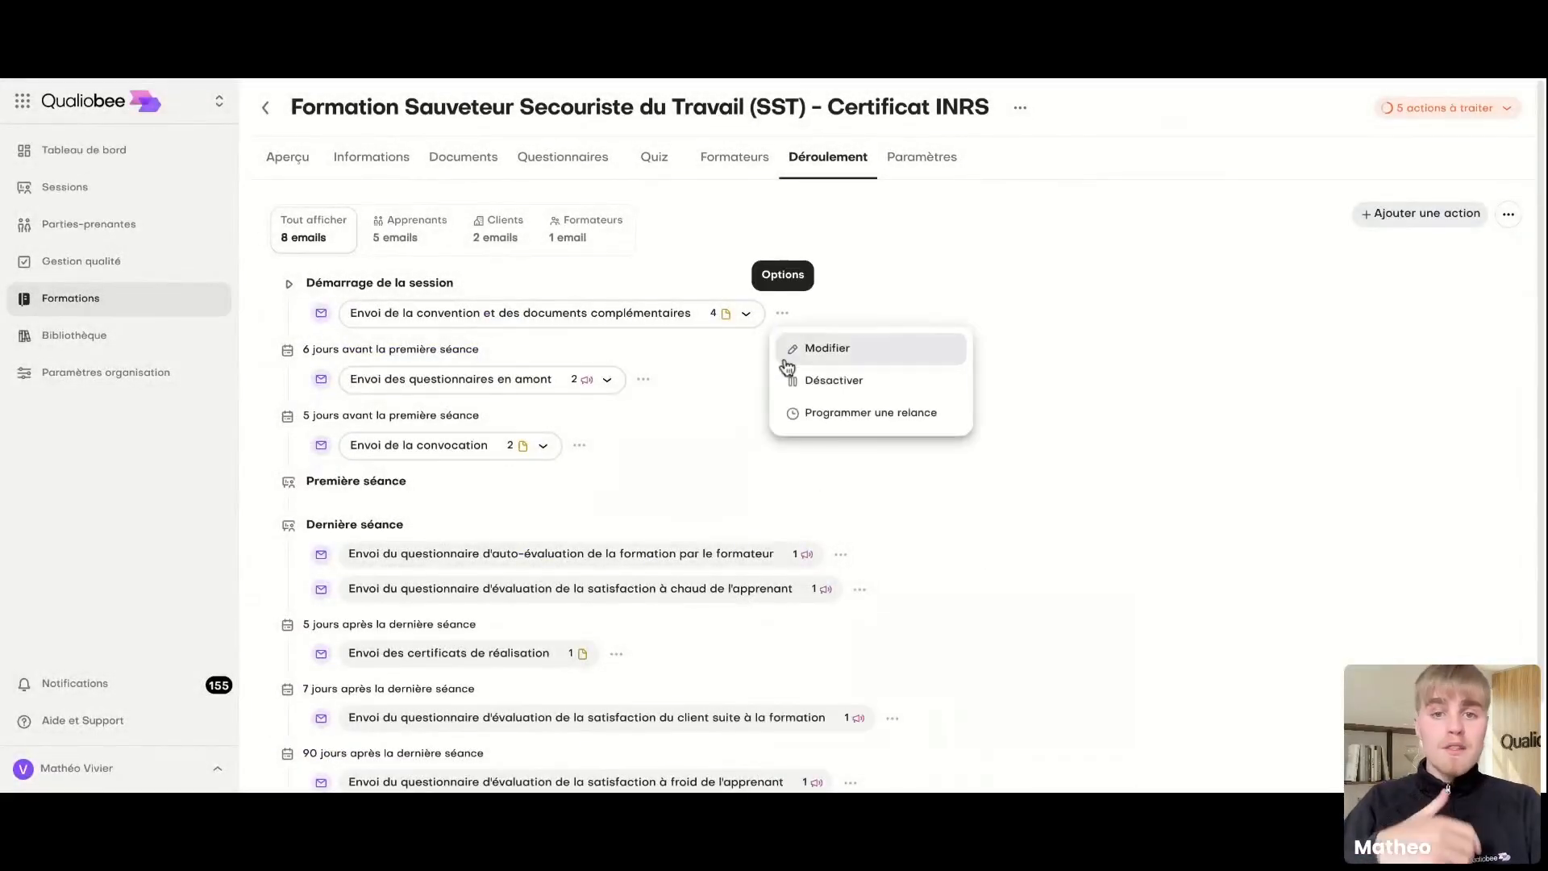
pyautogui.click(828, 417)
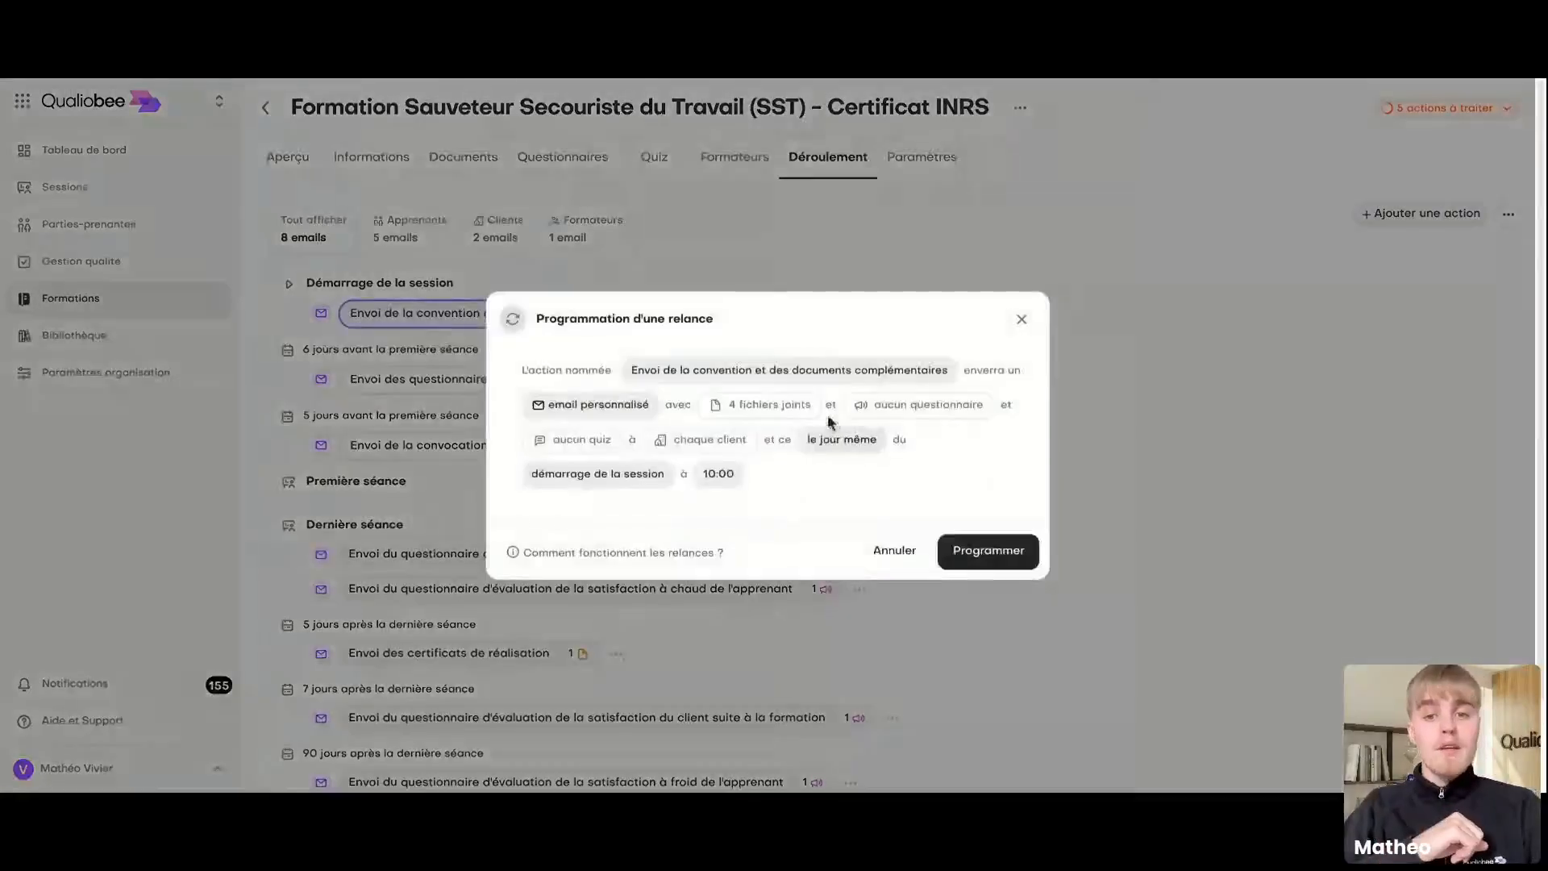
pyautogui.click(847, 442)
pyautogui.click(855, 516)
pyautogui.click(856, 516)
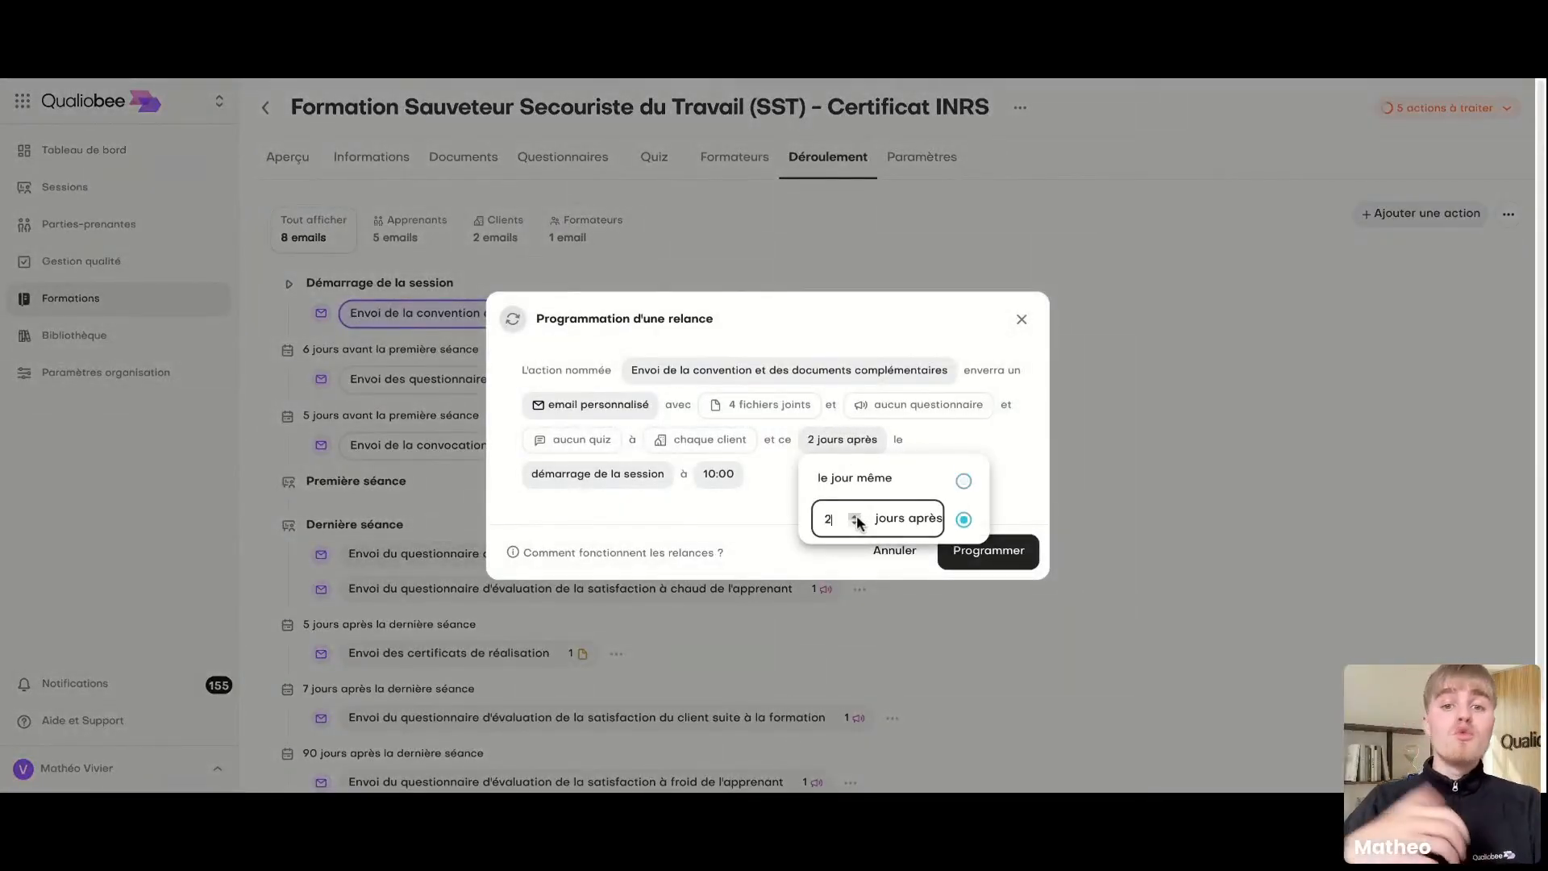
pyautogui.click(729, 511)
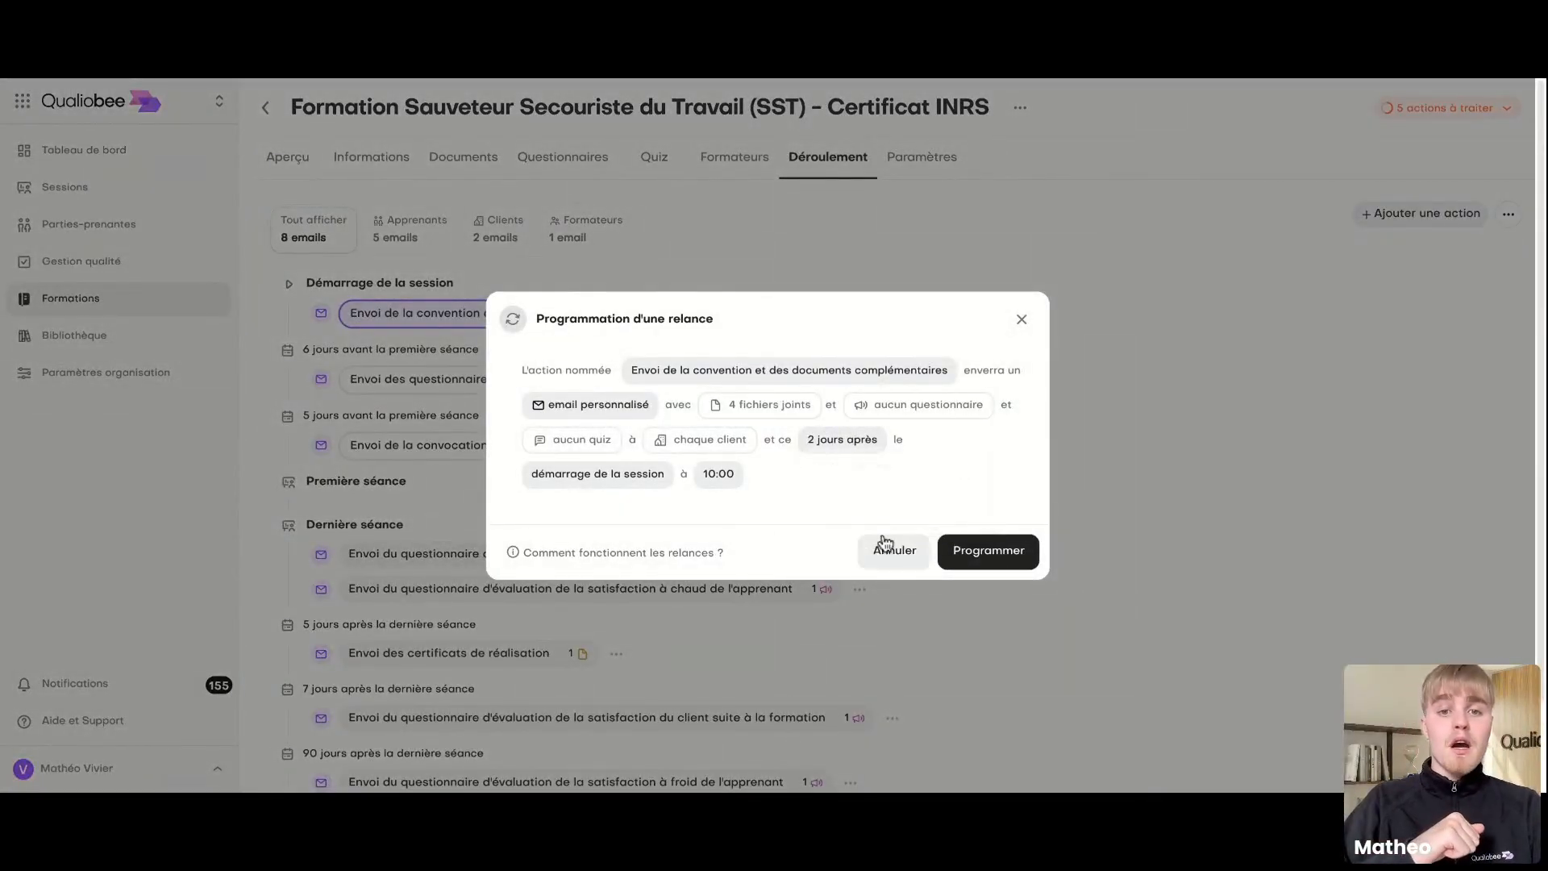
pyautogui.click(973, 556)
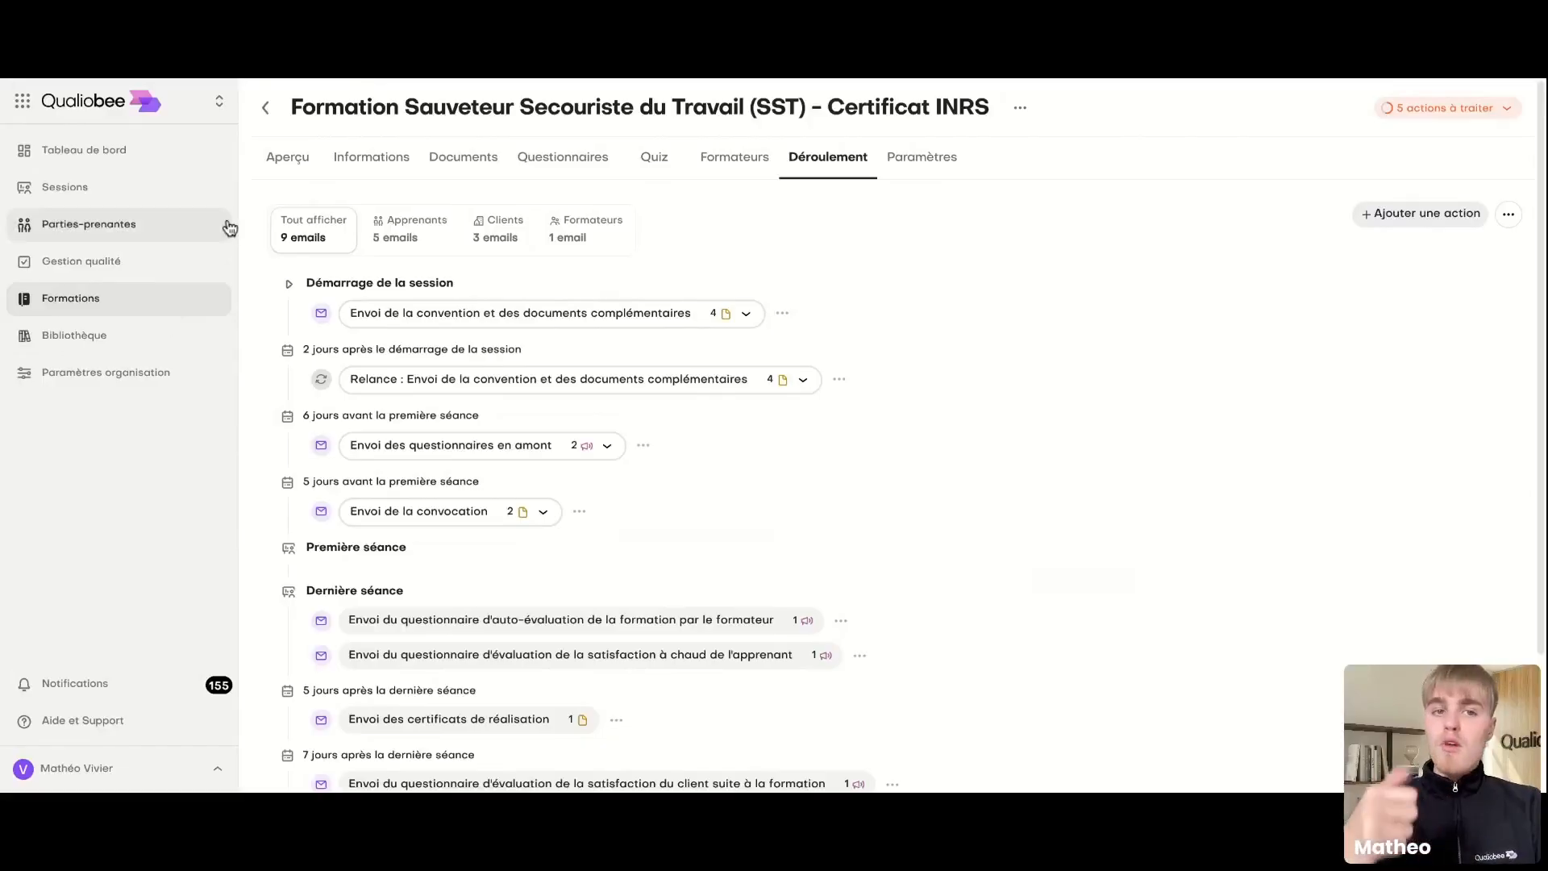
# Step: Open the training "Formation à la prise de parole" and review its automated Déroulement and its public catalogue and registration settings
pyautogui.click(84, 310)
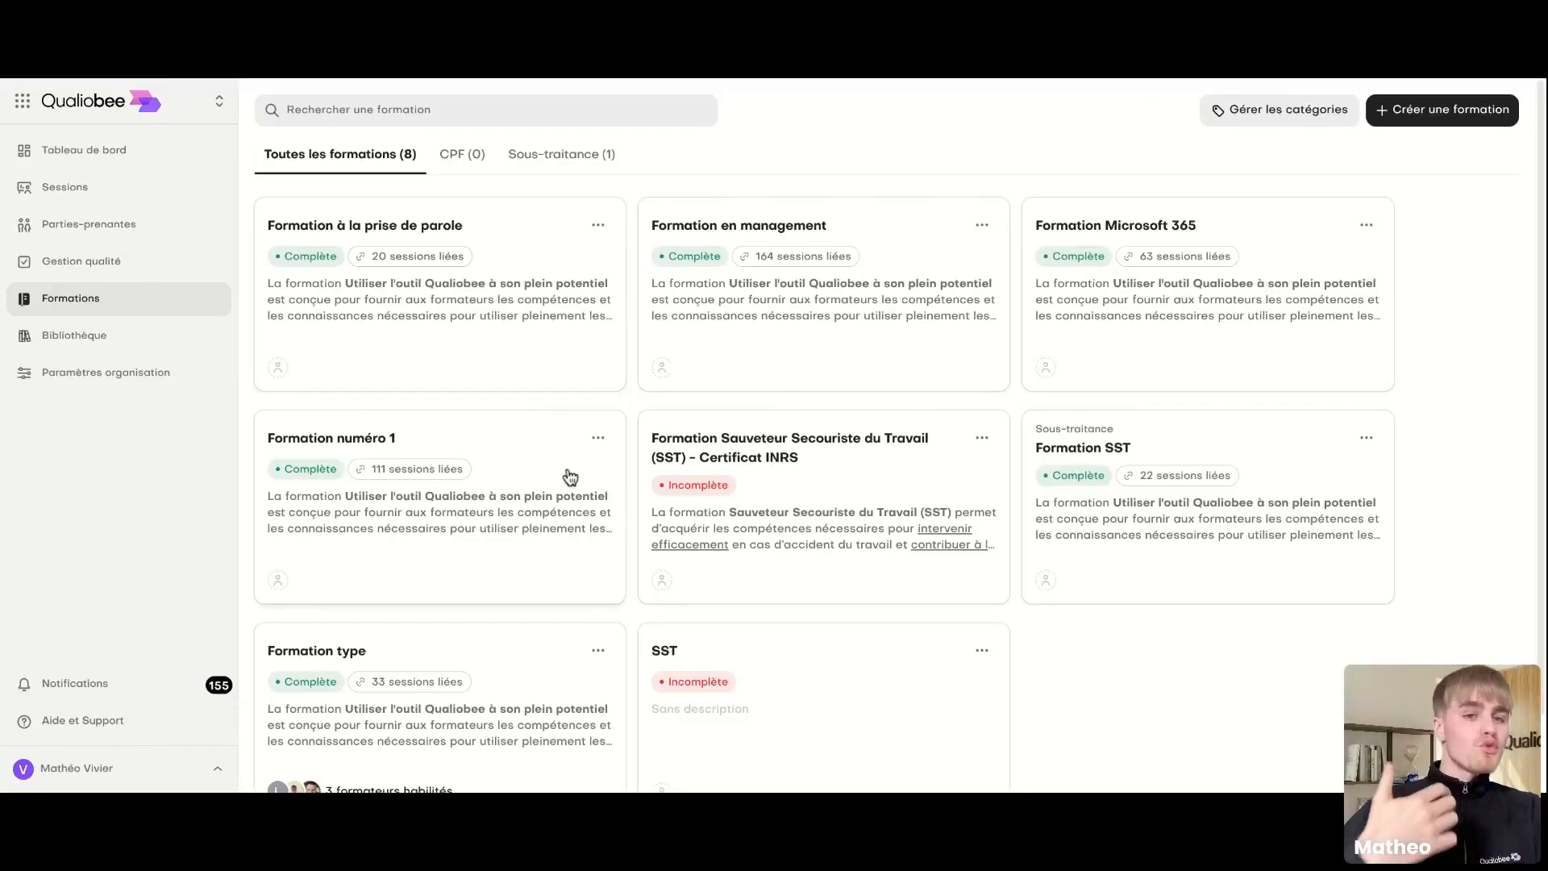
pyautogui.click(538, 347)
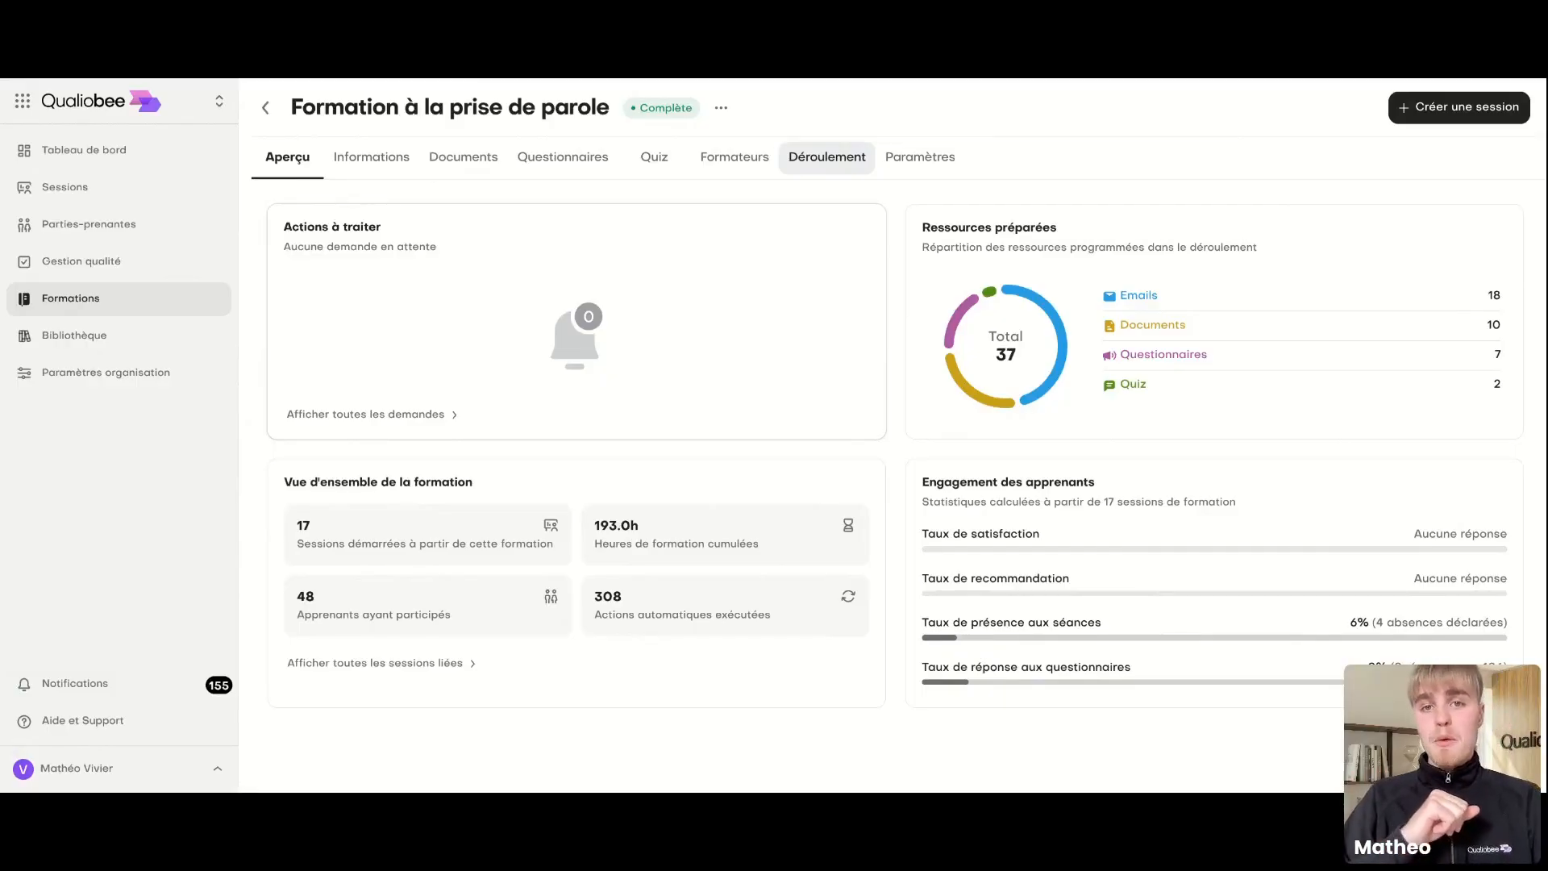
pyautogui.click(828, 158)
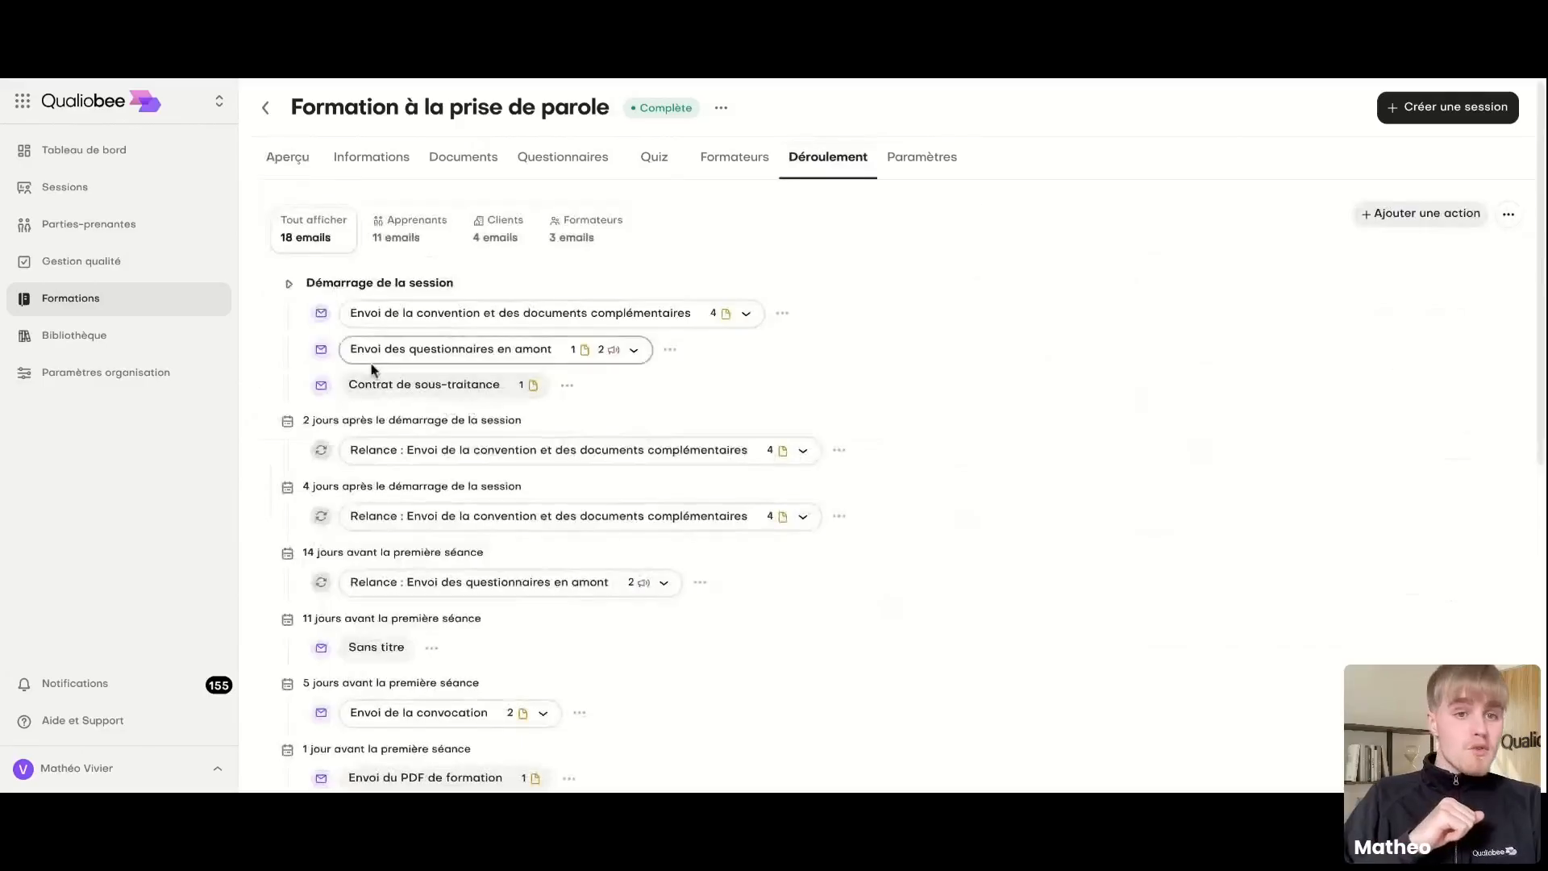
pyautogui.moveTo(305, 284); pyautogui.dragTo(548, 289)
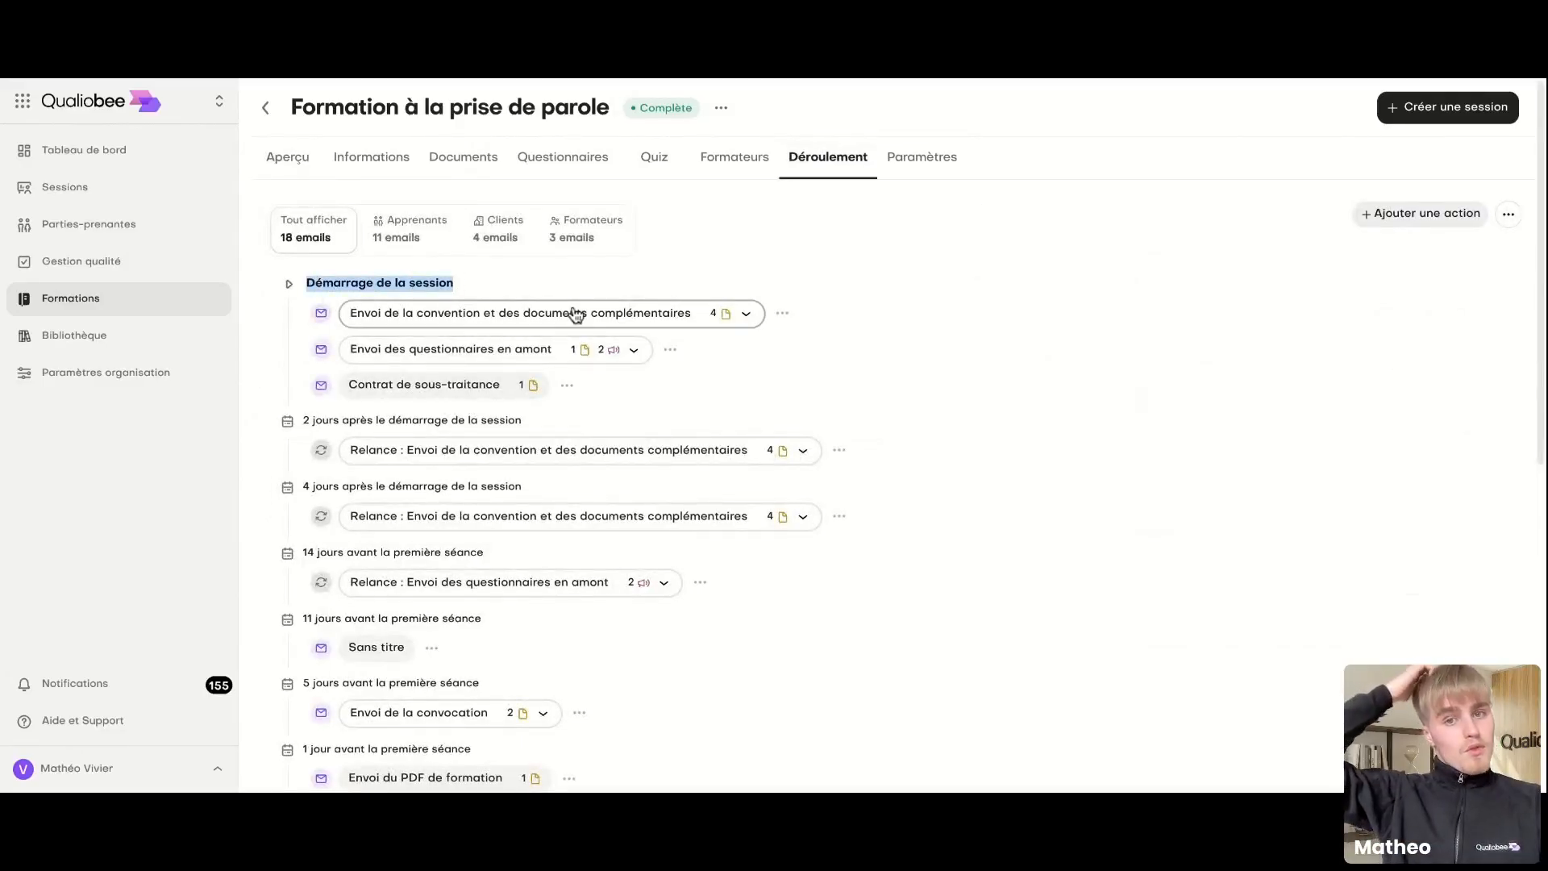
pyautogui.scroll(-3, 564, 391)
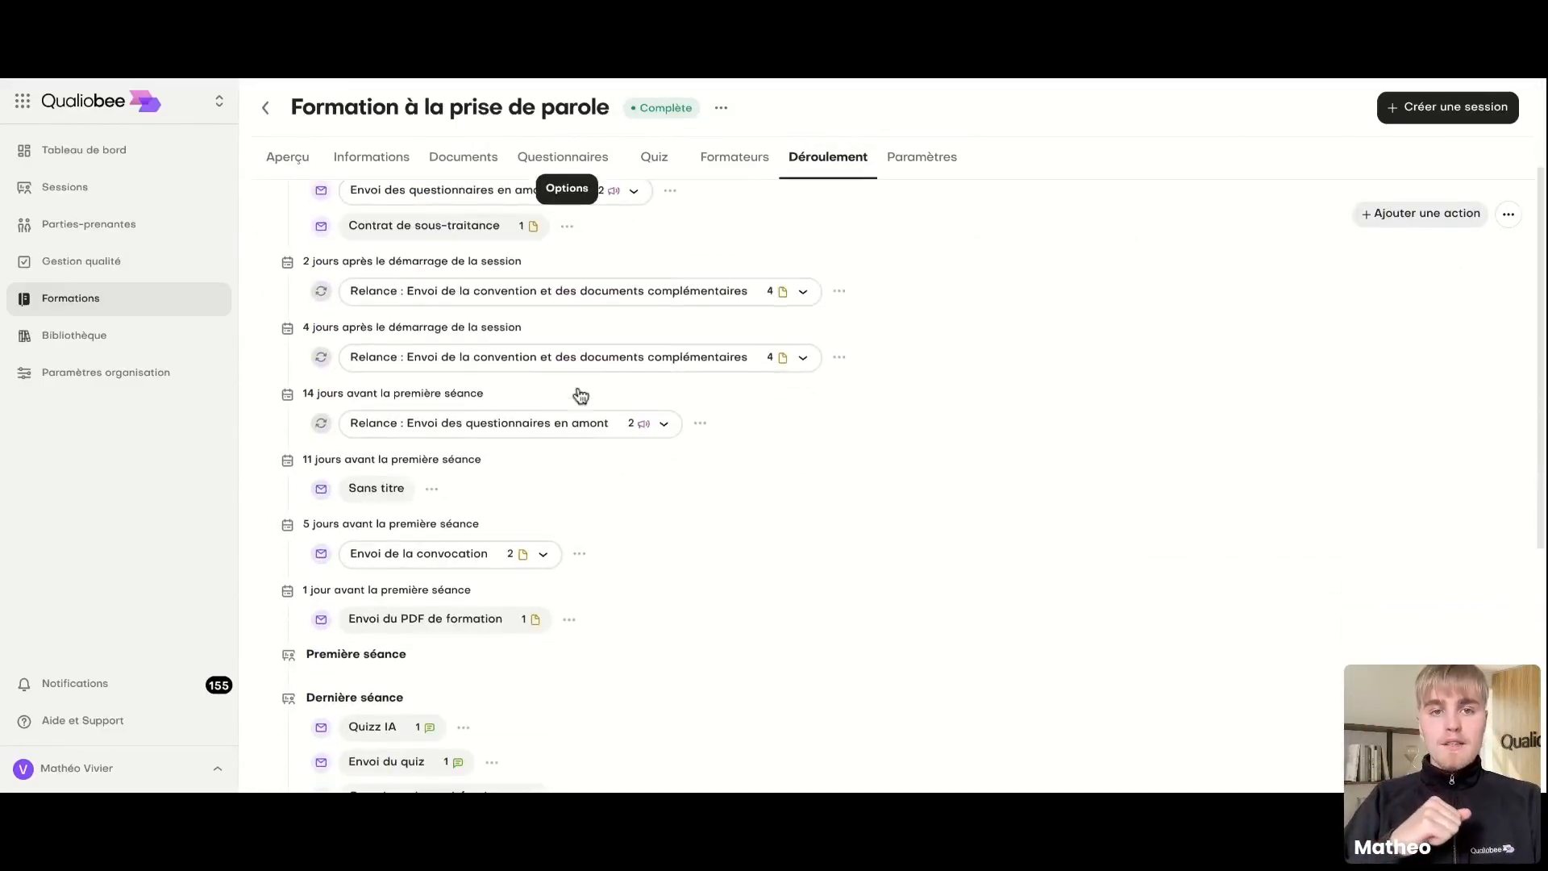
pyautogui.click(925, 168)
pyautogui.scroll(5, 723, 374)
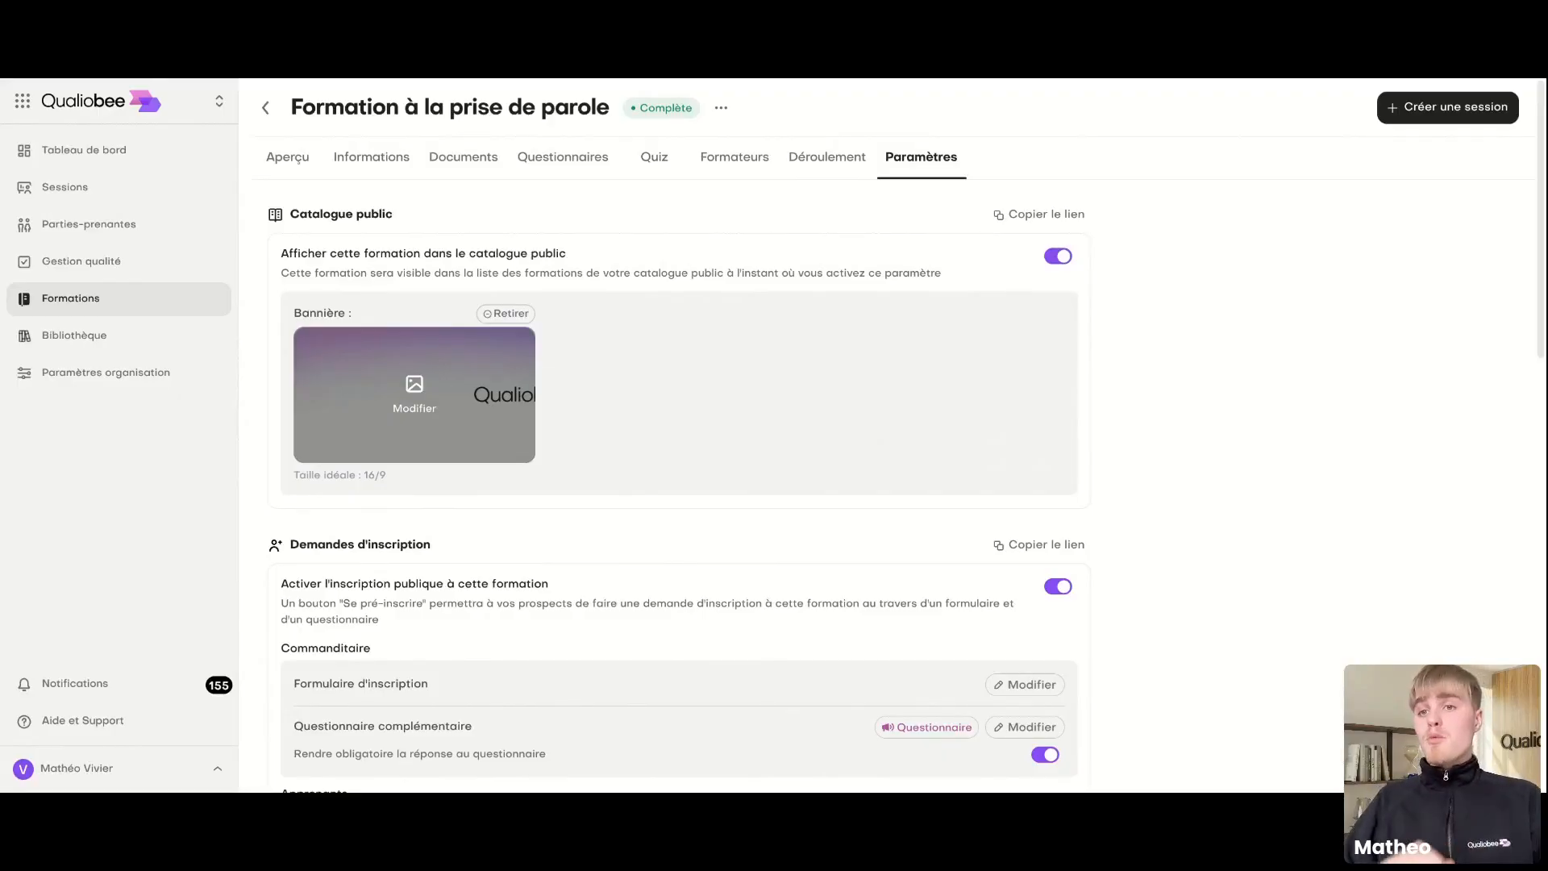
# Step: Create a session from "Formation à la prise de parole" and add all participants belonging to the client Beehelp
pyautogui.click(1434, 121)
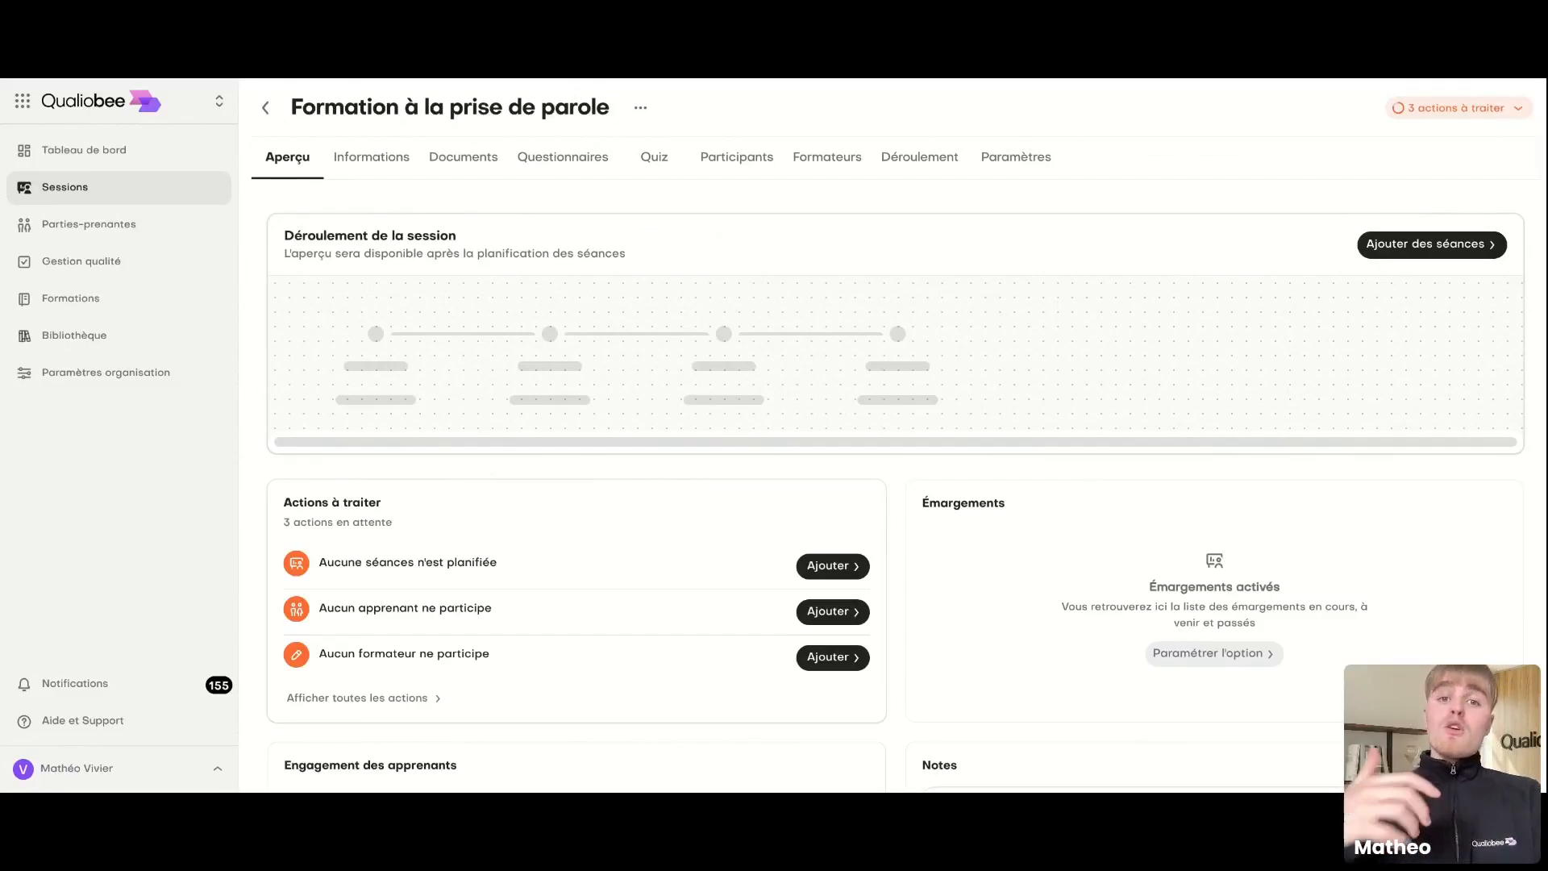
pyautogui.click(738, 161)
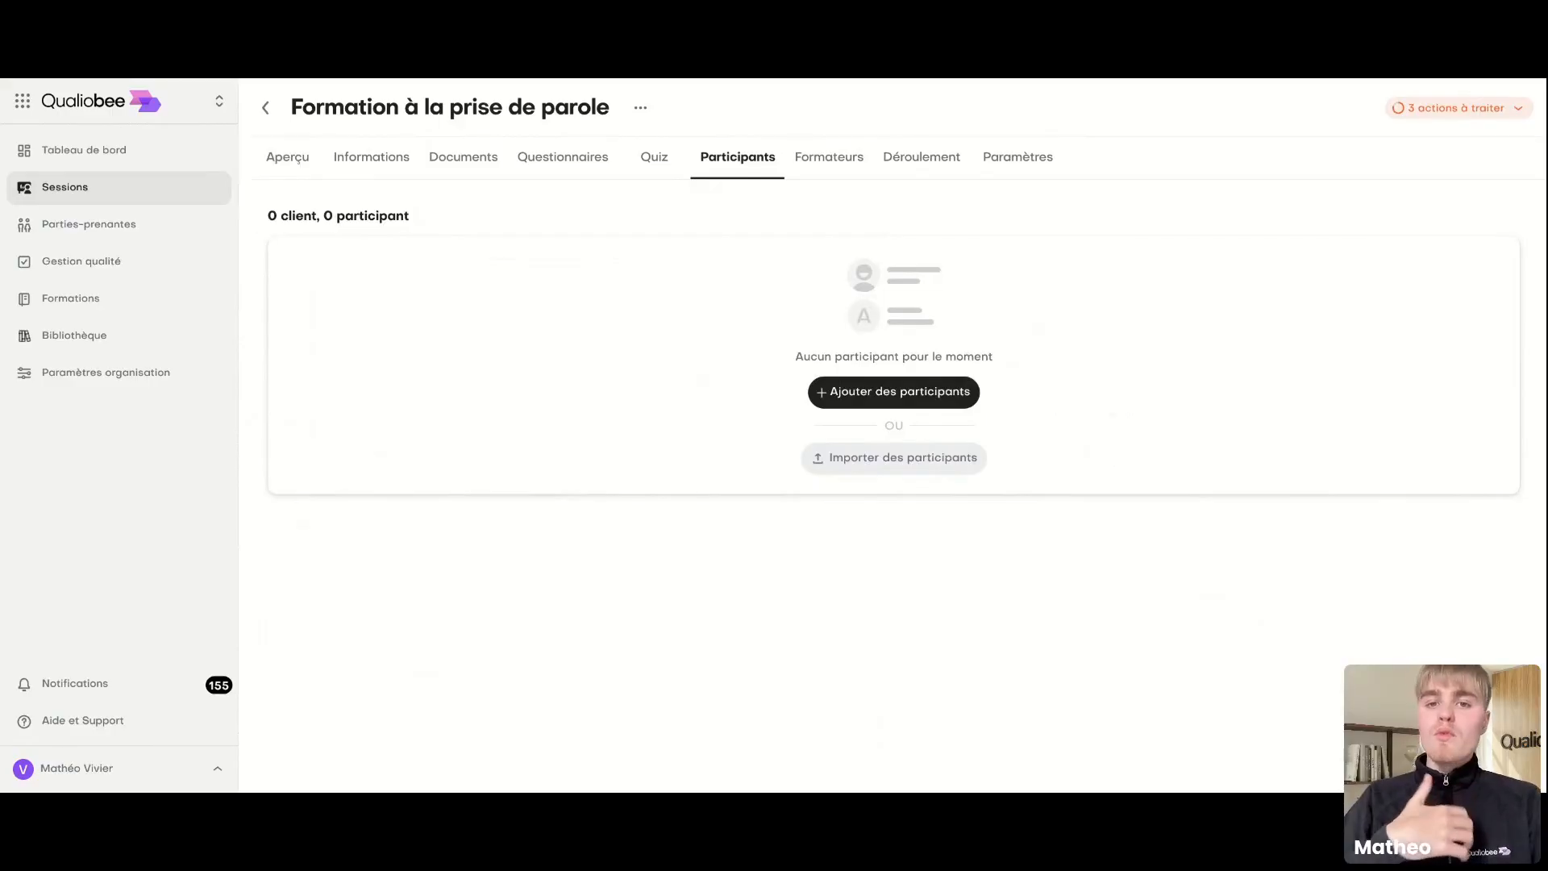
pyautogui.click(890, 404)
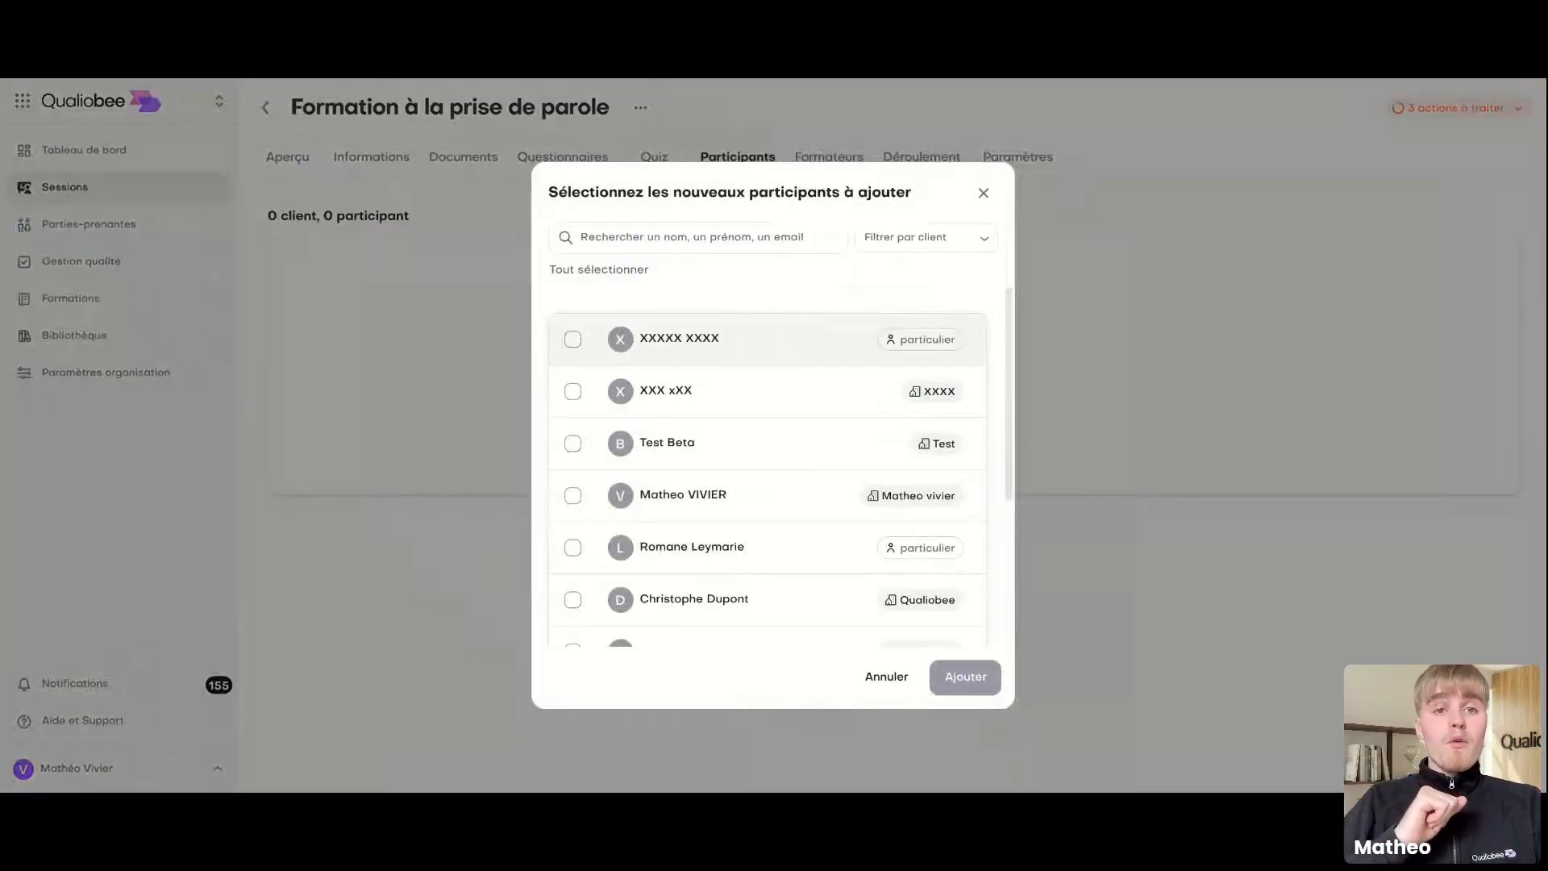
pyautogui.click(897, 242)
pyautogui.click(894, 343)
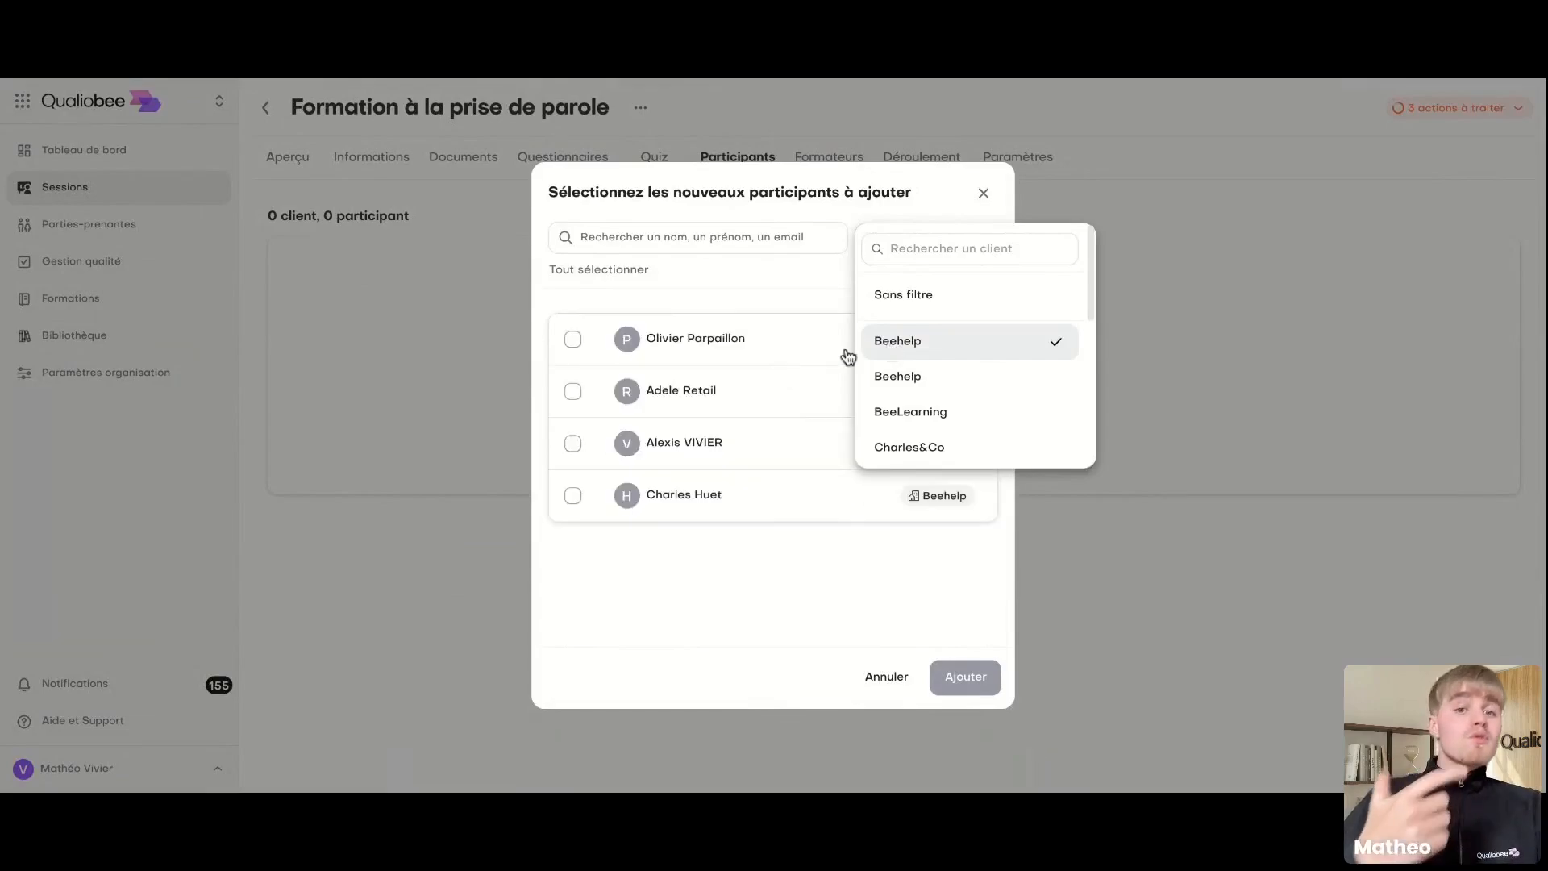
pyautogui.click(627, 308)
pyautogui.click(575, 284)
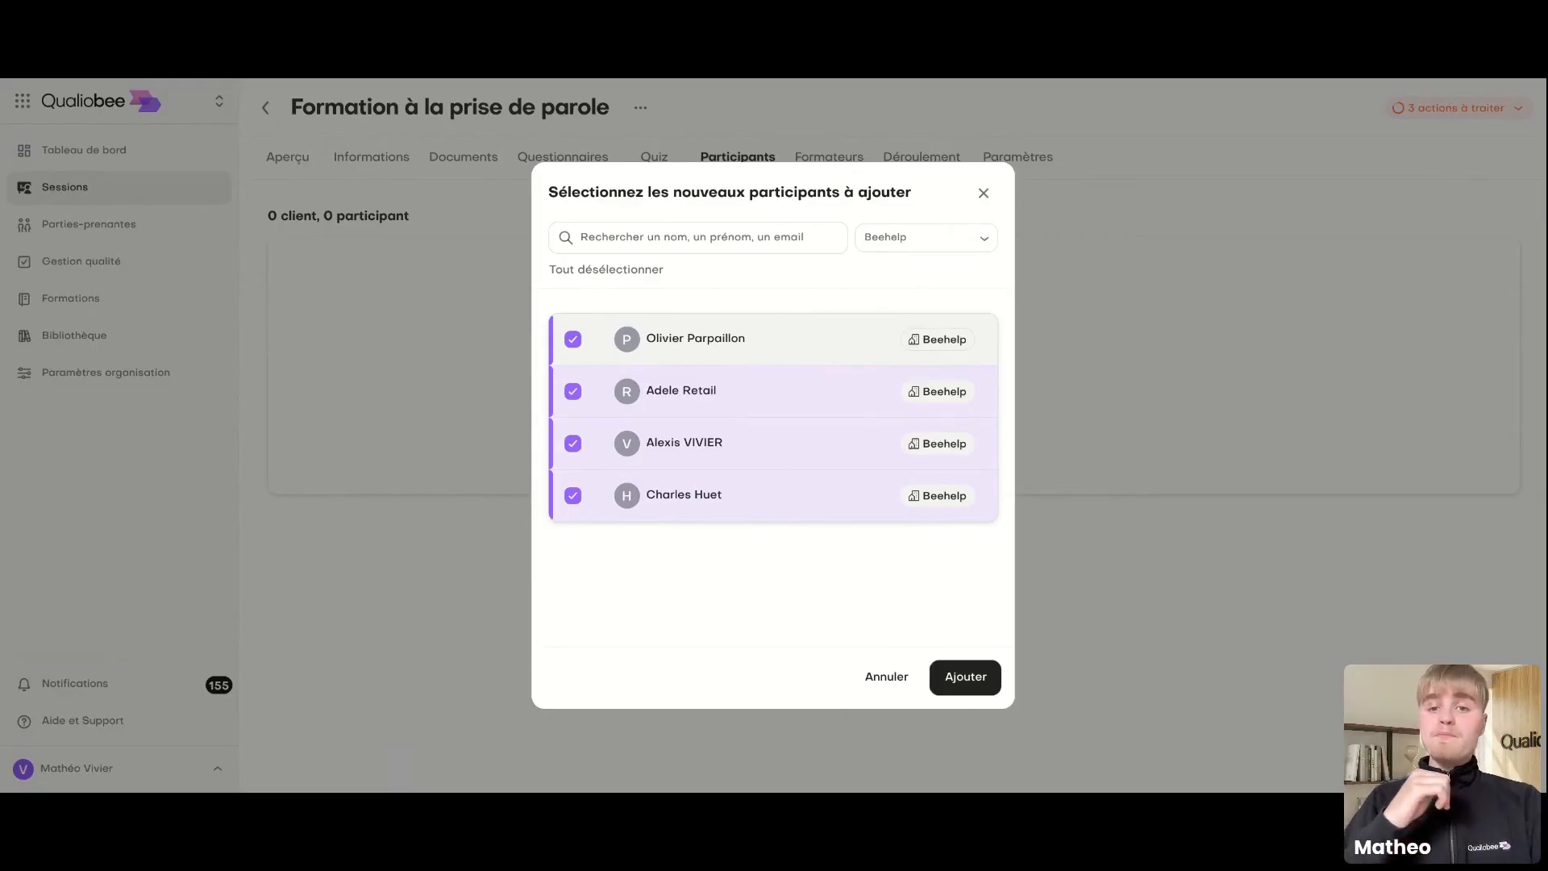
pyautogui.click(958, 692)
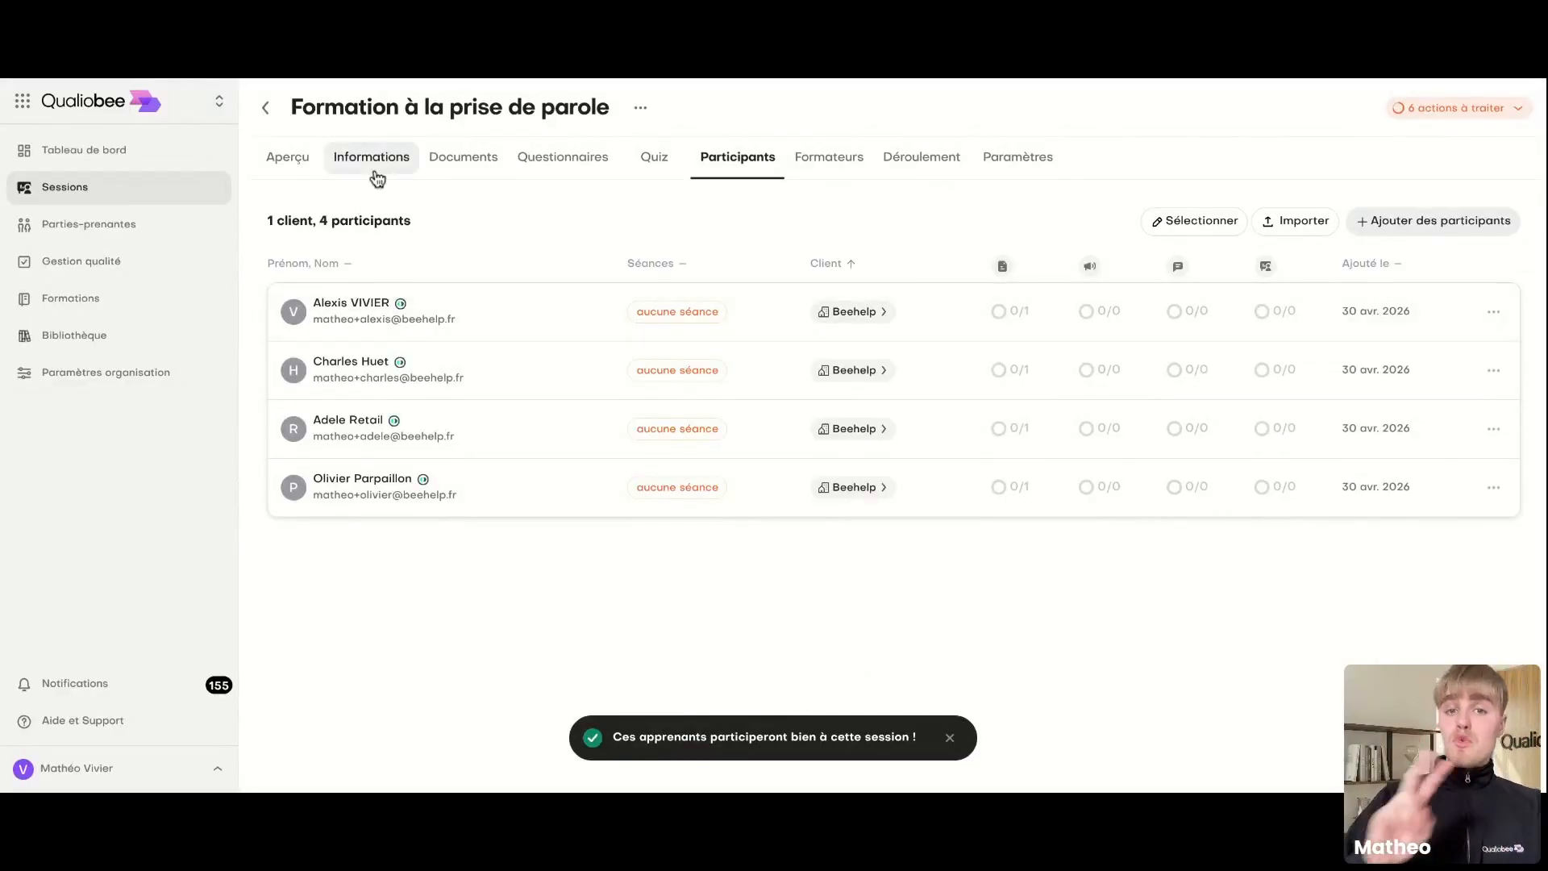
# Step: Start adding séances to the session and choose the location belonging to Beehelp as the lieu de la séance
pyautogui.click(377, 178)
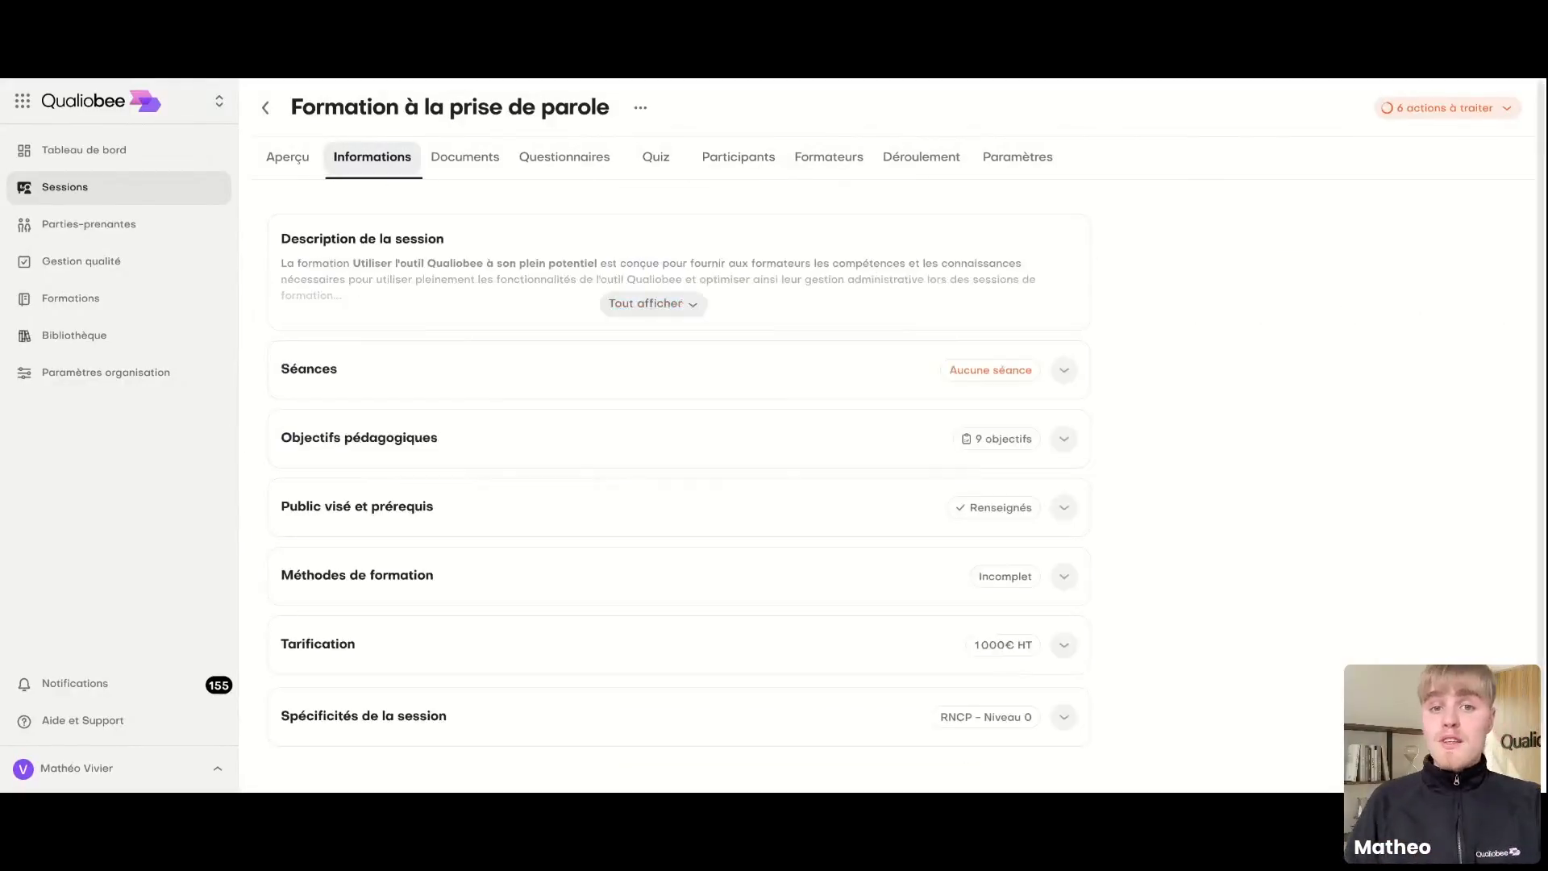
pyautogui.click(479, 394)
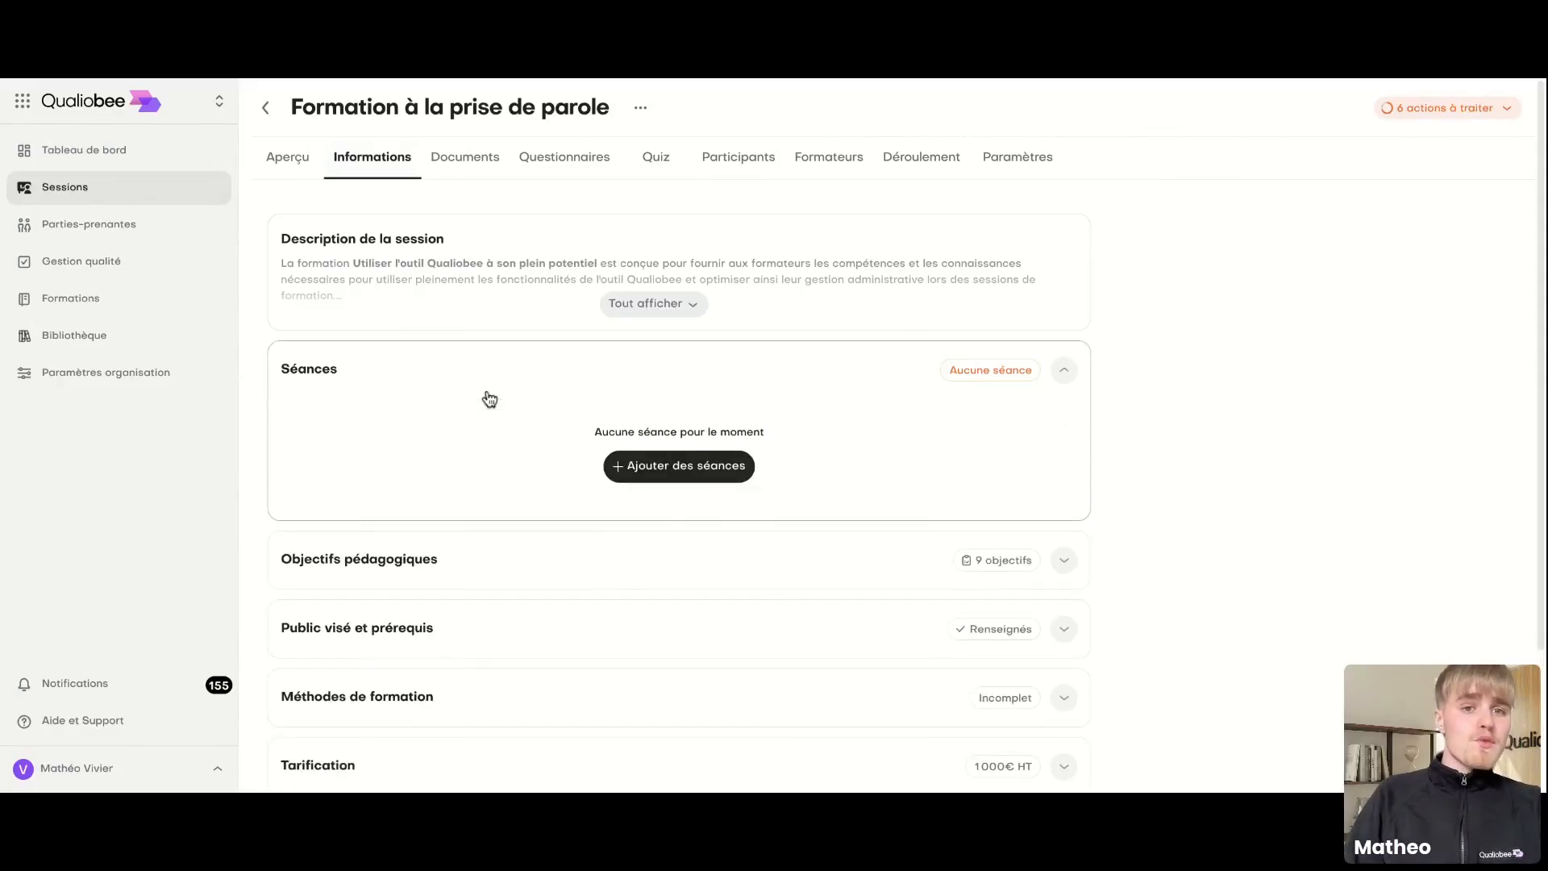
pyautogui.click(662, 482)
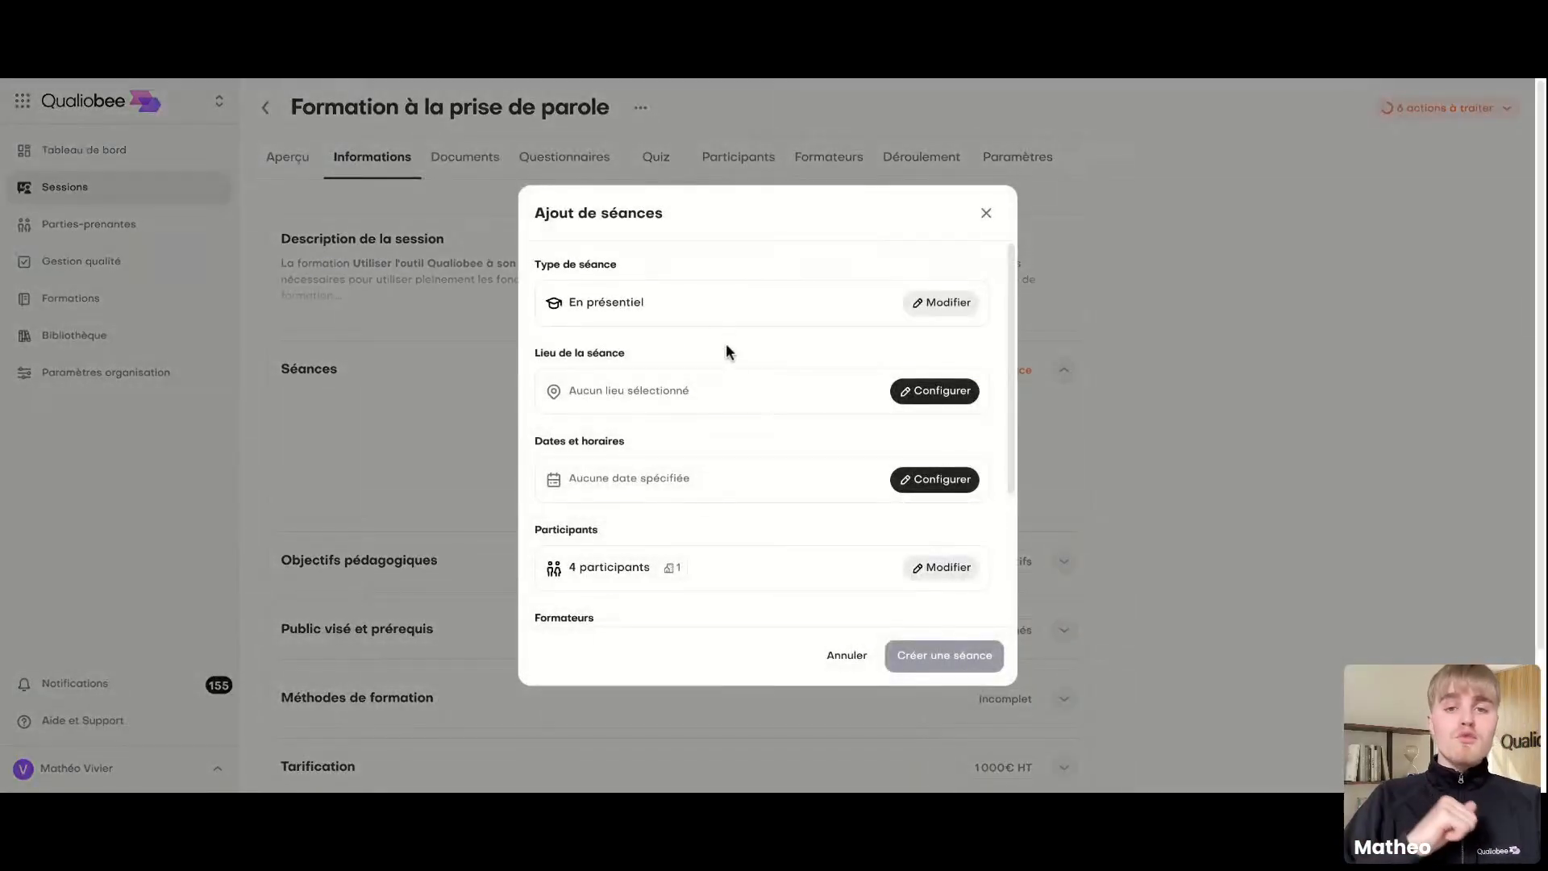
pyautogui.click(907, 399)
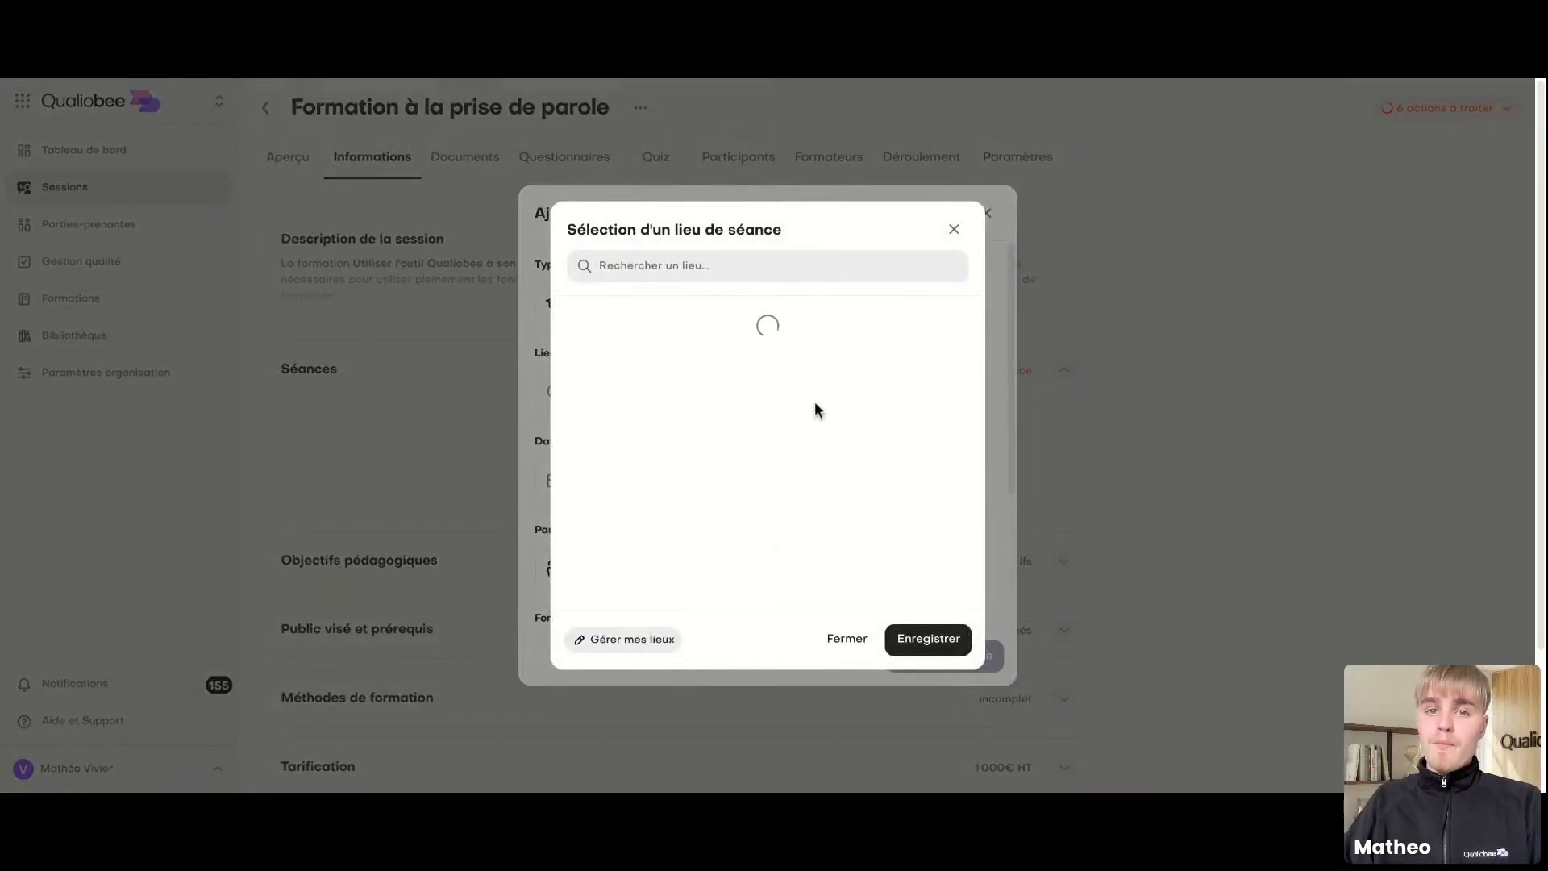
pyautogui.moveTo(603, 420); pyautogui.dragTo(778, 450)
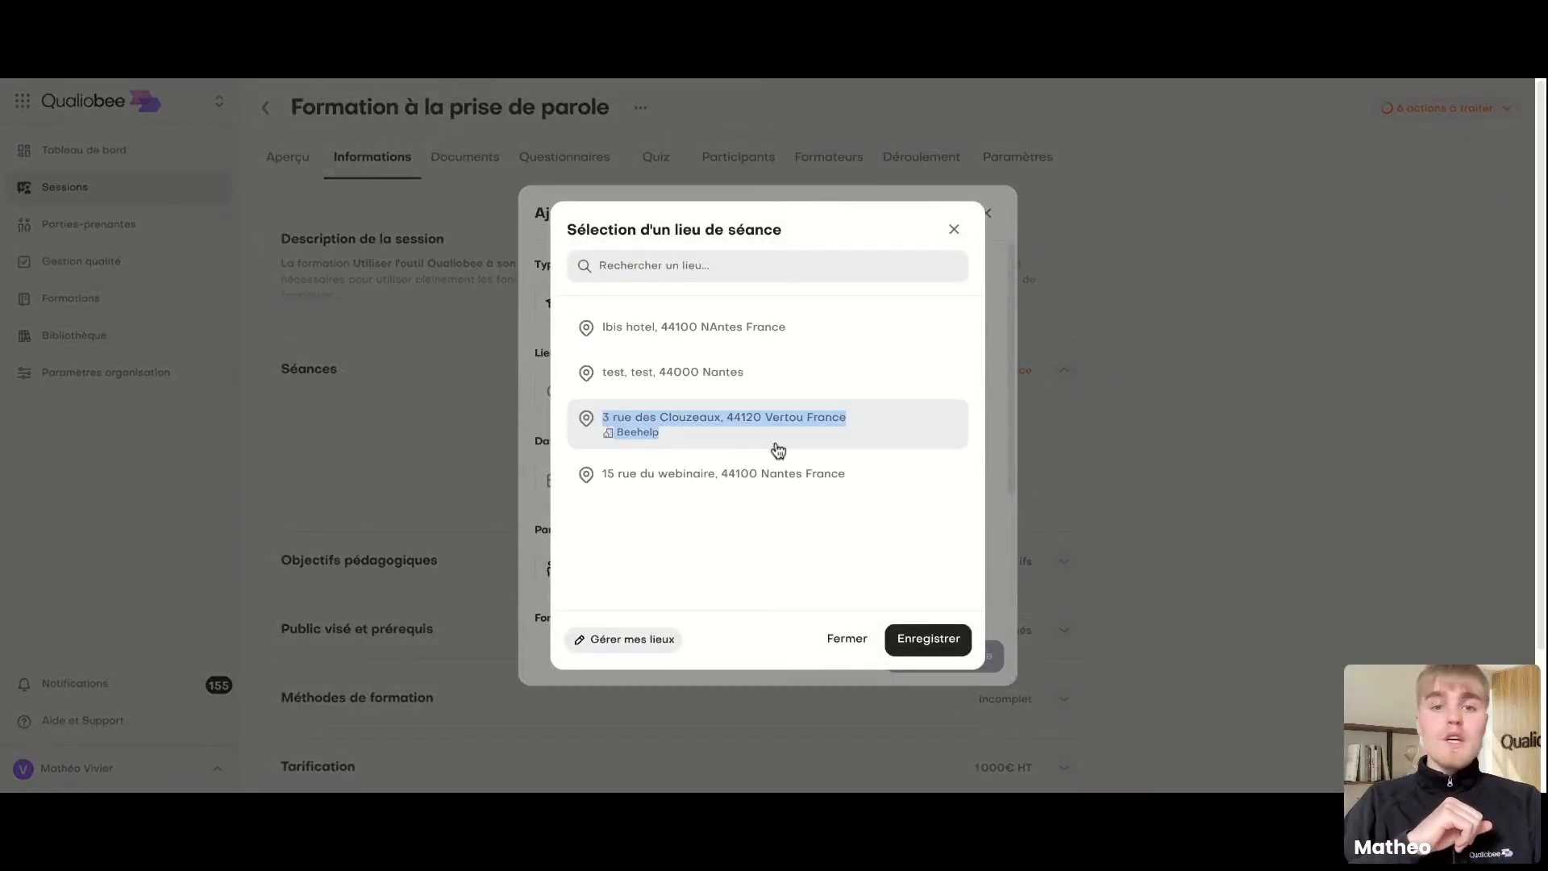
pyautogui.click(779, 450)
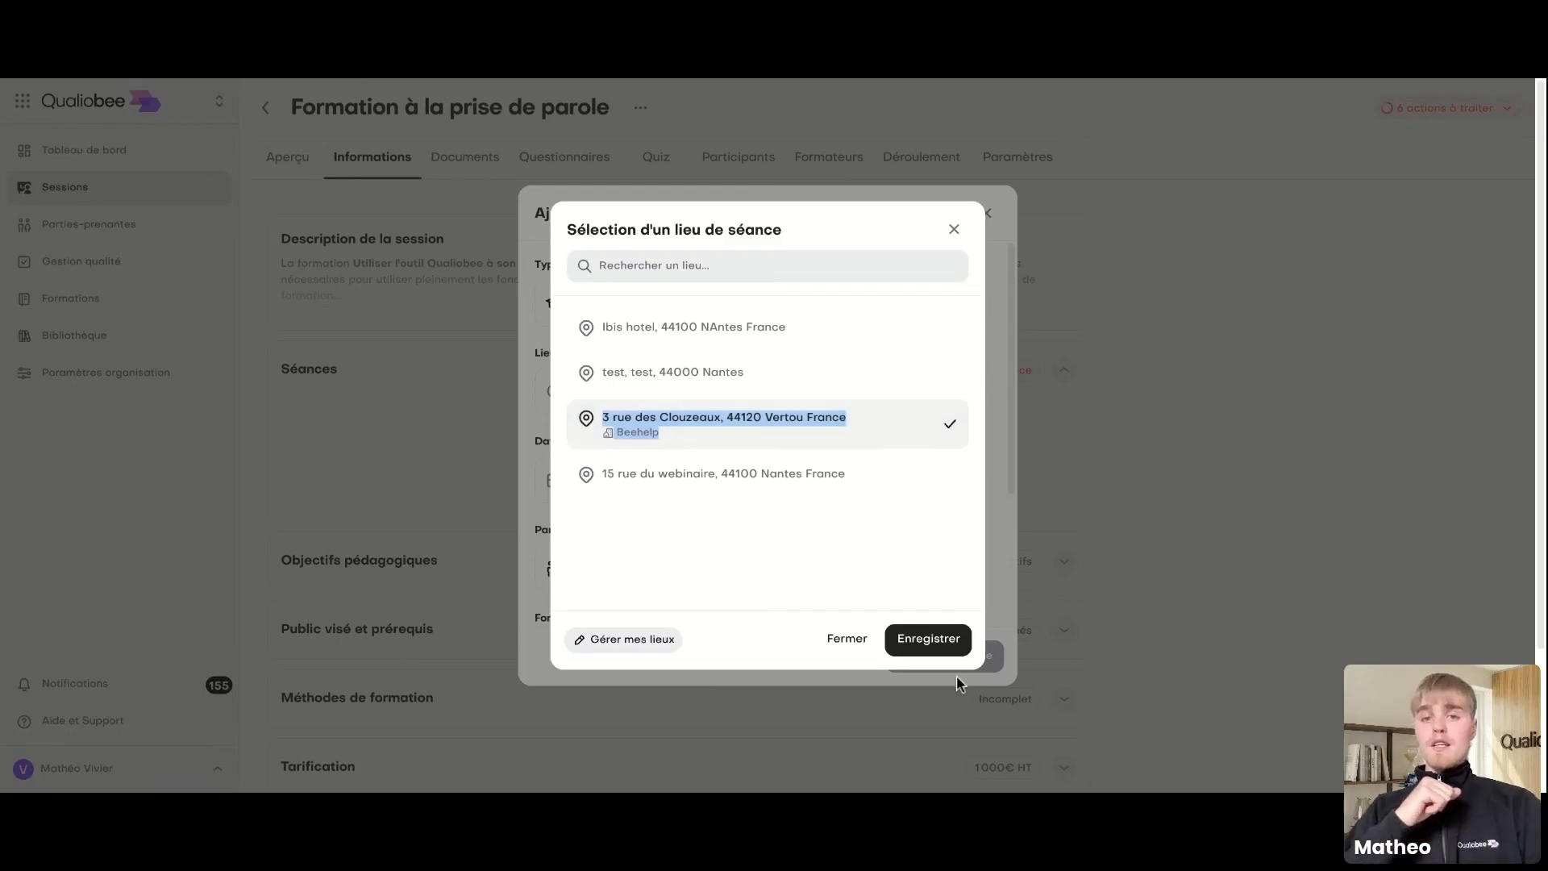
pyautogui.click(909, 641)
# Step: Schedule the first time slot of the séances on 27 mai 2026 from 09:00 to 12:30
pyautogui.scroll(-1, 844, 582)
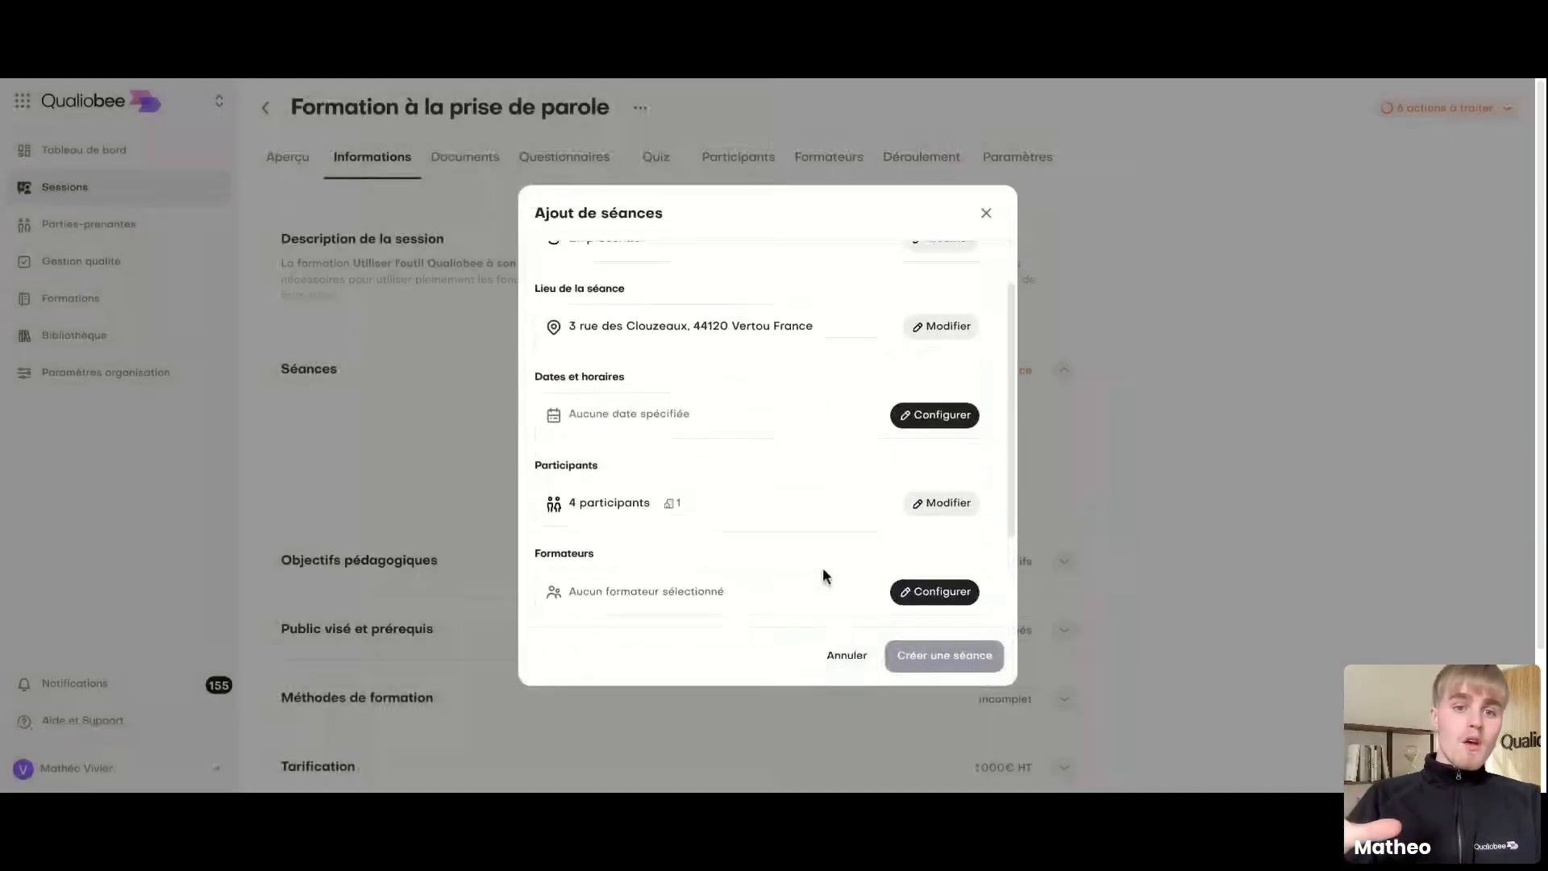
pyautogui.click(939, 415)
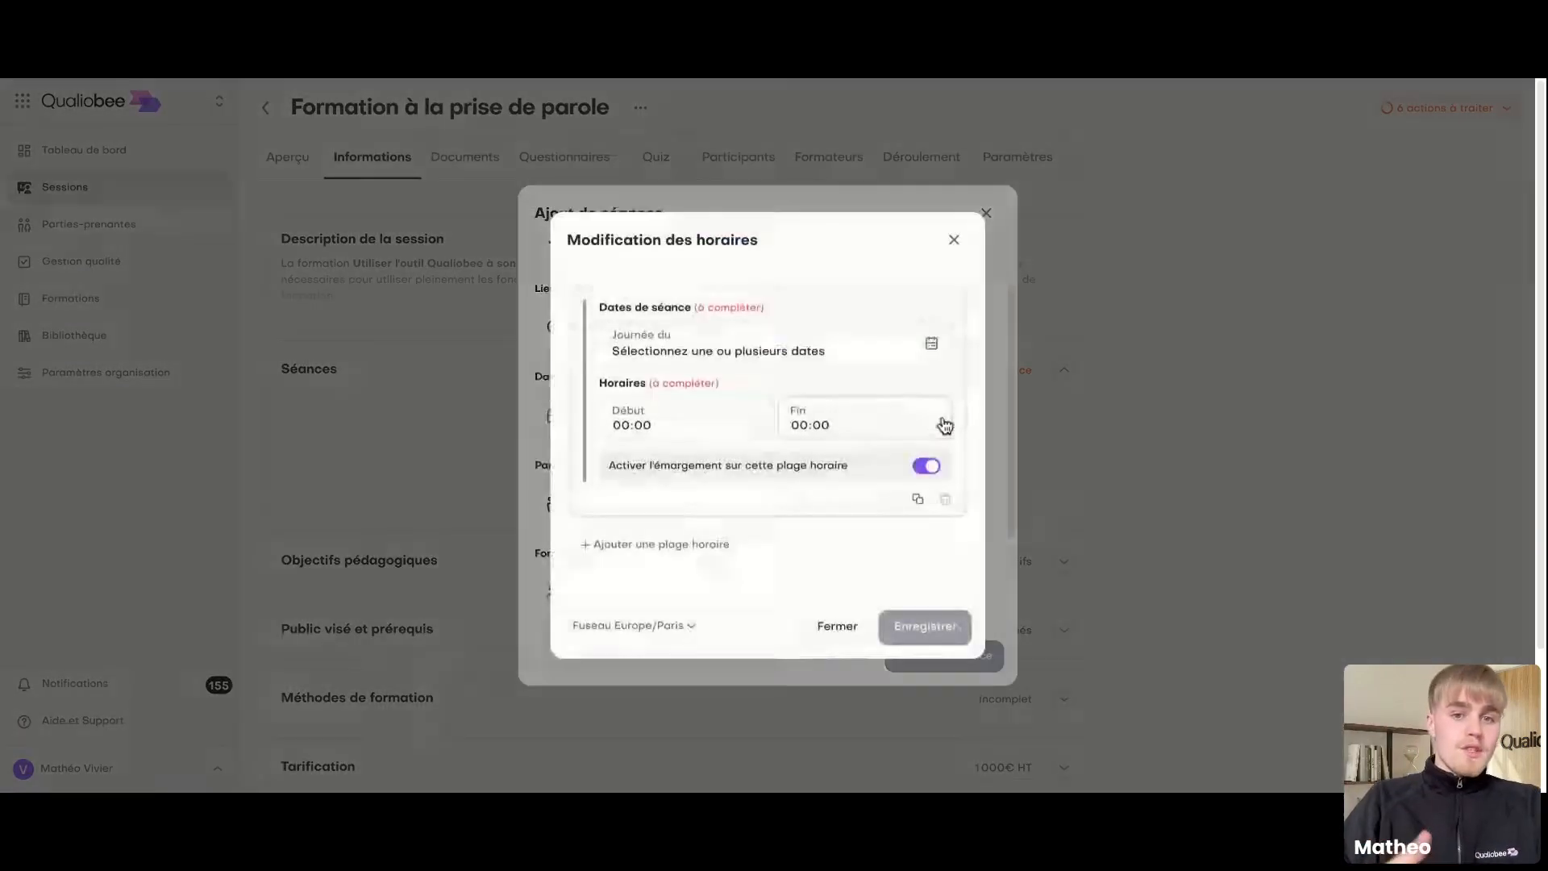
pyautogui.click(862, 349)
pyautogui.click(812, 389)
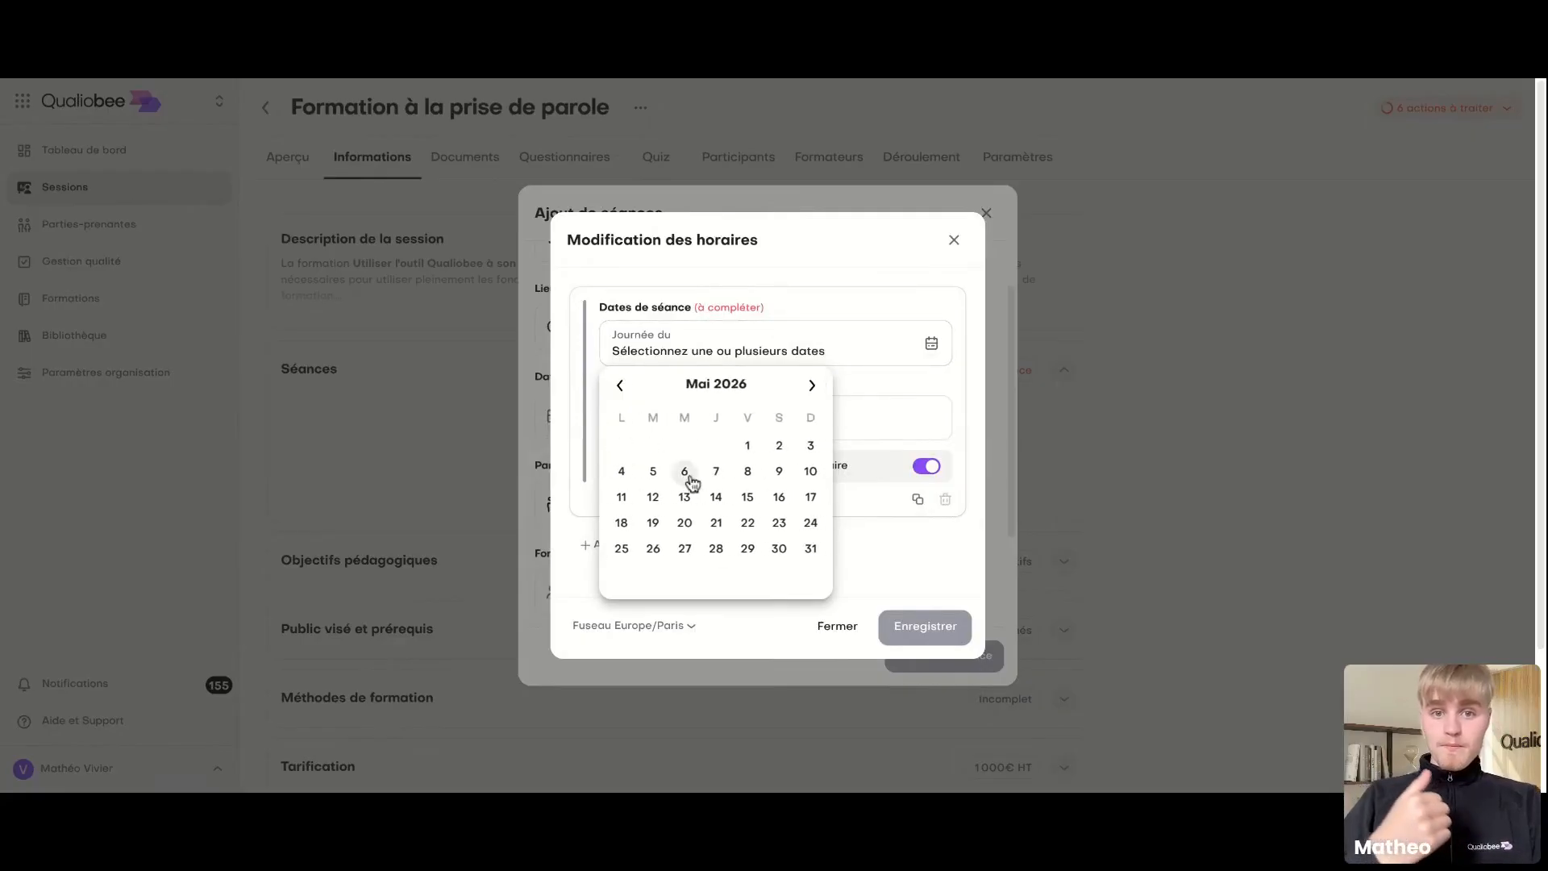
pyautogui.click(684, 550)
pyautogui.click(783, 283)
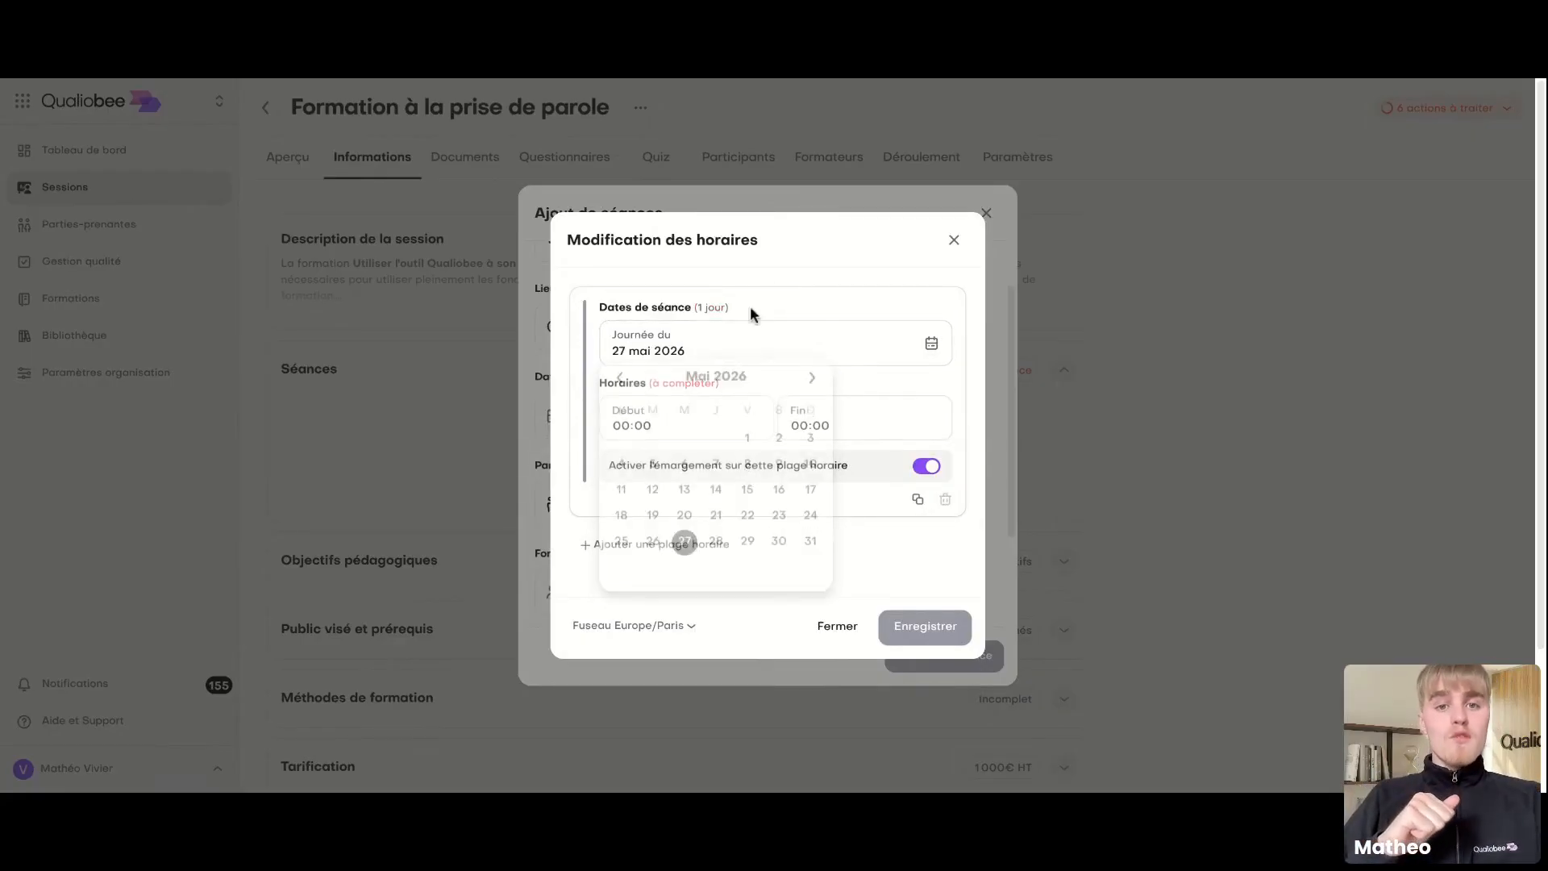
pyautogui.click(616, 431)
pyautogui.write('09')
pyautogui.press('Tab')
pyautogui.write('12')
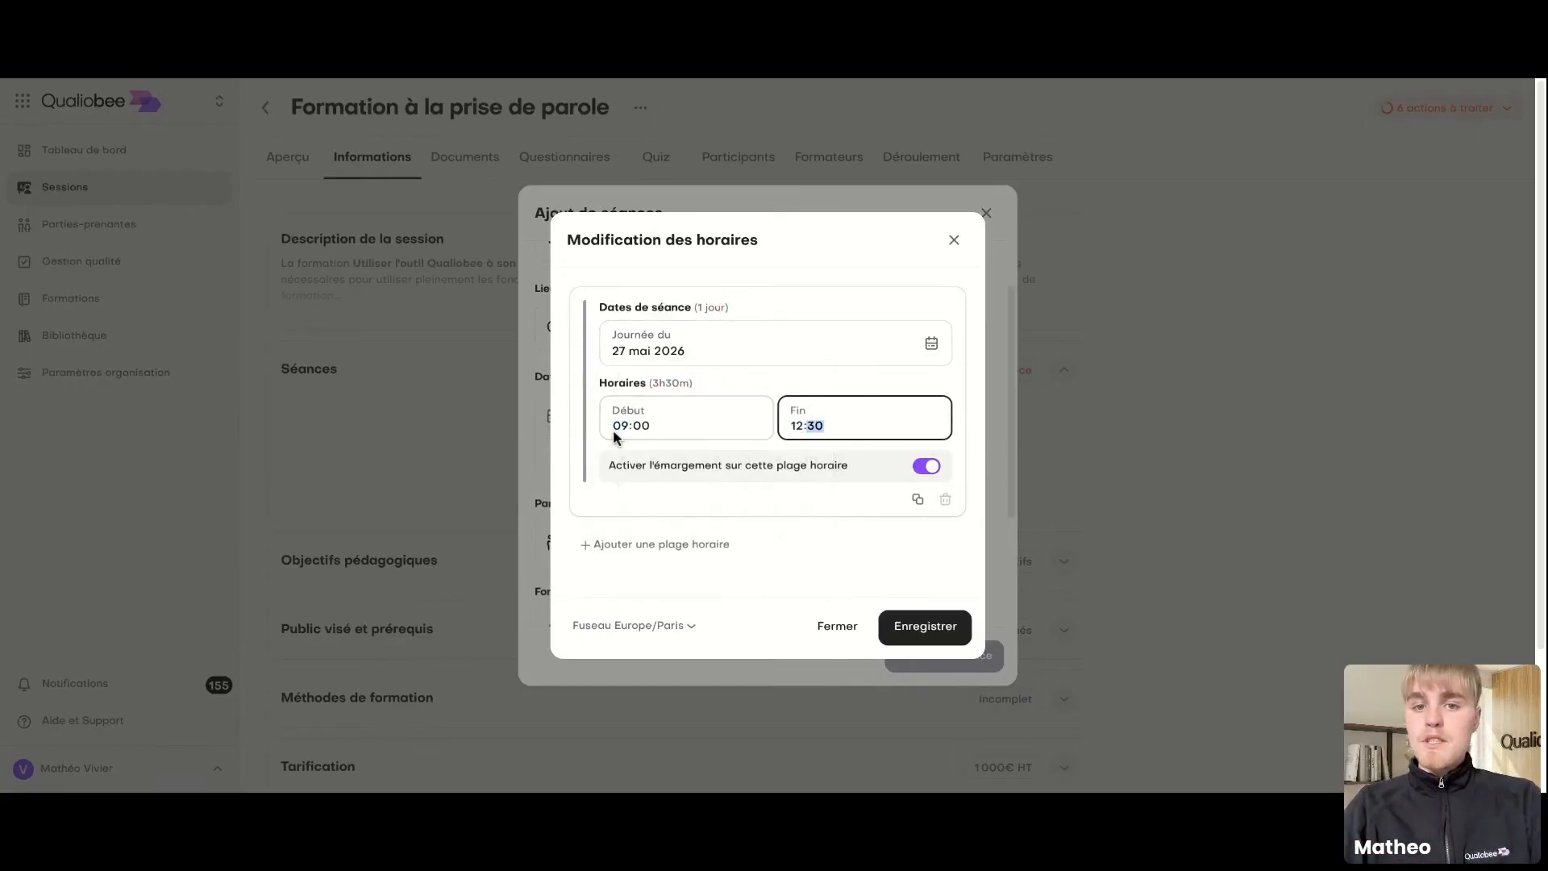
# Step: Duplicate the morning time slot, set the copy to 13:30 to 17:00 and save the schedule
pyautogui.click(917, 499)
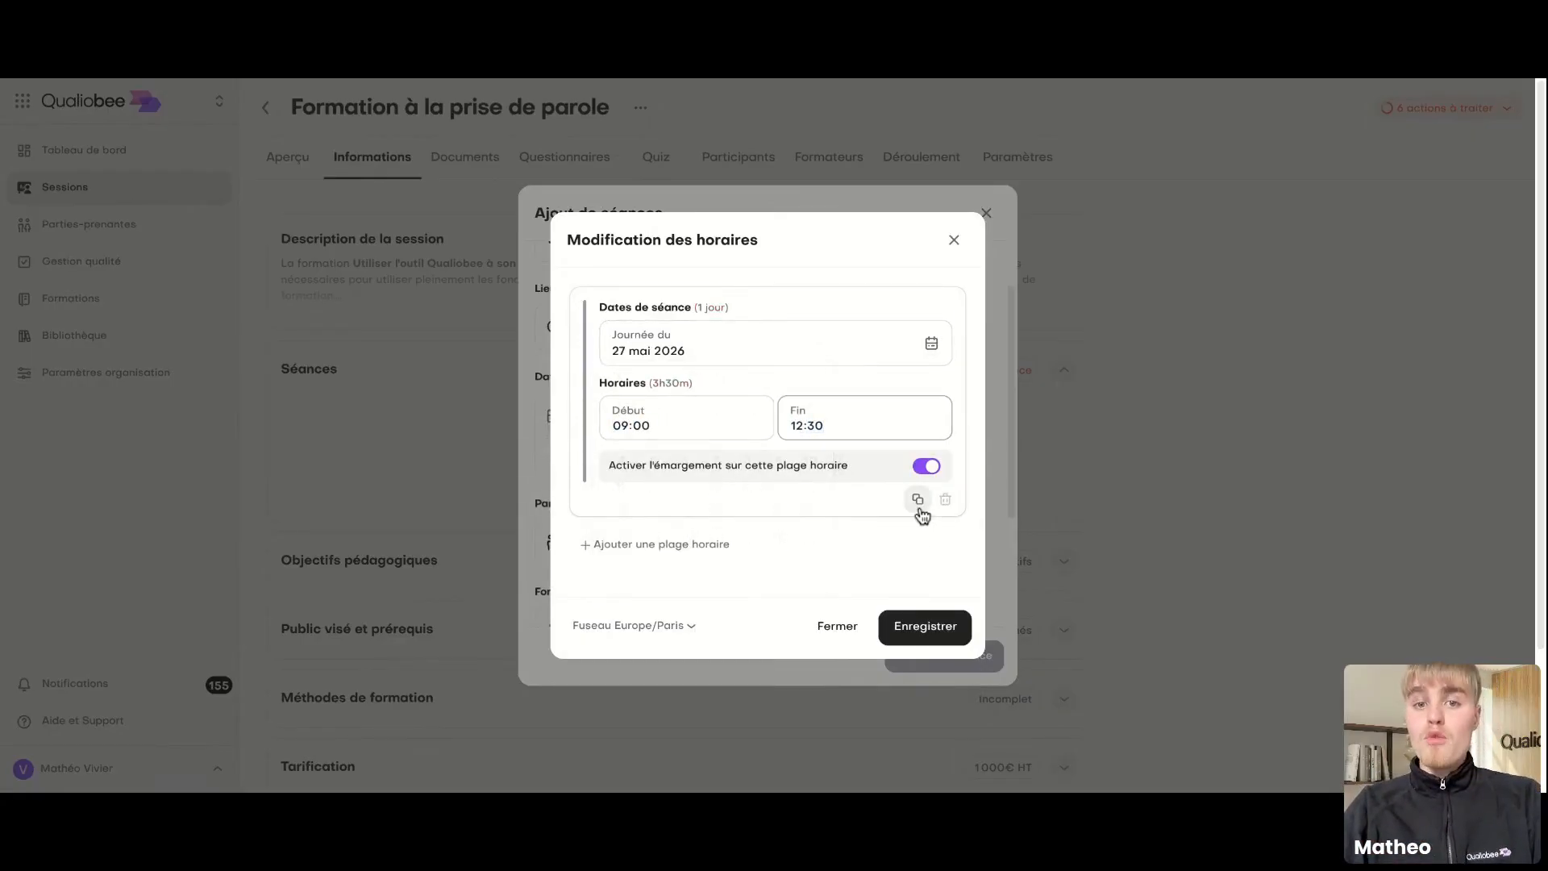
pyautogui.click(622, 434)
pyautogui.write('13')
pyautogui.press('Tab')
pyautogui.write('17')
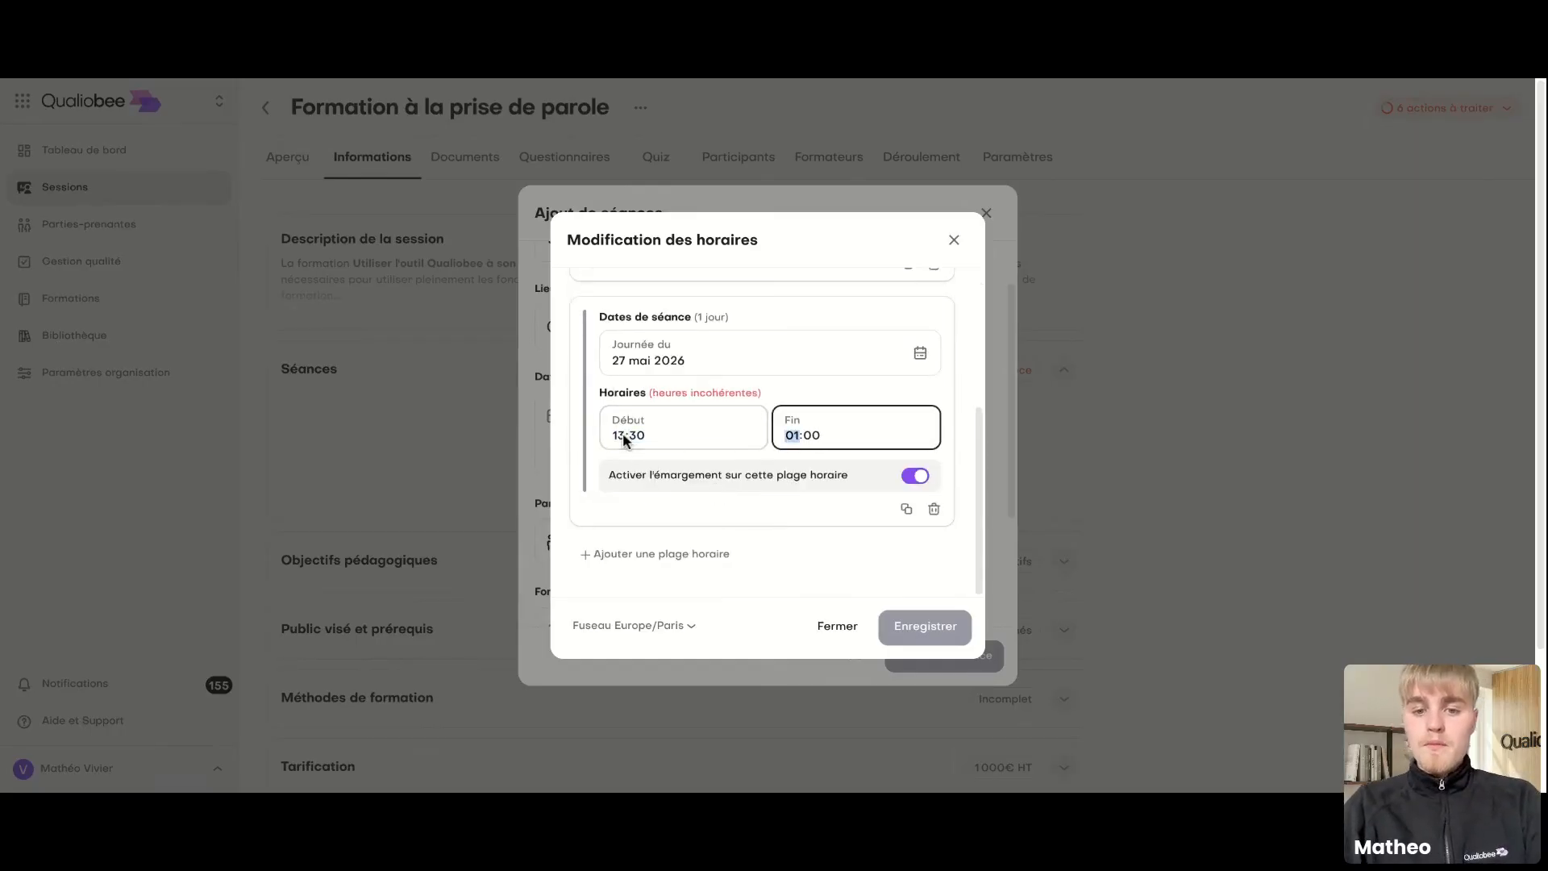
pyautogui.click(921, 637)
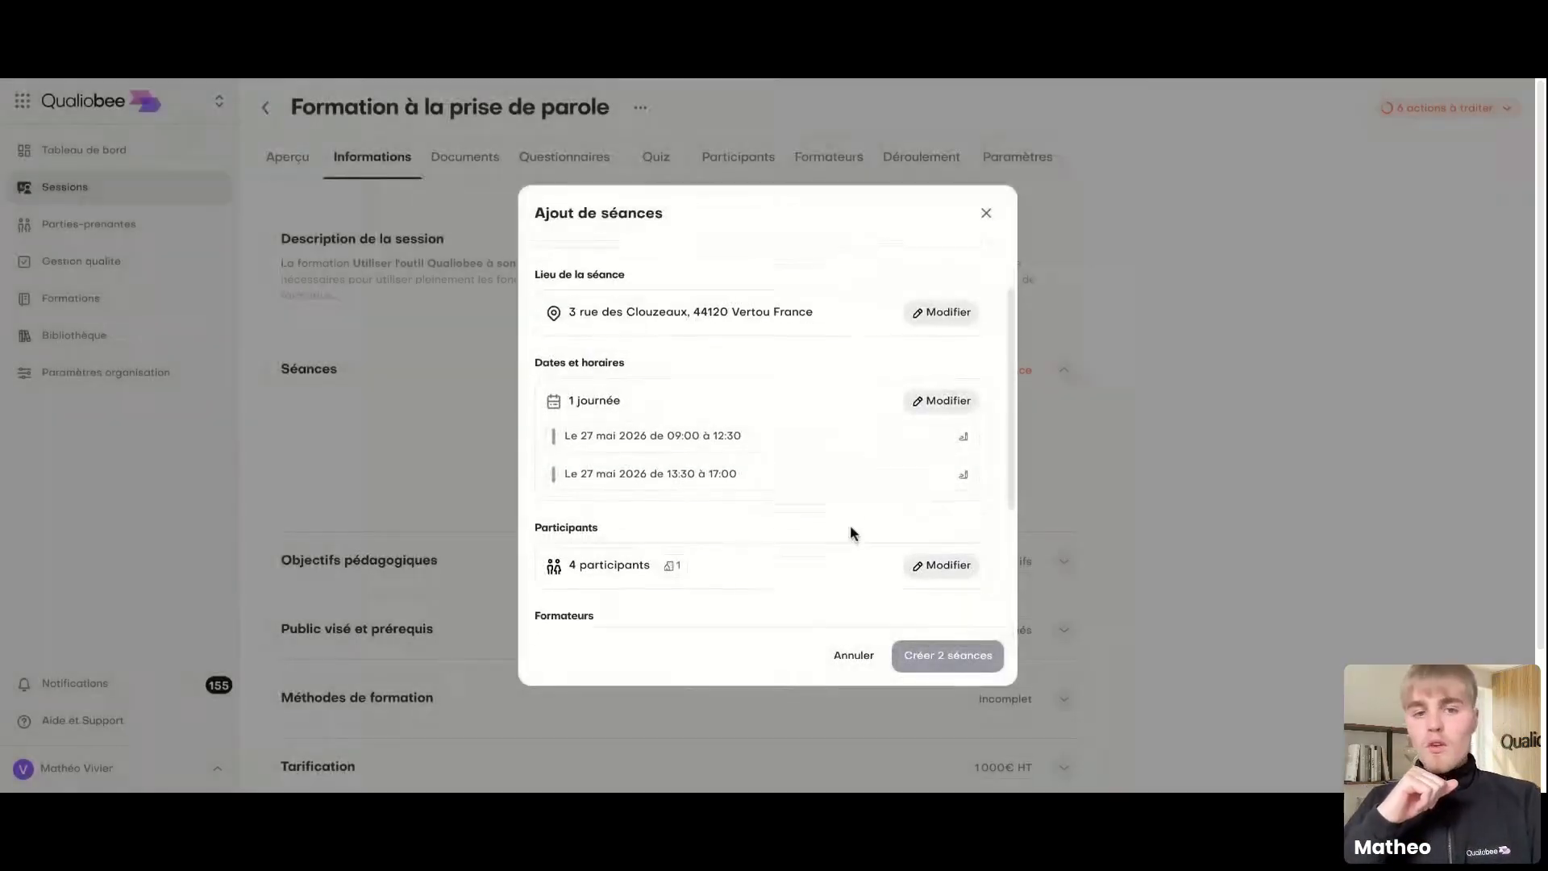
# Step: Assign the trainer with a profile photo and a beehelp.fr address as formateur of the séances
pyautogui.scroll(-2, 849, 524)
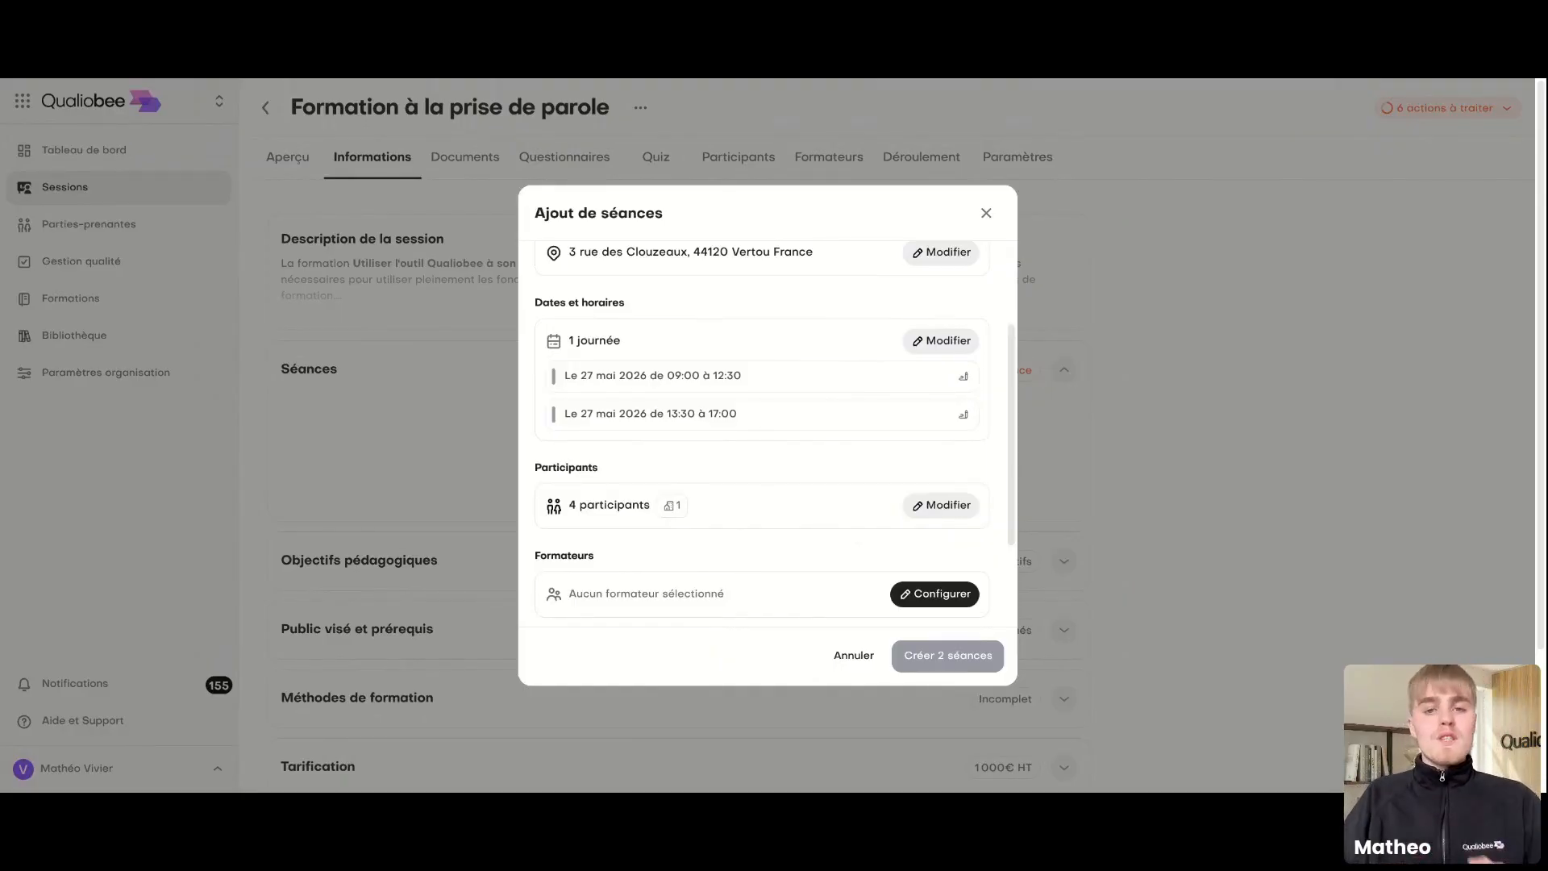
pyautogui.scroll(-2, 866, 484)
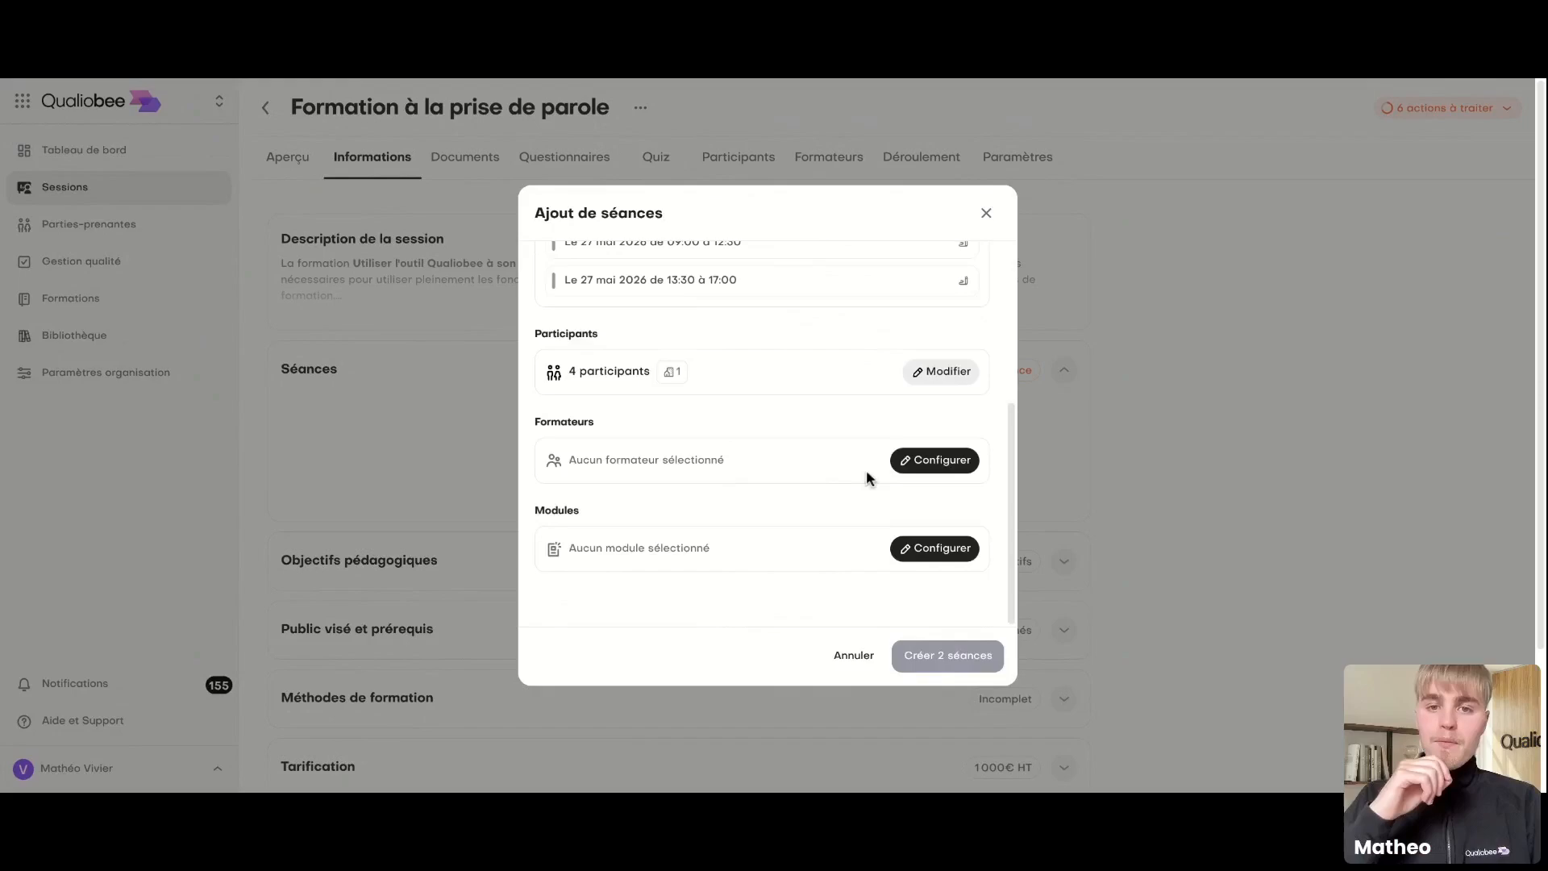
pyautogui.click(927, 467)
pyautogui.scroll(-3, 928, 477)
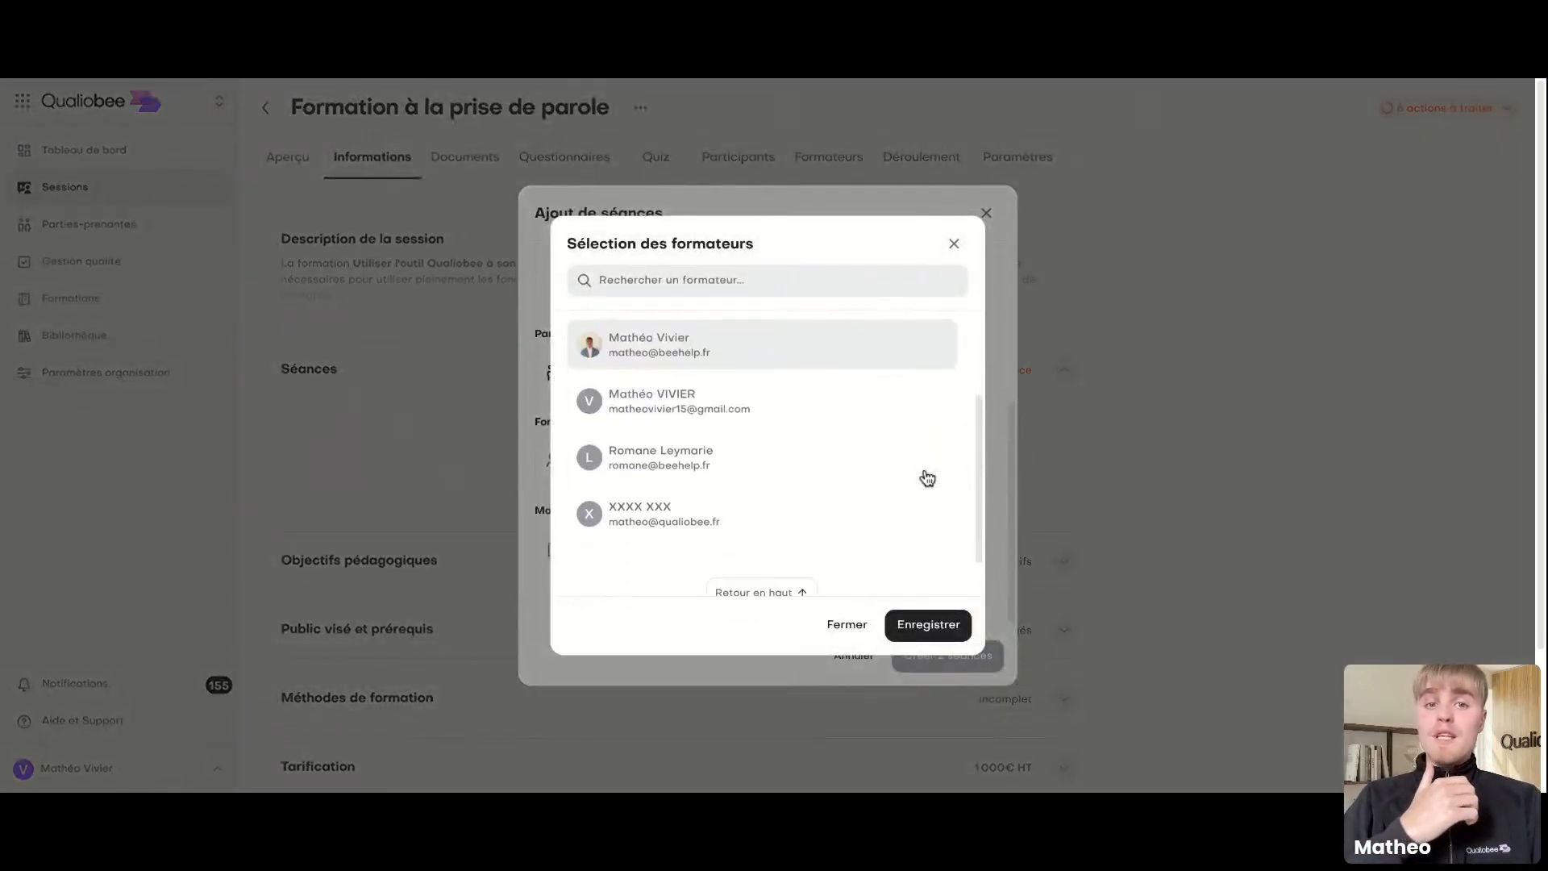
pyautogui.click(648, 345)
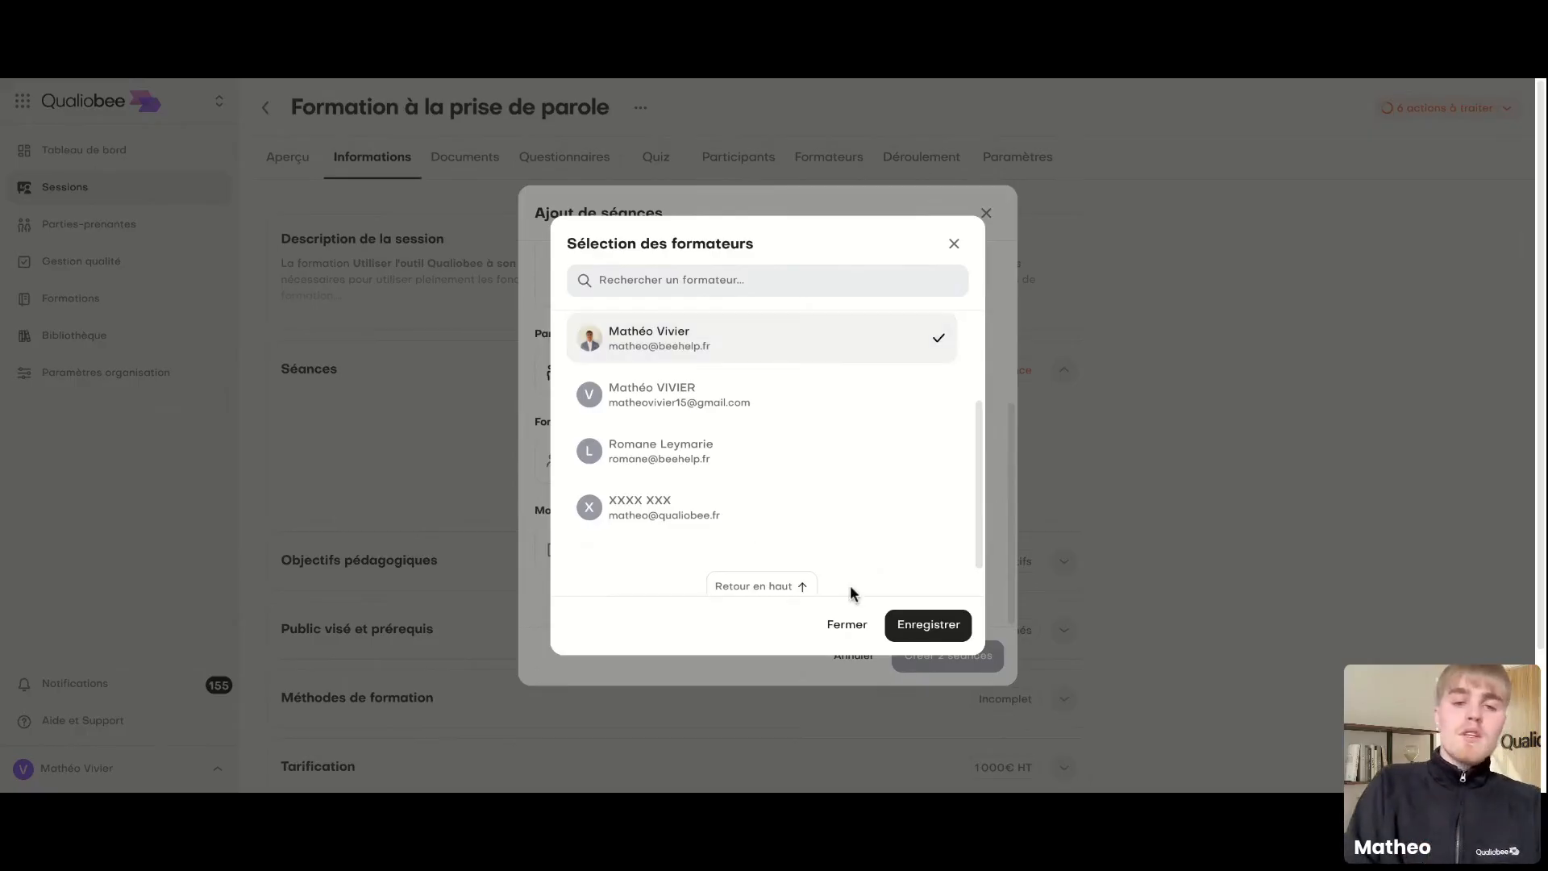
pyautogui.click(921, 637)
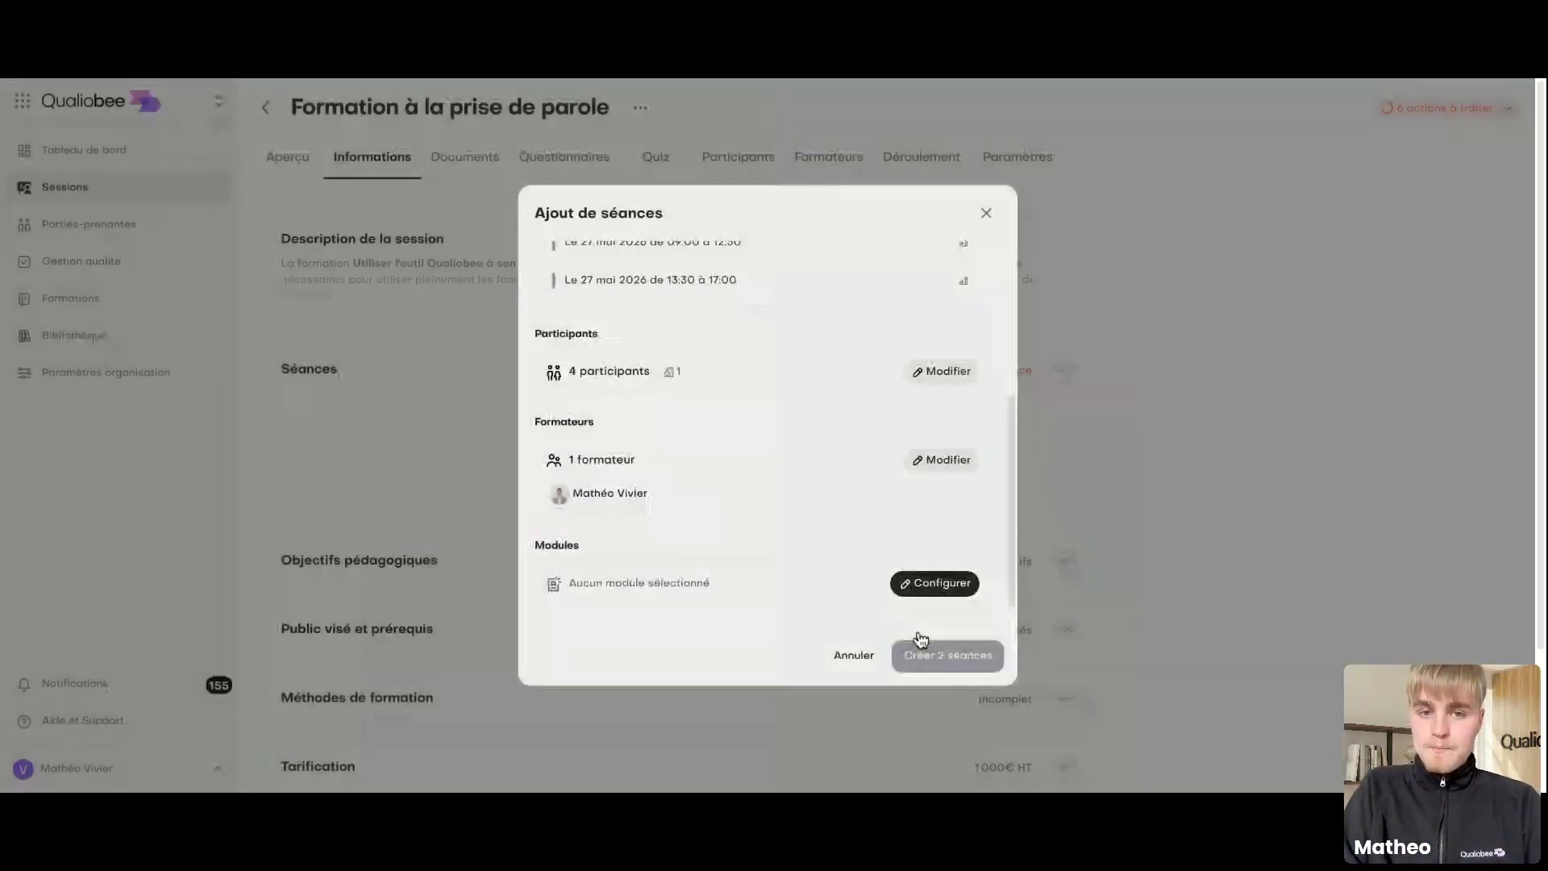
# Step: Select all modules for the séances and create the two séances
pyautogui.scroll(-1, 844, 491)
pyautogui.click(907, 546)
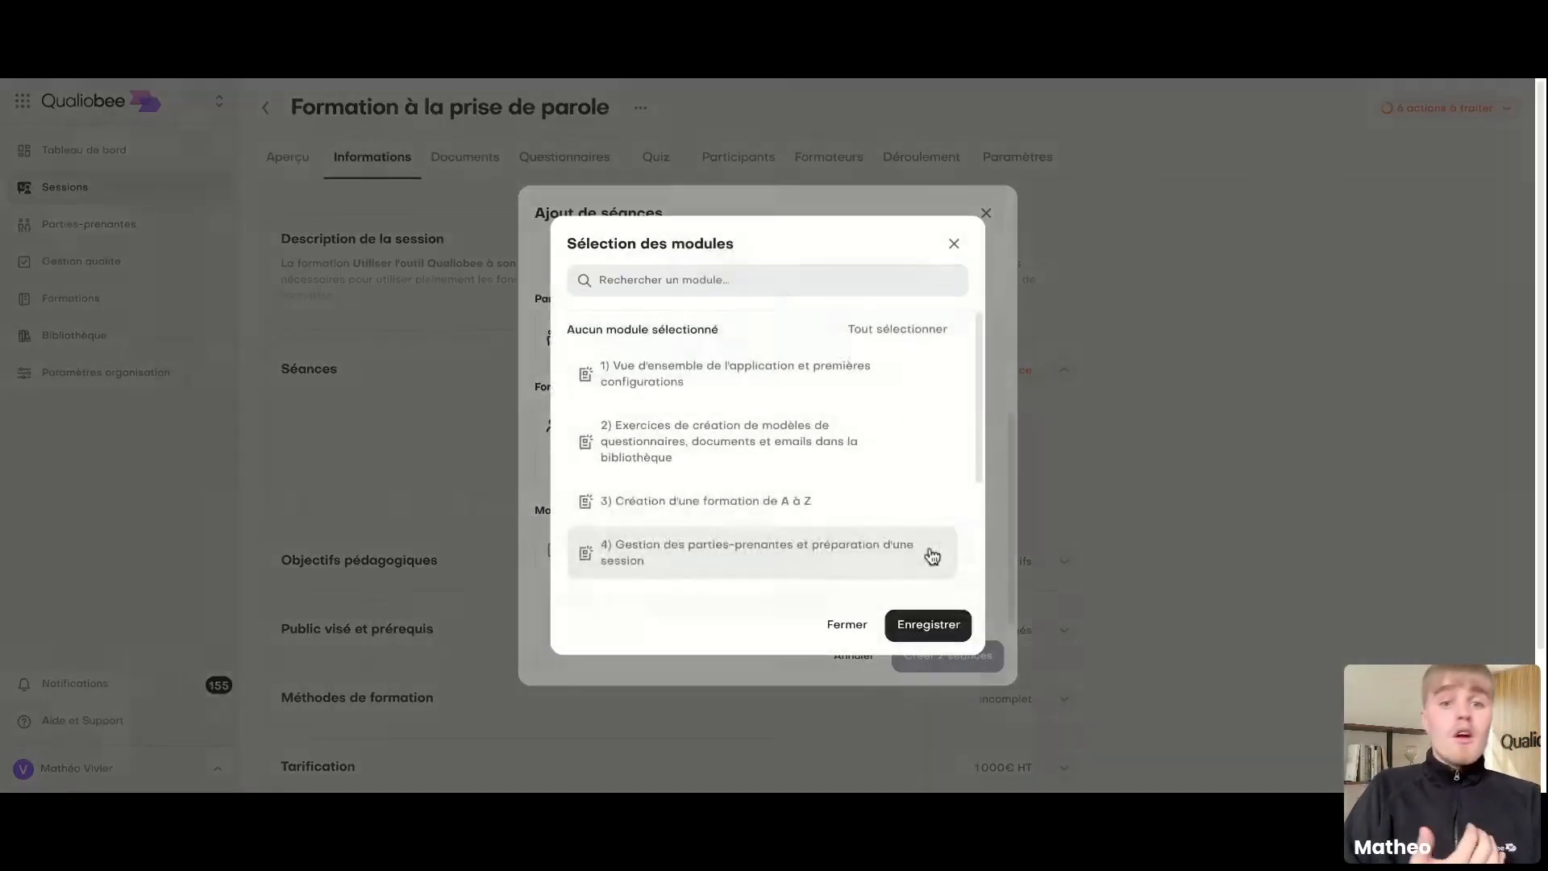
pyautogui.click(892, 338)
pyautogui.scroll(-3, 762, 560)
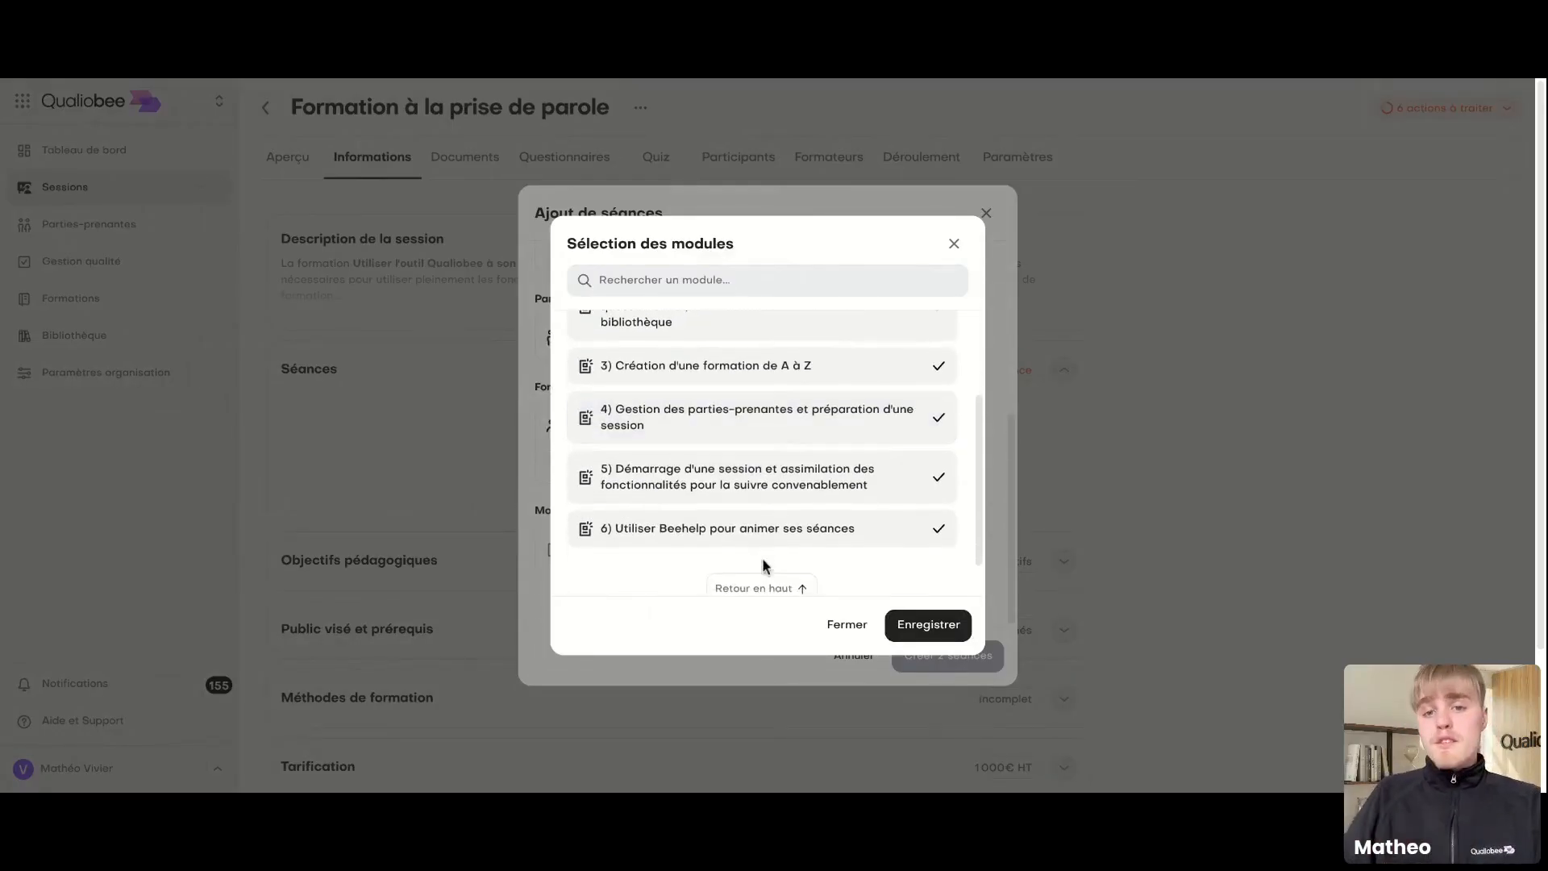
pyautogui.click(934, 636)
pyautogui.click(945, 661)
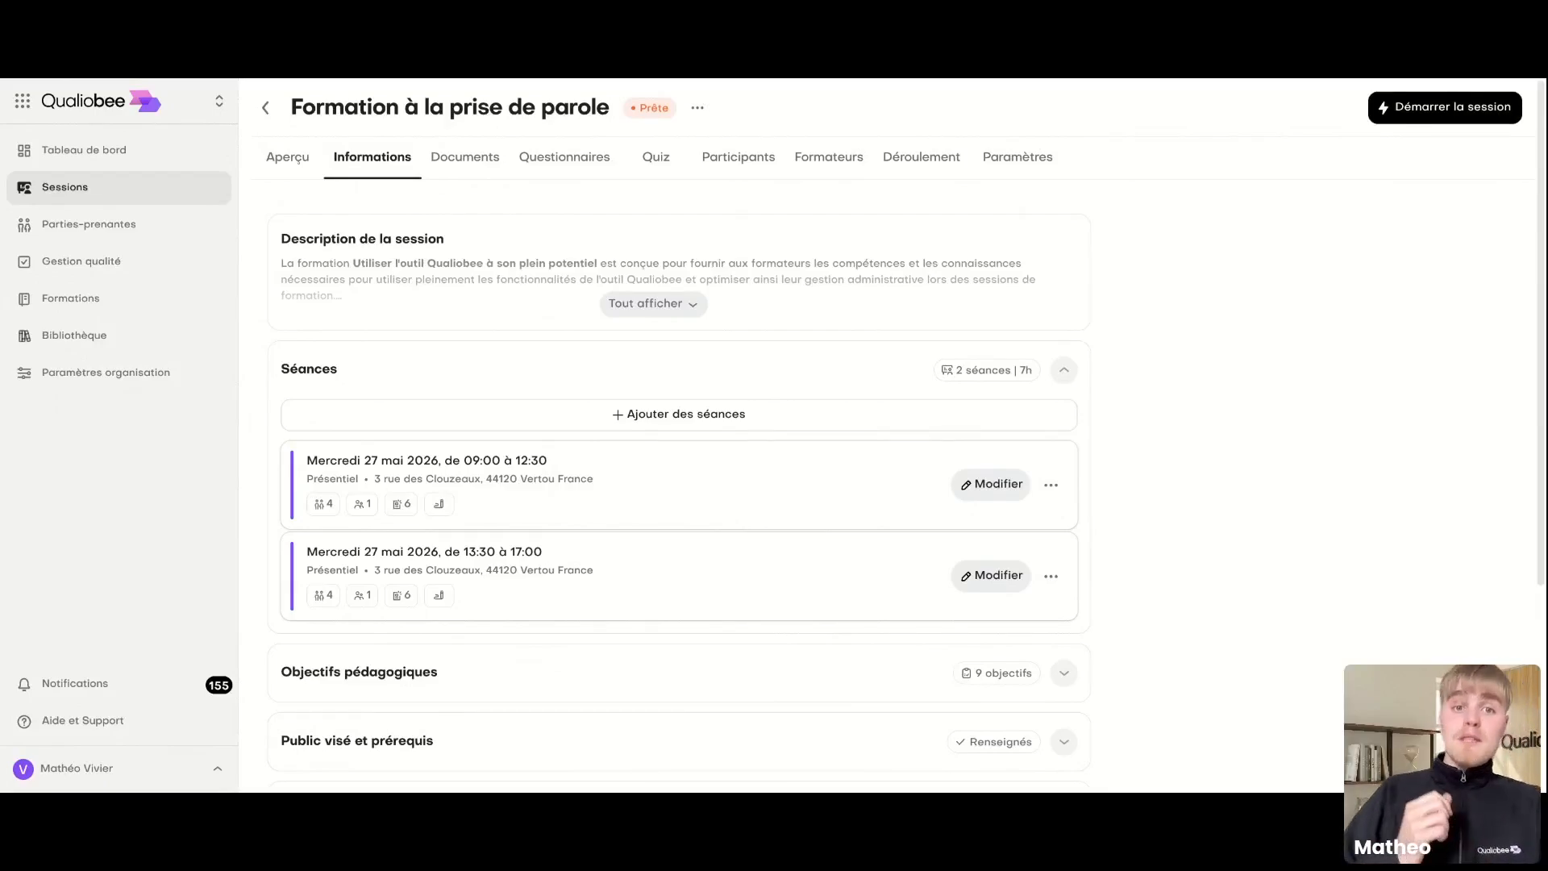
# Step: Start the session from its récapitulatif and review the actions planned au démarrage in its Déroulement
pyautogui.click(1443, 108)
pyautogui.moveTo(582, 526)
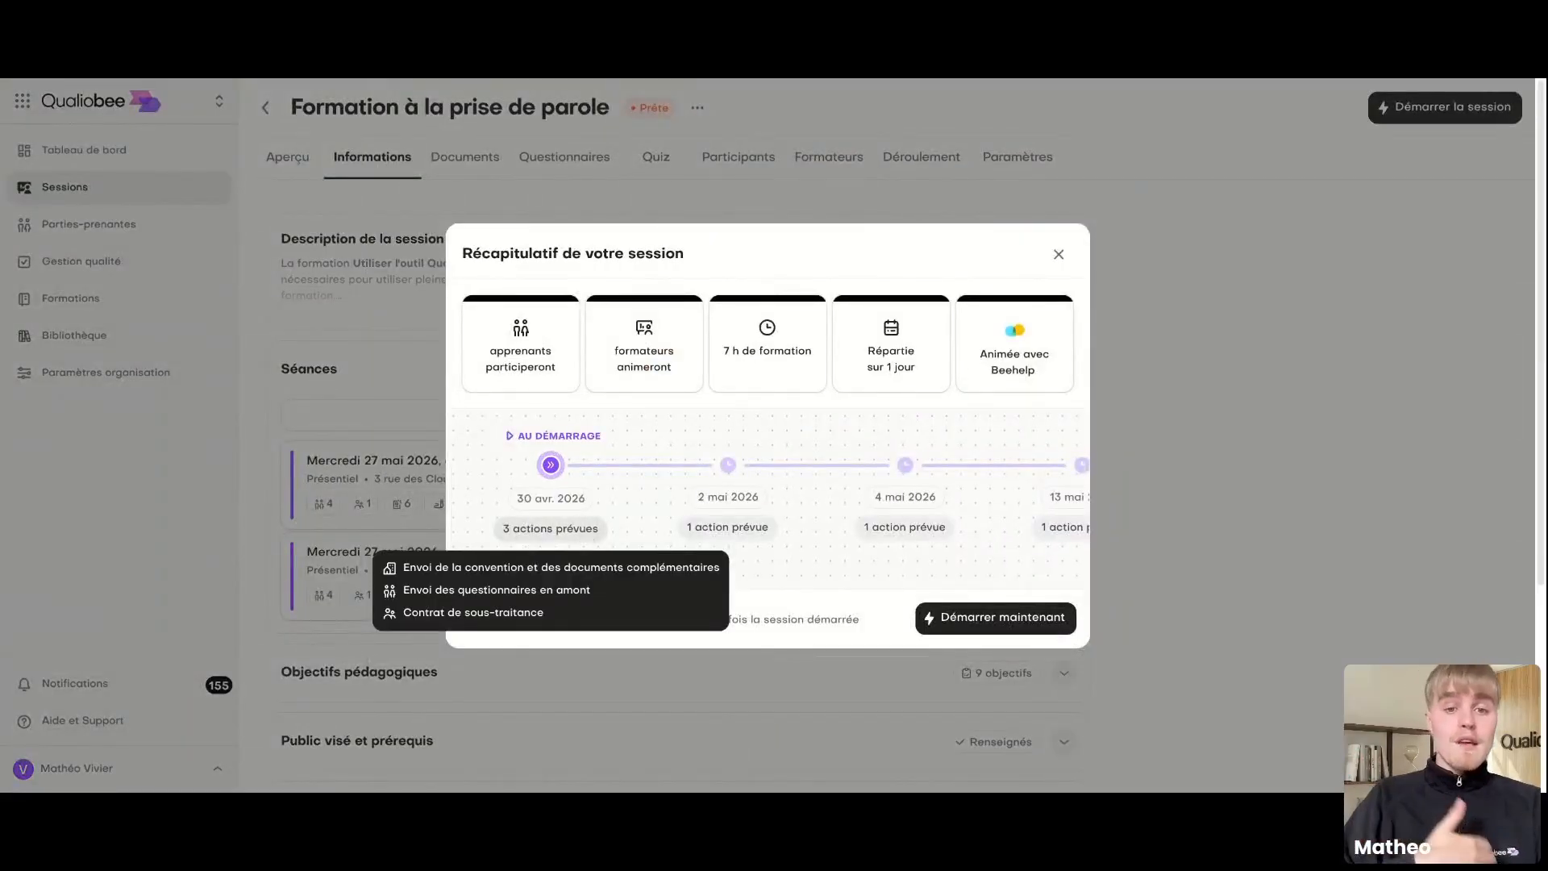
pyautogui.click(994, 625)
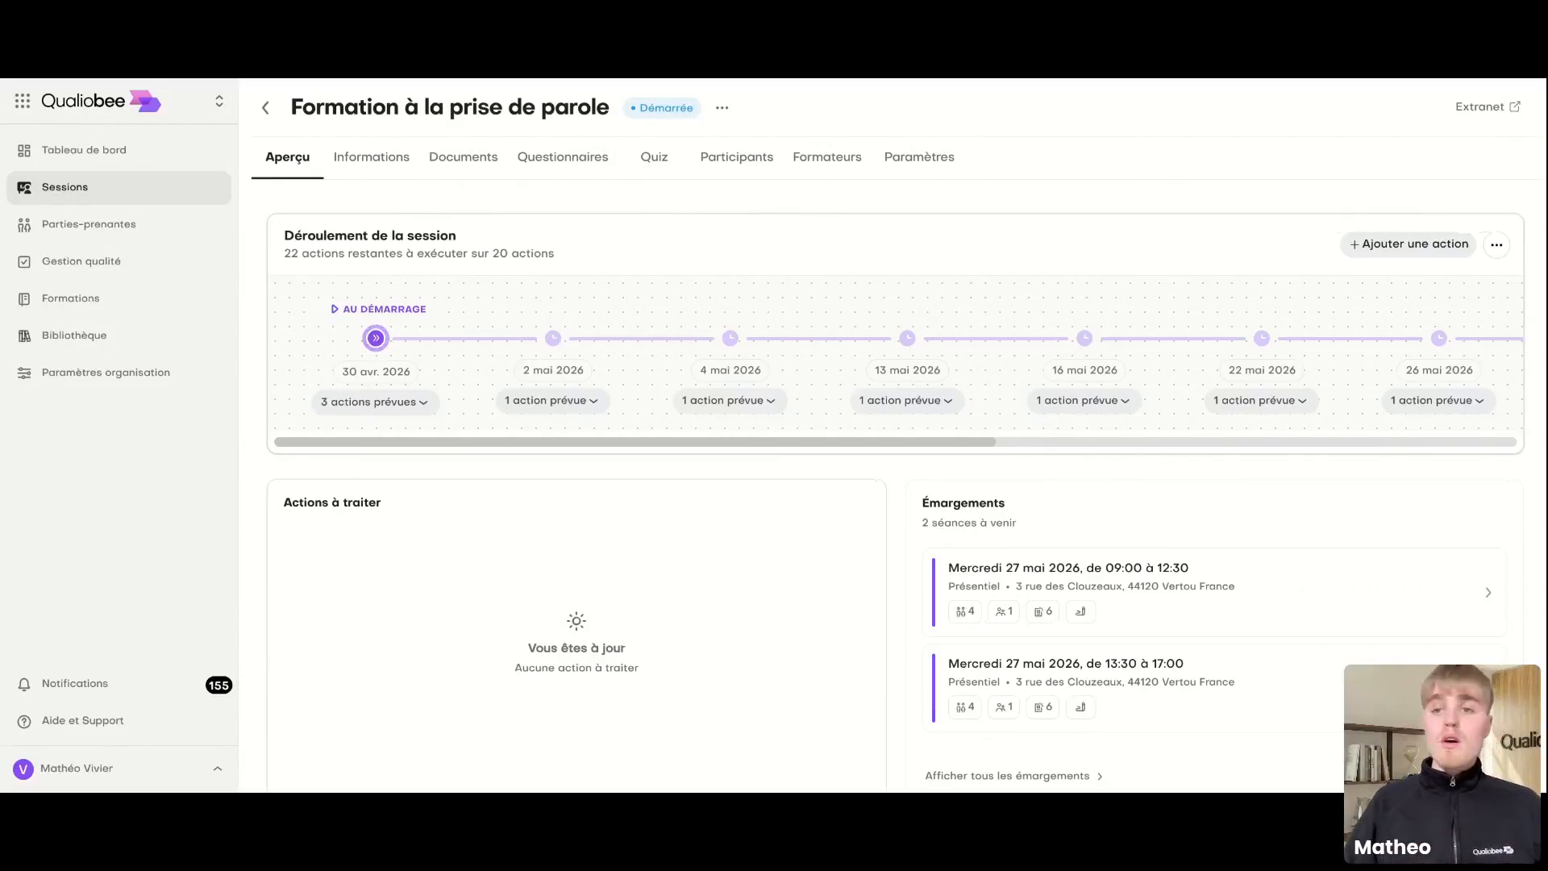
pyautogui.moveTo(532, 411)
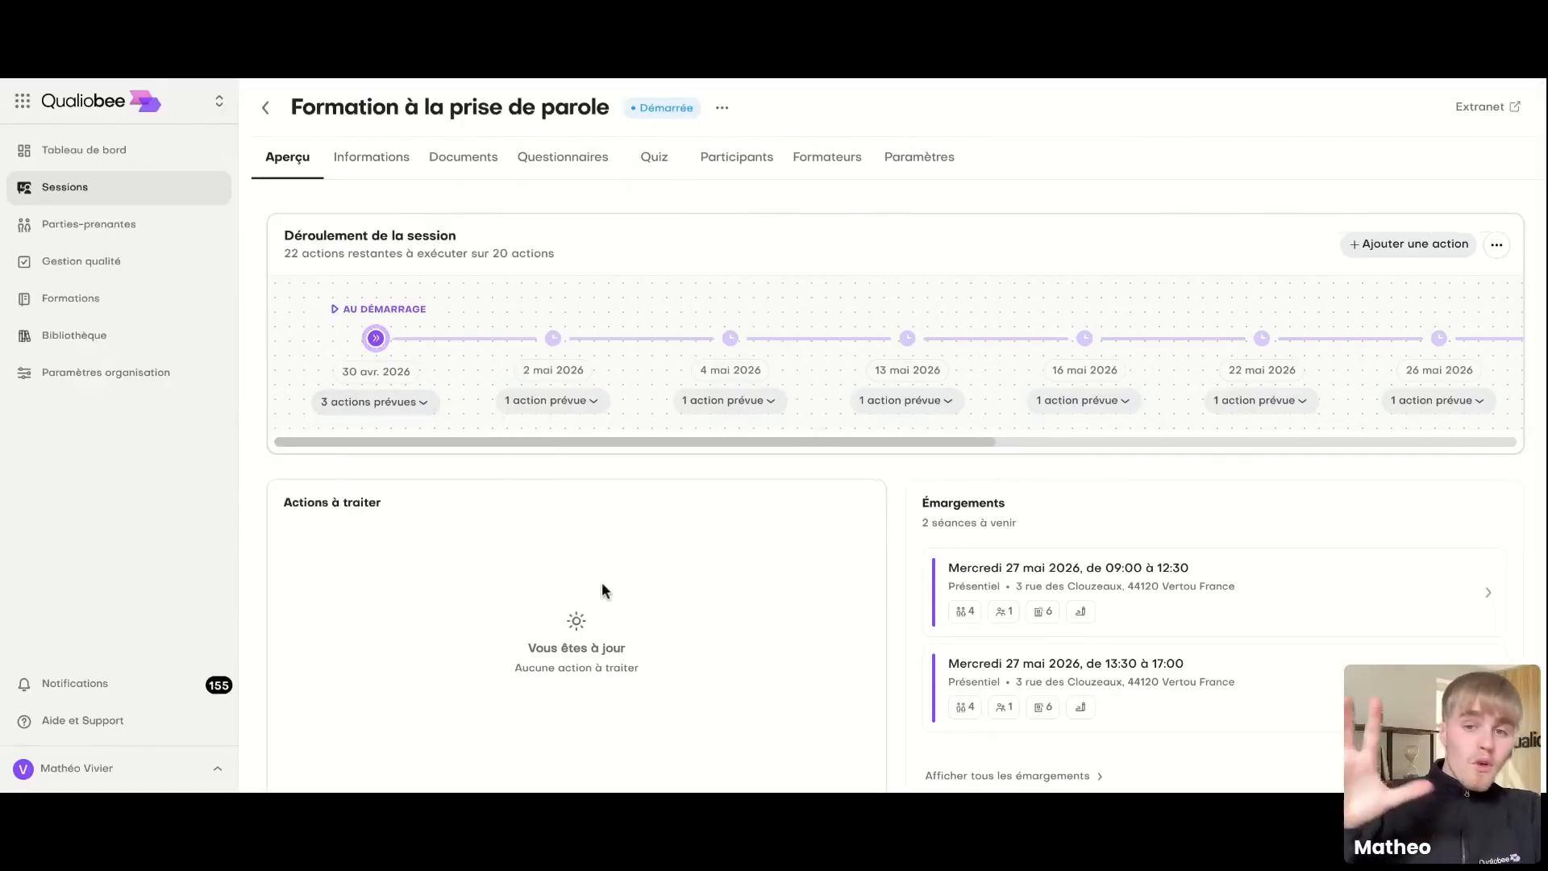
pyautogui.moveTo(382, 418)
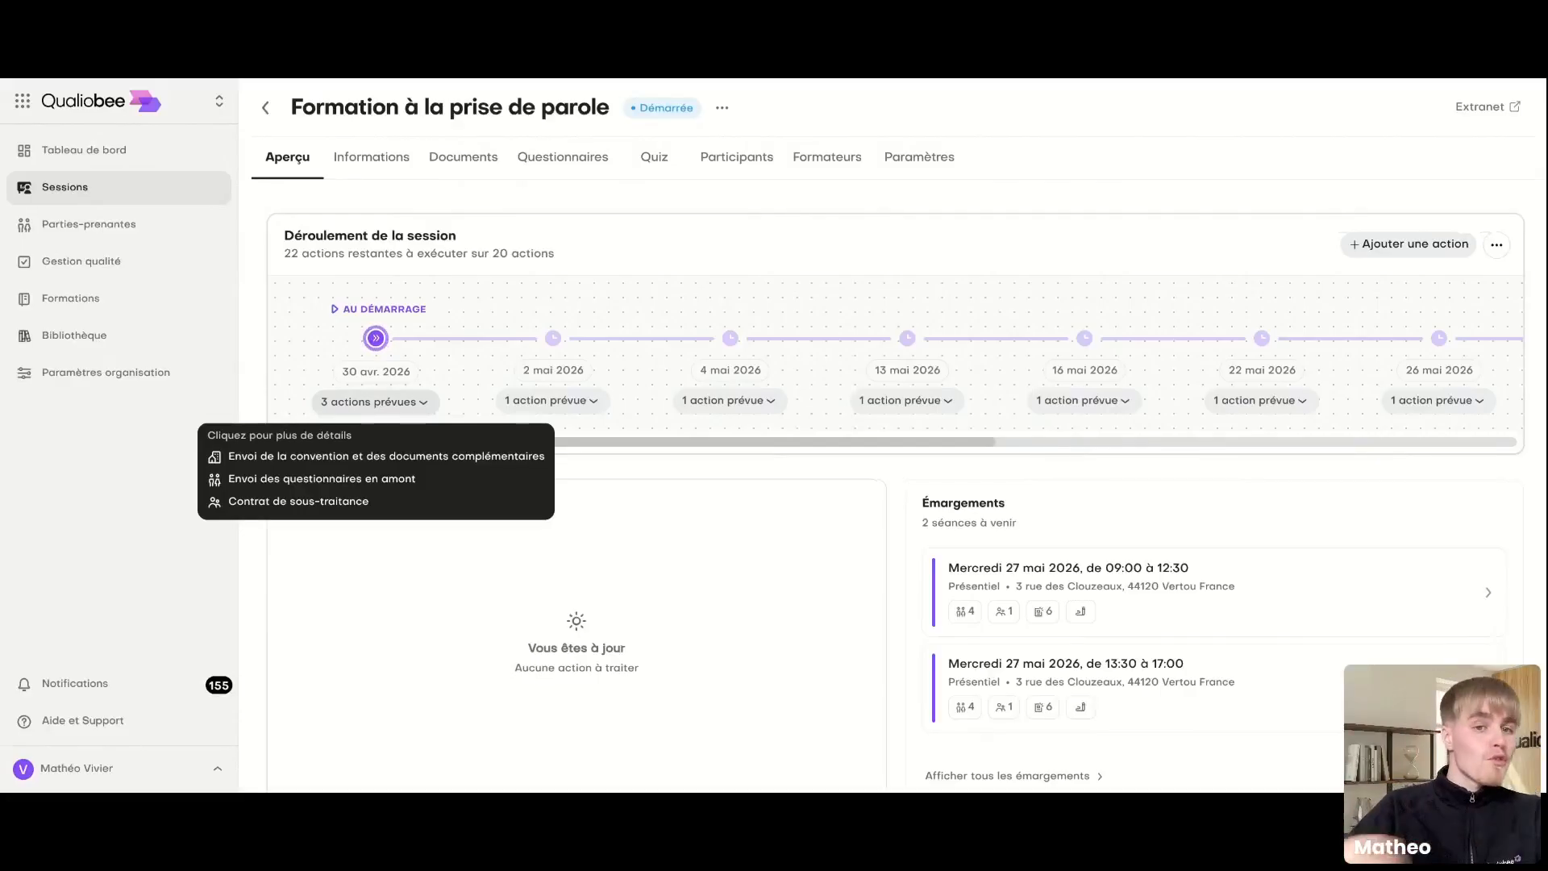
# Step: Open the émargement of the 27 mai 2026, 09:00 to 12:30 séance and view its attendance code and QR code
pyautogui.click(1176, 586)
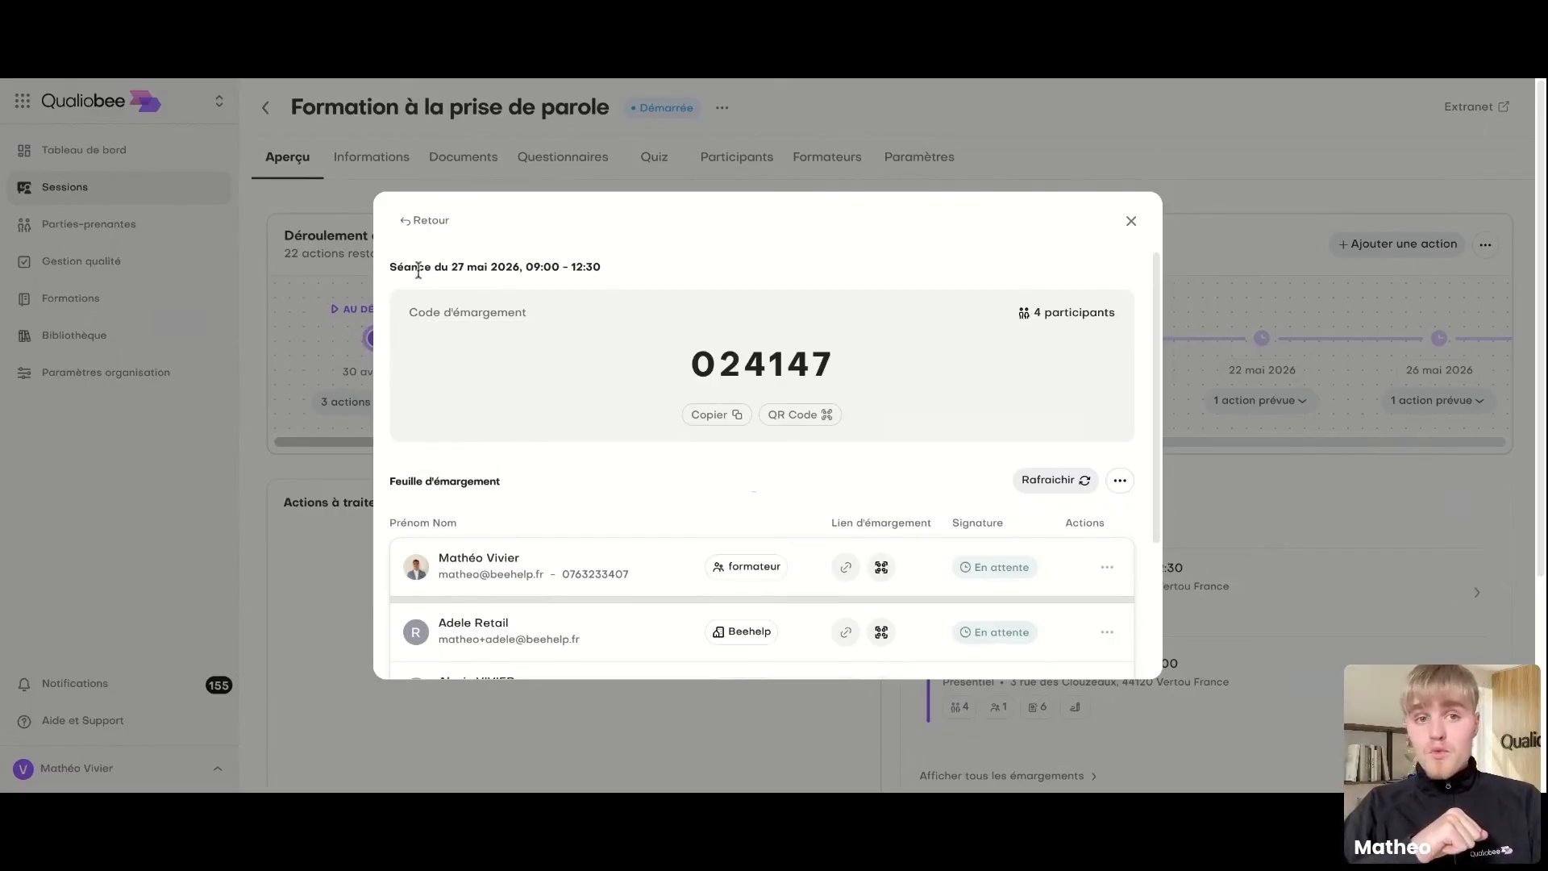
pyautogui.doubleClick(527, 267)
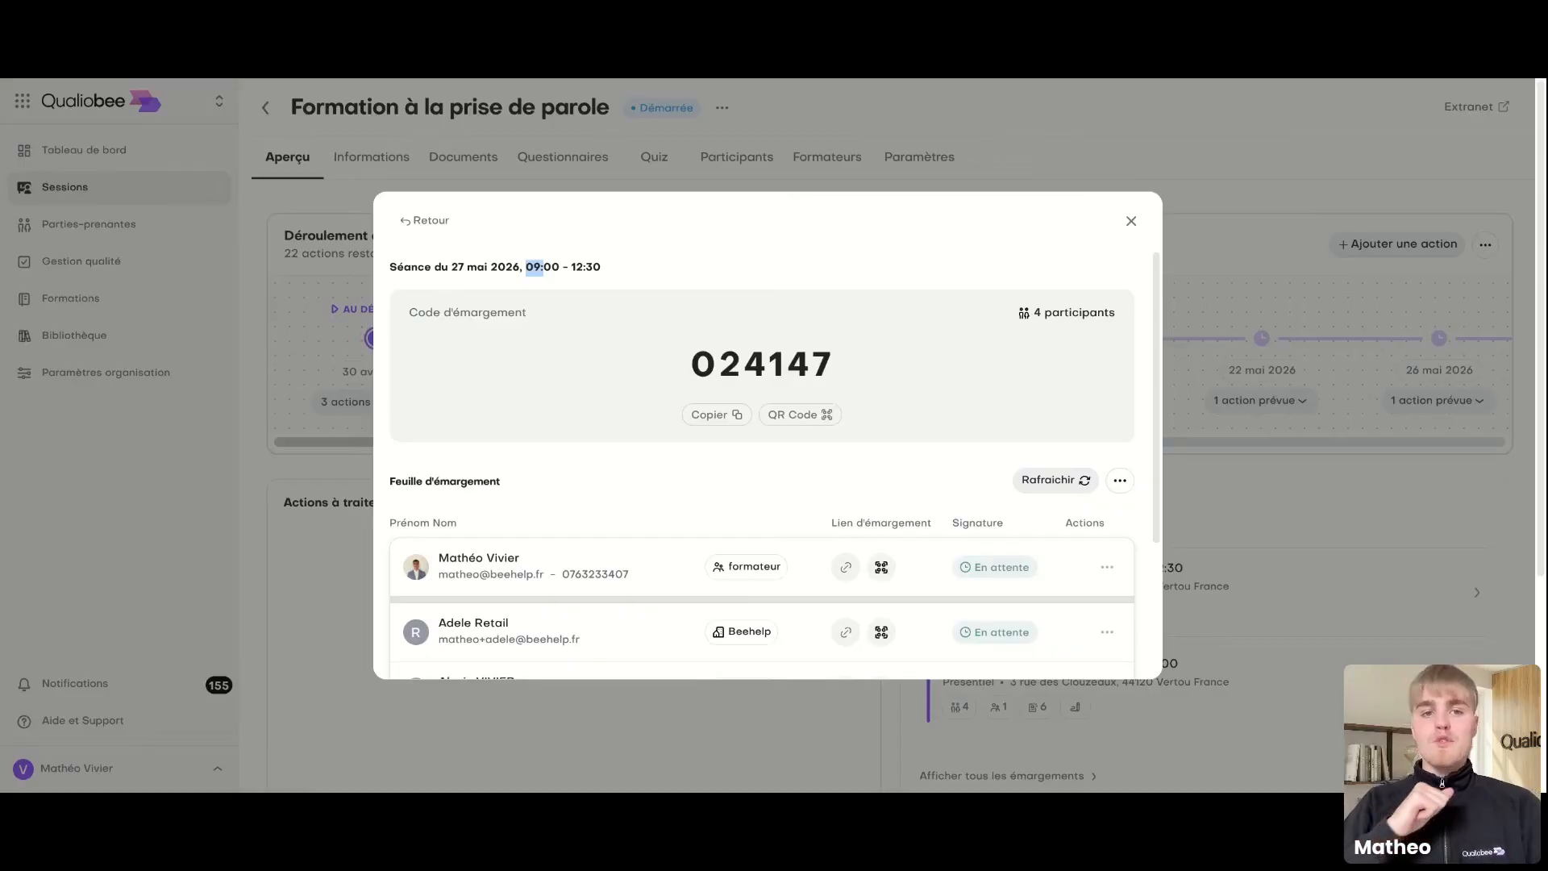
pyautogui.moveTo(655, 376); pyautogui.dragTo(888, 371)
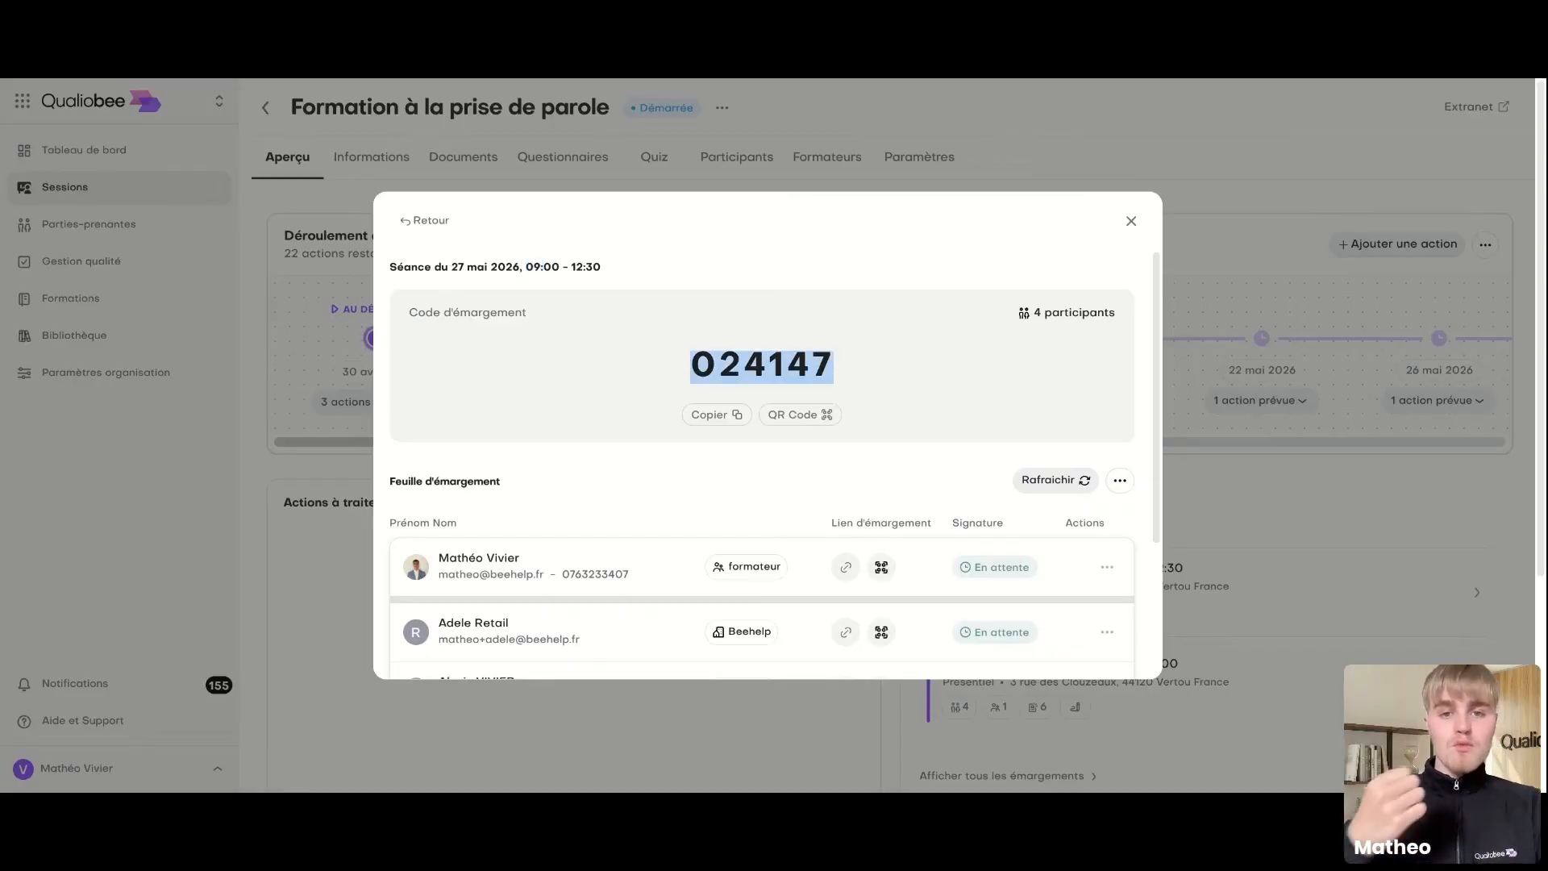
pyautogui.click(809, 418)
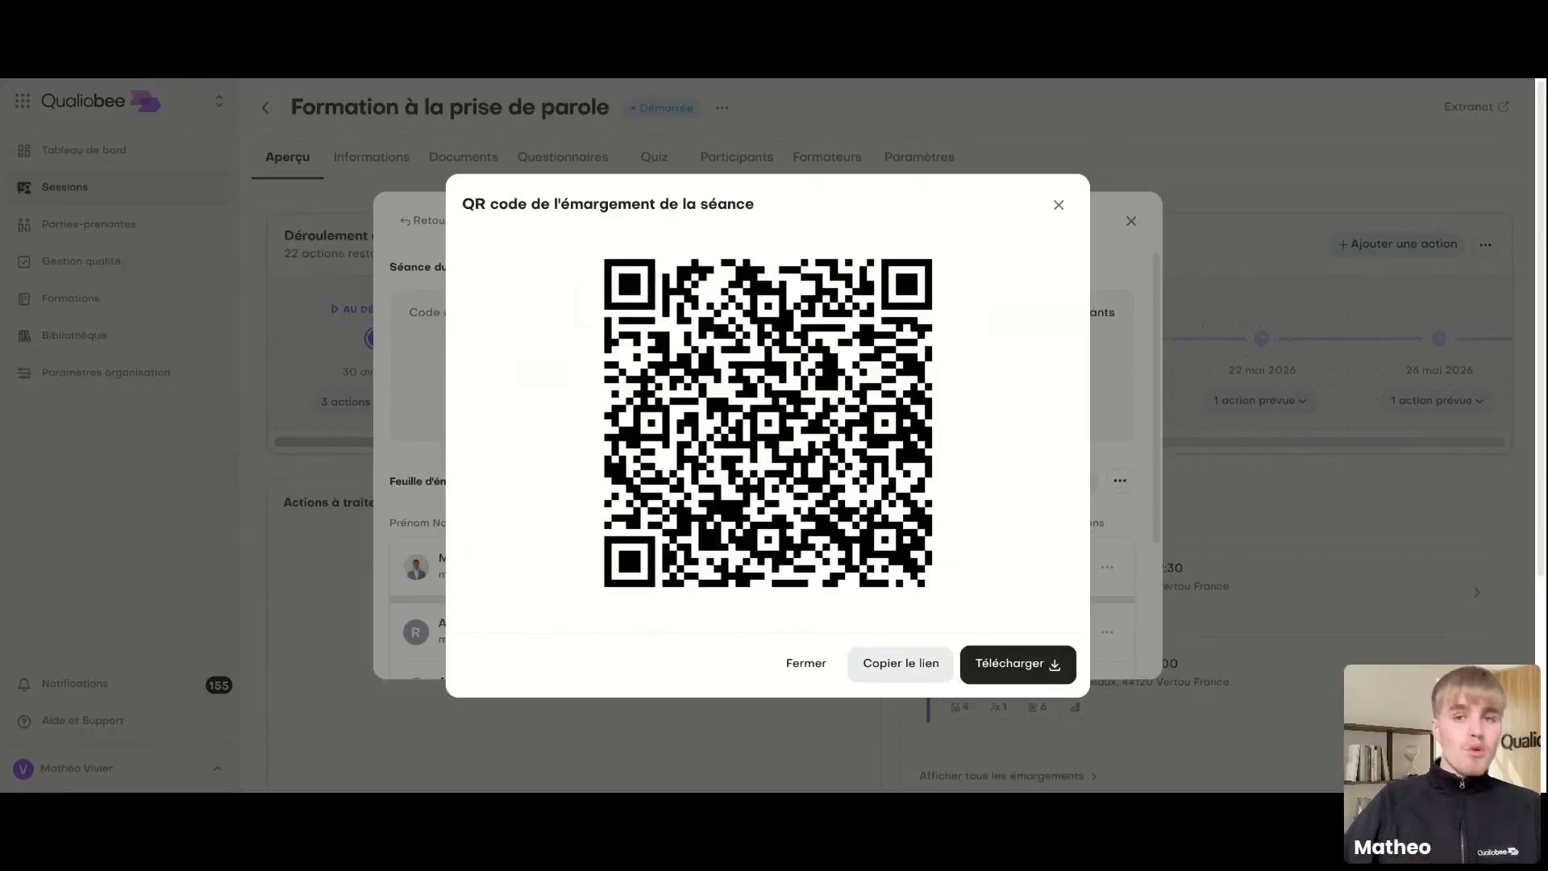
pyautogui.click(1058, 204)
# Step: Record a handwritten signature of presence for the first Beehelp participant on the 27 mai 2026, 09:00 feuille d'émargement
pyautogui.scroll(-2, 896, 405)
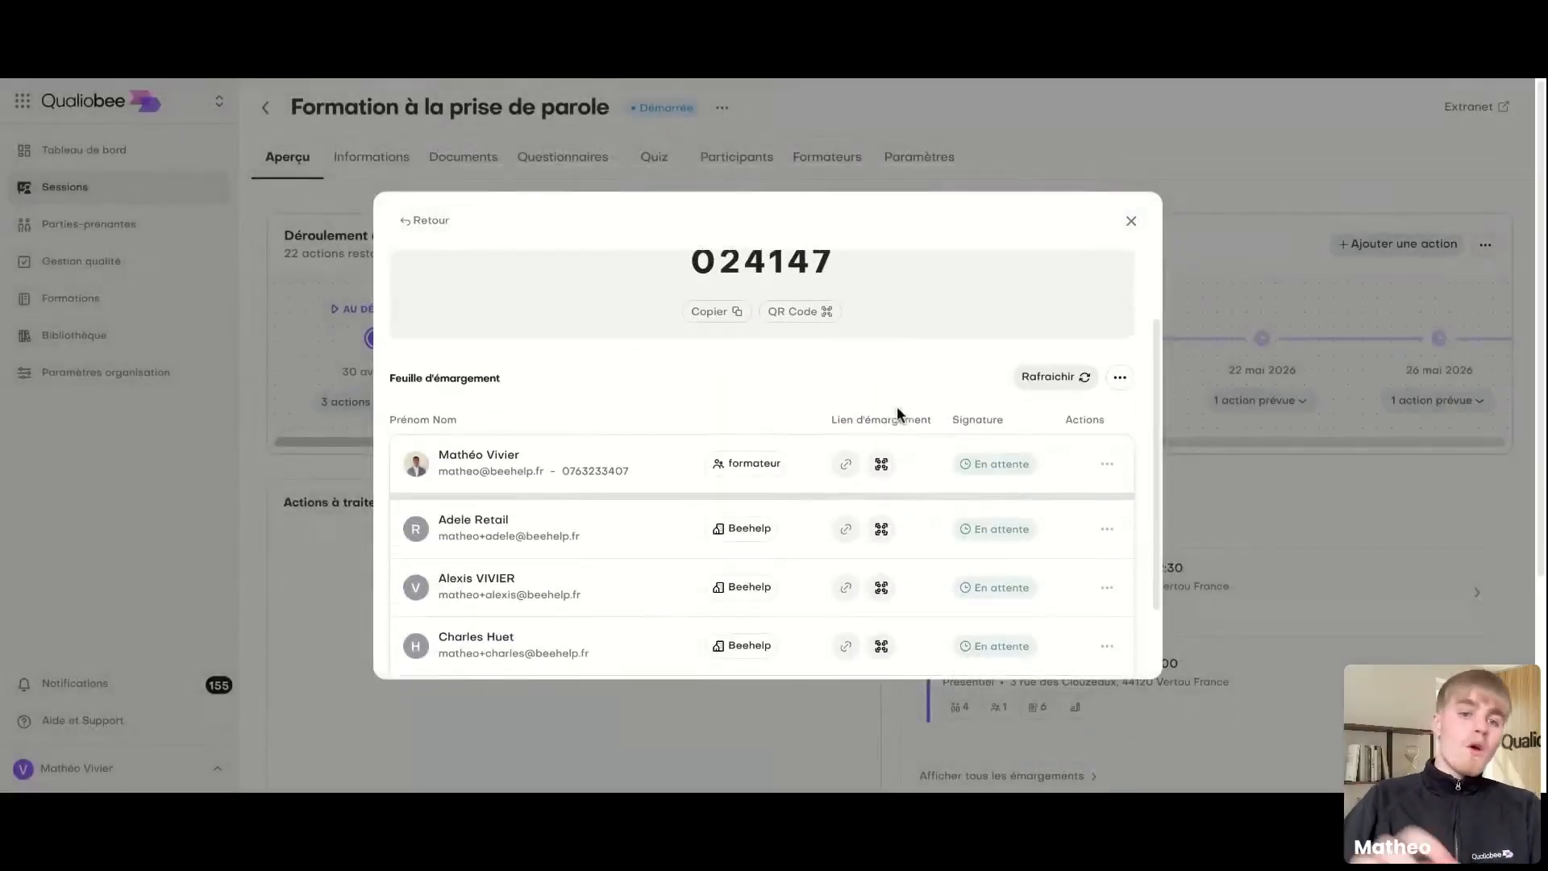
pyautogui.scroll(-2, 897, 405)
pyautogui.click(1106, 448)
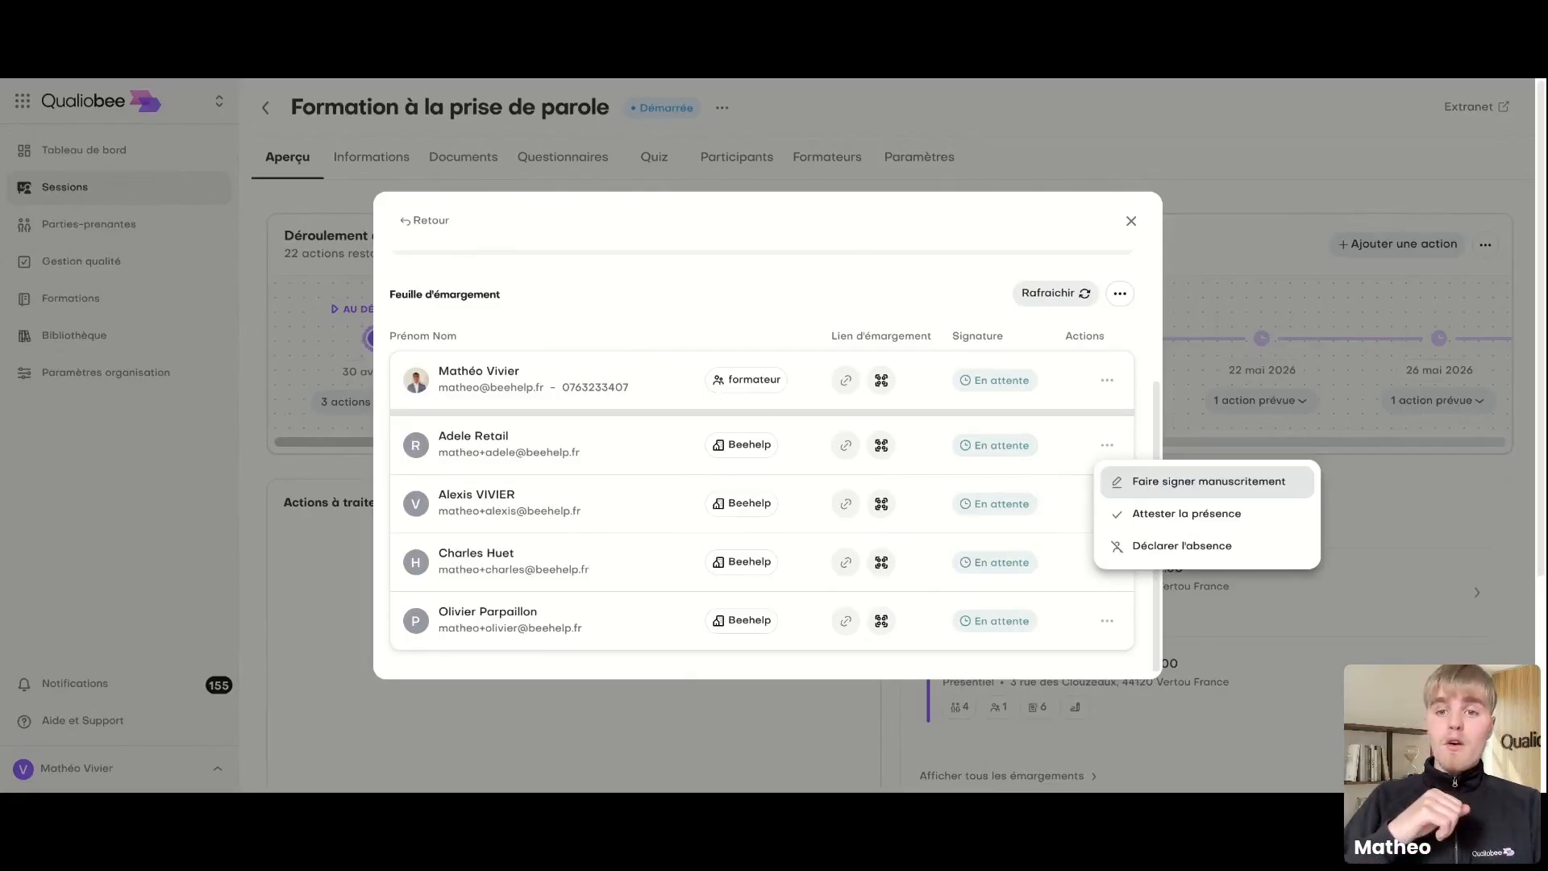
pyautogui.press('Escape')
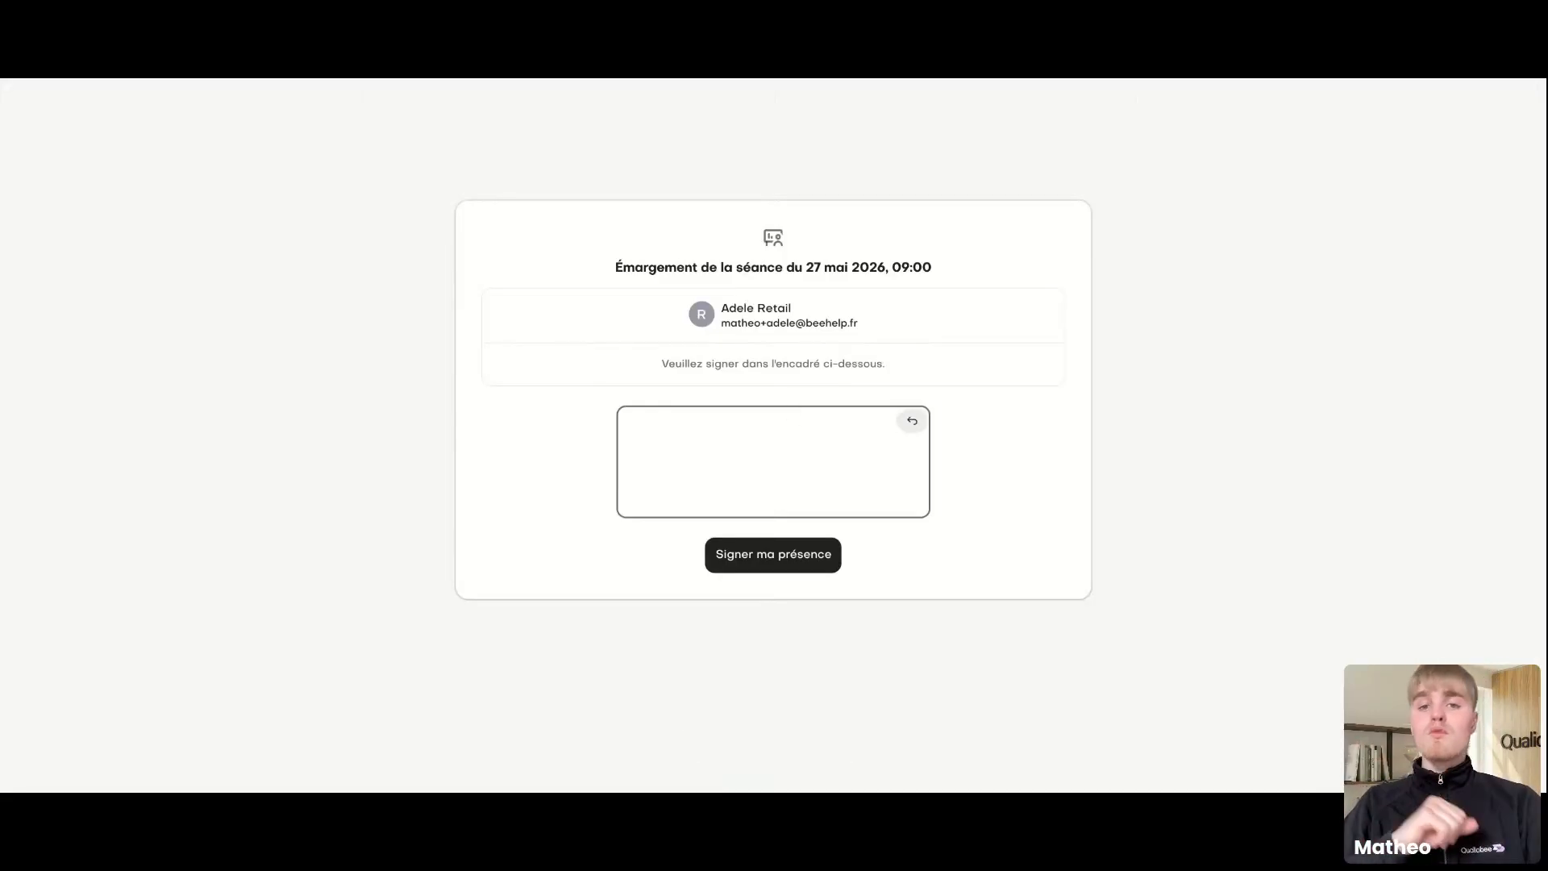
pyautogui.moveTo(710, 472); pyautogui.dragTo(877, 445)
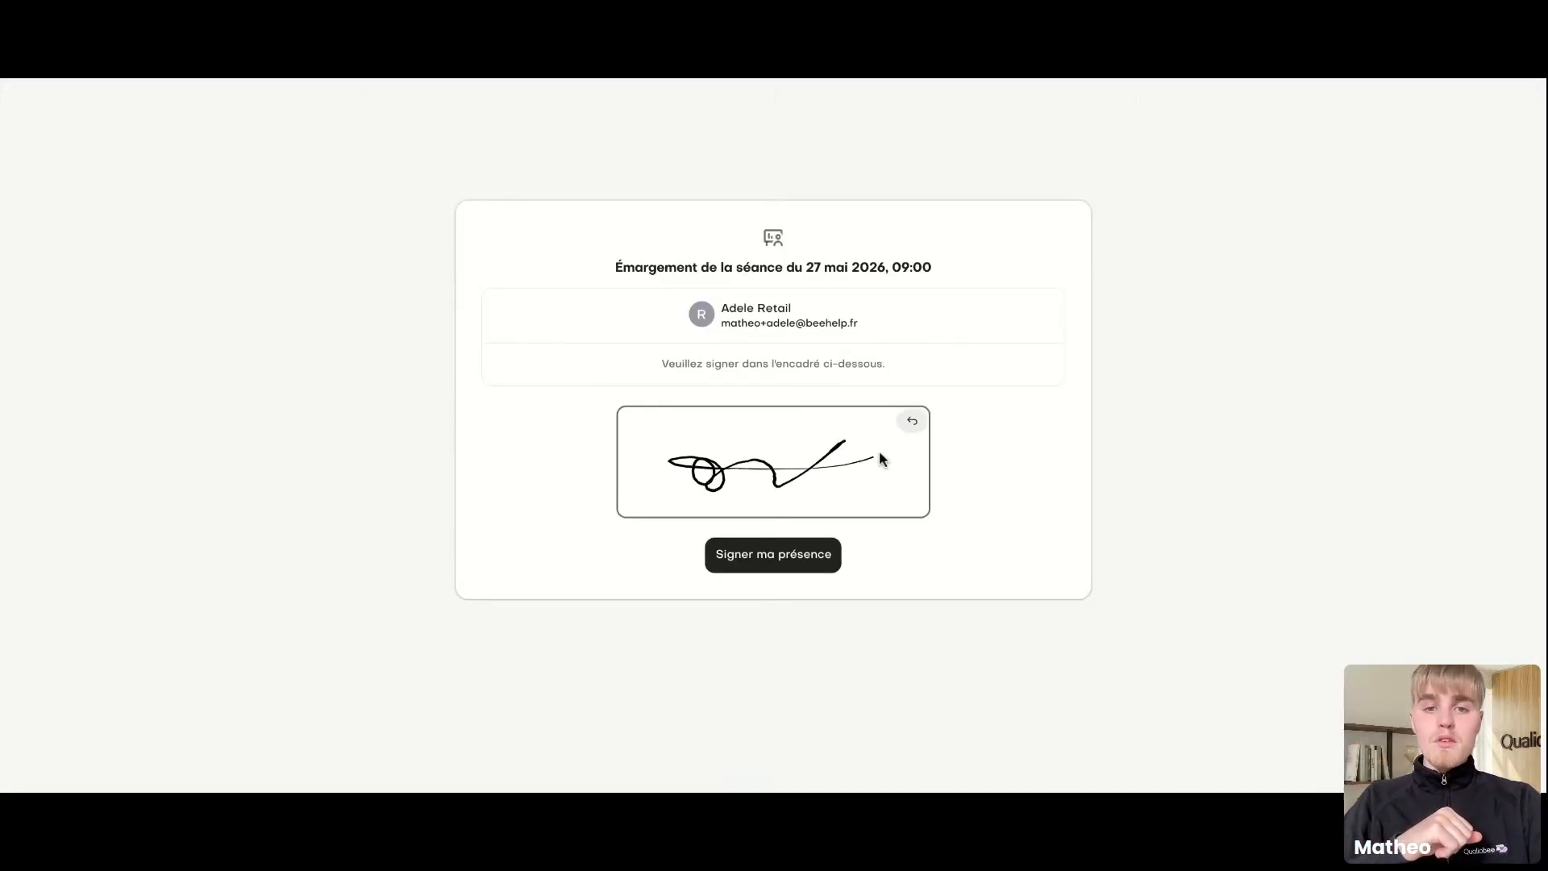
pyautogui.click(755, 562)
pyautogui.click(926, 490)
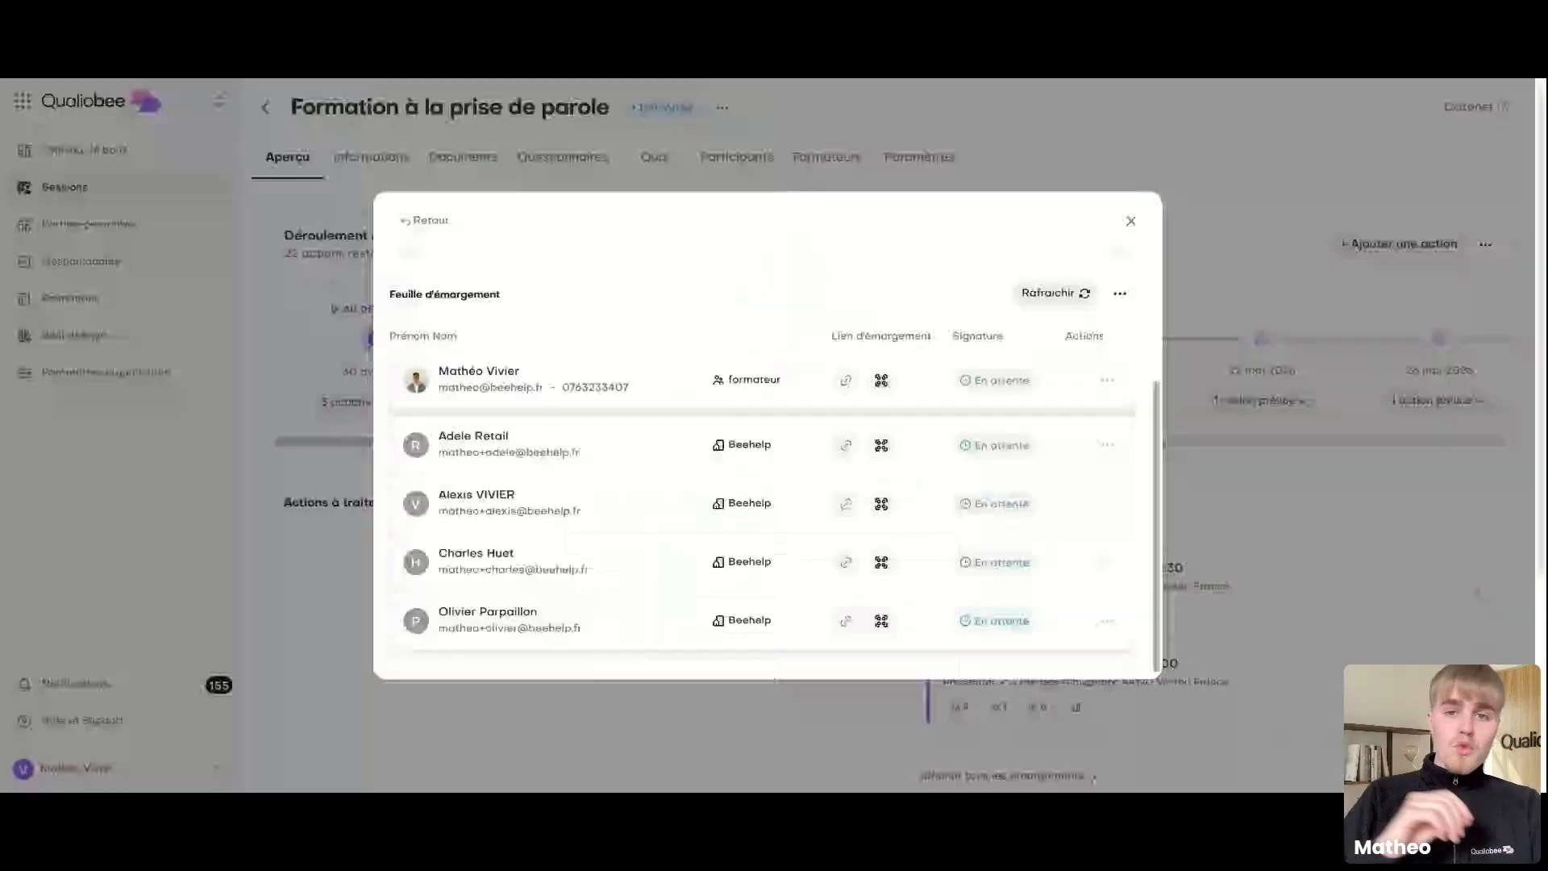
# Step: Refresh the feuille d'émargement, view the signature of the participant who has signed, and close the attendance window
pyautogui.scroll(2, 1036, 484)
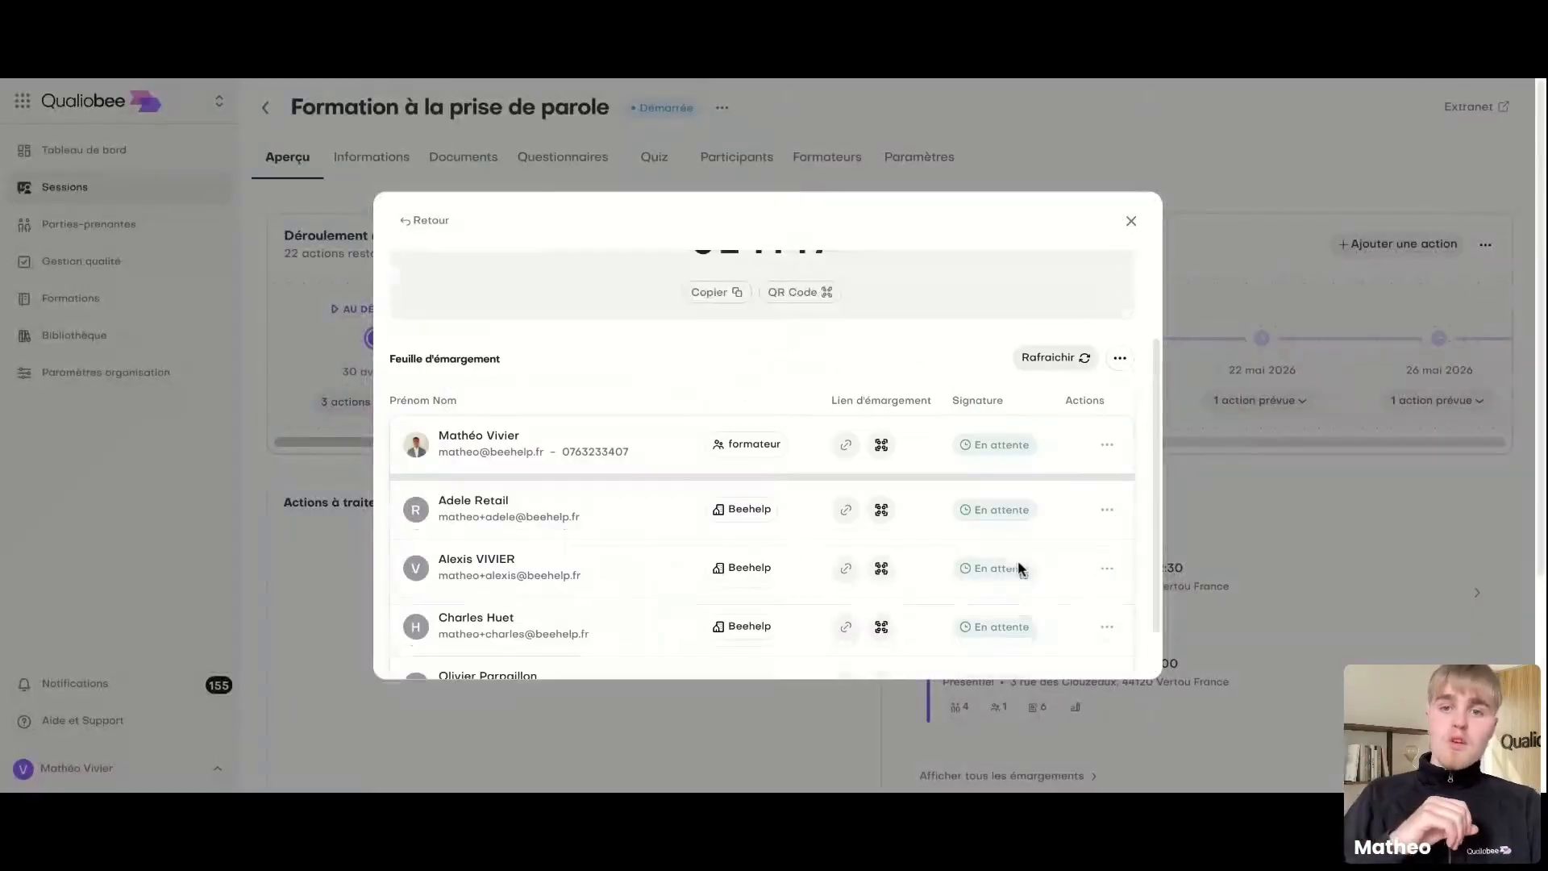
pyautogui.click(1053, 362)
pyautogui.scroll(-1, 1002, 477)
pyautogui.click(993, 482)
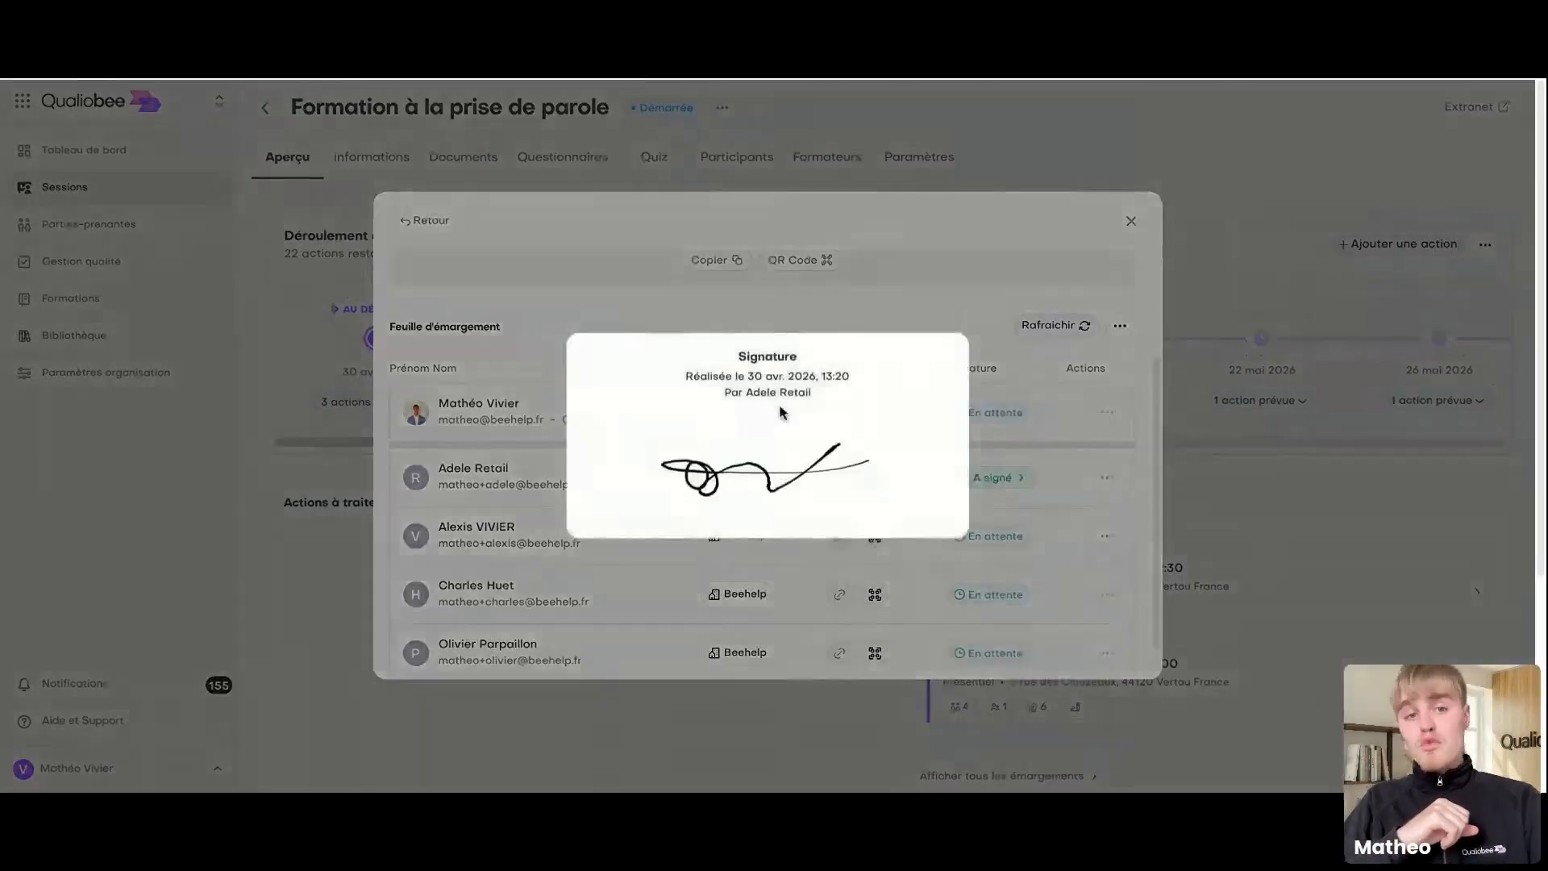
pyautogui.click(857, 301)
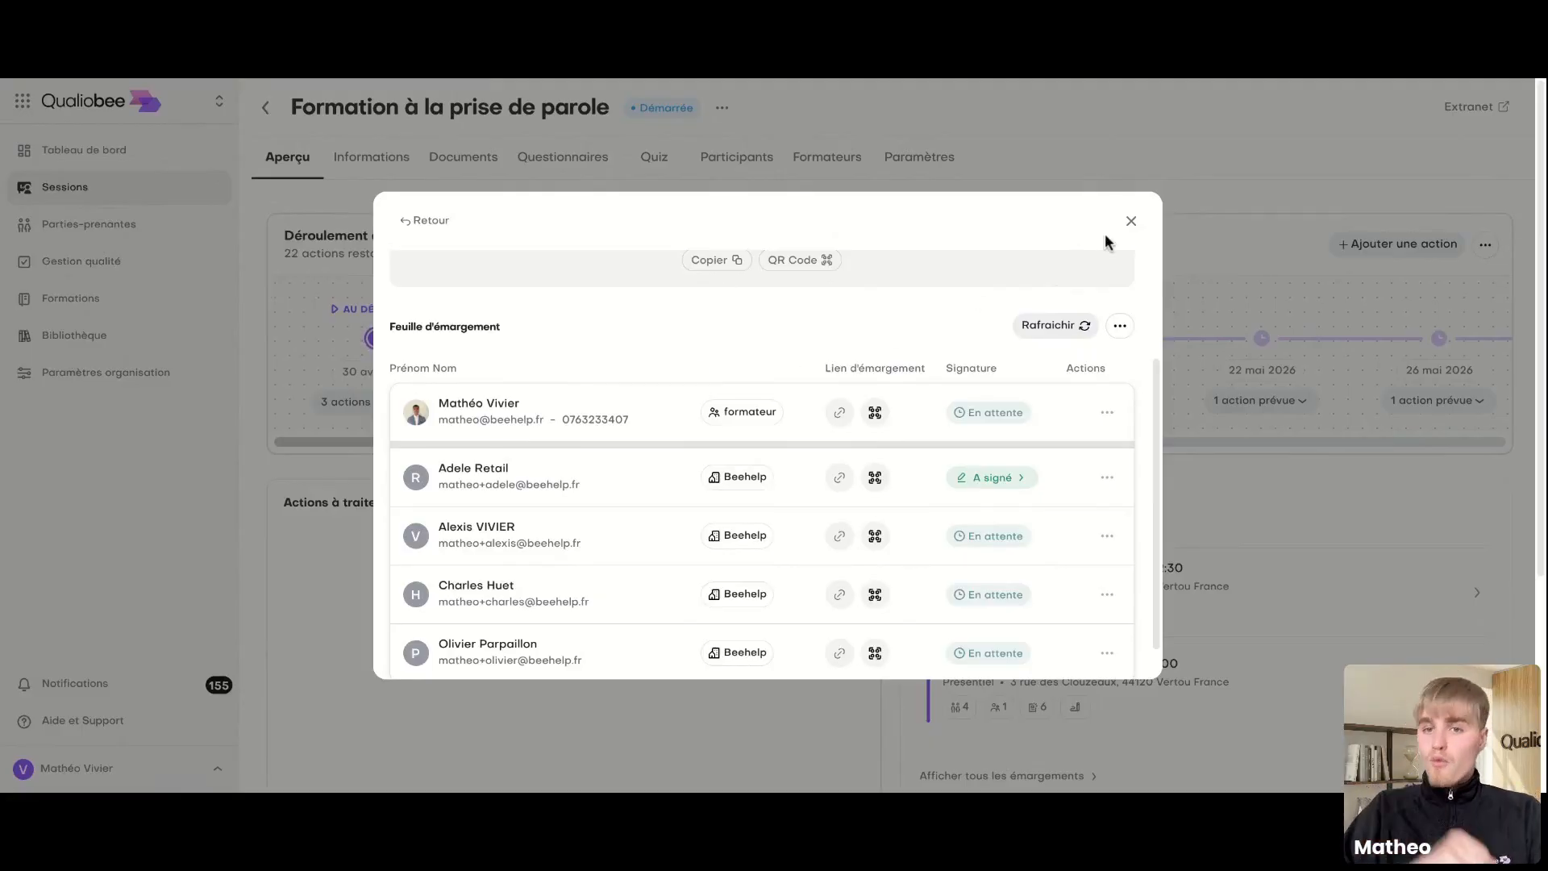
pyautogui.click(1131, 221)
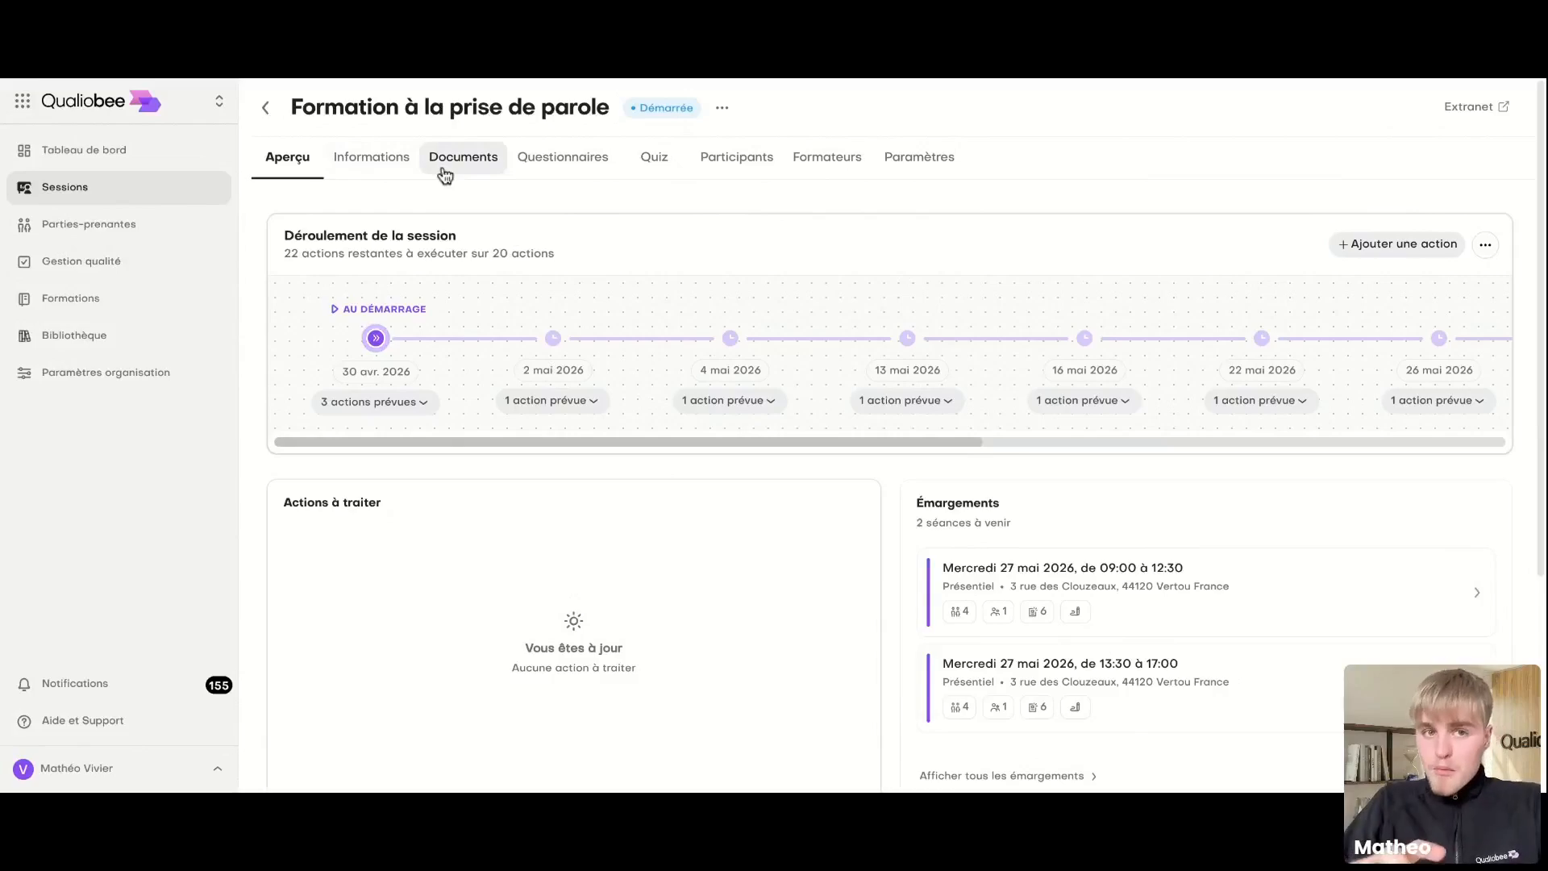
# Step: From the session's documents, open Beehelp's "Convention de formation professionnelle" for editing, look over its variables, and return to the document list
pyautogui.click(445, 167)
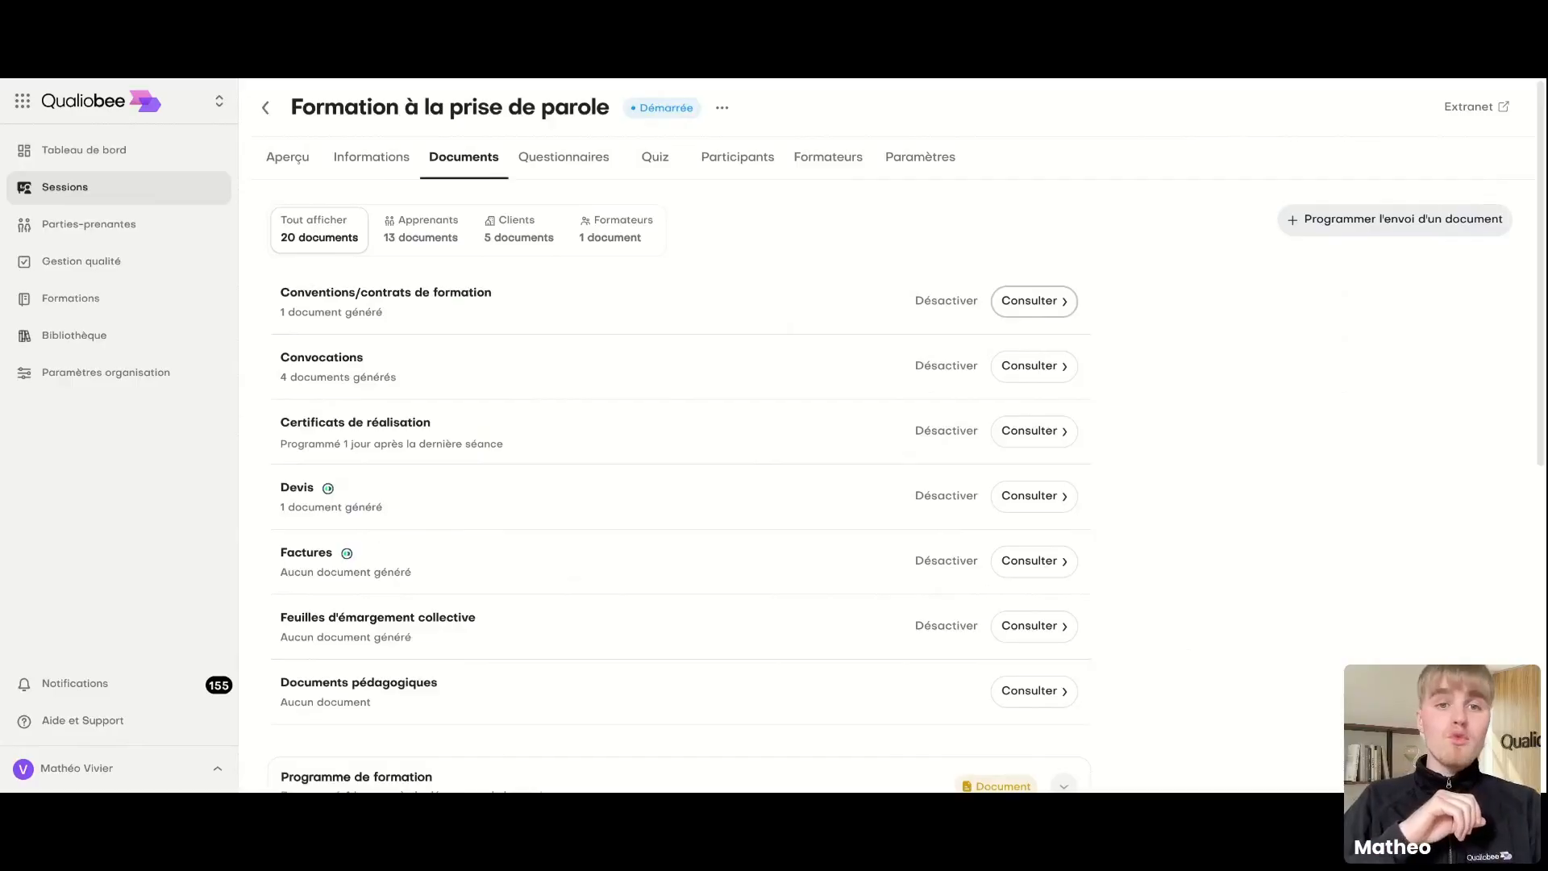
pyautogui.click(1033, 301)
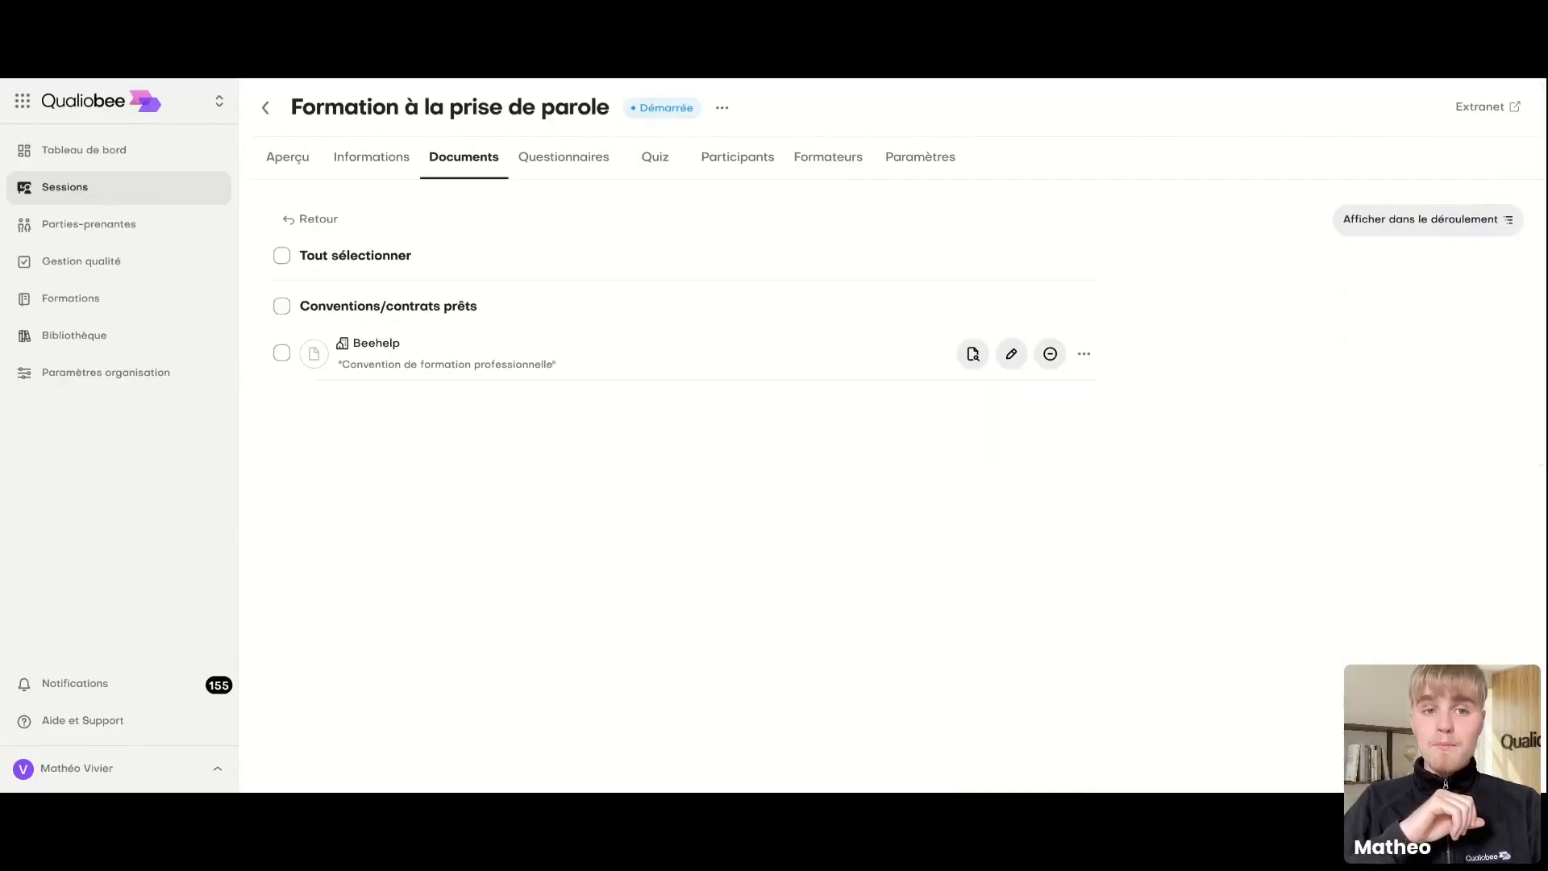
pyautogui.click(1014, 357)
pyautogui.scroll(-2, 788, 670)
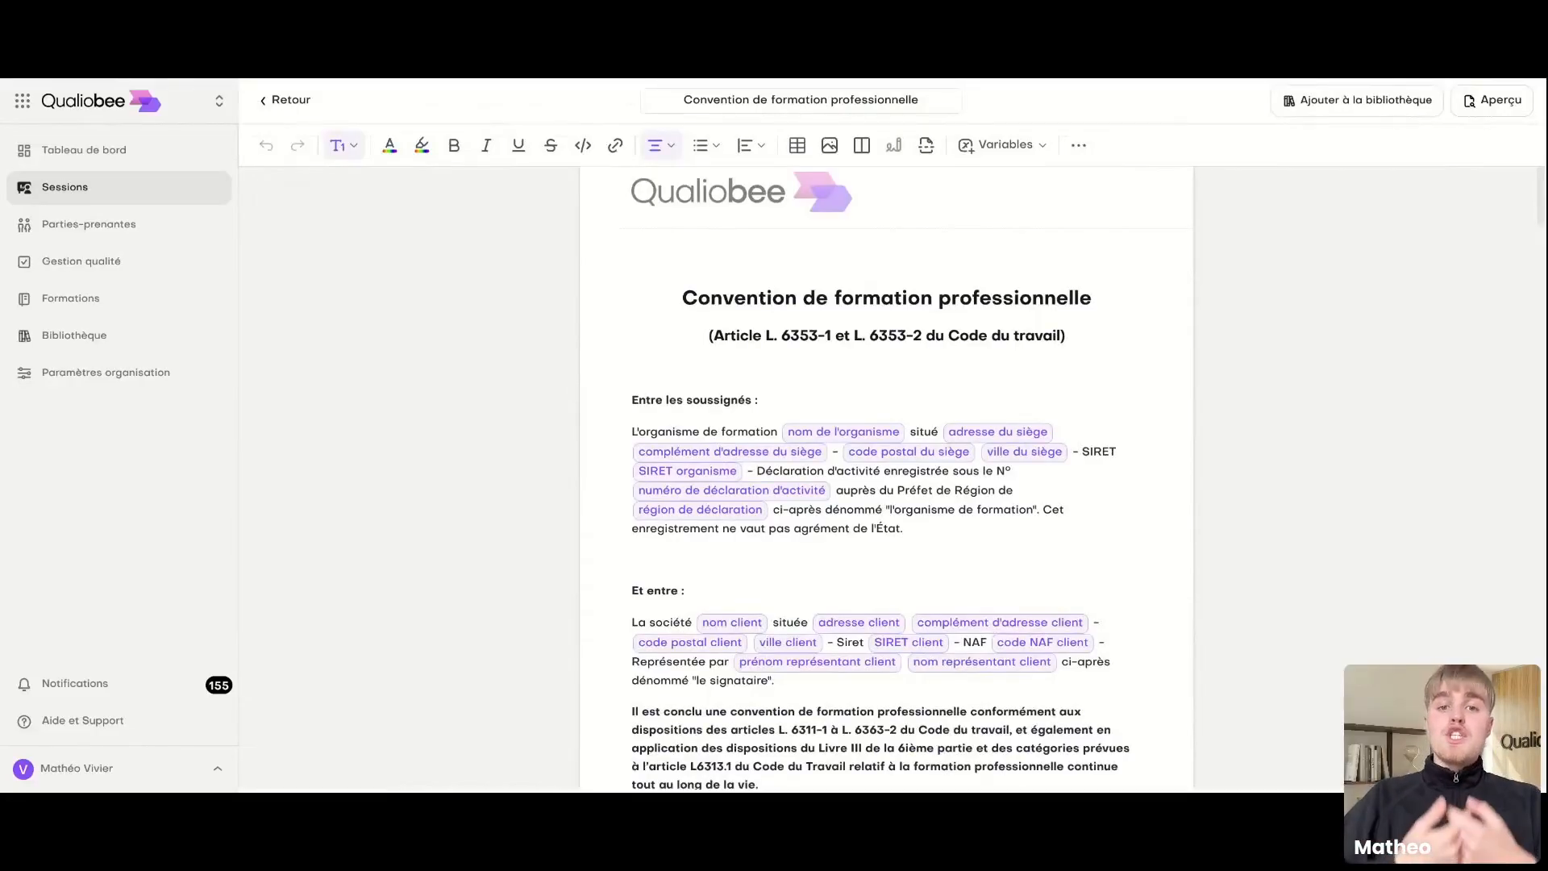
pyautogui.click(286, 103)
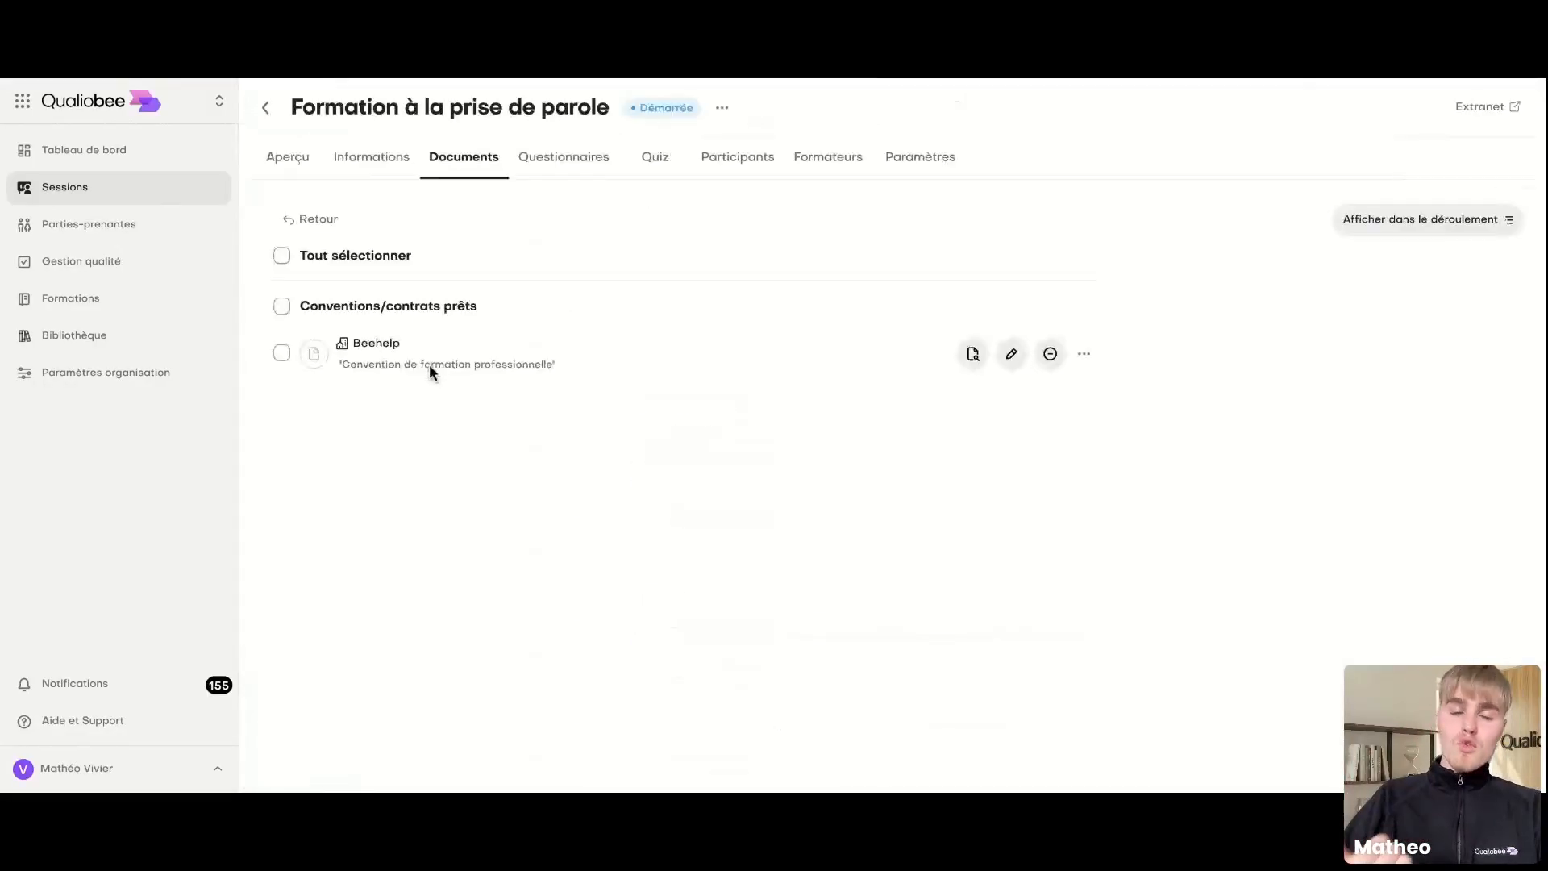
# Step: Preview Beehelp's generated convention PDF and read its first two pages, covering the parties, the object and the professional objectives
pyautogui.click(973, 353)
pyautogui.scroll(-3, 684, 521)
pyautogui.scroll(-2, 684, 526)
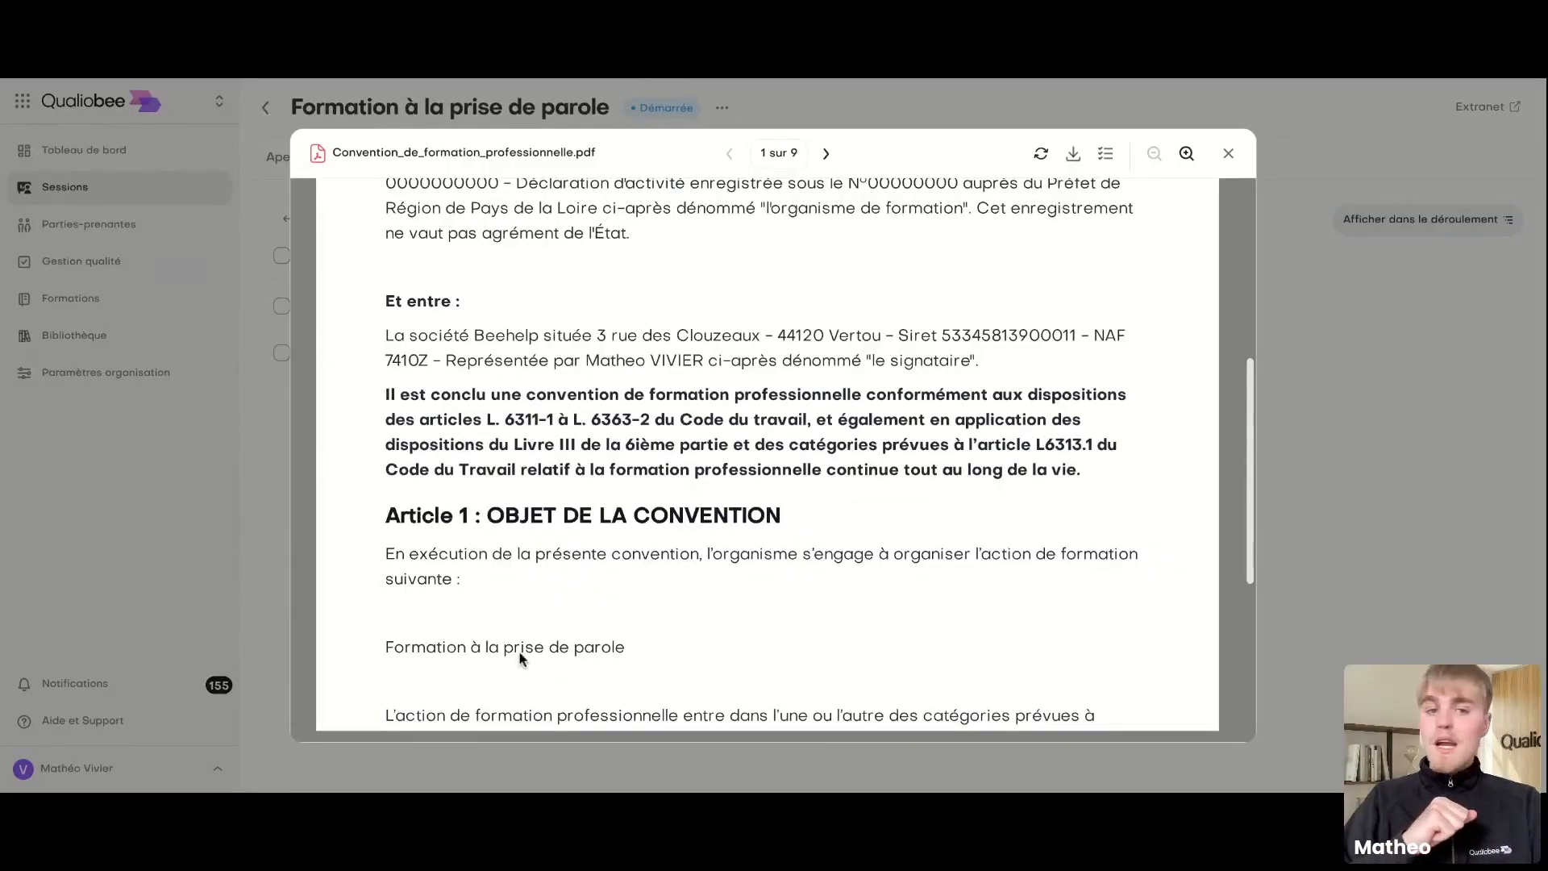
pyautogui.scroll(-2, 524, 653)
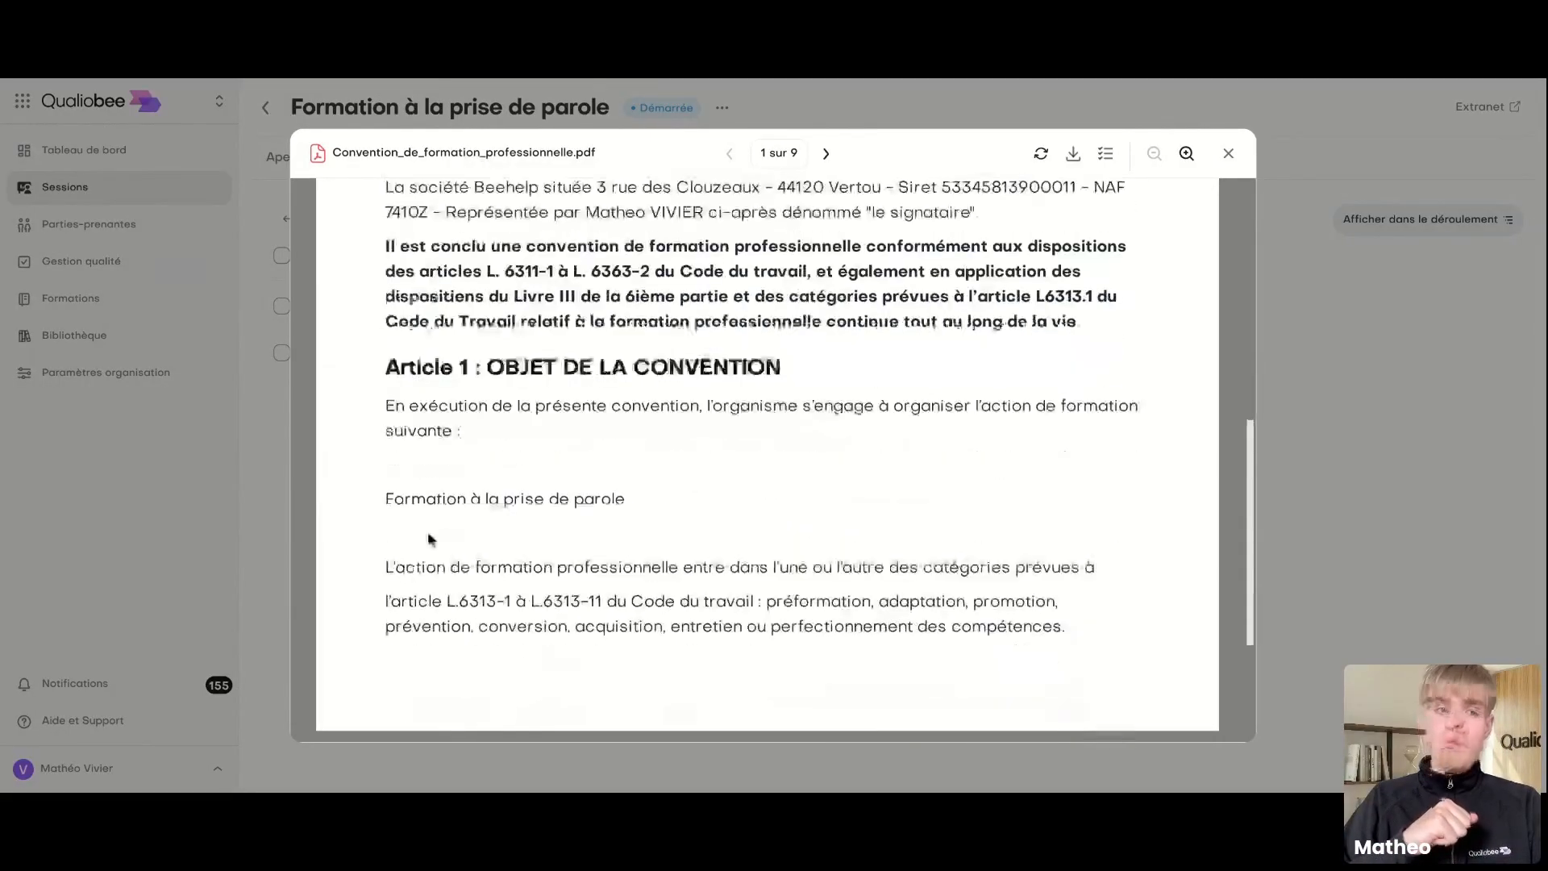
pyautogui.click(826, 153)
pyautogui.scroll(-1, 645, 515)
pyautogui.scroll(-6, 645, 516)
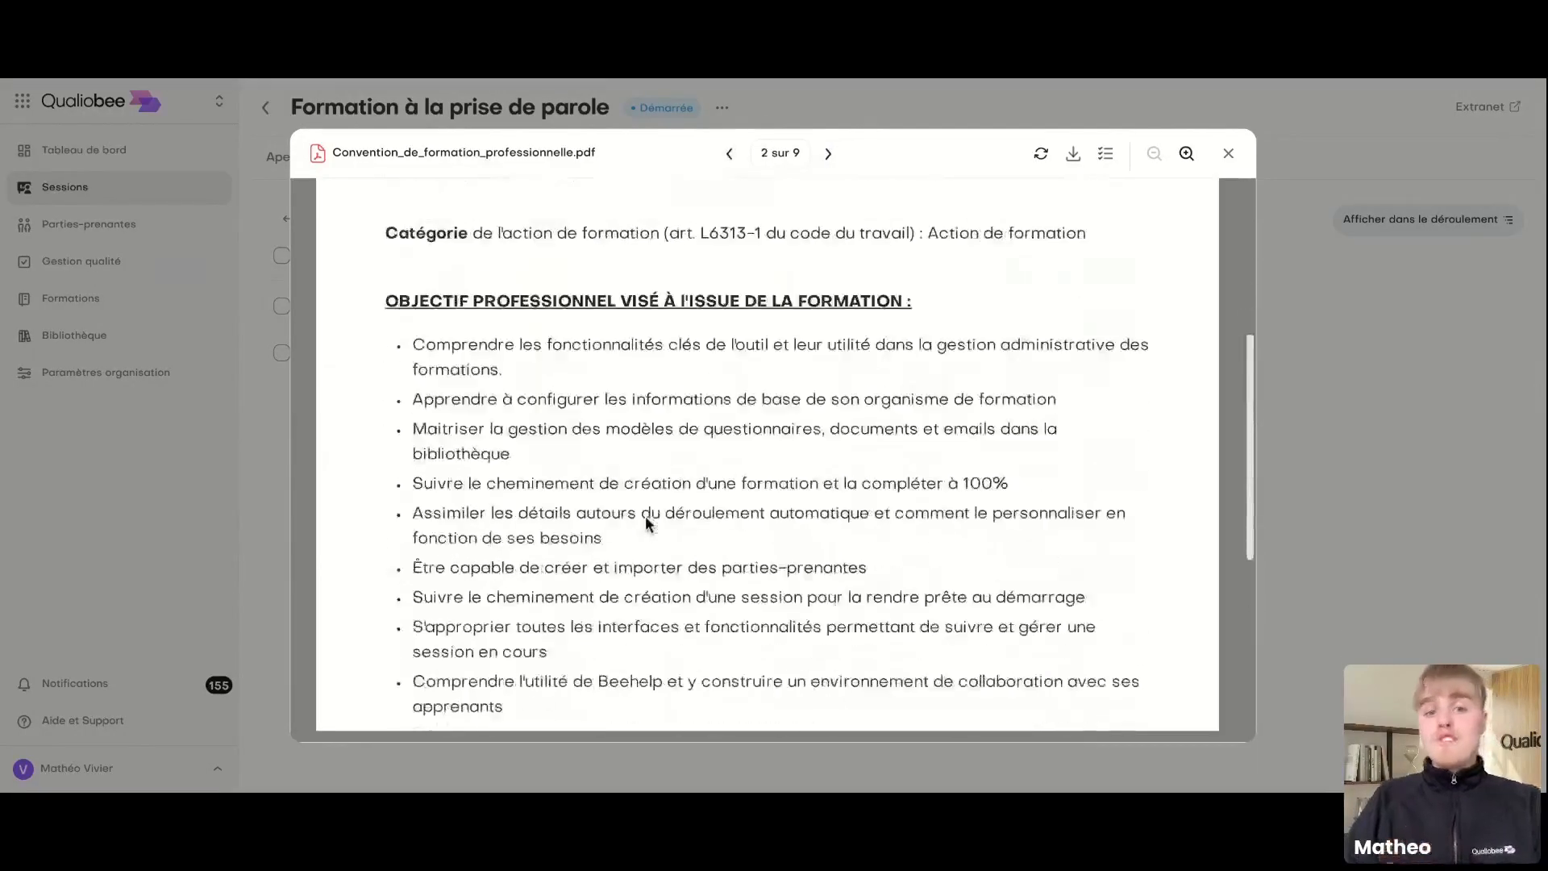
# Step: Read pages 3 to 6 of the convention, from the logistics to the pedagogical means, and close the preview
pyautogui.click(824, 167)
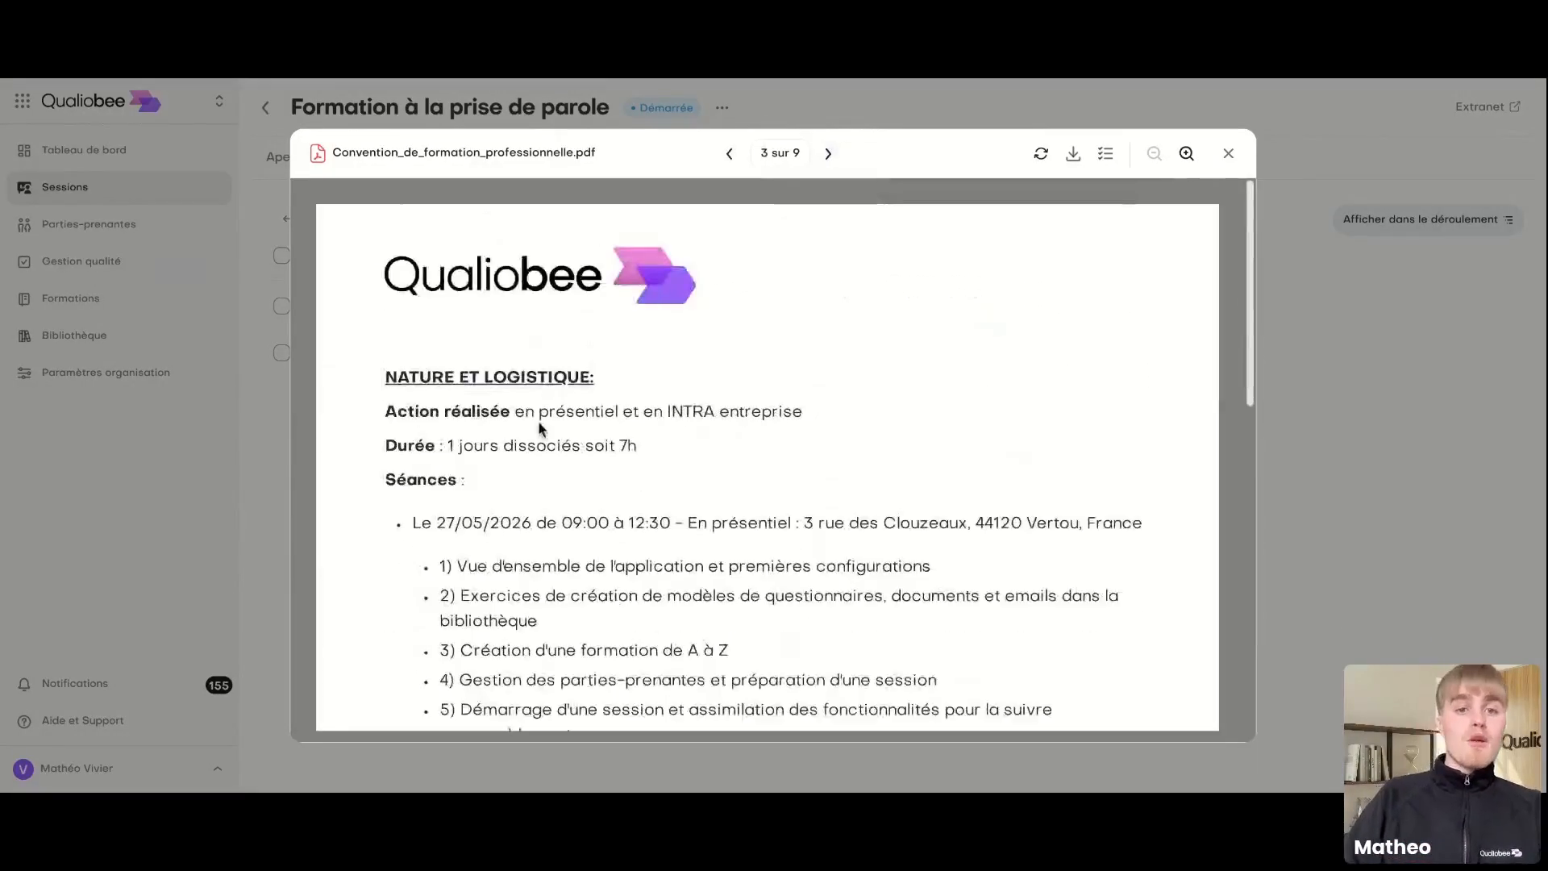
pyautogui.scroll(-4, 538, 425)
pyautogui.click(828, 153)
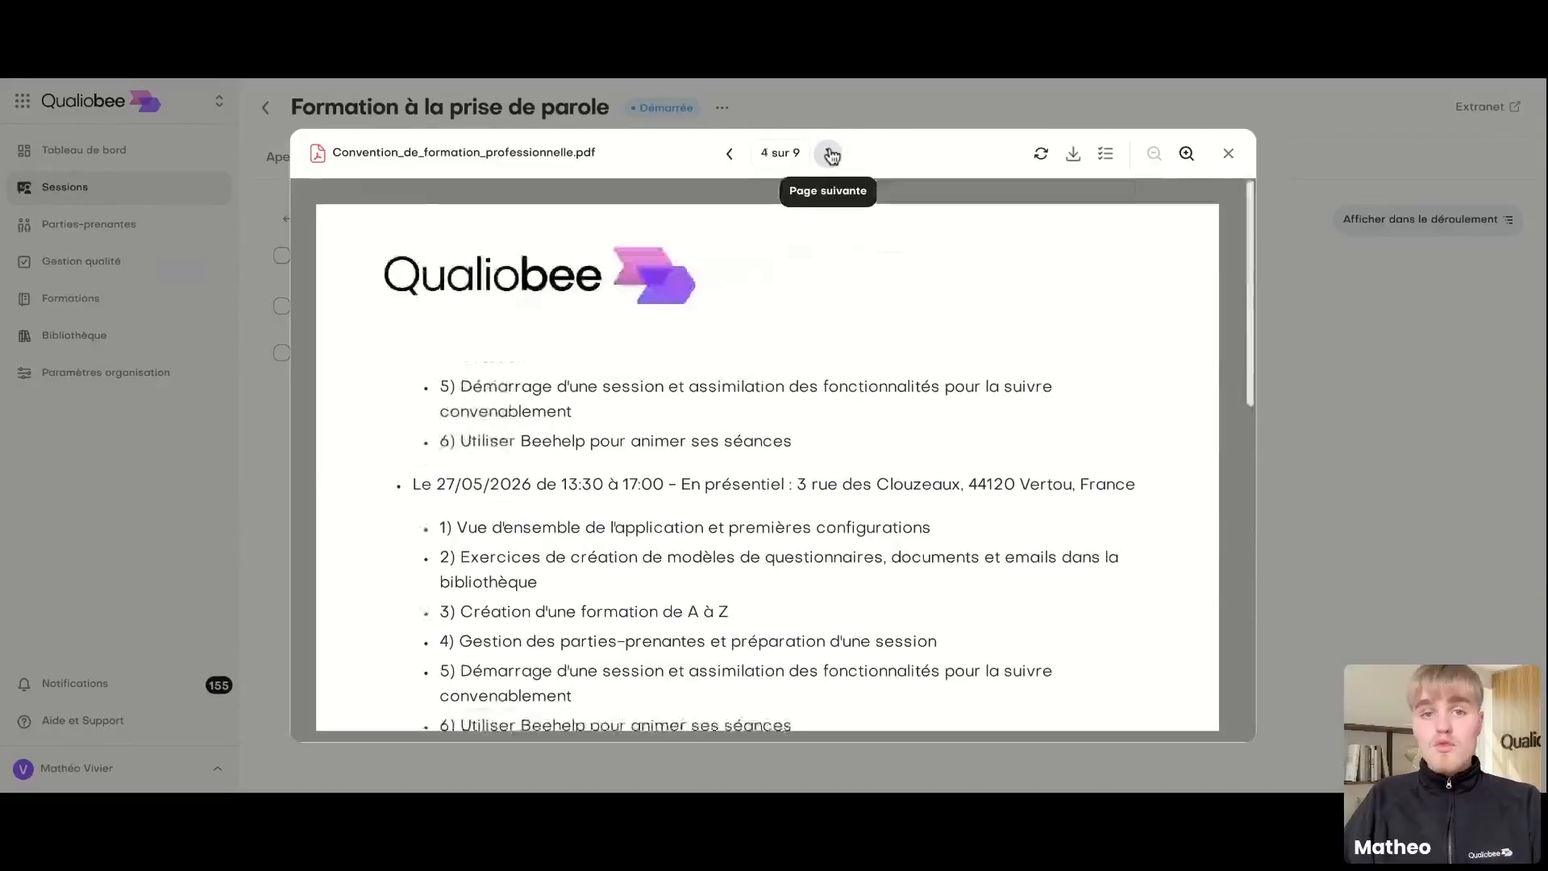
pyautogui.scroll(-4, 655, 360)
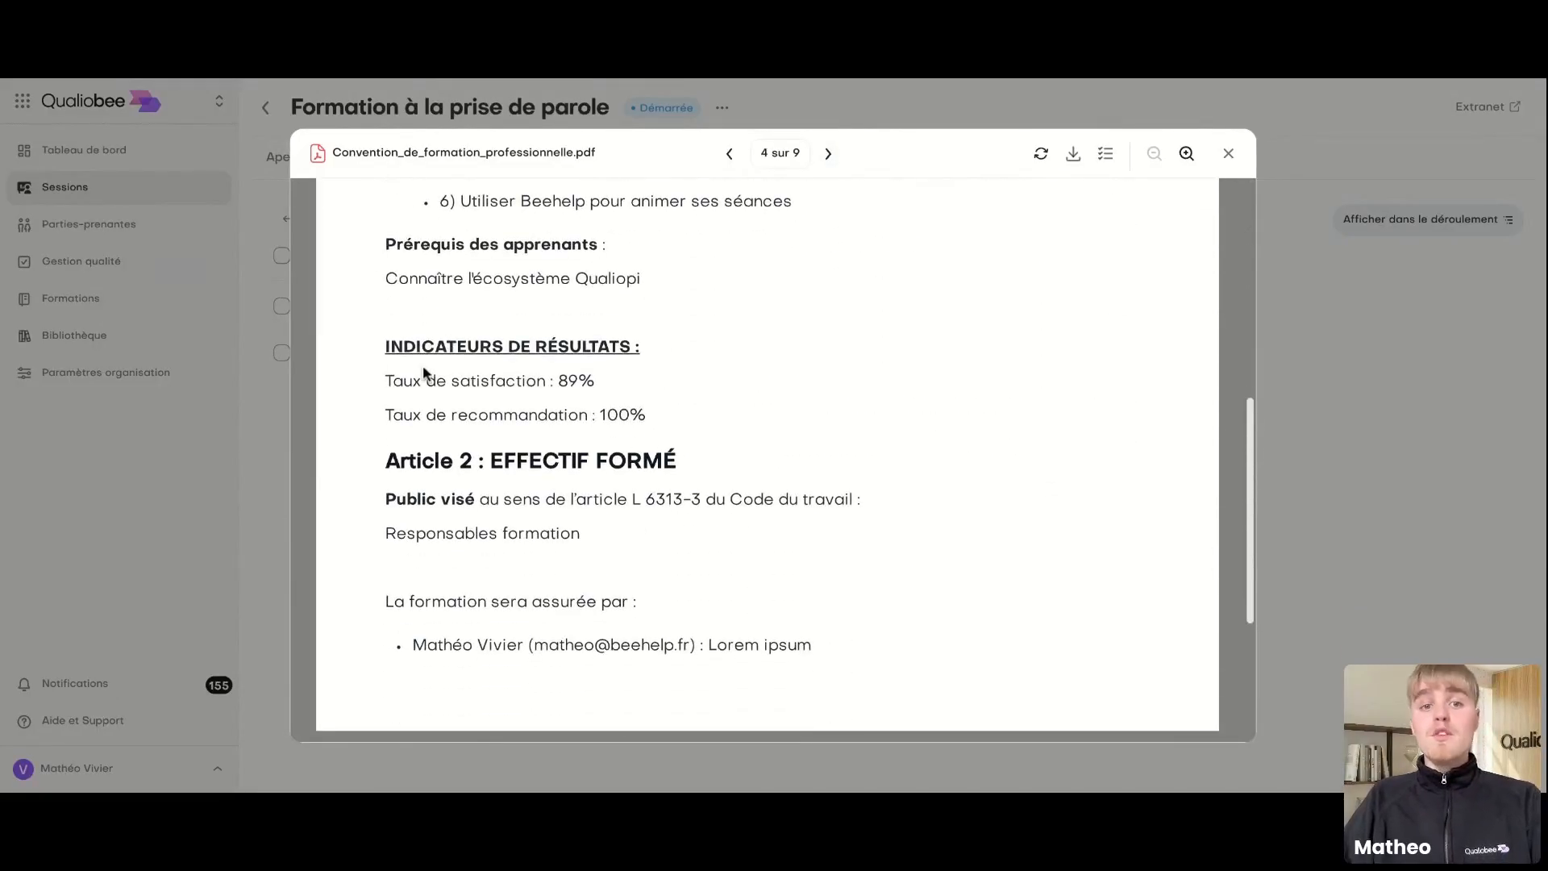
pyautogui.click(828, 157)
pyautogui.scroll(-7, 555, 557)
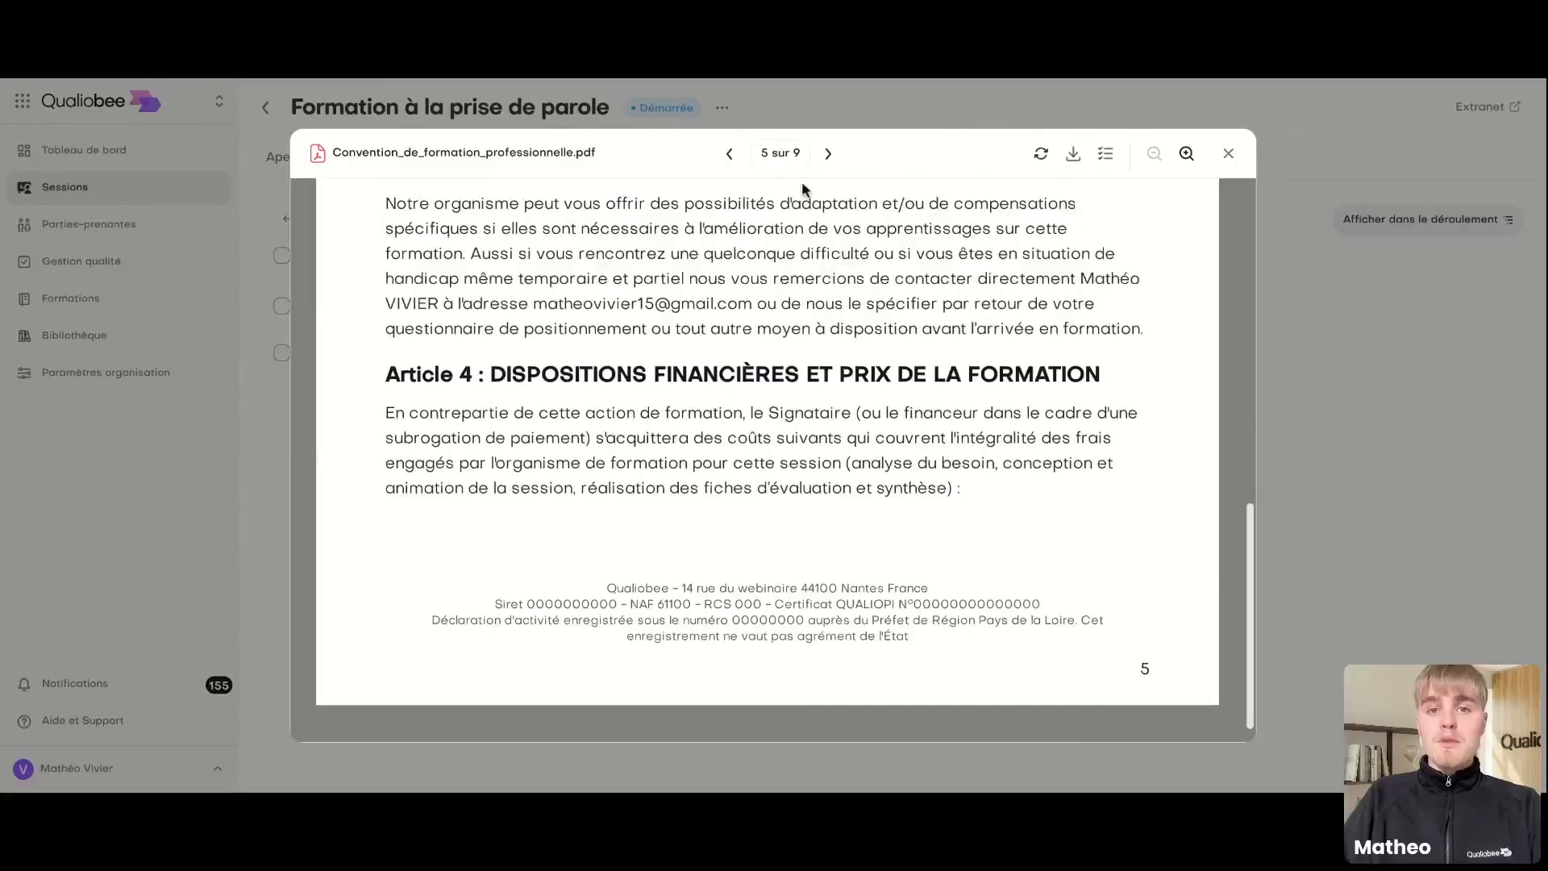
pyautogui.click(828, 153)
pyautogui.scroll(-3, 630, 484)
pyautogui.scroll(-5, 630, 484)
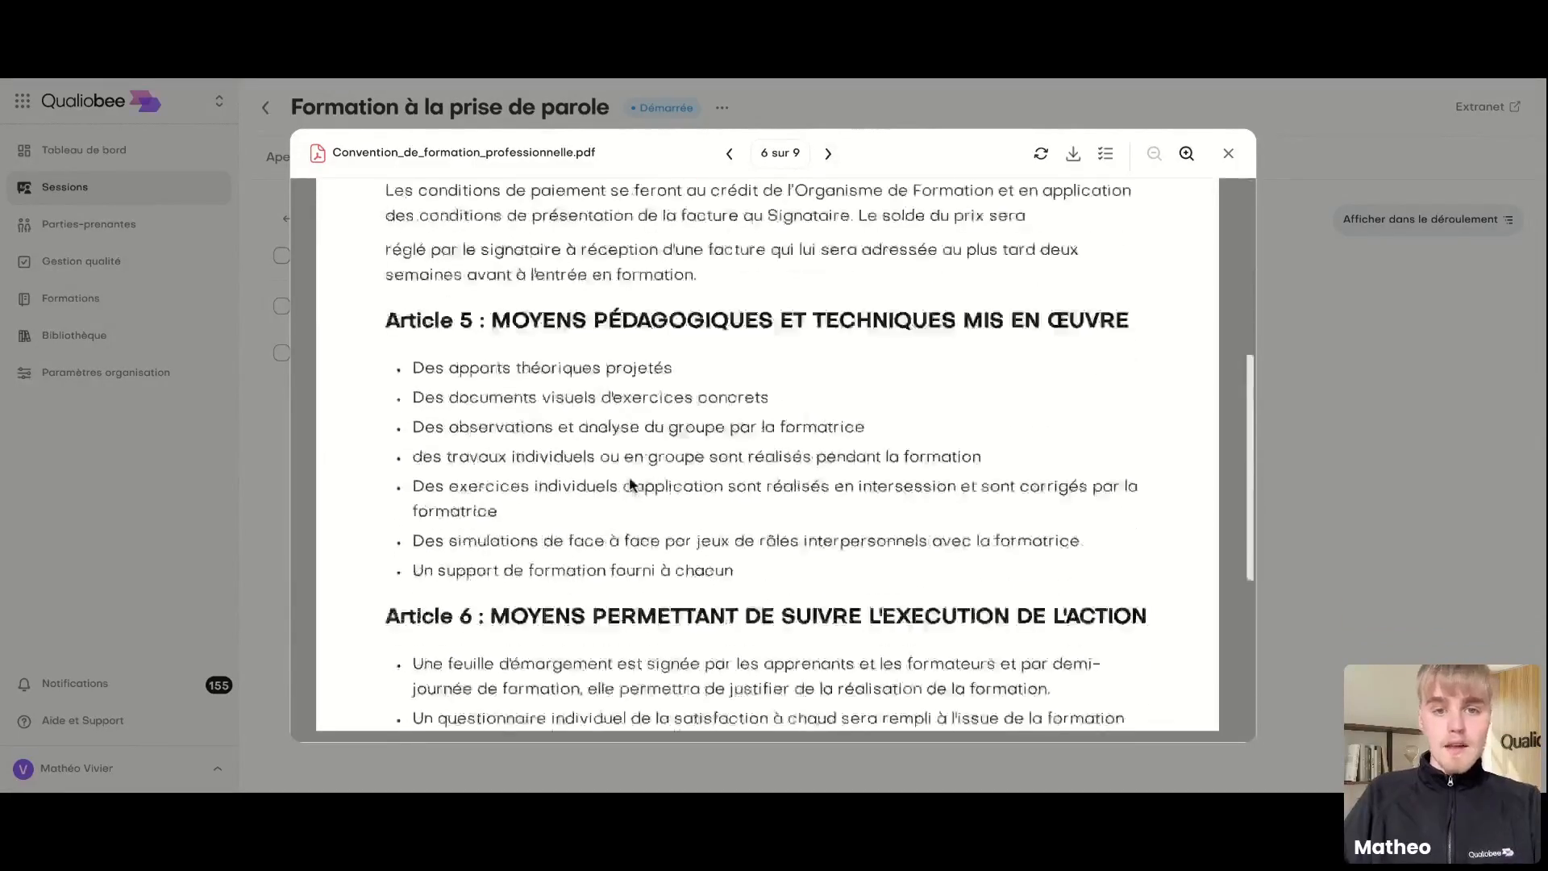
pyautogui.click(1229, 155)
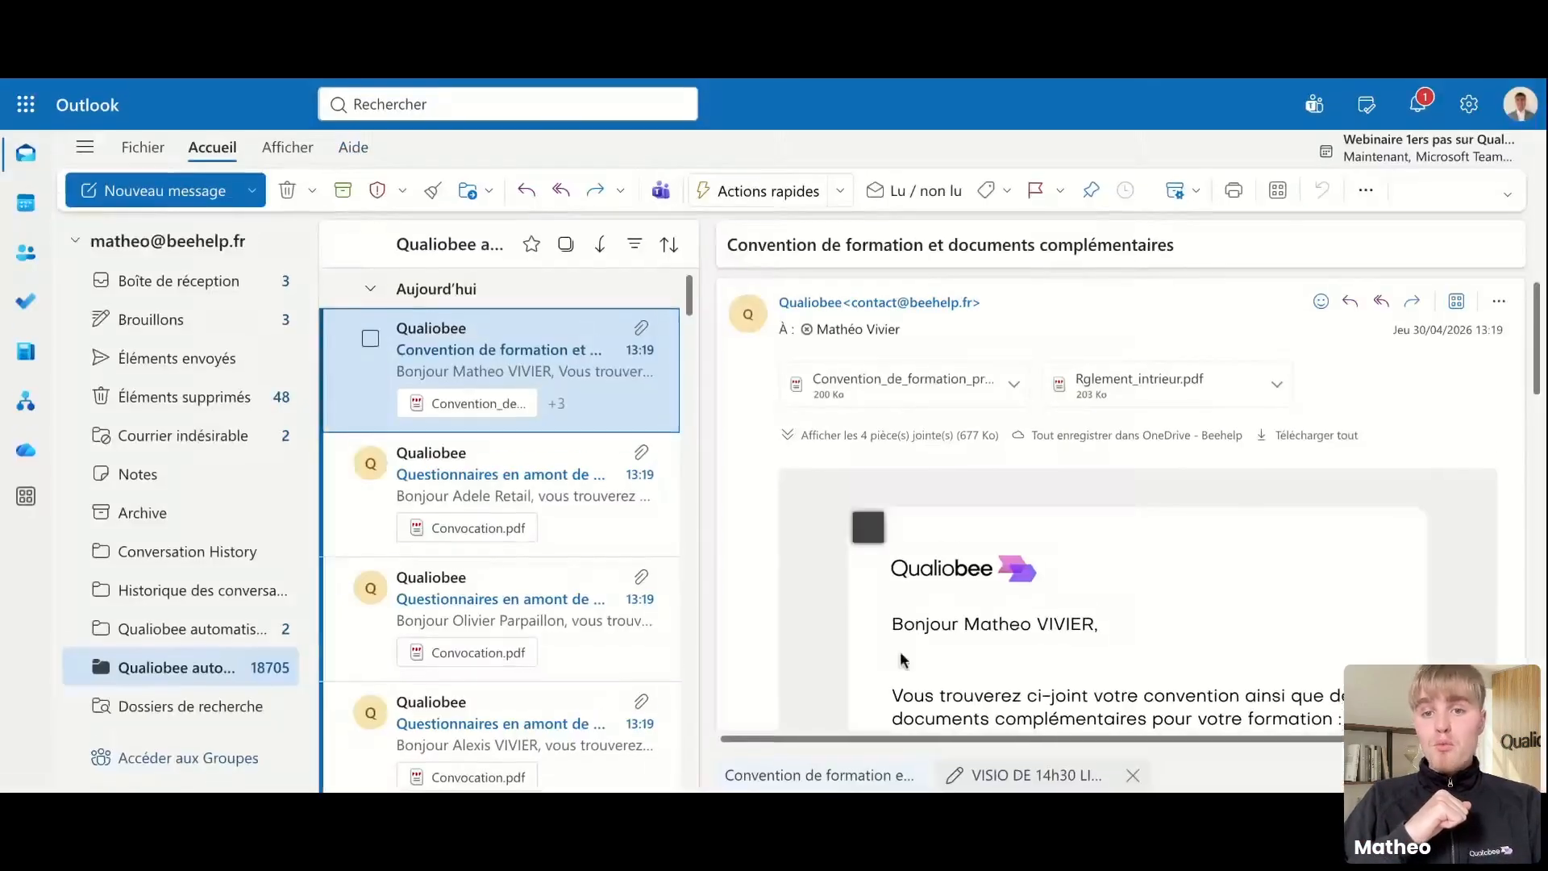
# Step: In Outlook, show all attachments of the "Convention de formation et documents complémentaires" email and read through the attached convention PDF
pyautogui.scroll(-2, 898, 657)
pyautogui.scroll(2, 900, 659)
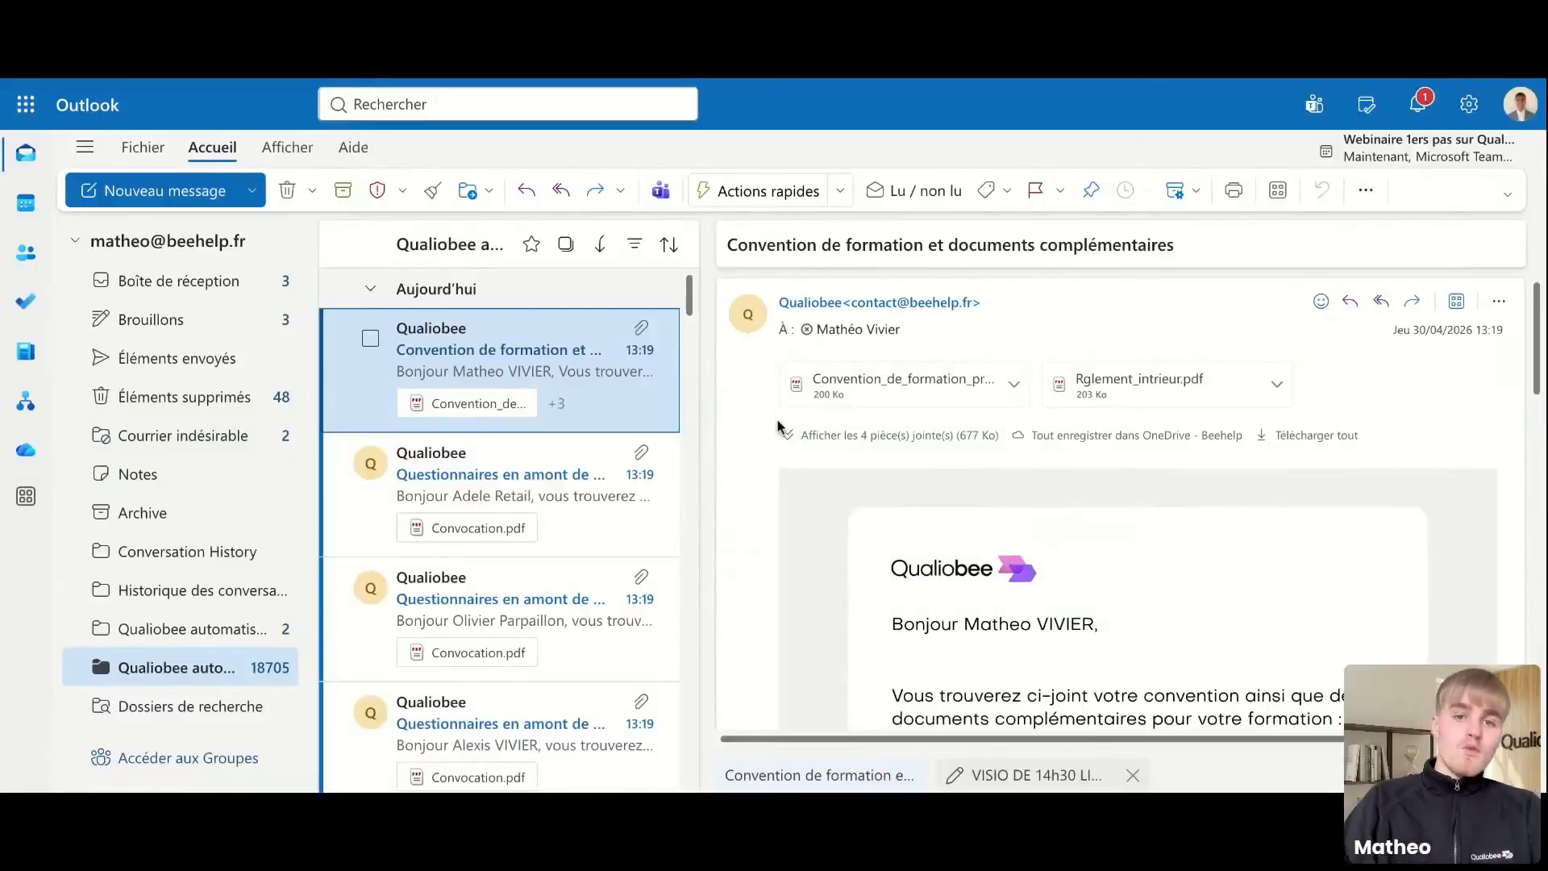
pyautogui.click(795, 437)
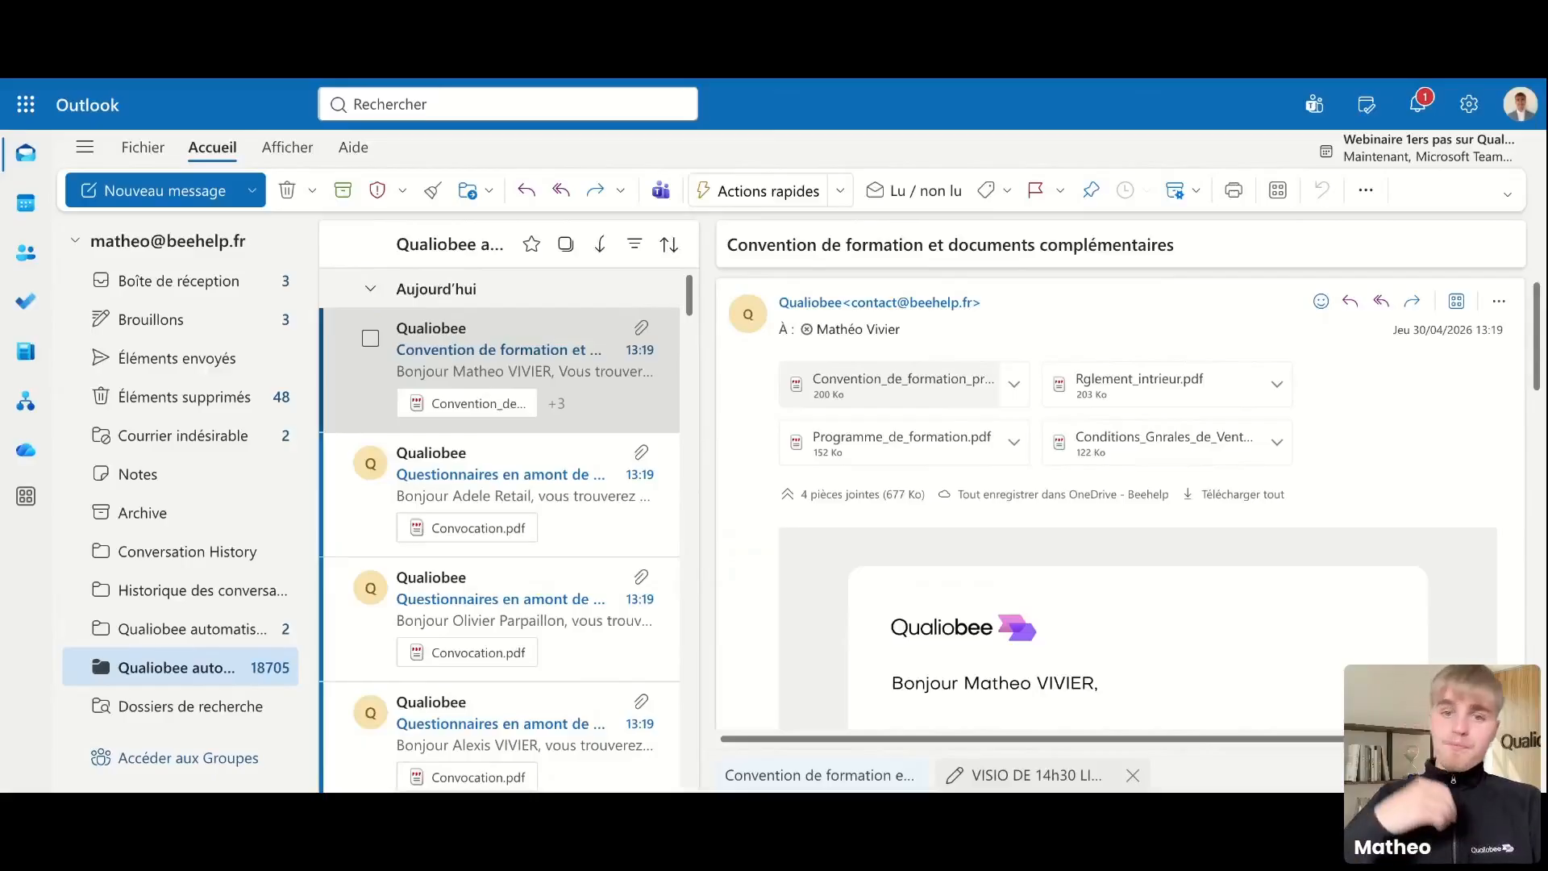
pyautogui.click(897, 407)
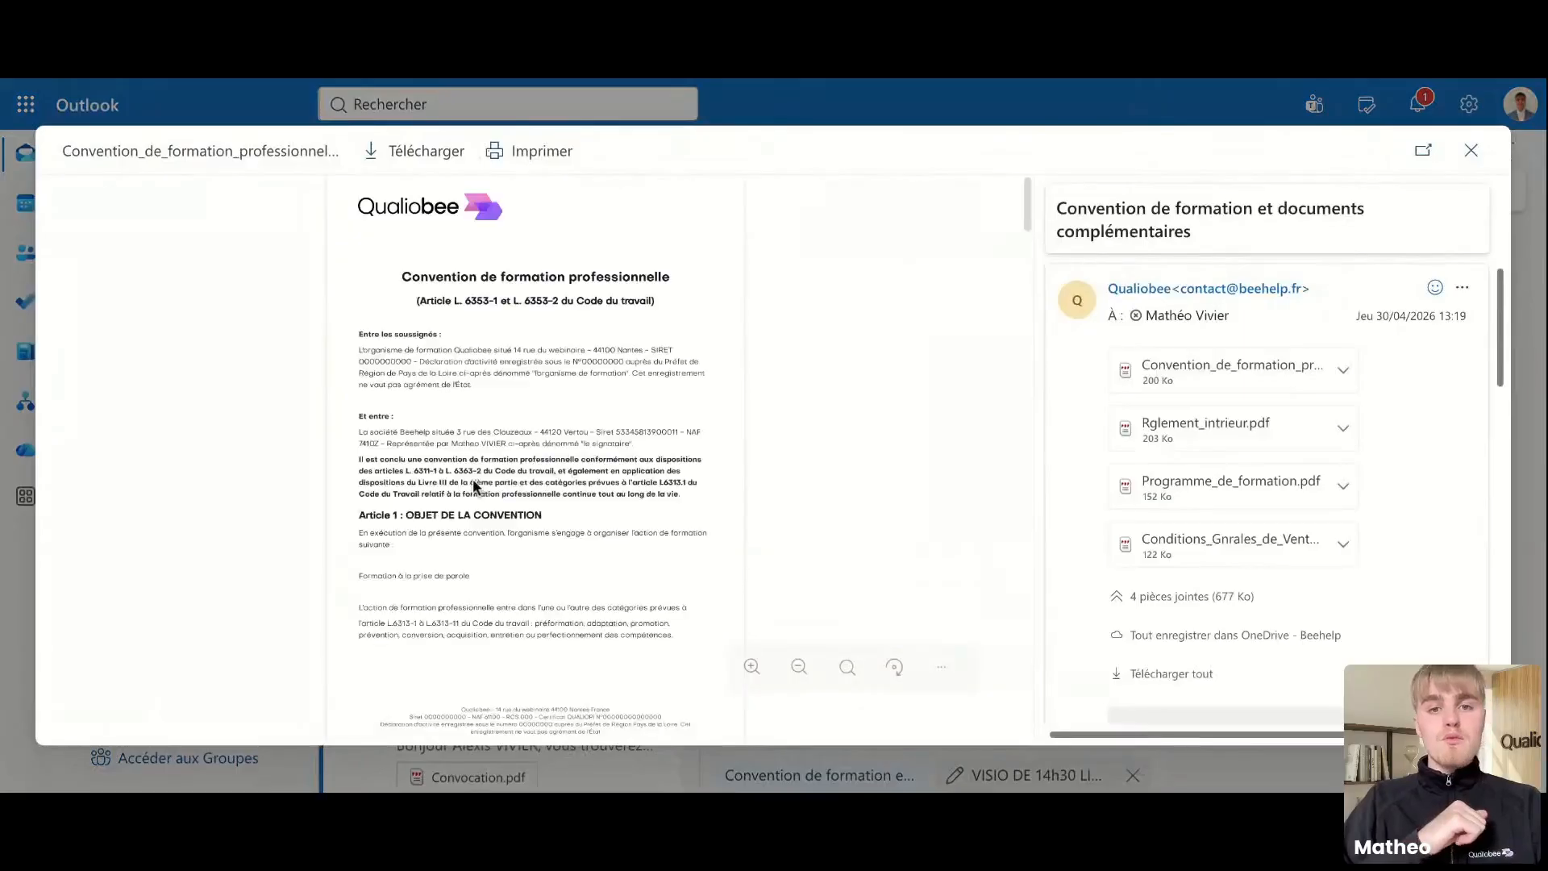
pyautogui.scroll(-1, 474, 486)
pyautogui.scroll(3, 474, 487)
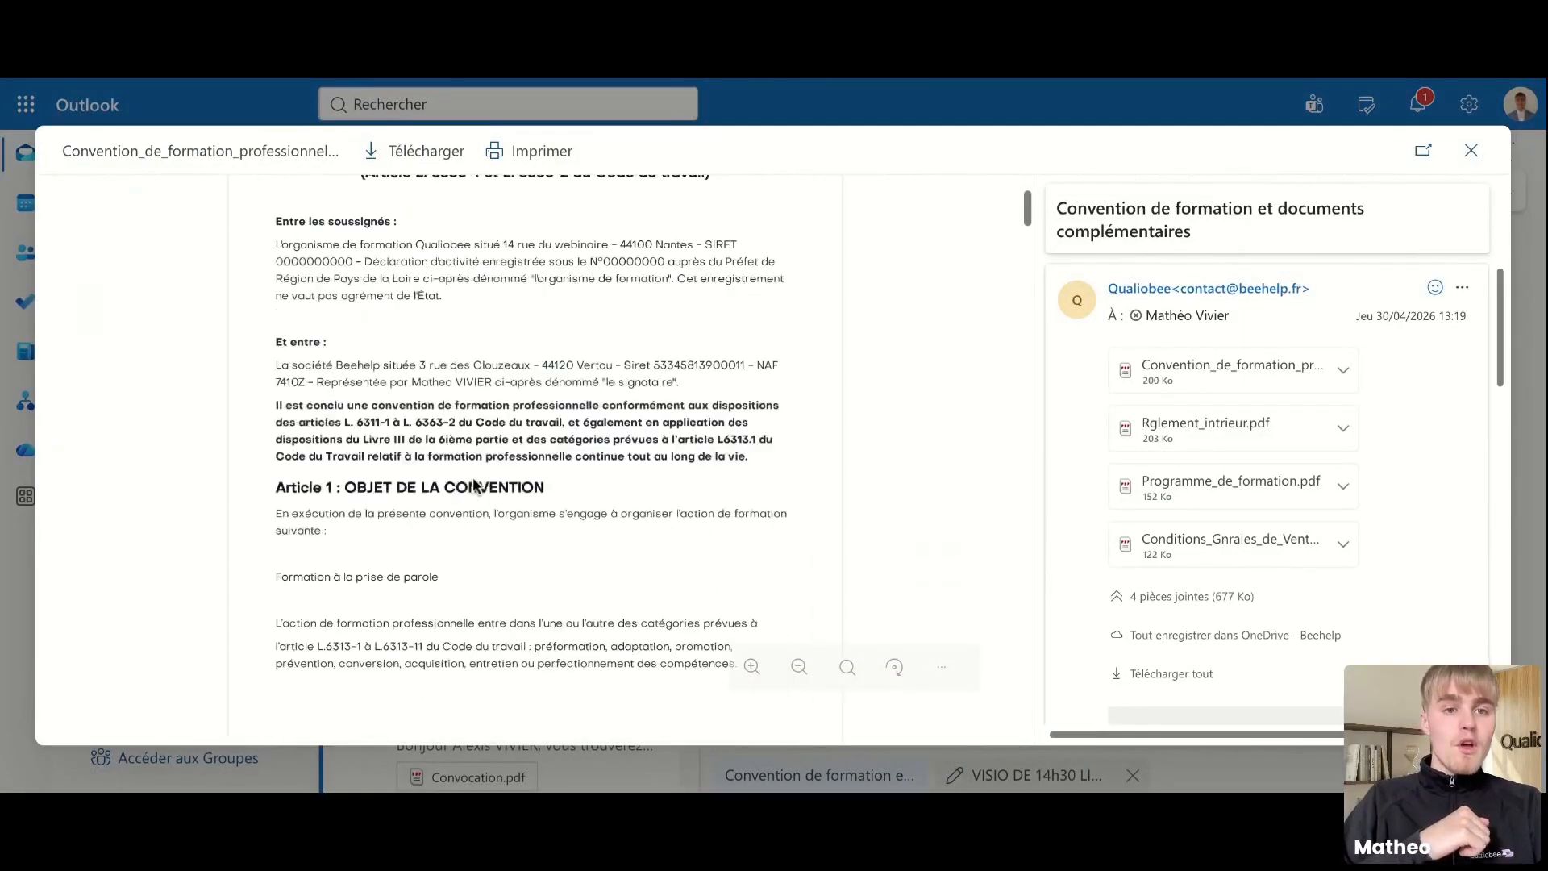
pyautogui.scroll(-10, 475, 486)
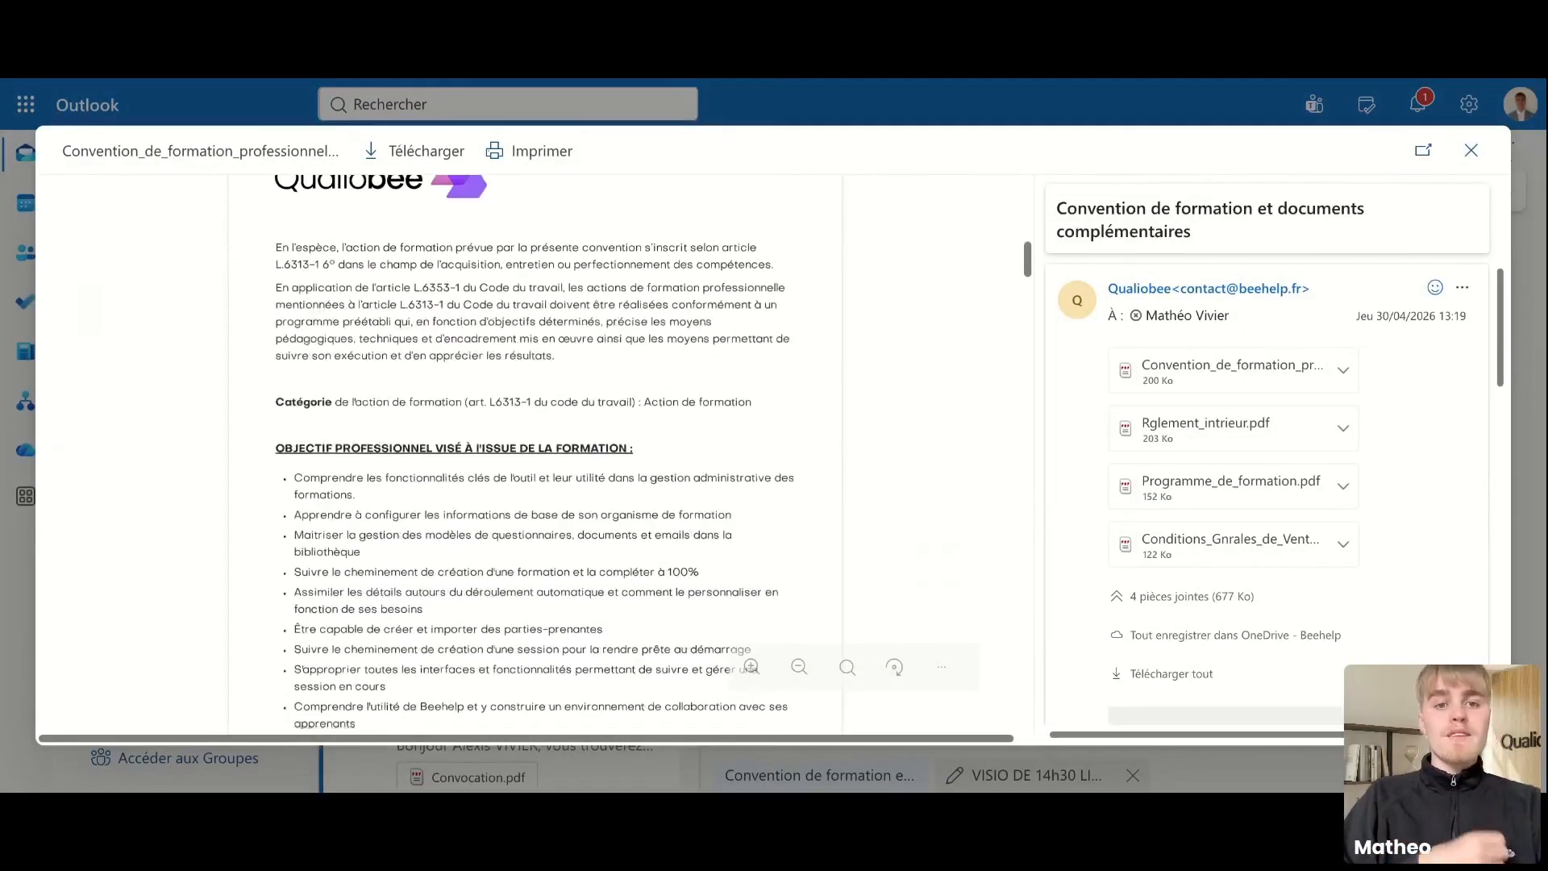
pyautogui.scroll(-5, 474, 485)
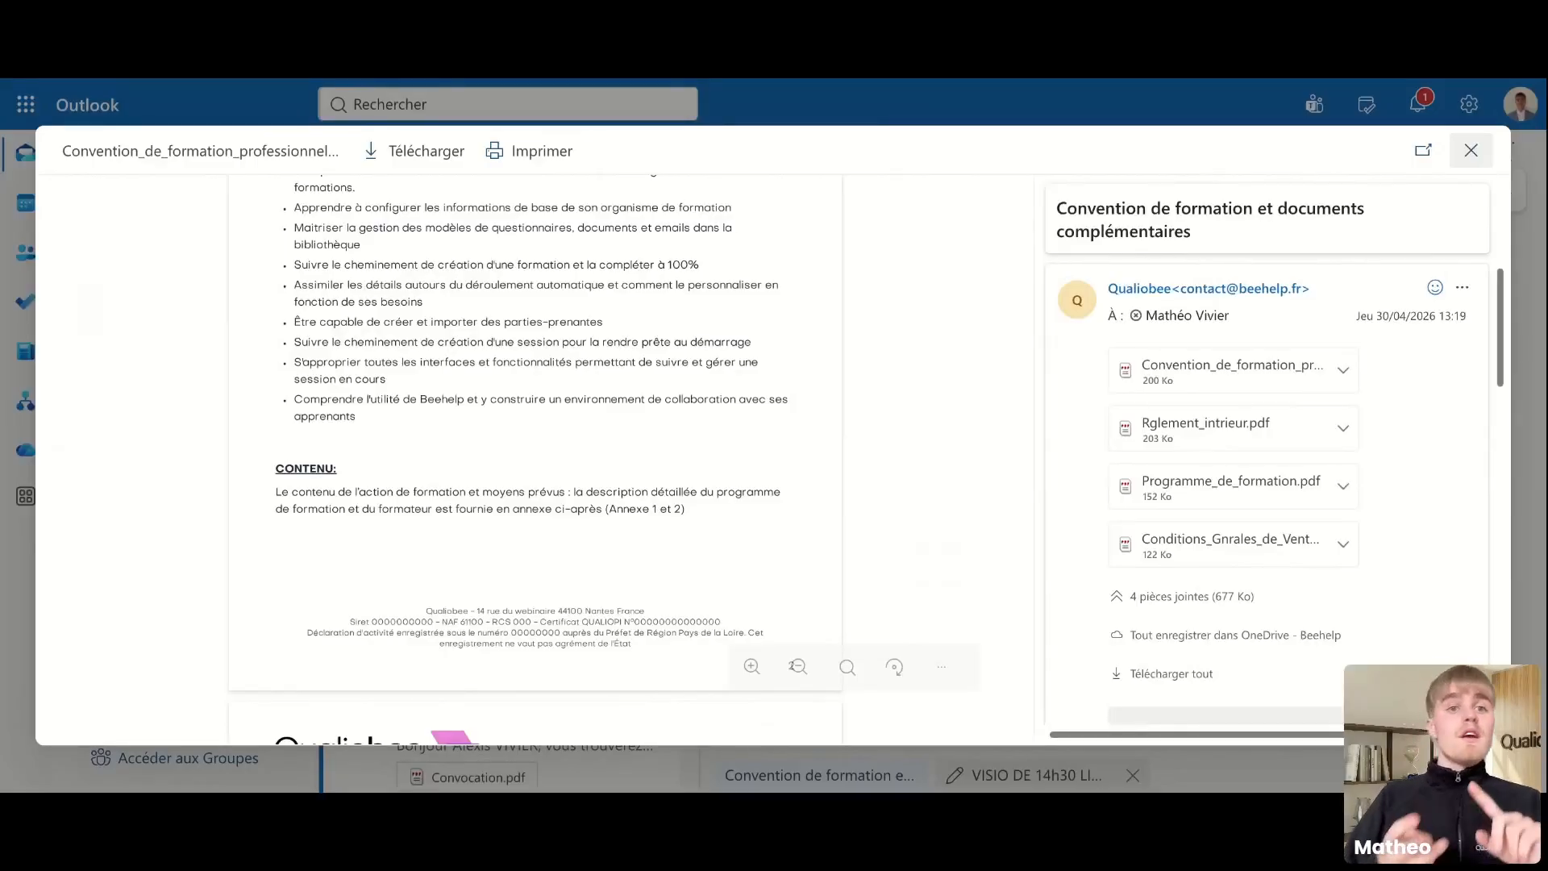
pyautogui.press('Escape')
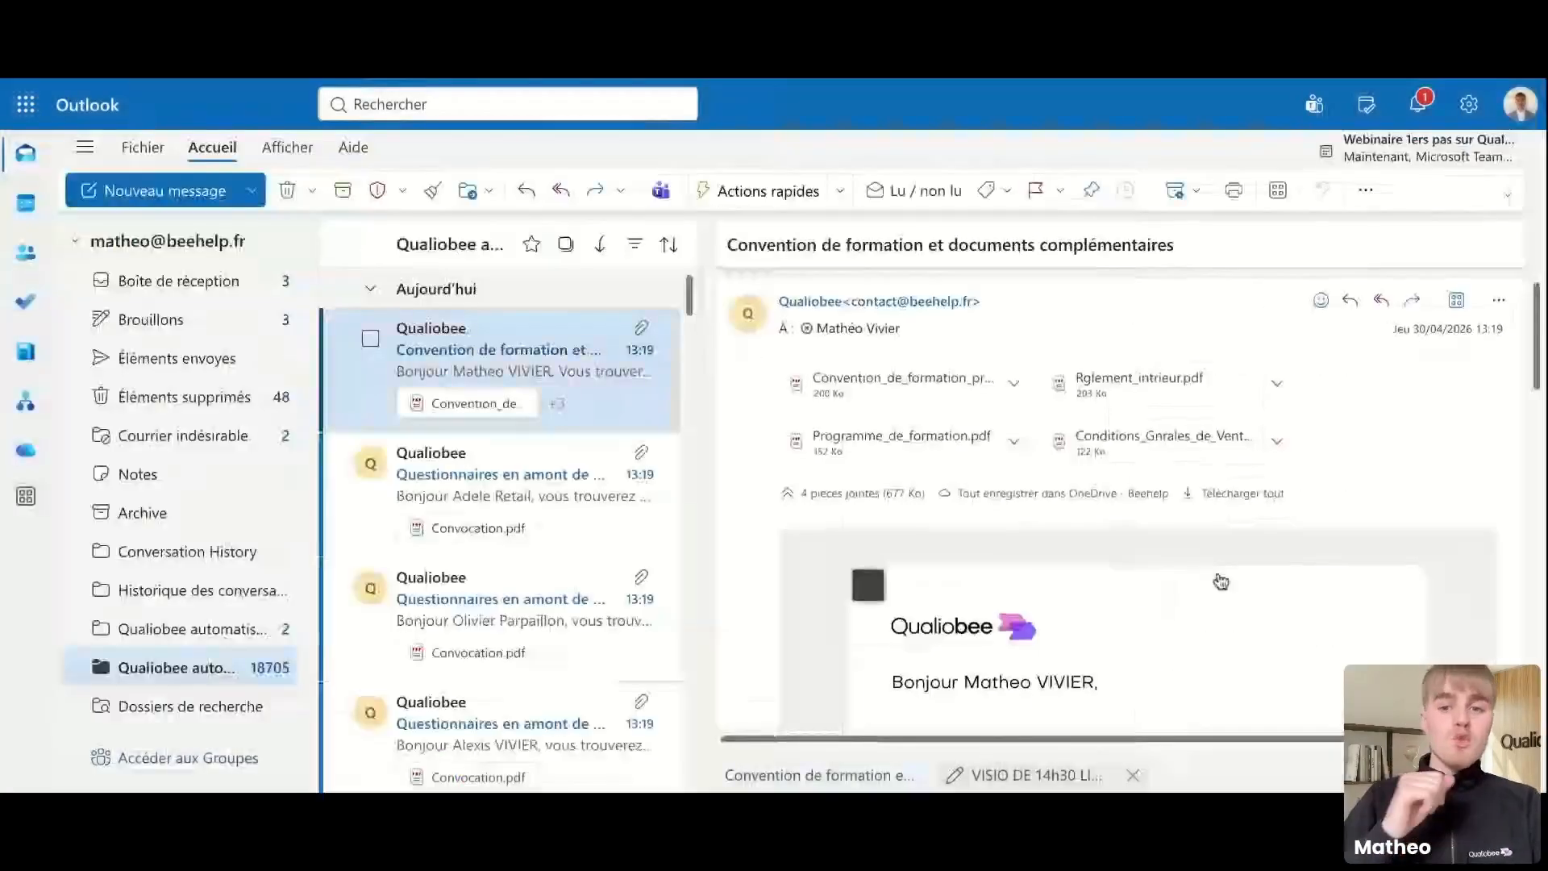
# Step: Copy the convention's signing code from the body of the "Convention de formation et documents complémentaires" email
pyautogui.scroll(-5, 1219, 580)
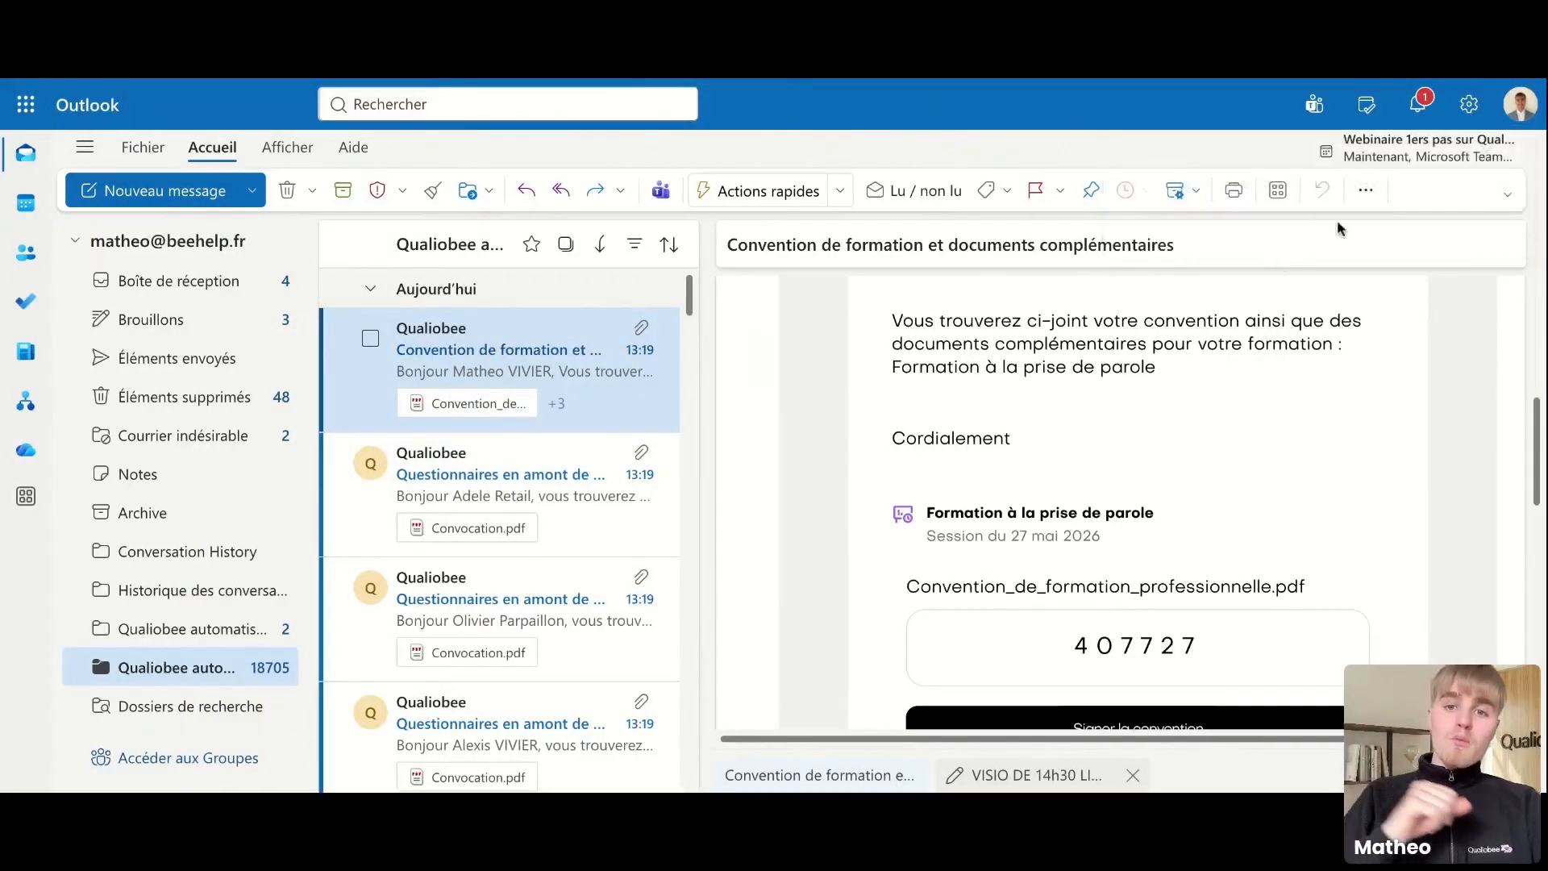
pyautogui.scroll(3, 1043, 389)
pyautogui.scroll(3, 1042, 389)
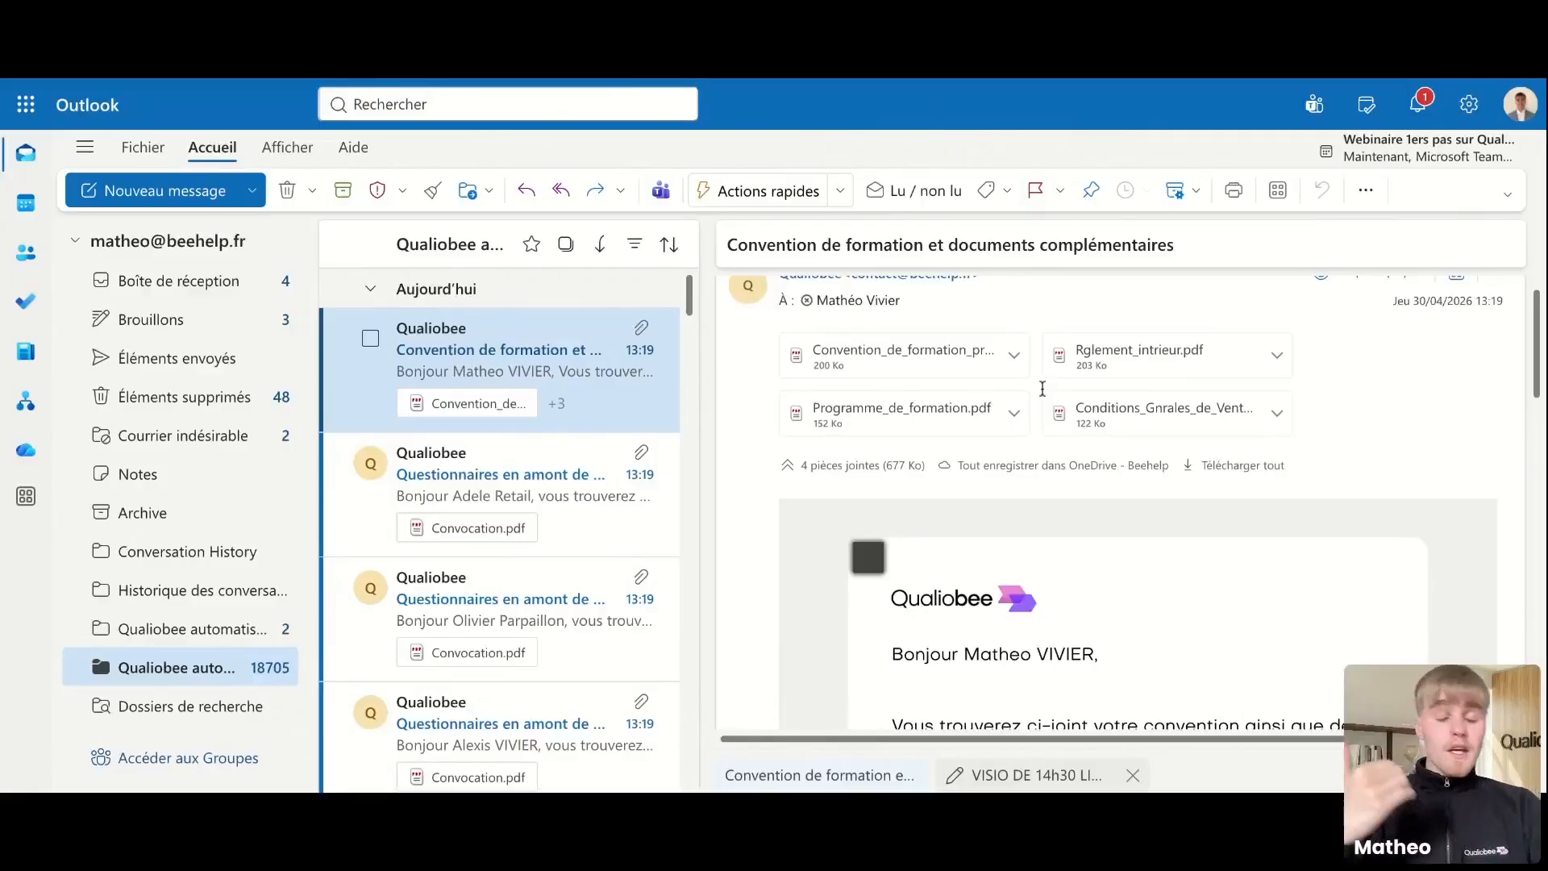
pyautogui.scroll(-3, 1043, 389)
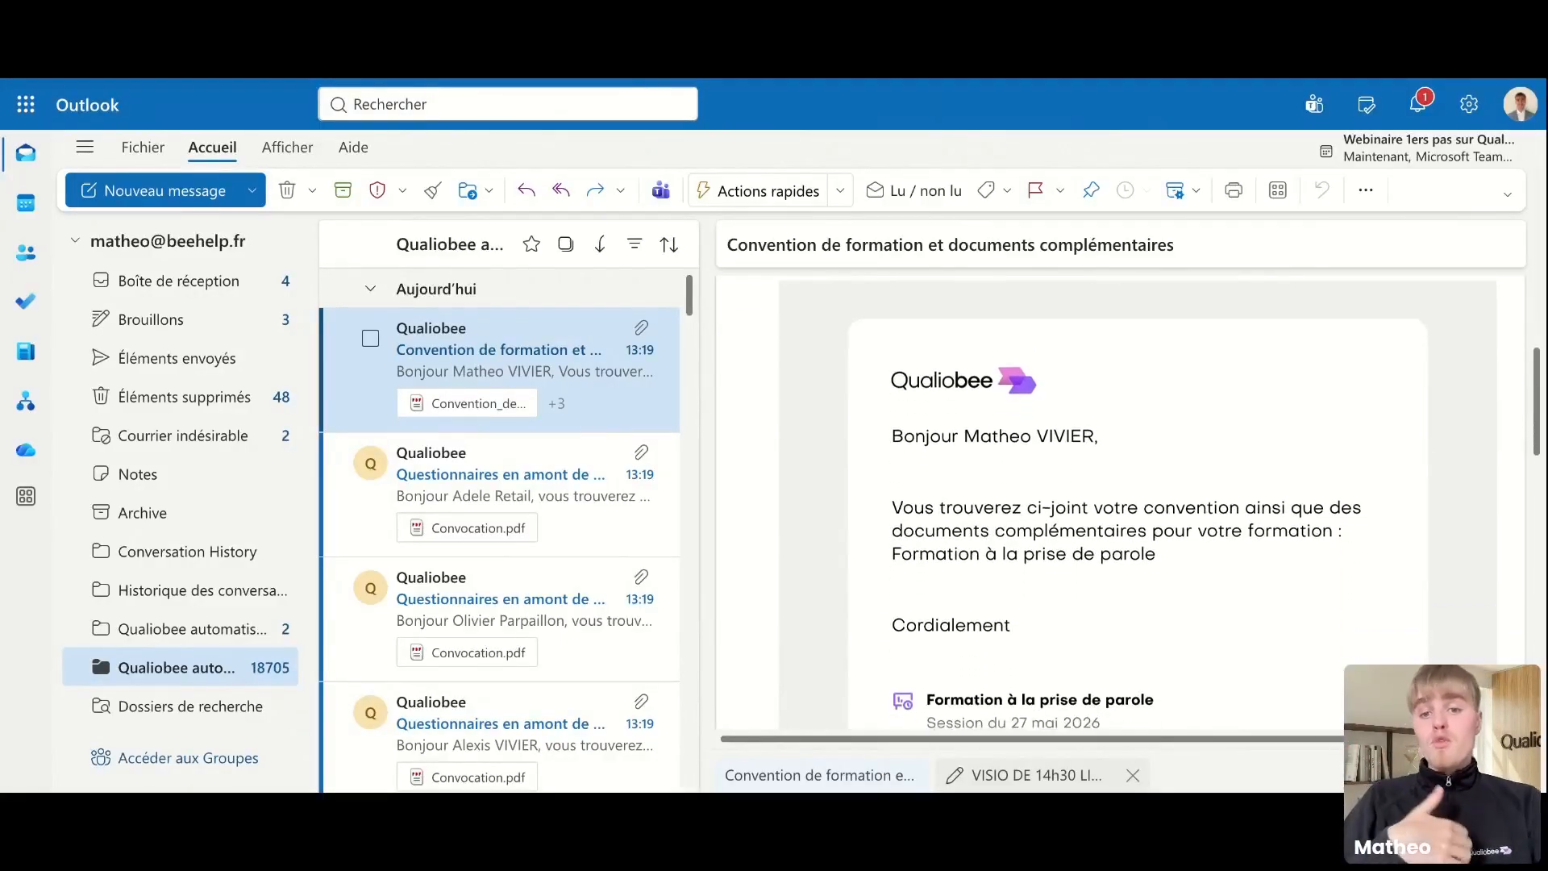
pyautogui.scroll(-4, 1042, 489)
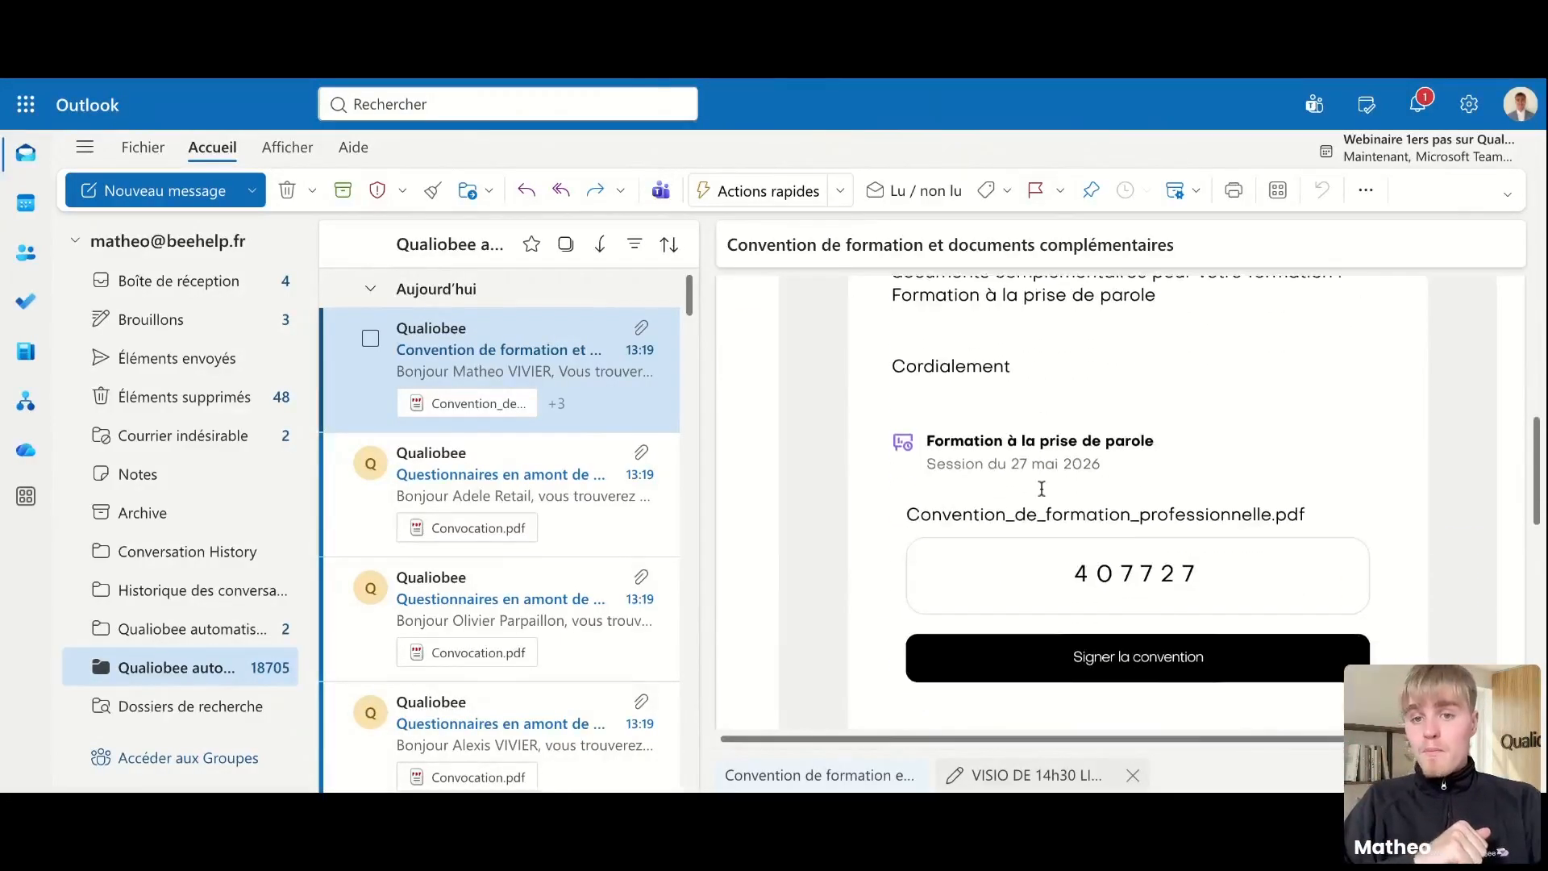
pyautogui.doubleClick(1172, 583)
pyautogui.hotkey('ctrl', 'c')
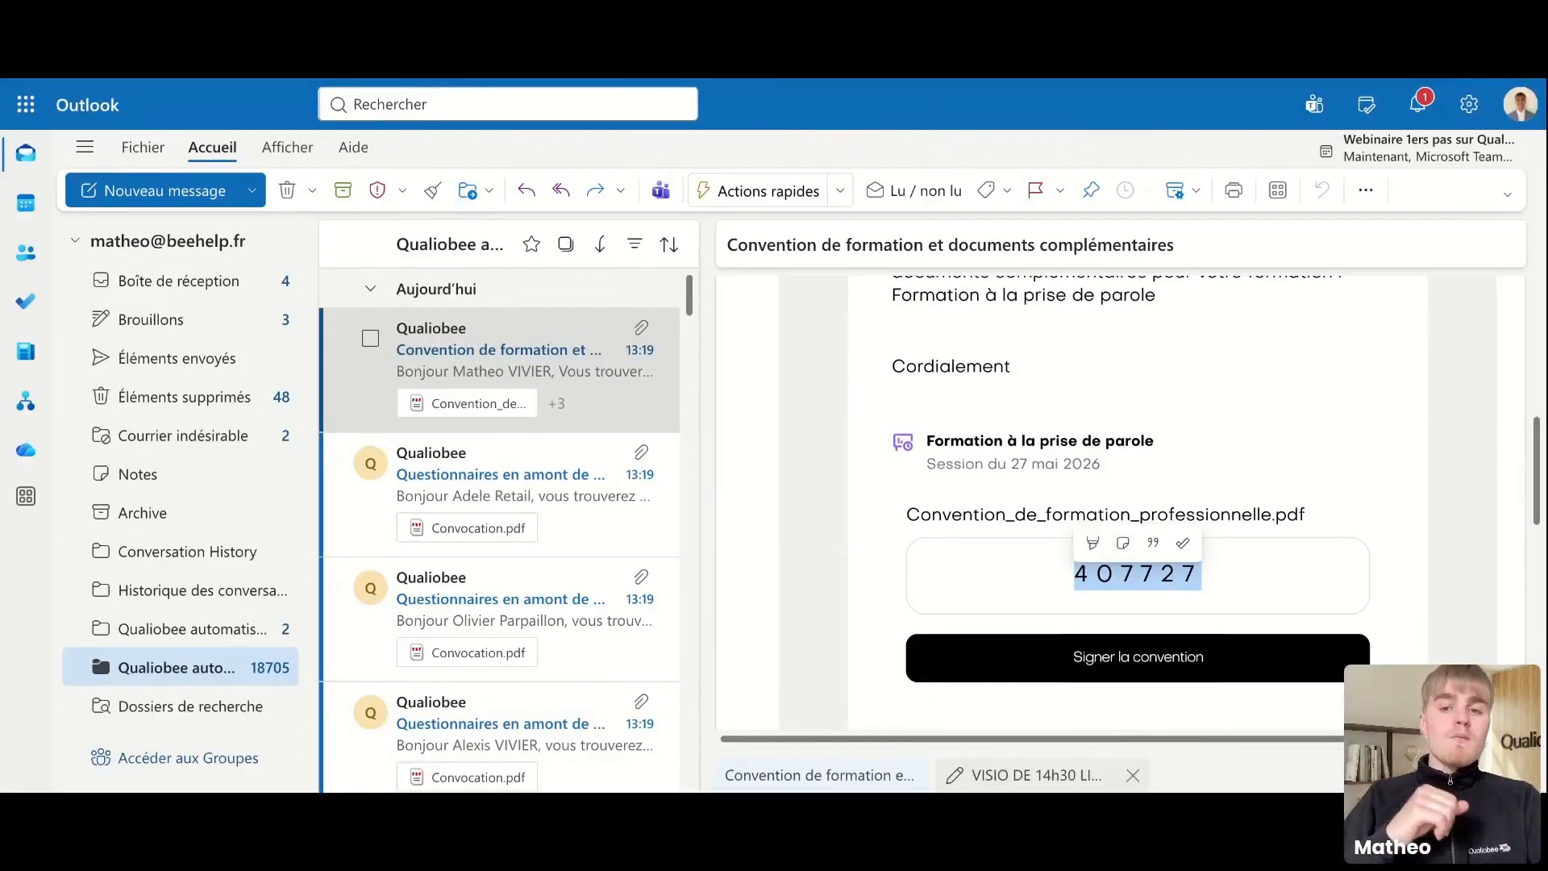
# Step: Open the convention's signing page from the email and submit the copied verification code to validate the signatory's identity
pyautogui.click(1123, 660)
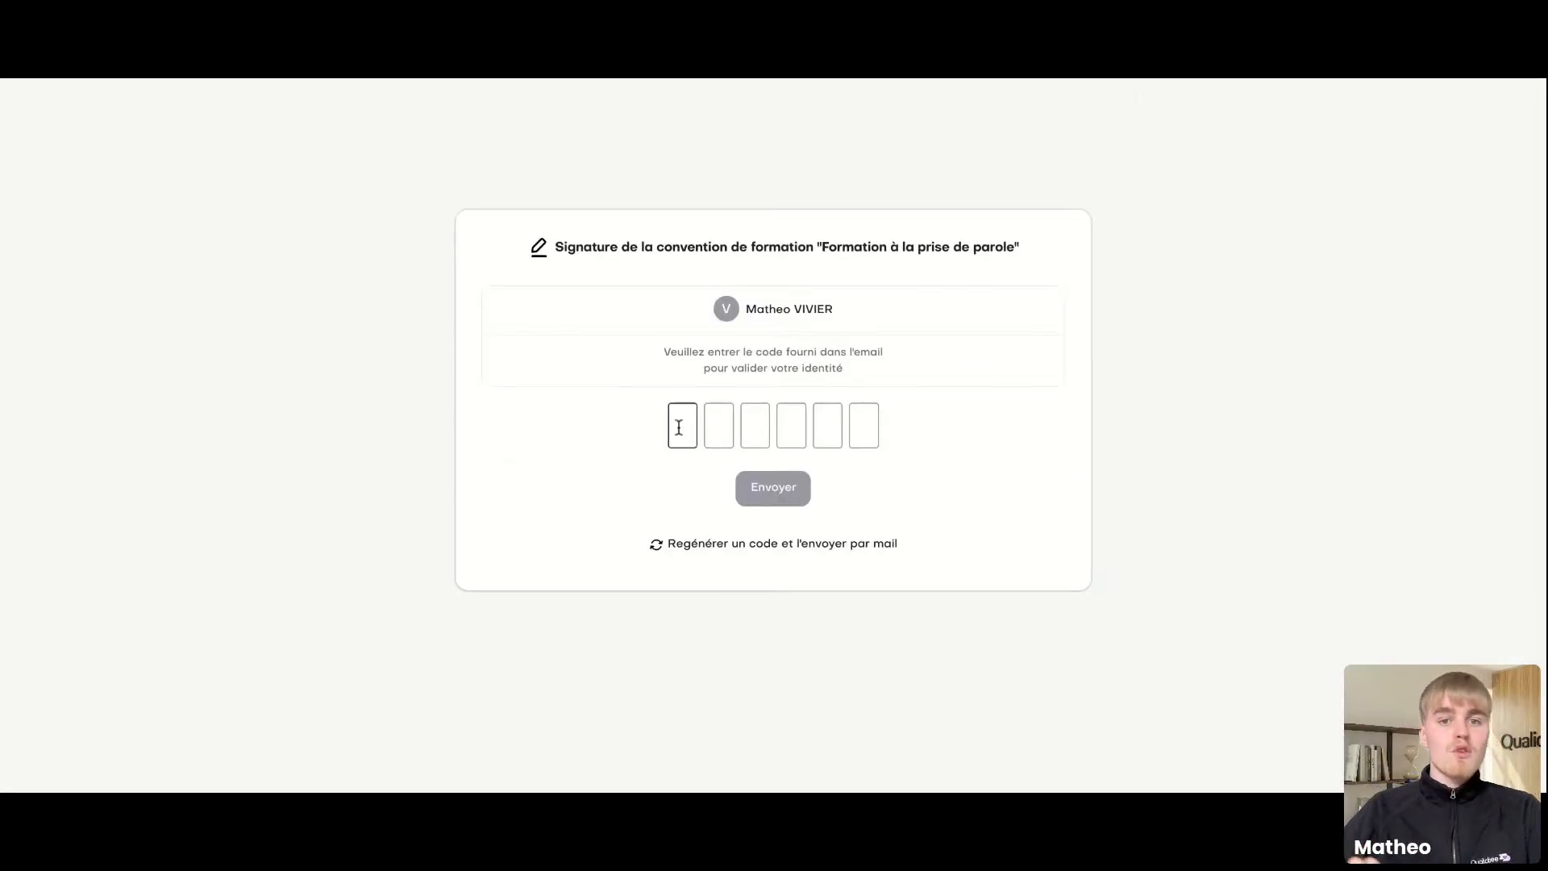
pyautogui.hotkey('ctrl', 'v')
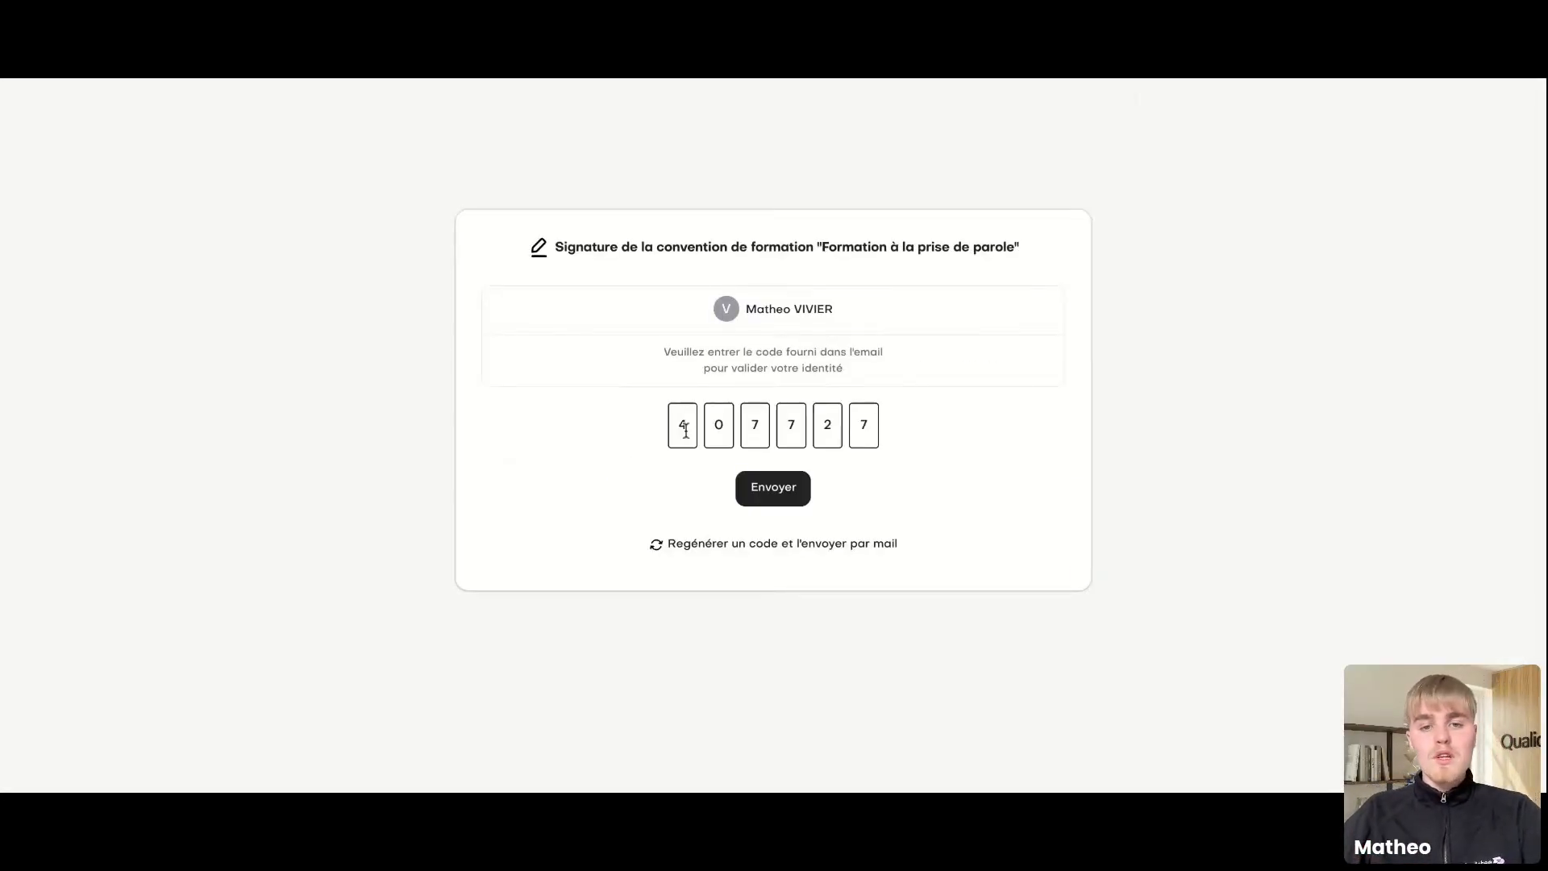
pyautogui.click(780, 495)
# Step: Draw a handwritten signature for Convention_de_formation_professionnelle.pdf, sign the convention and confirm the signing
pyautogui.moveTo(828, 426)
pyautogui.mouseDown()
pyautogui.moveTo(646, 478)
pyautogui.moveTo(726, 461)
pyautogui.moveTo(892, 467)
pyautogui.mouseUp()
pyautogui.click(765, 569)
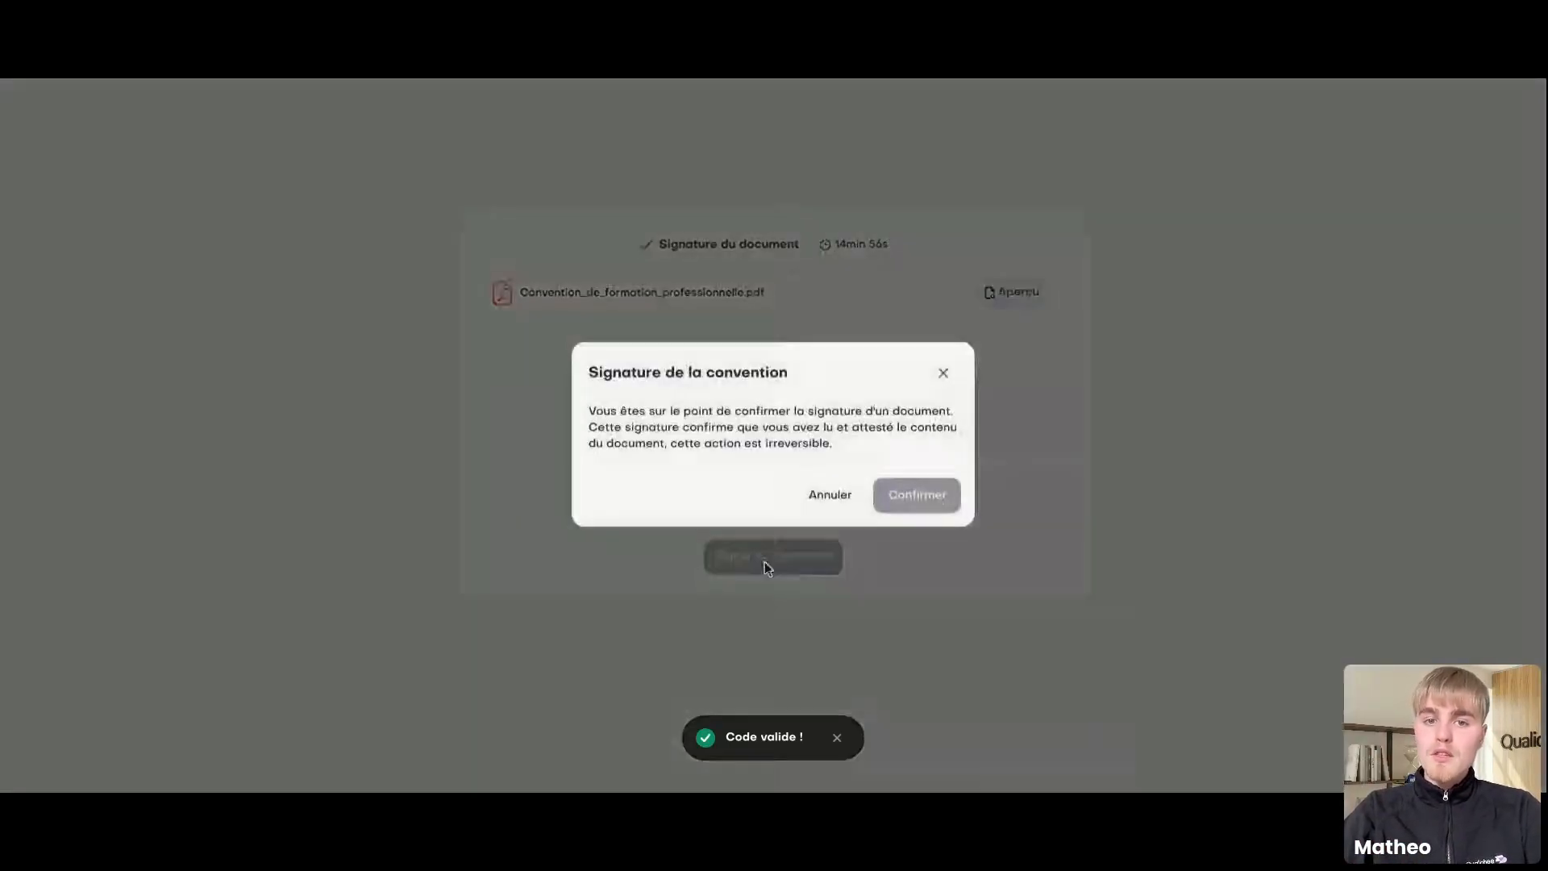
pyautogui.click(902, 504)
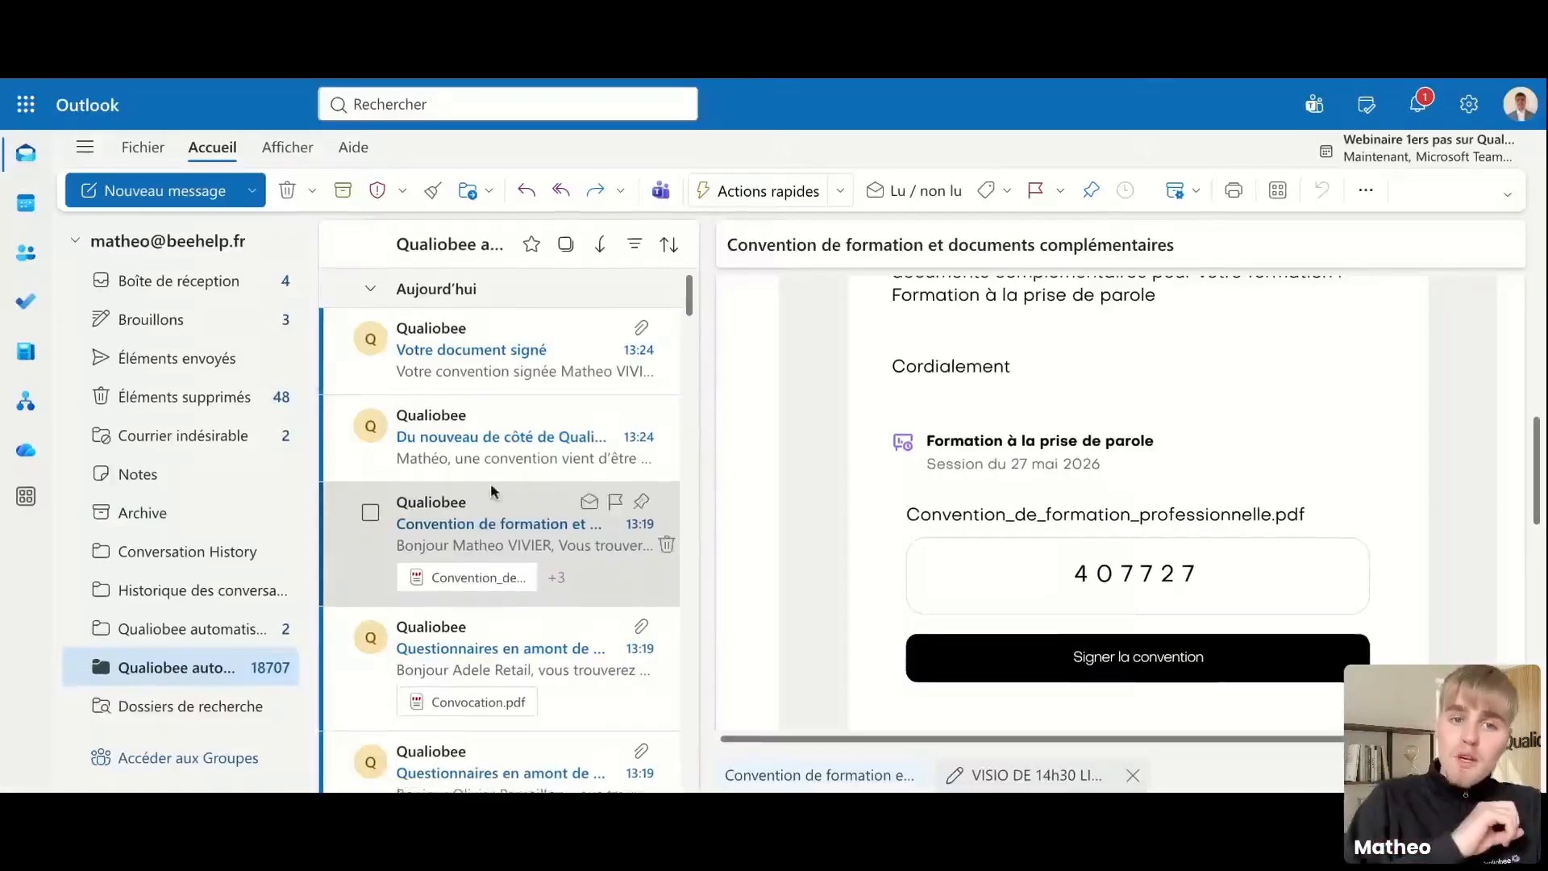
# Step: Back in Outlook, open the "Votre document signé" email and read its message about the signed convention
pyautogui.click(501, 375)
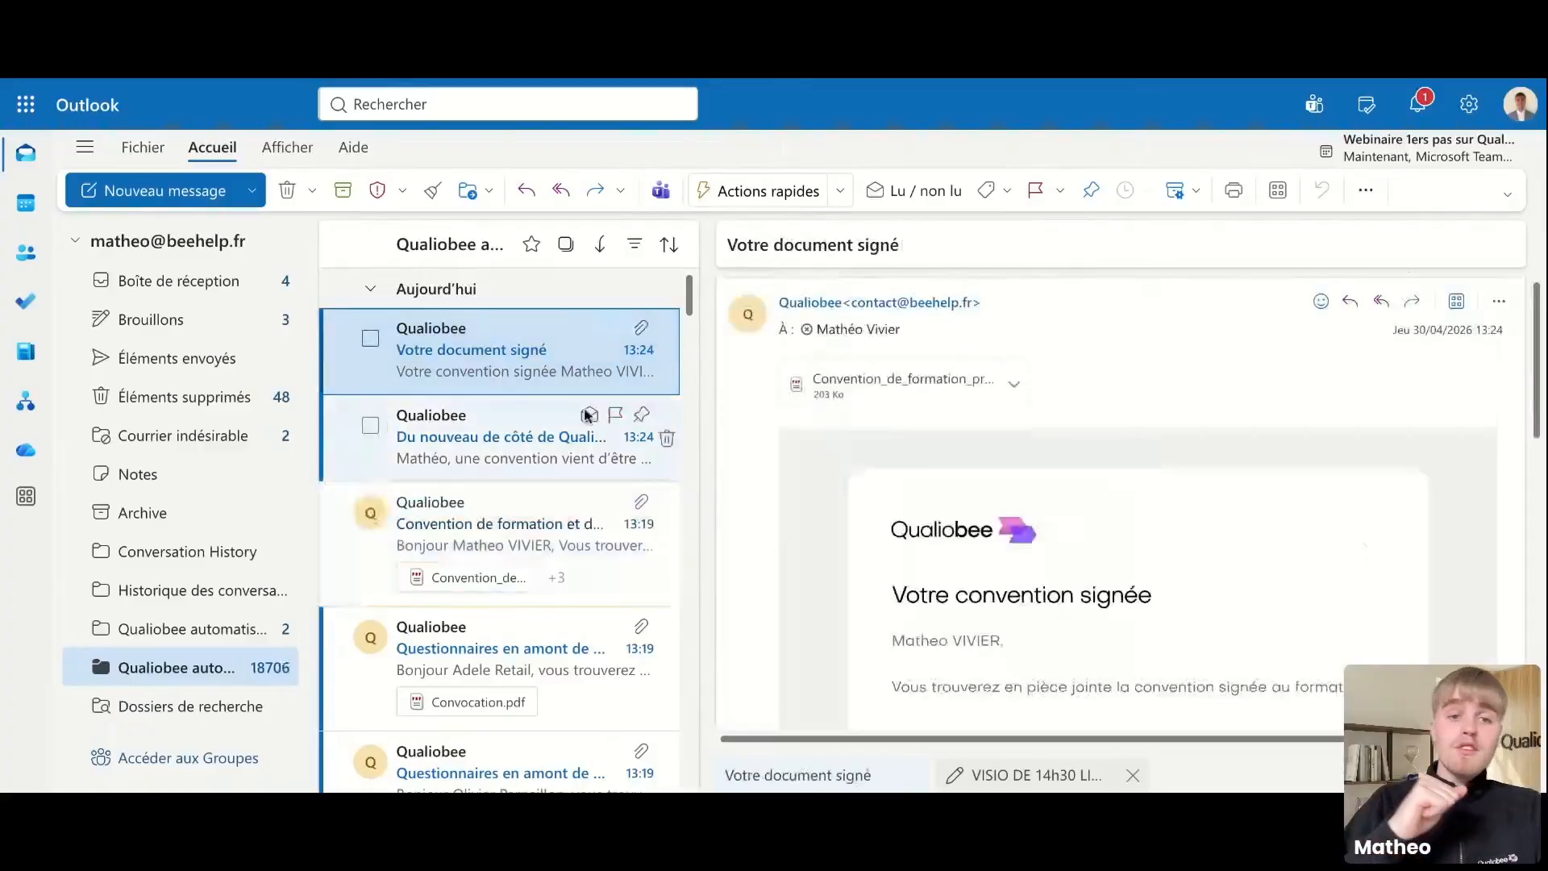
pyautogui.scroll(-3, 977, 633)
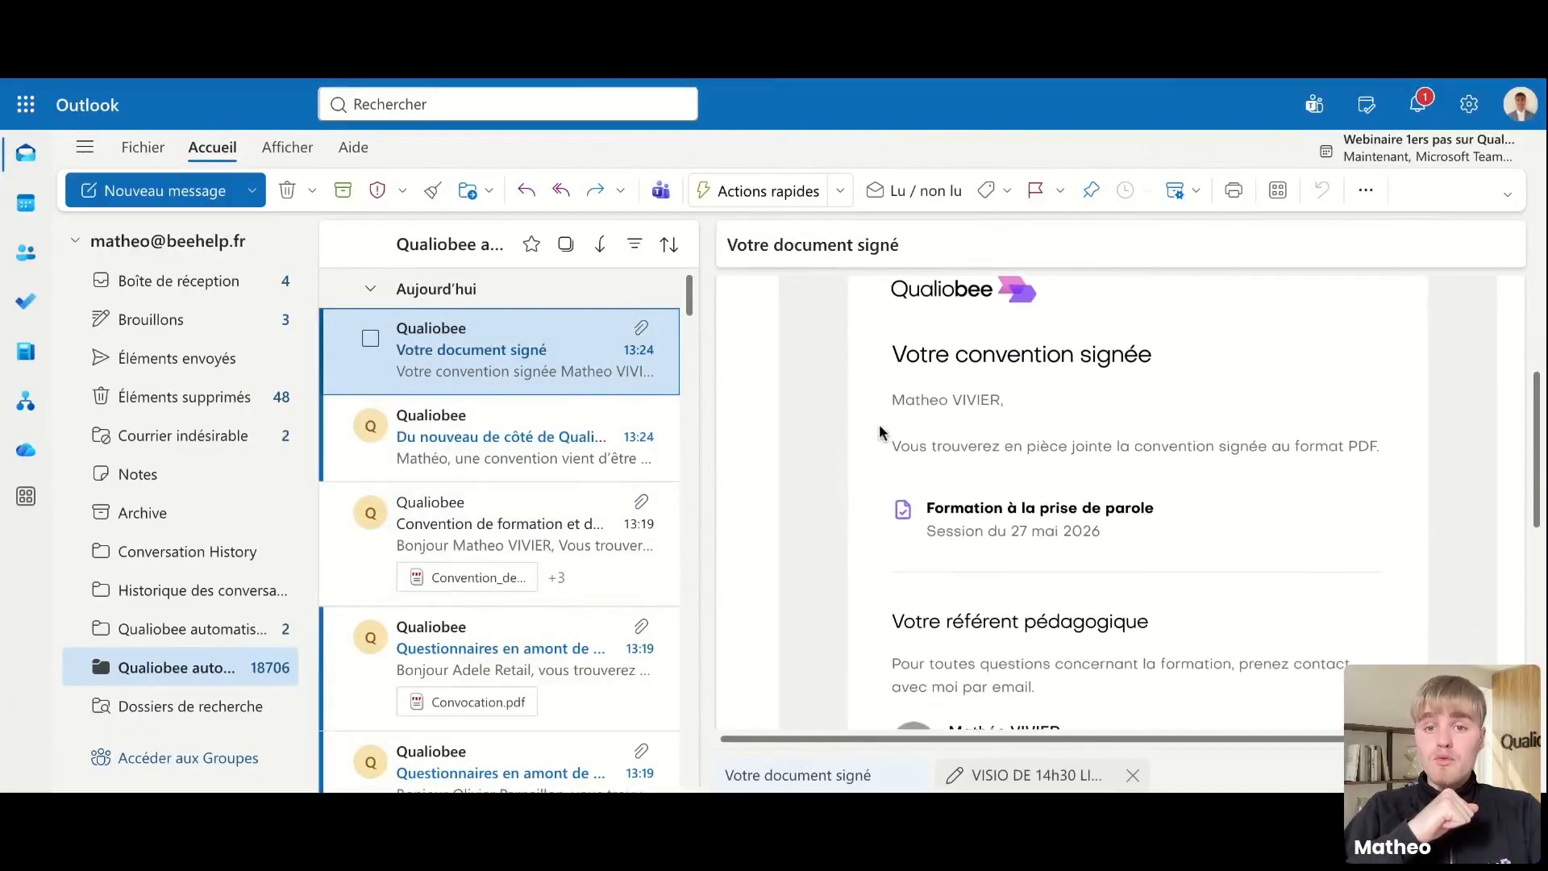
# Step: Open the signed convention PDF attached to the email, examine the two signatures at its end and close the preview
pyautogui.scroll(3, 930, 447)
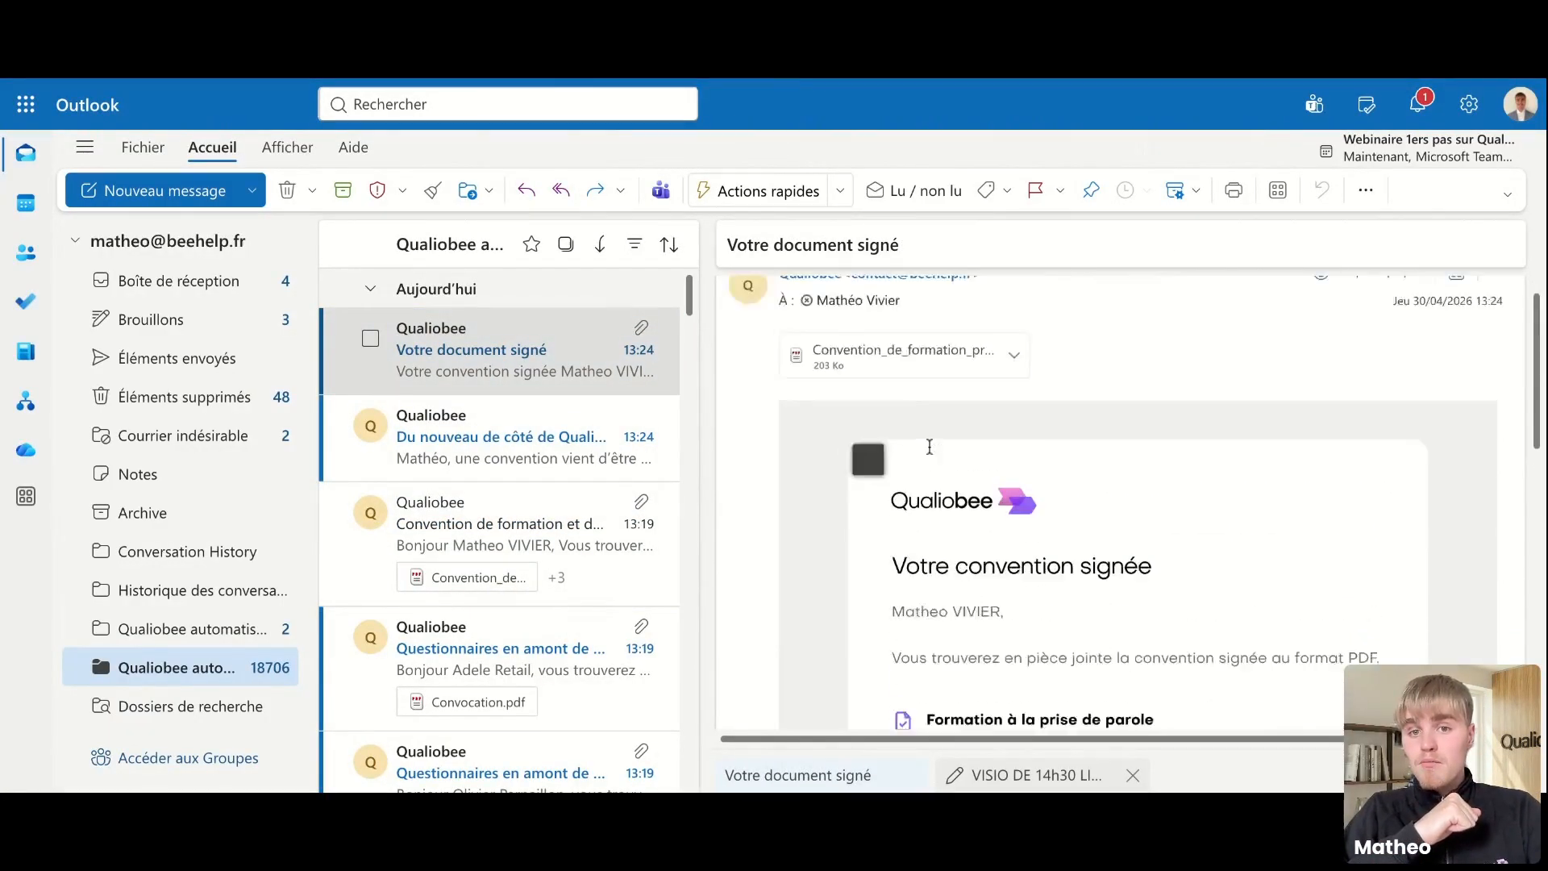
pyautogui.click(857, 379)
pyautogui.scroll(-20, 484, 410)
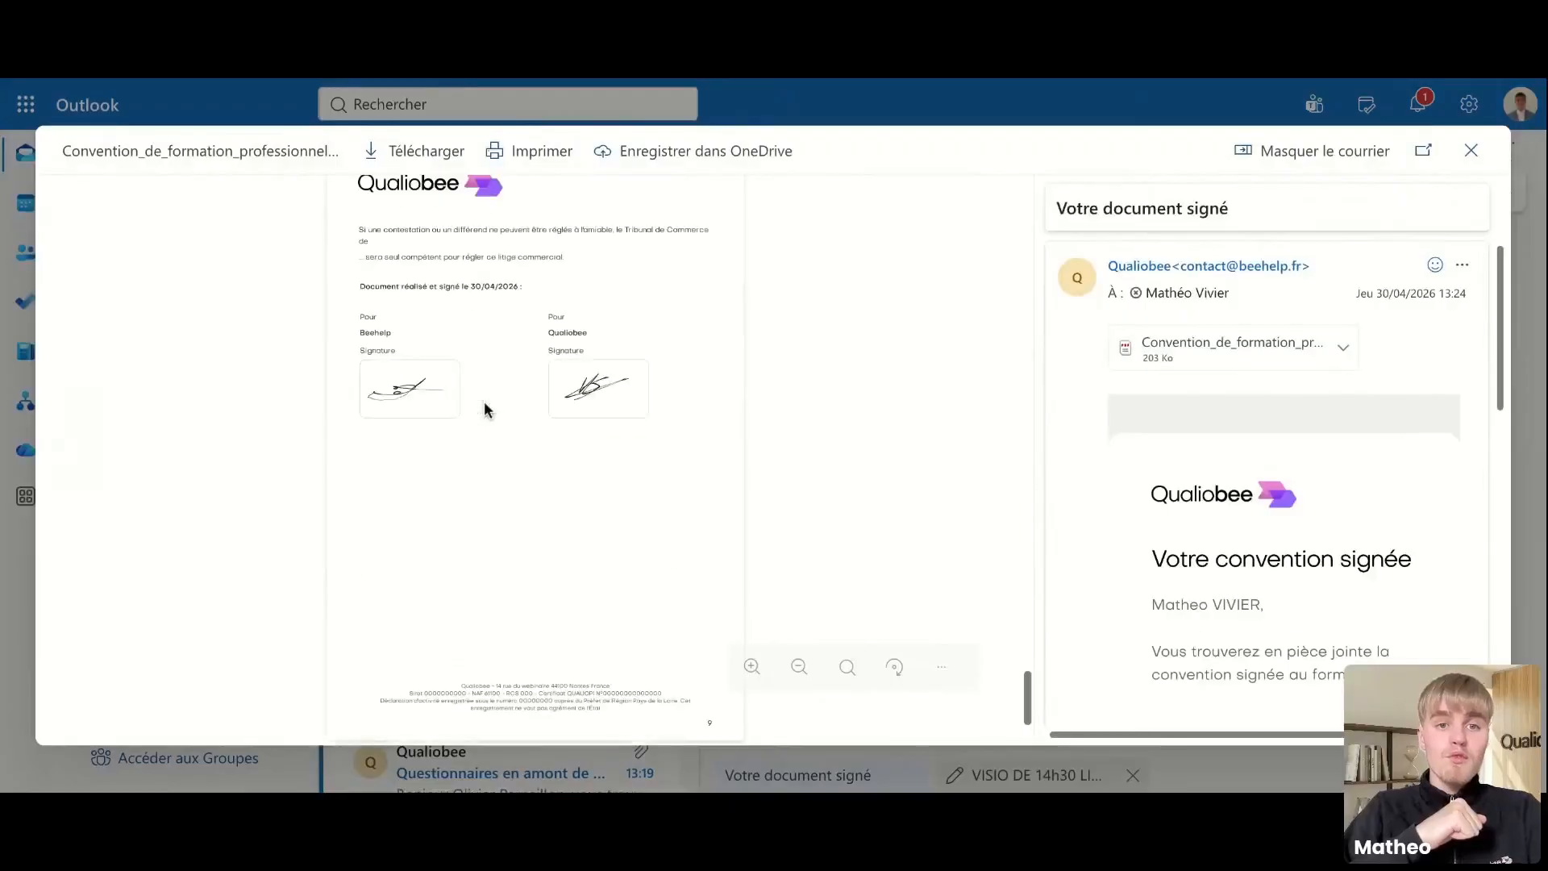
pyautogui.scroll(3, 484, 410)
pyautogui.scroll(6, 380, 449)
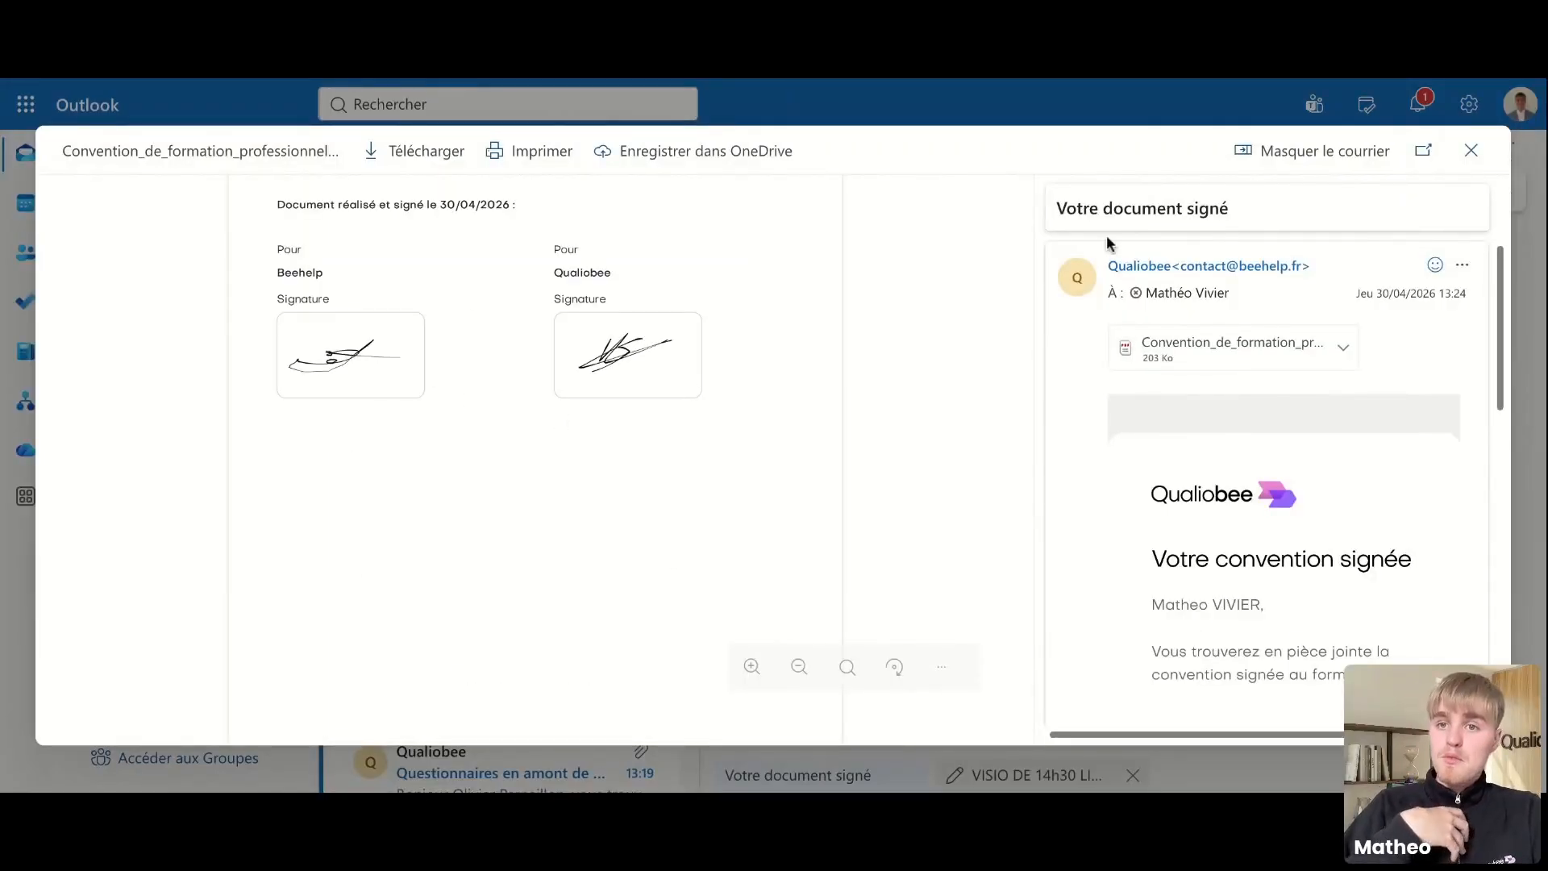
pyautogui.click(1472, 151)
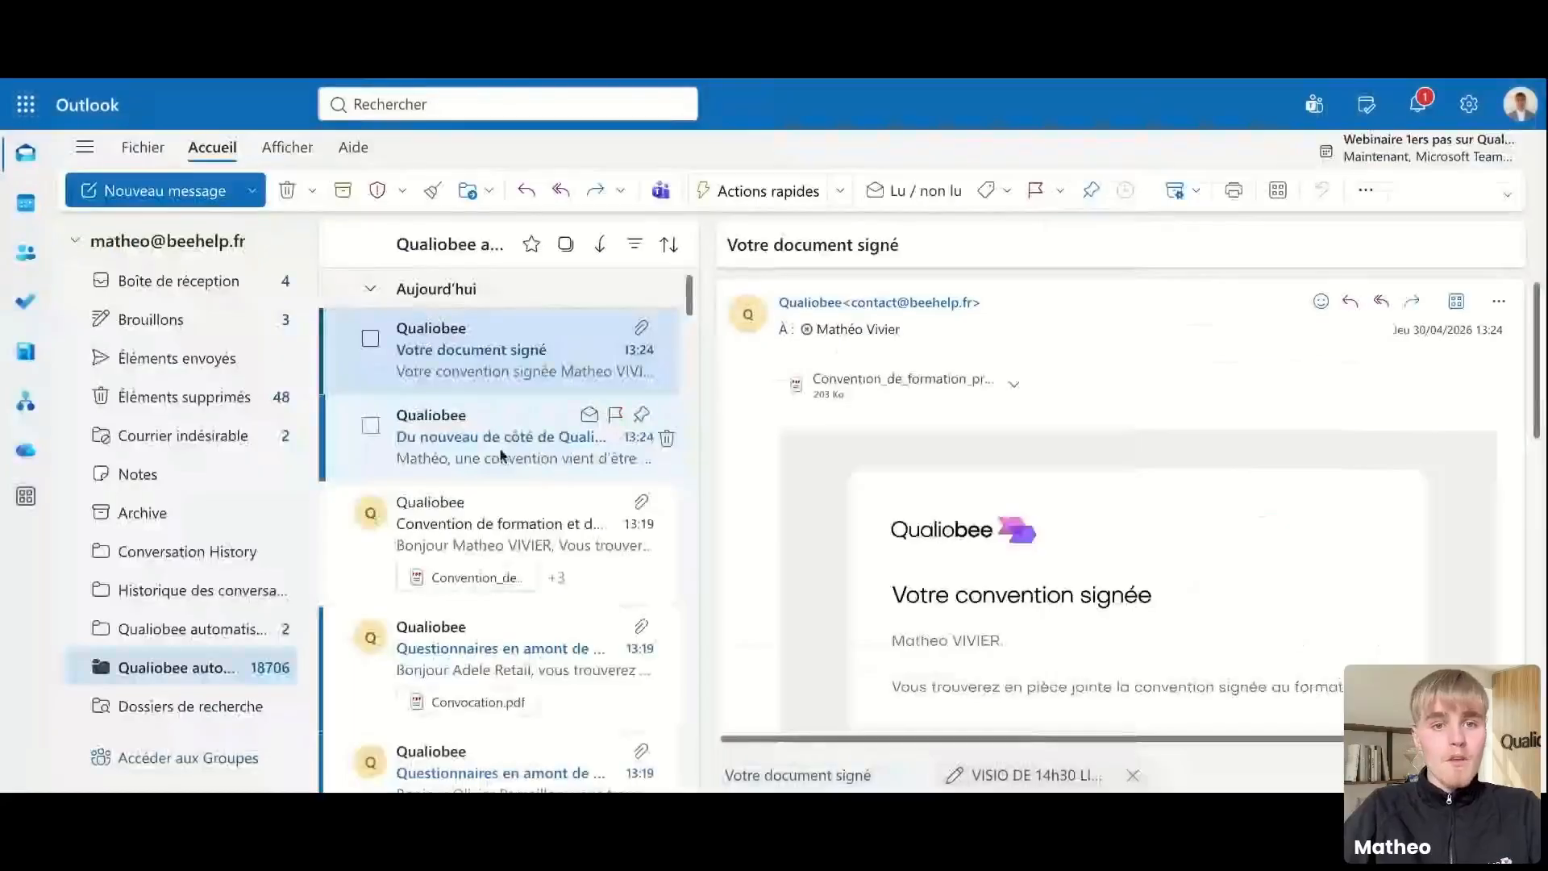
# Step: Open the first learner's "Questionnaires en amont de la formation" email and start answering the "Évaluation du positionnement de l'apprenant à la formation" questionnaire
pyautogui.scroll(-3, 501, 454)
pyautogui.click(521, 437)
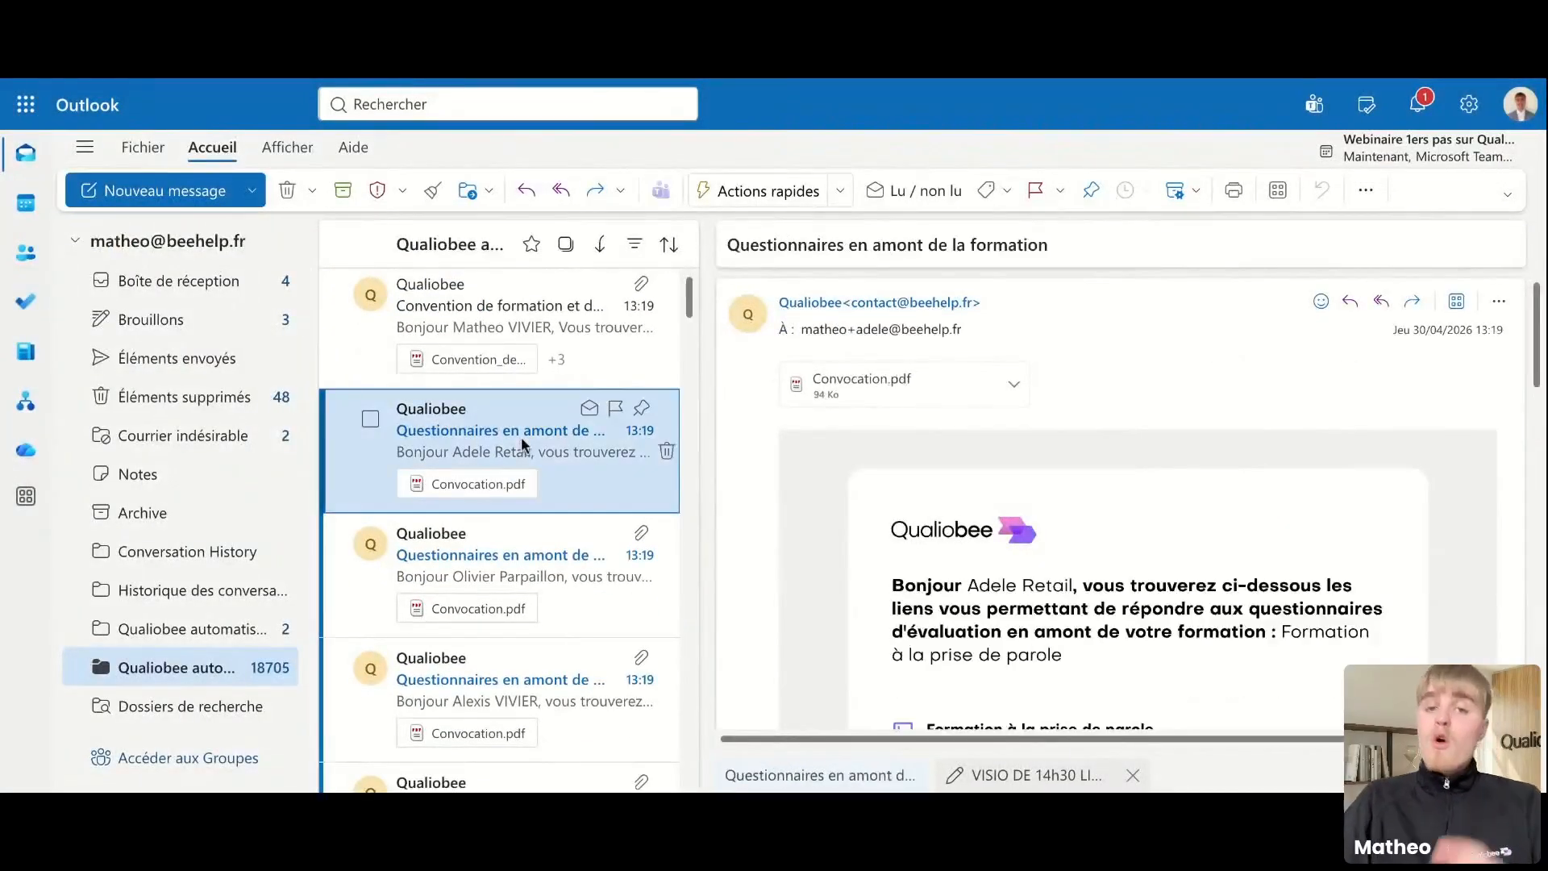
pyautogui.scroll(-2, 966, 513)
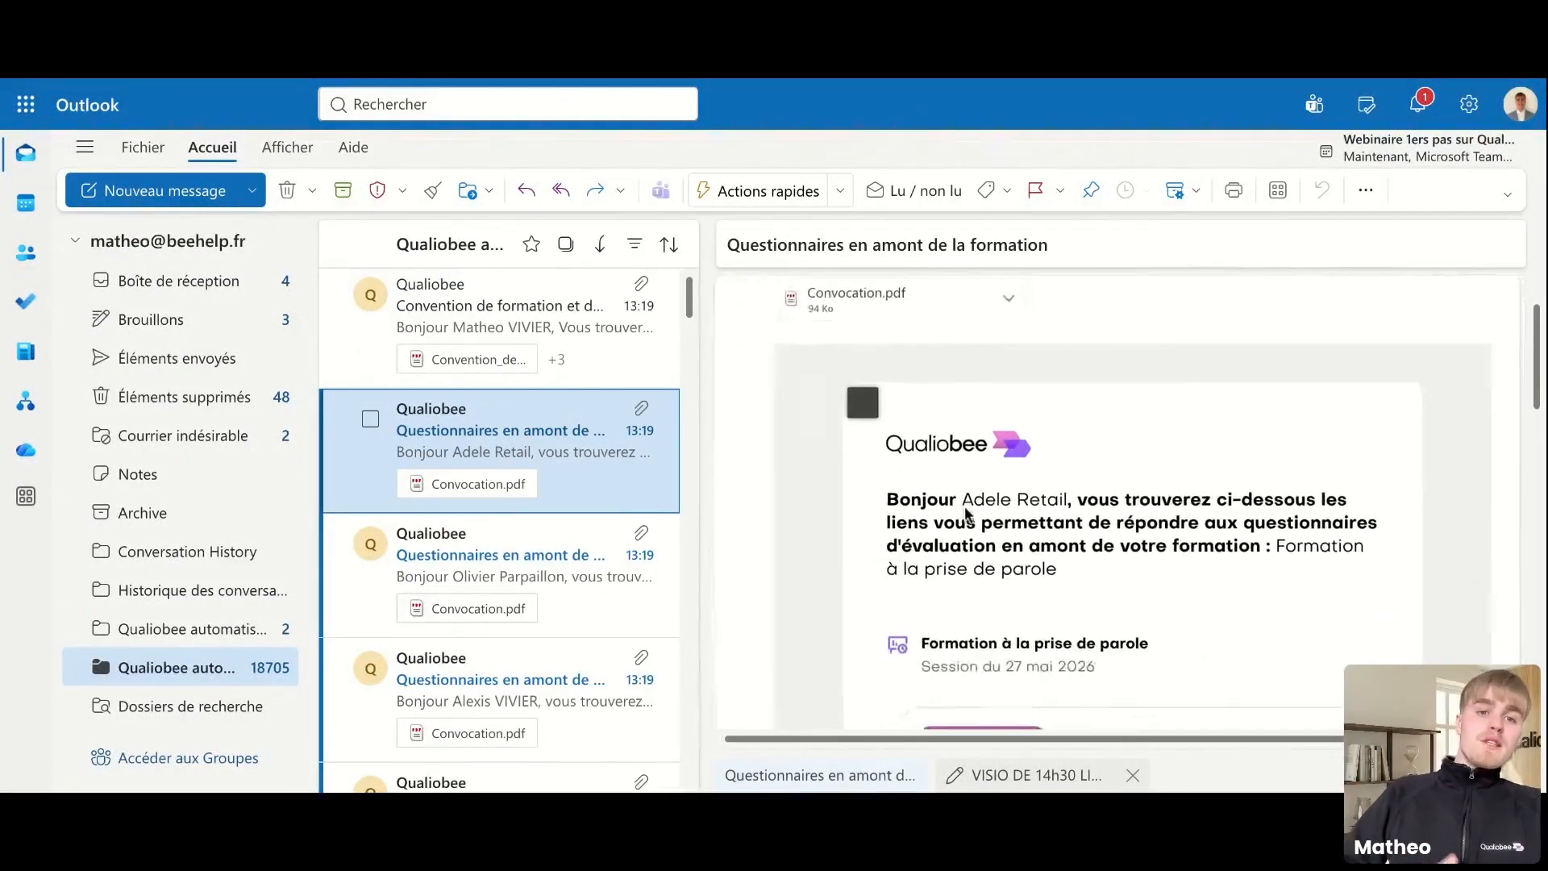
pyautogui.scroll(-4, 965, 513)
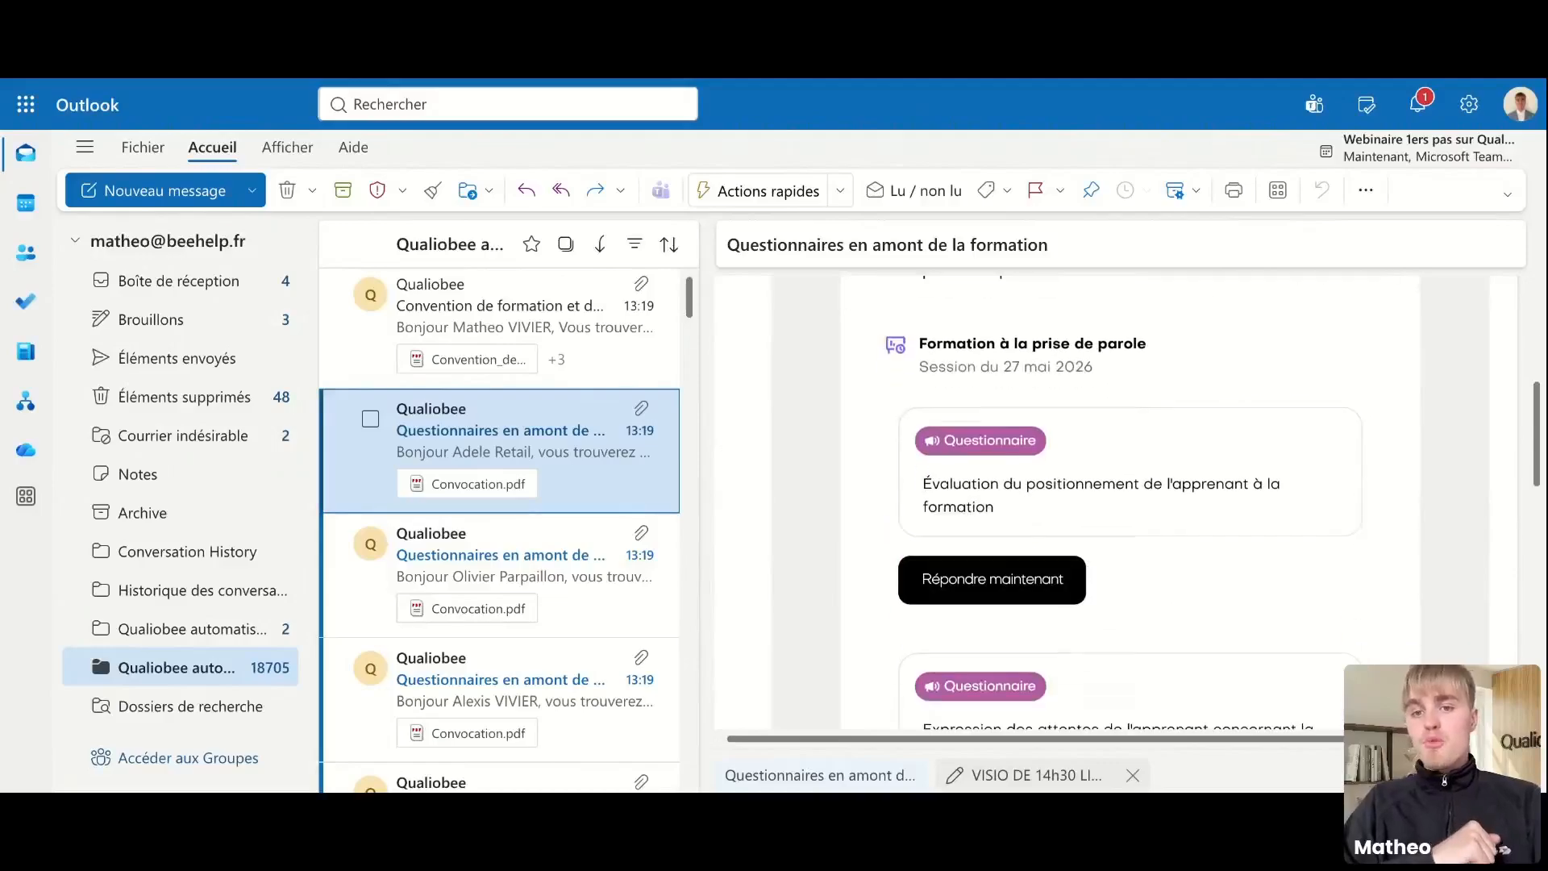
pyautogui.scroll(-1, 943, 496)
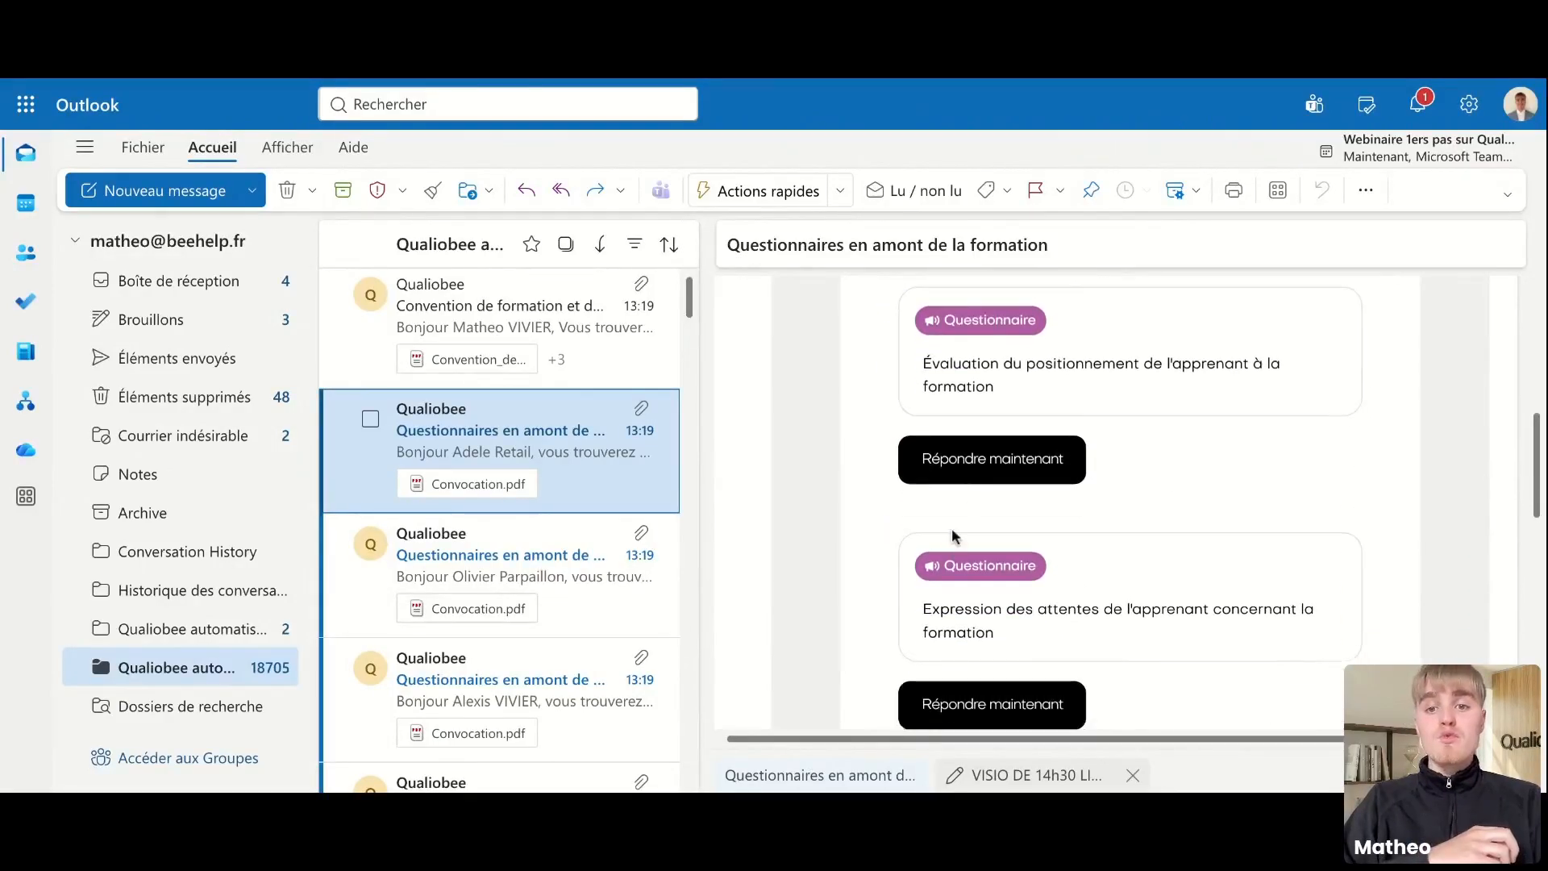
pyautogui.scroll(3, 945, 353)
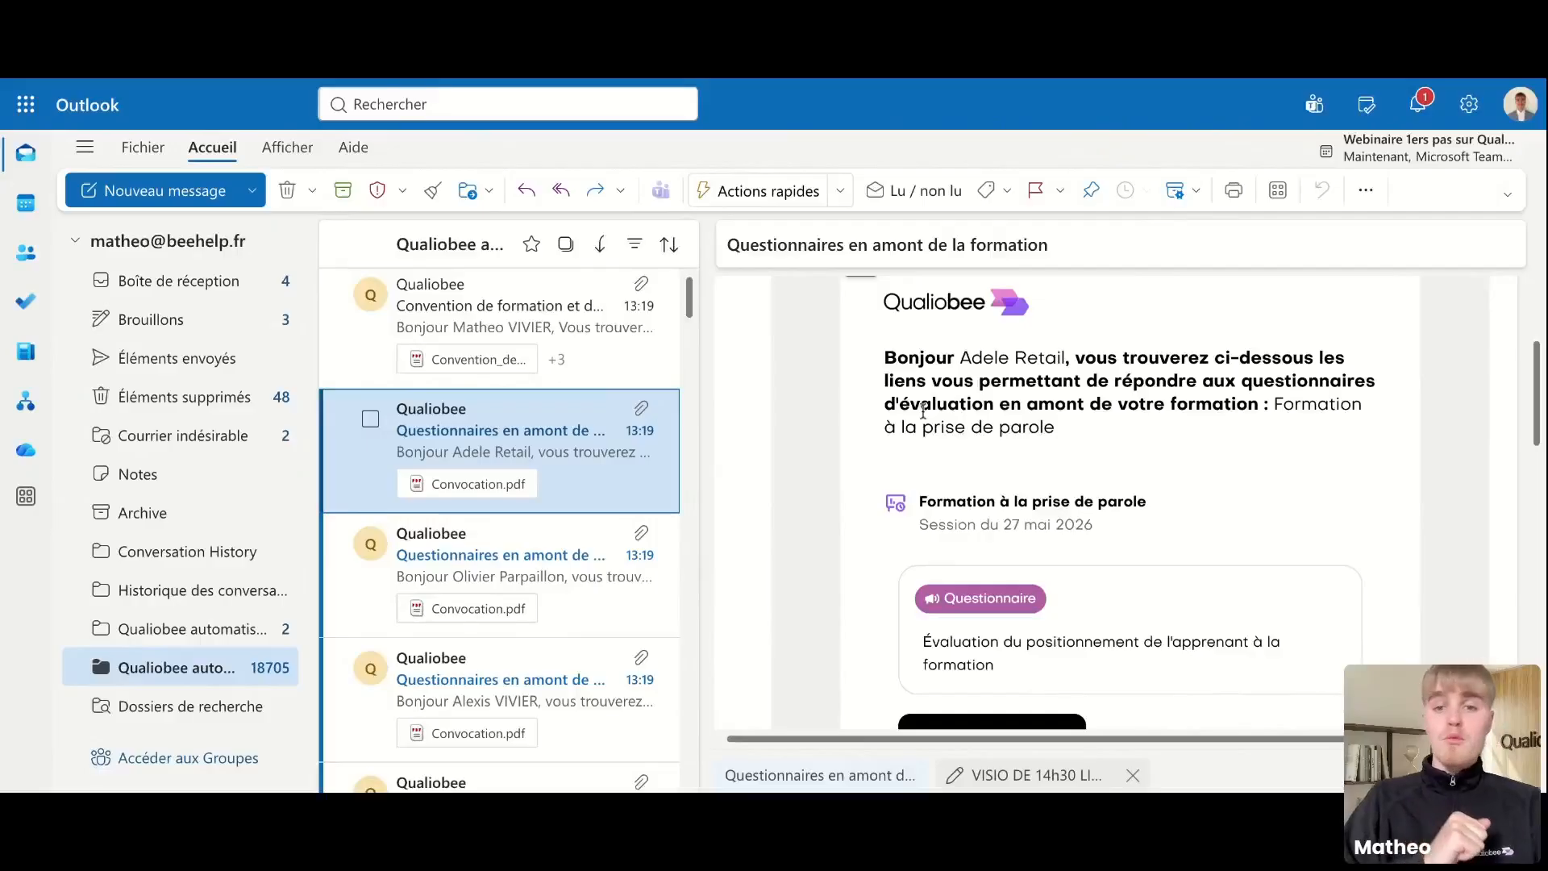
pyautogui.scroll(-1, 971, 587)
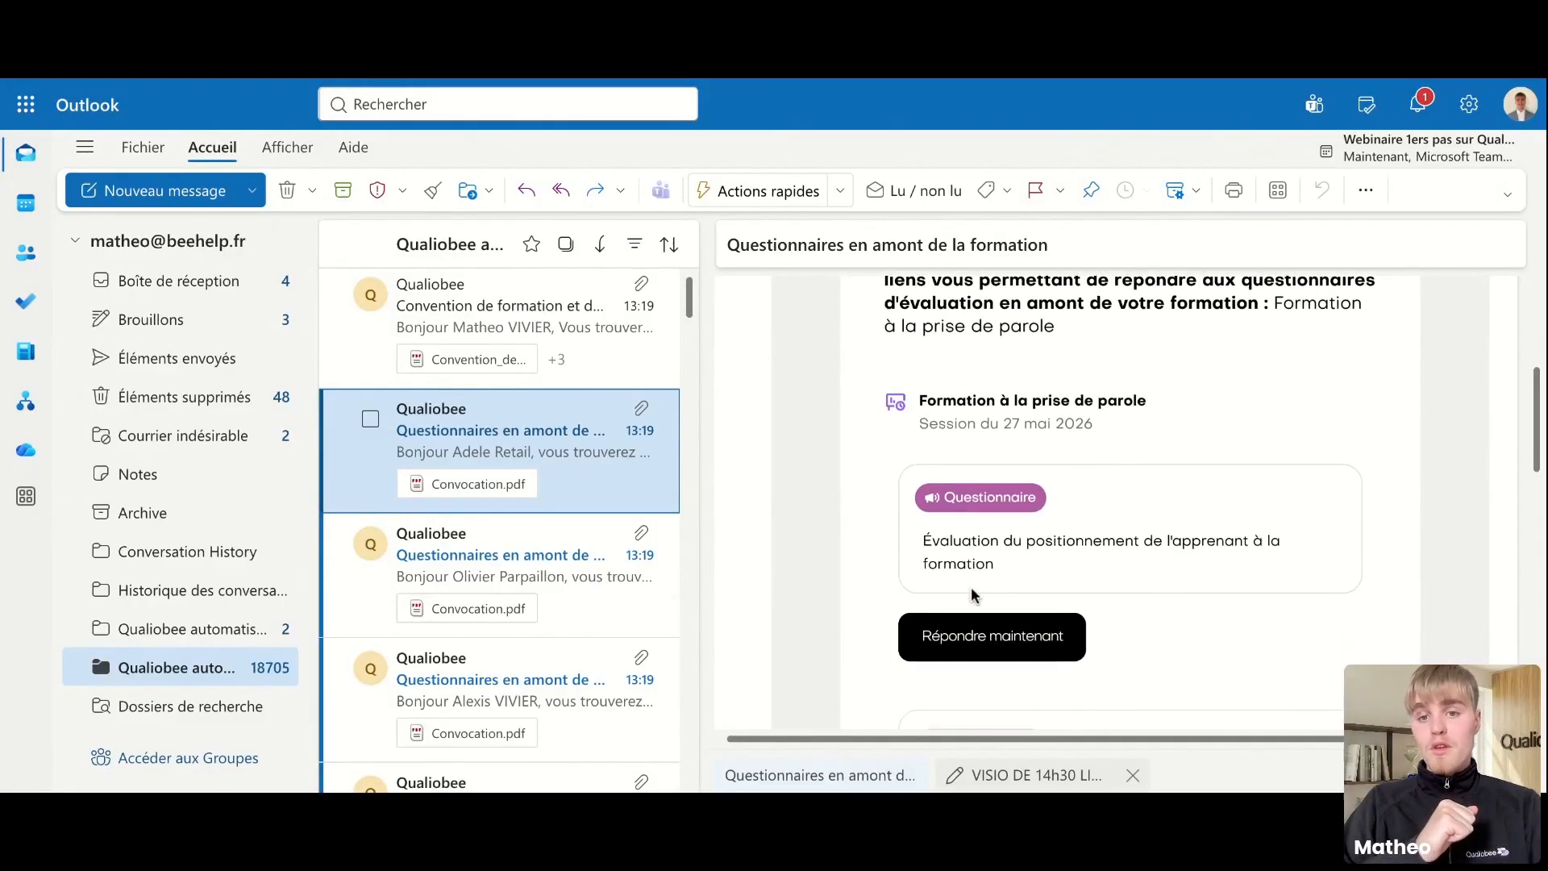
pyautogui.click(993, 652)
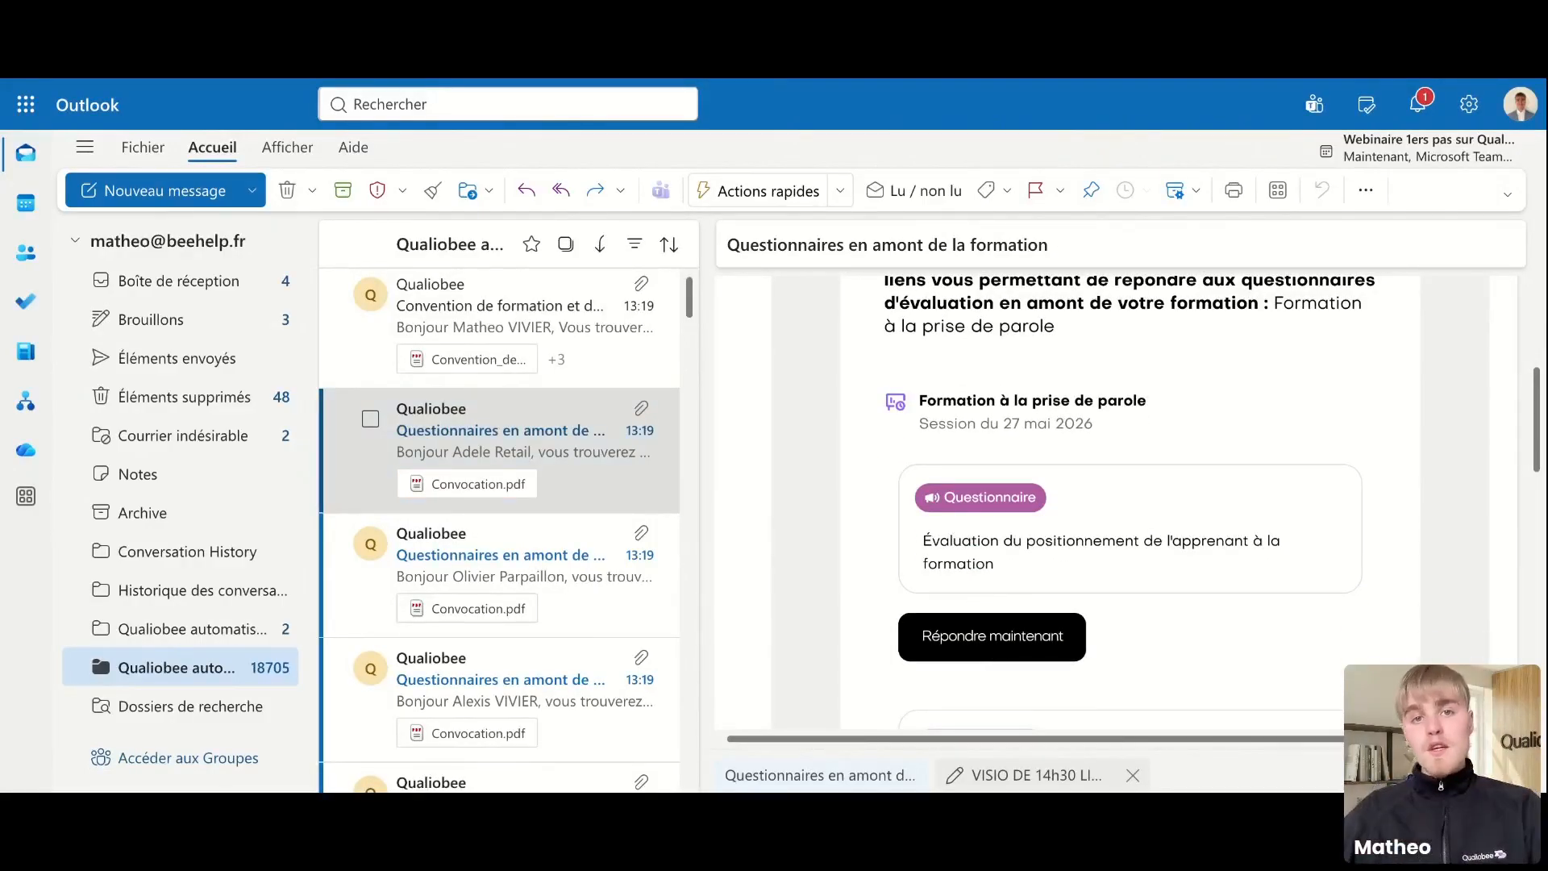
# Step: Answer the first three questions of the positioning questionnaire with "Oui", "Je suis très motivé(e)" and "Oui"
pyautogui.scroll(-3, 576, 136)
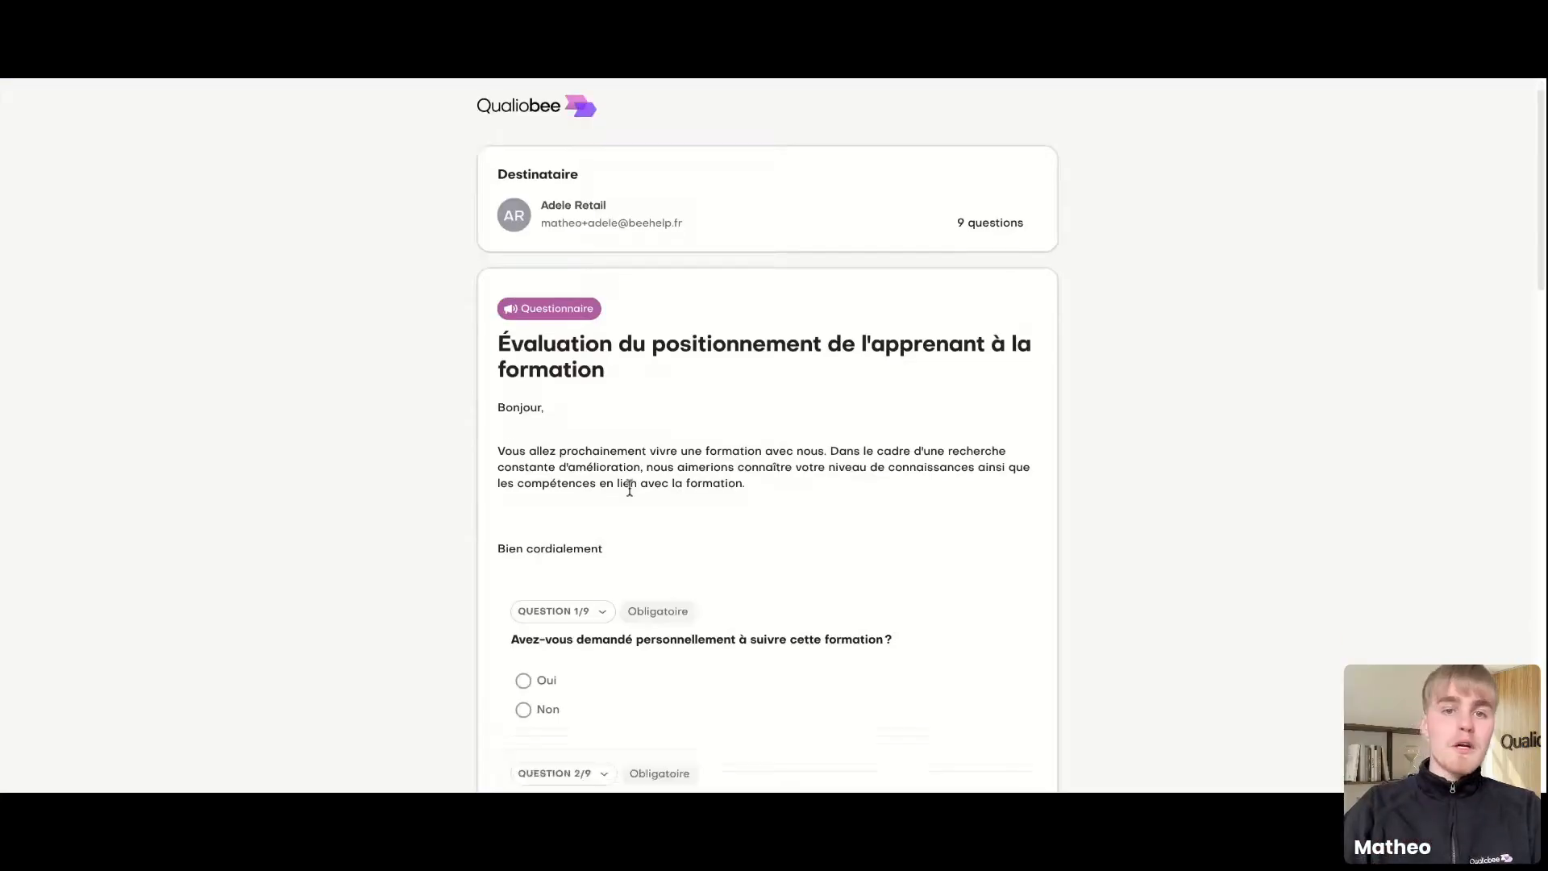
pyautogui.click(534, 474)
pyautogui.click(535, 646)
pyautogui.scroll(-3, 536, 637)
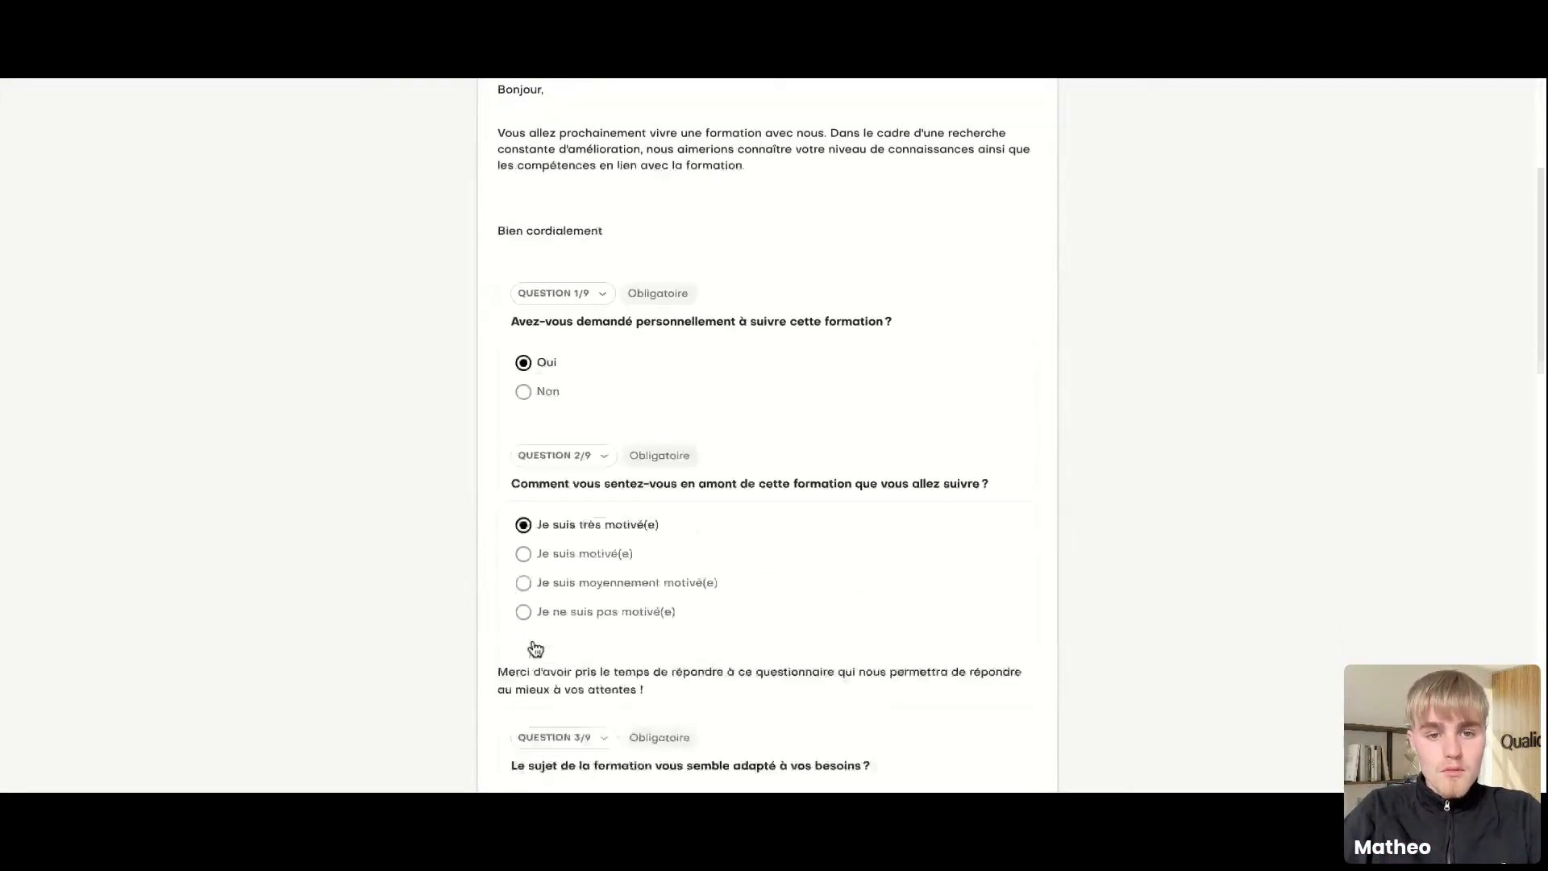
pyautogui.click(529, 637)
# Step: Fill in the open questions of the questionnaire with "RAS" for questions 4, 5 and 7 and "FAS" for question 6
pyautogui.scroll(-1, 532, 649)
pyautogui.scroll(-4, 533, 656)
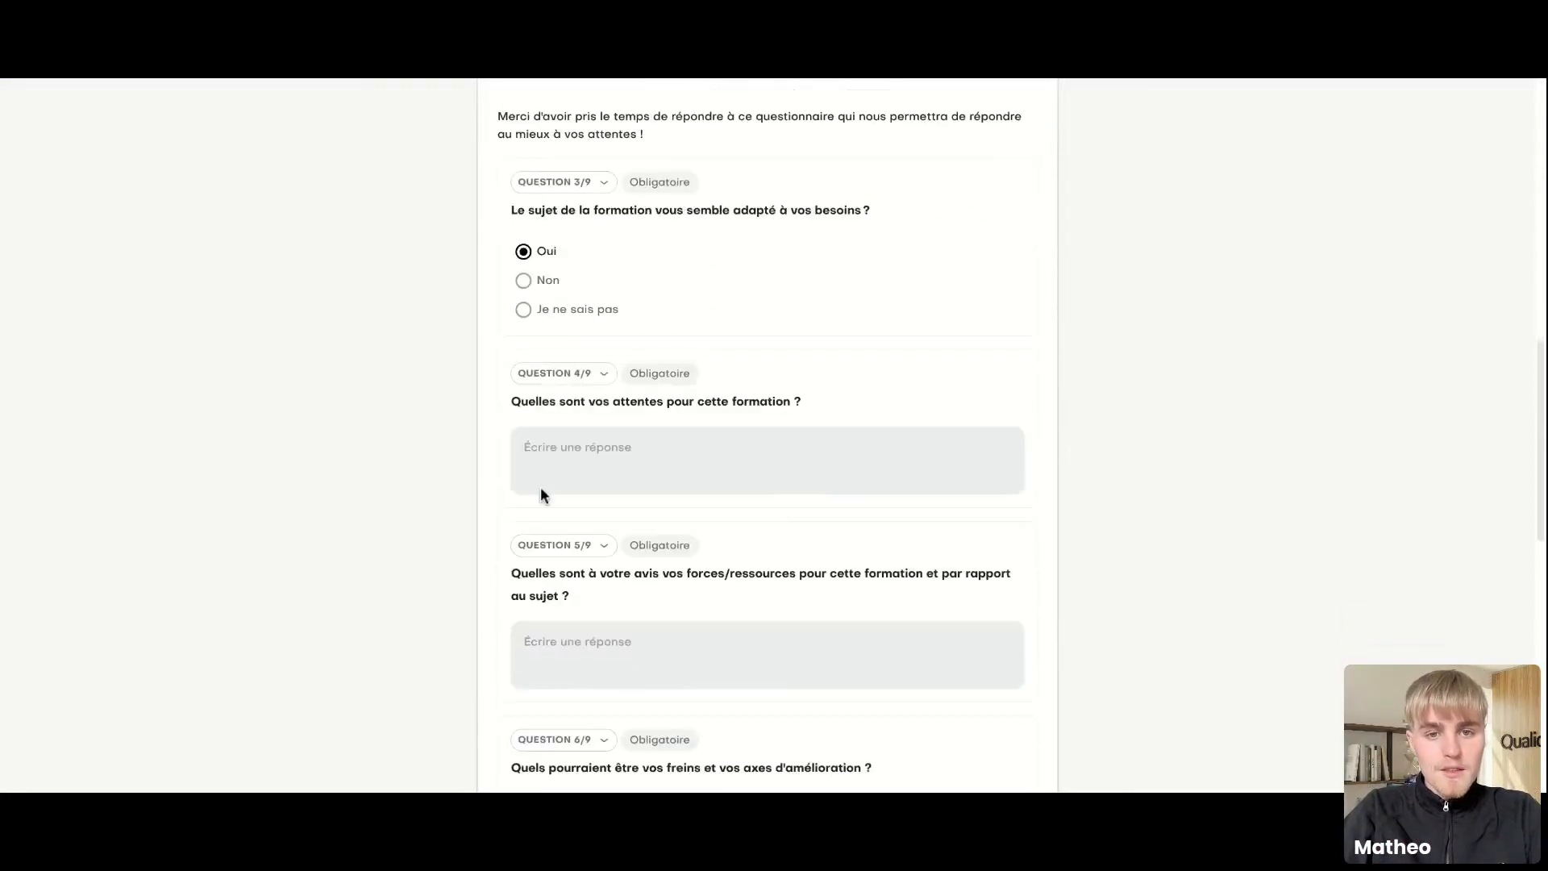
pyautogui.click(560, 459)
pyautogui.write('<RAS')
pyautogui.press('Tab')
pyautogui.write('RAS')
pyautogui.press('Tab')
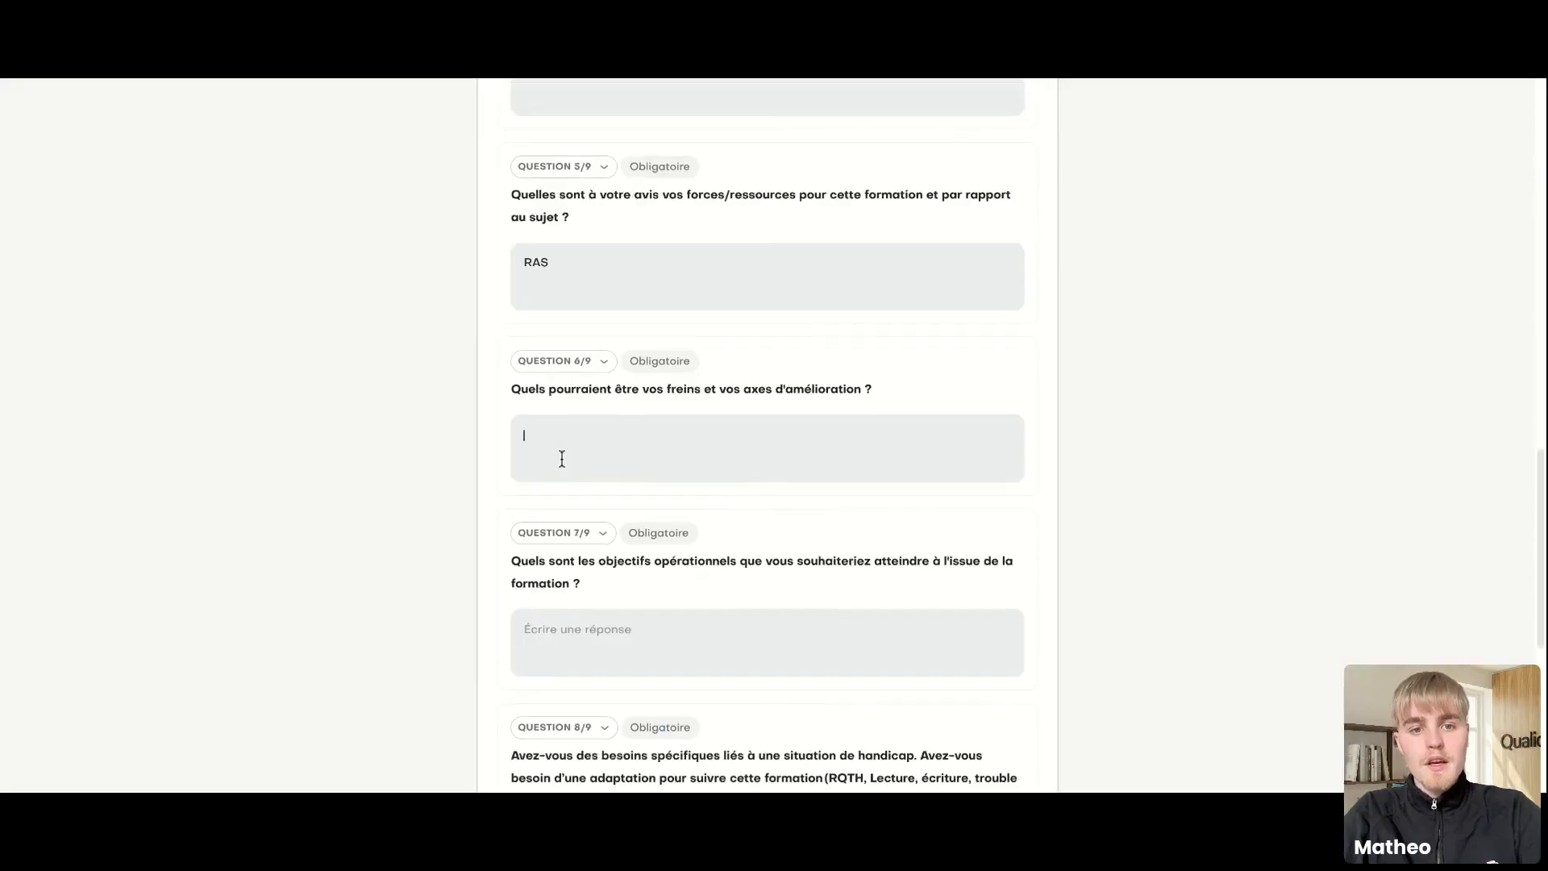
pyautogui.write('FAS')
pyautogui.press('Tab')
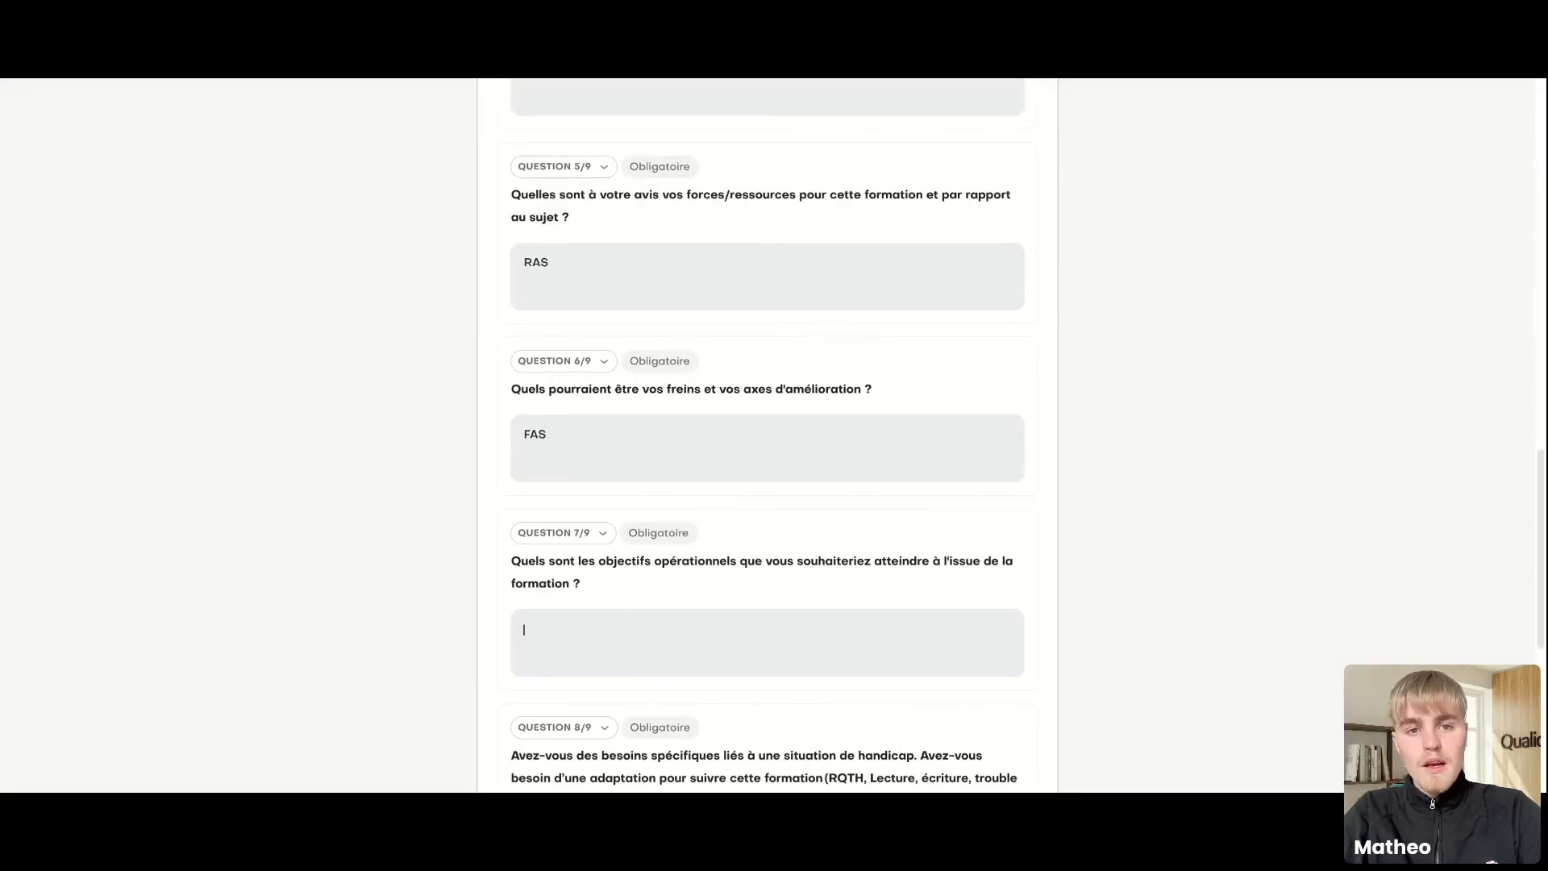
pyautogui.write('RAS')
# Step: Answer "Non" to question 8 about disability-related needs, send the questionnaire answers and confirm
pyautogui.scroll(-4, 580, 436)
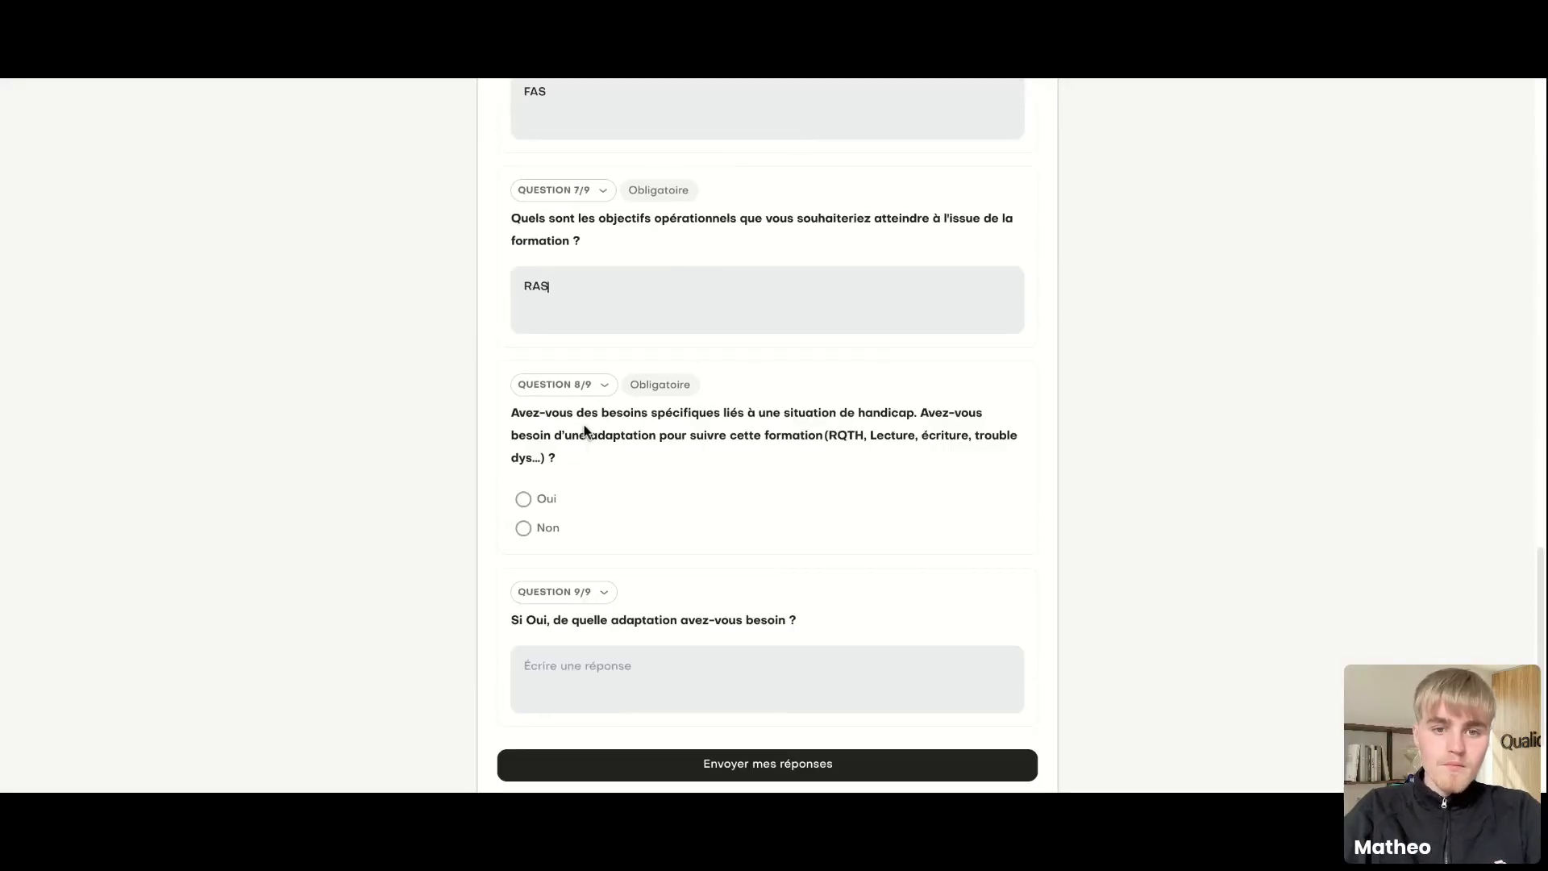
pyautogui.click(545, 528)
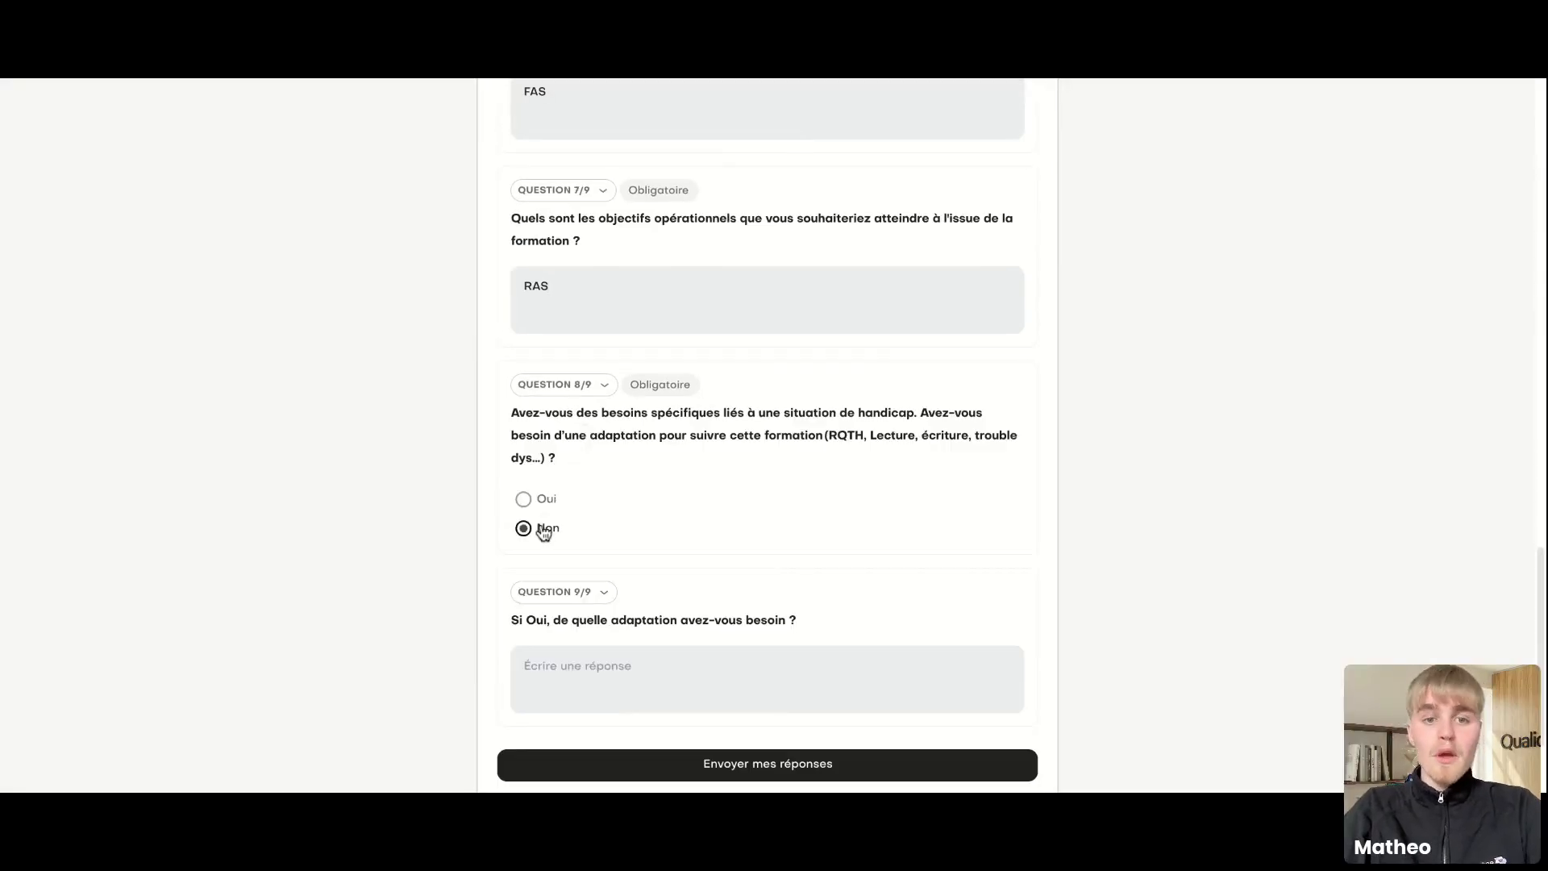
pyautogui.click(786, 761)
pyautogui.click(909, 483)
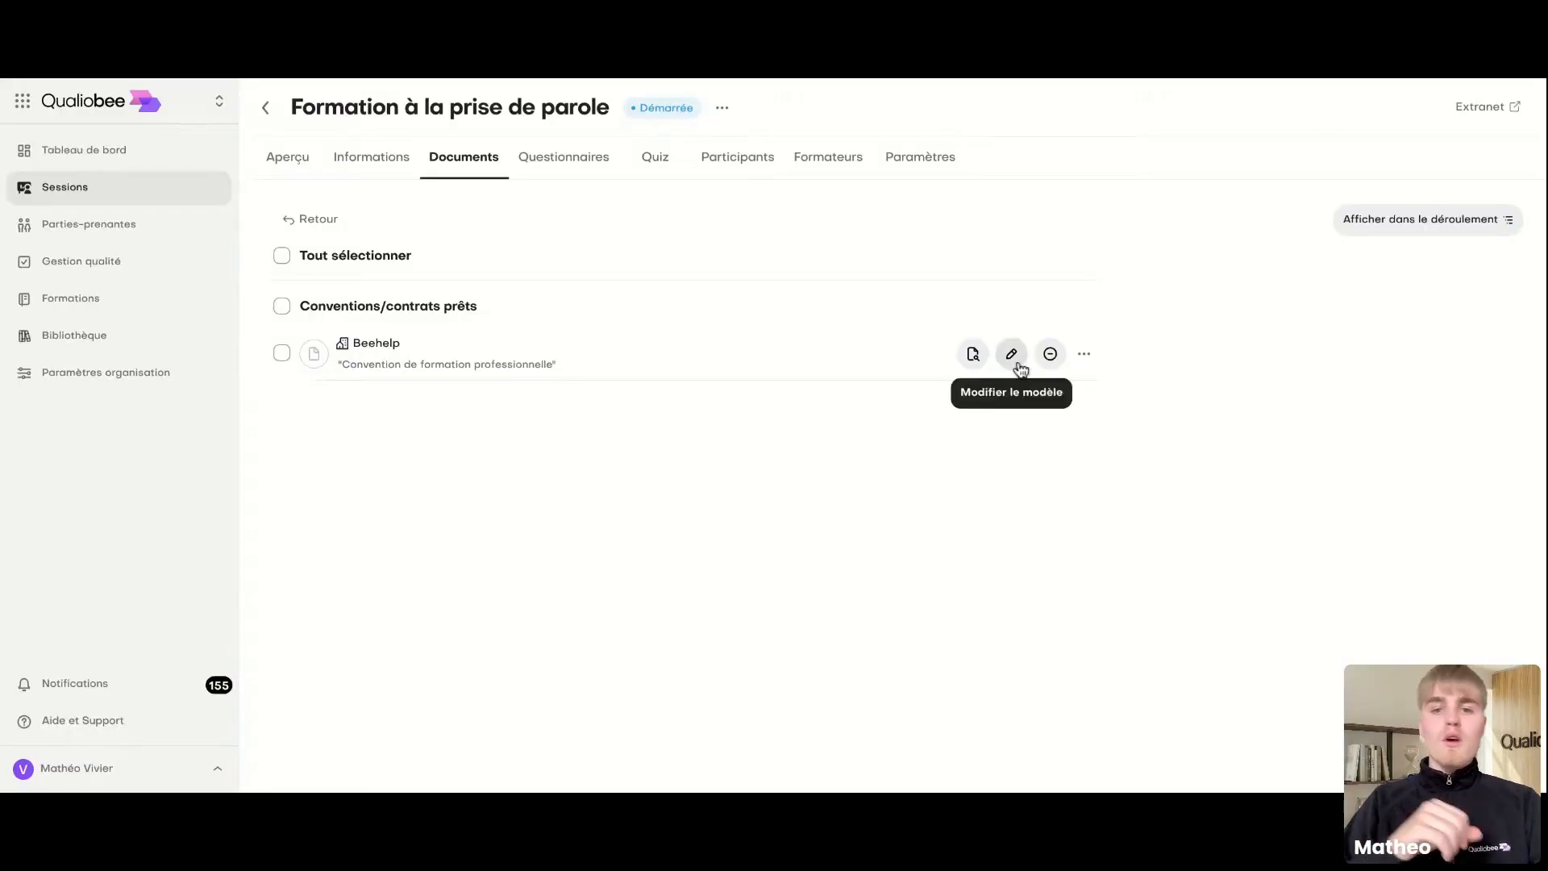
# Step: Back in Qualiobee, reload the session's "Conventions/contrats de formation" list and check the status of the Beehelp convention
pyautogui.click(333, 229)
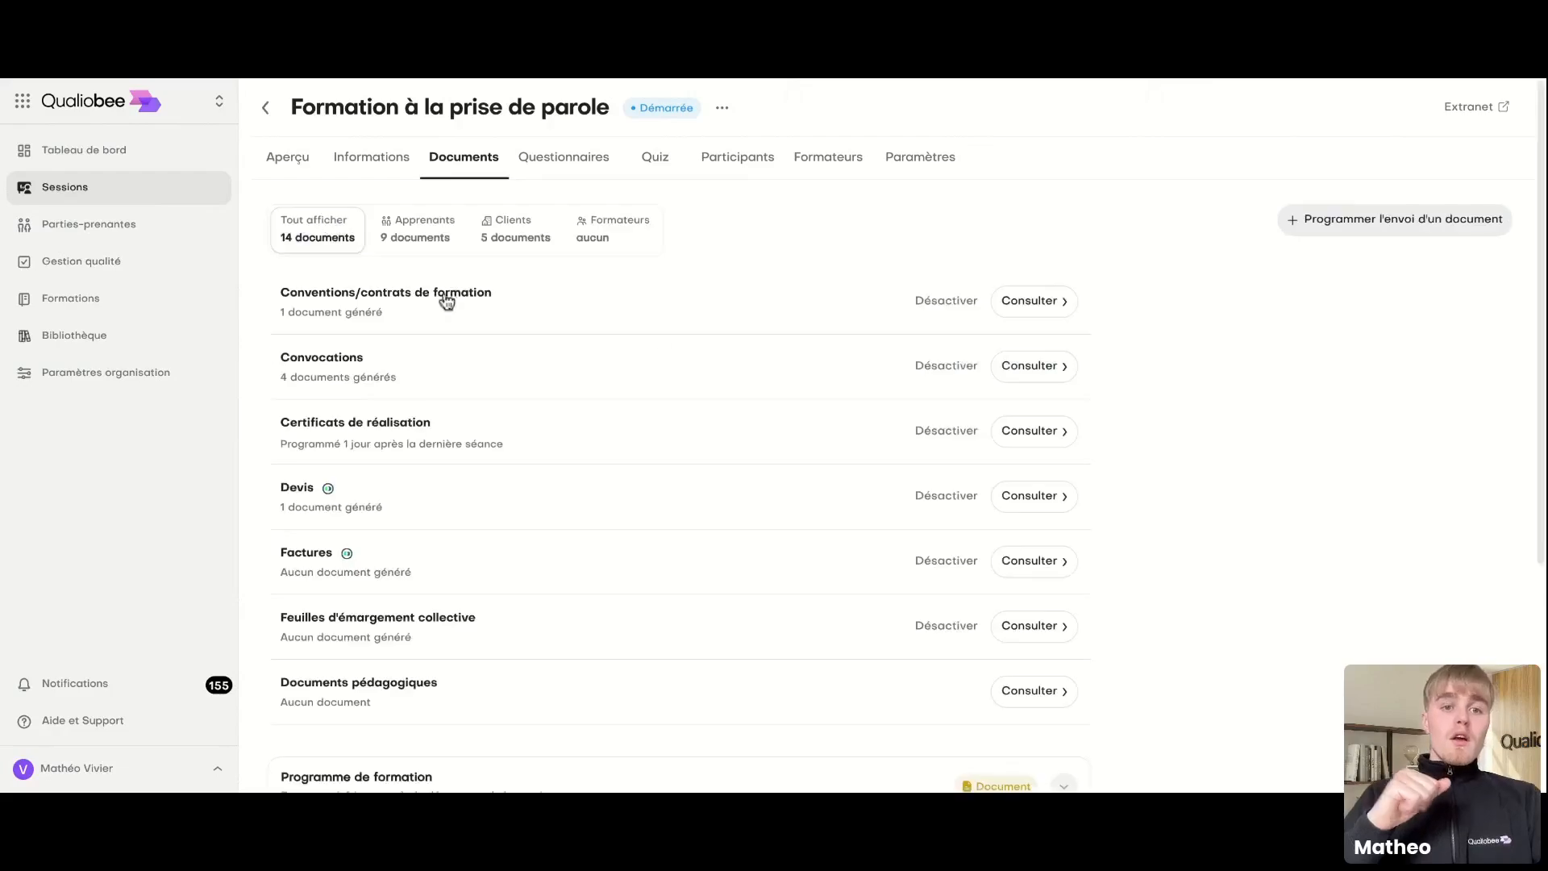
pyautogui.click(974, 299)
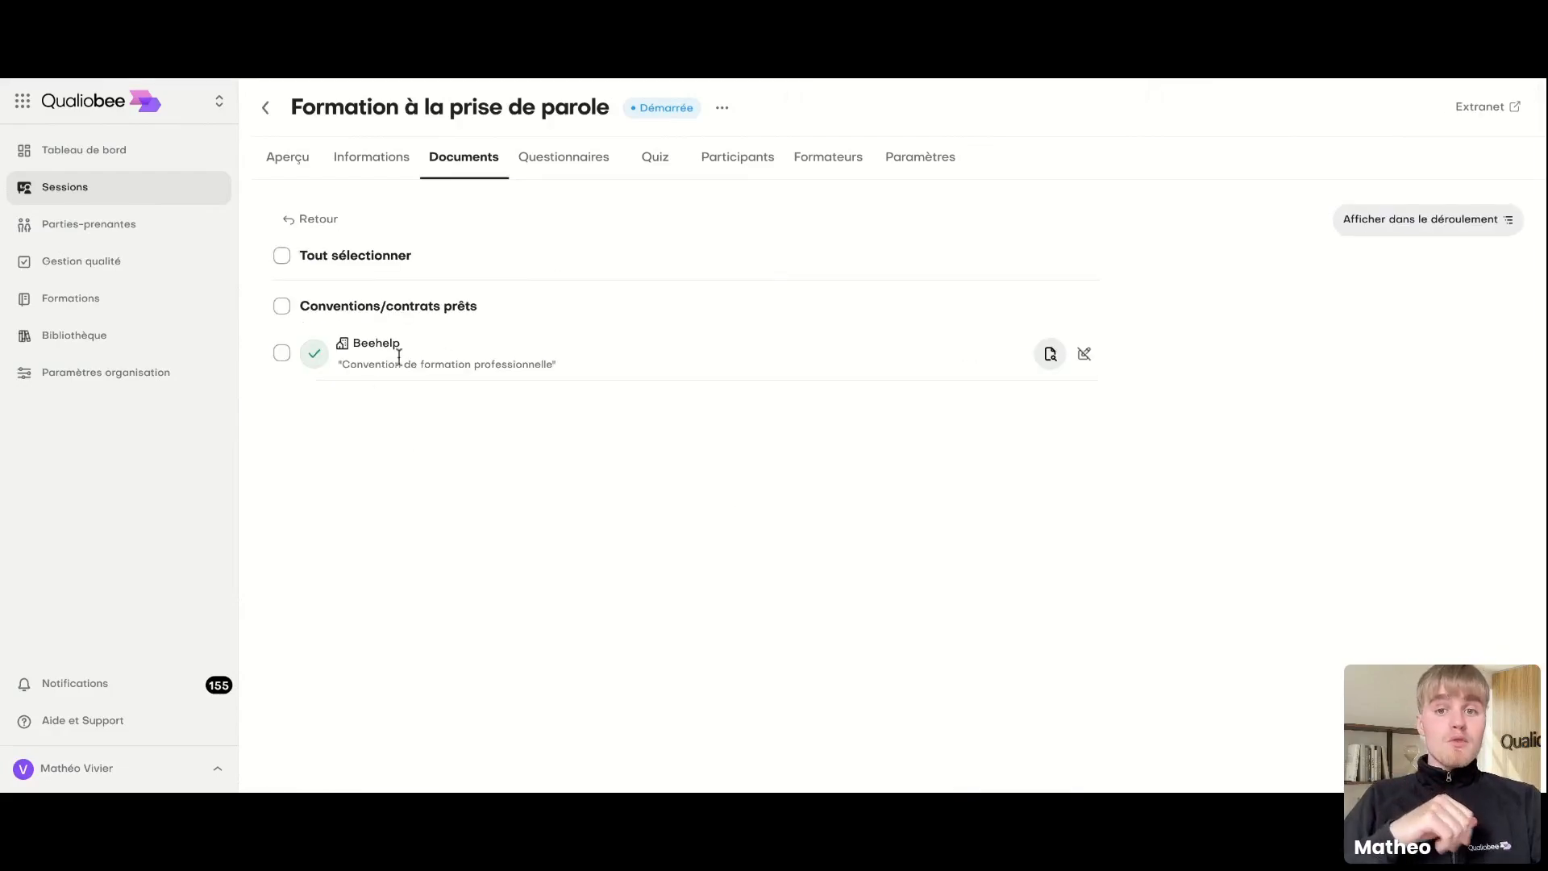
pyautogui.moveTo(359, 354); pyautogui.dragTo(631, 407)
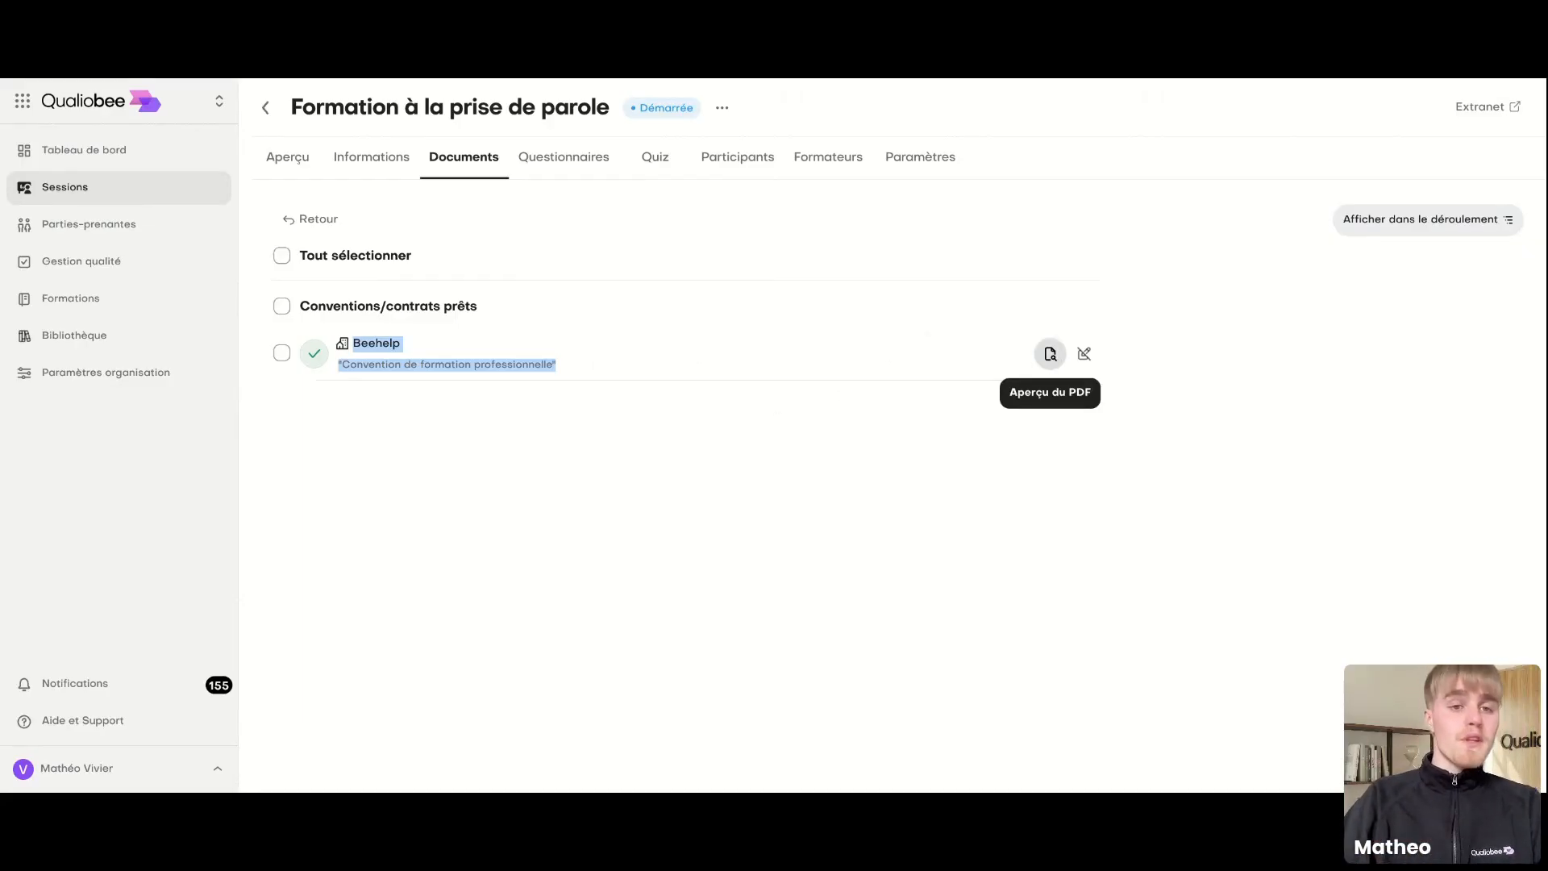
# Step: Preview the Beehelp convention's PDF, examine the signatures on page 9 and close the preview
pyautogui.click(1050, 353)
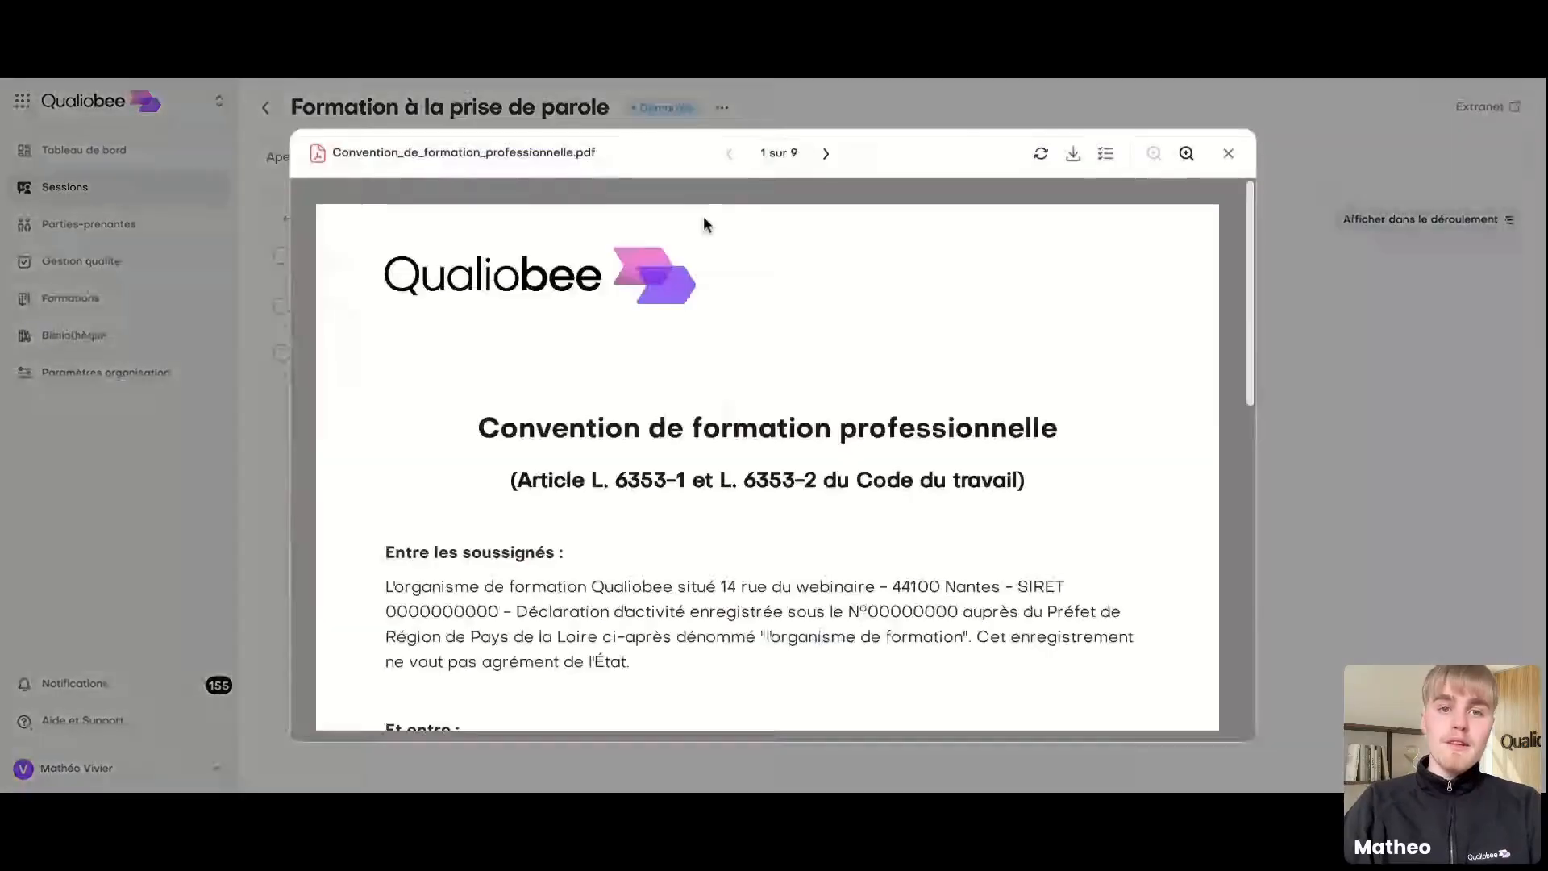
pyautogui.click(829, 154)
pyautogui.click(828, 154)
pyautogui.click(828, 154)
pyautogui.click(828, 154)
pyautogui.click(828, 154)
pyautogui.click(828, 155)
pyautogui.click(828, 154)
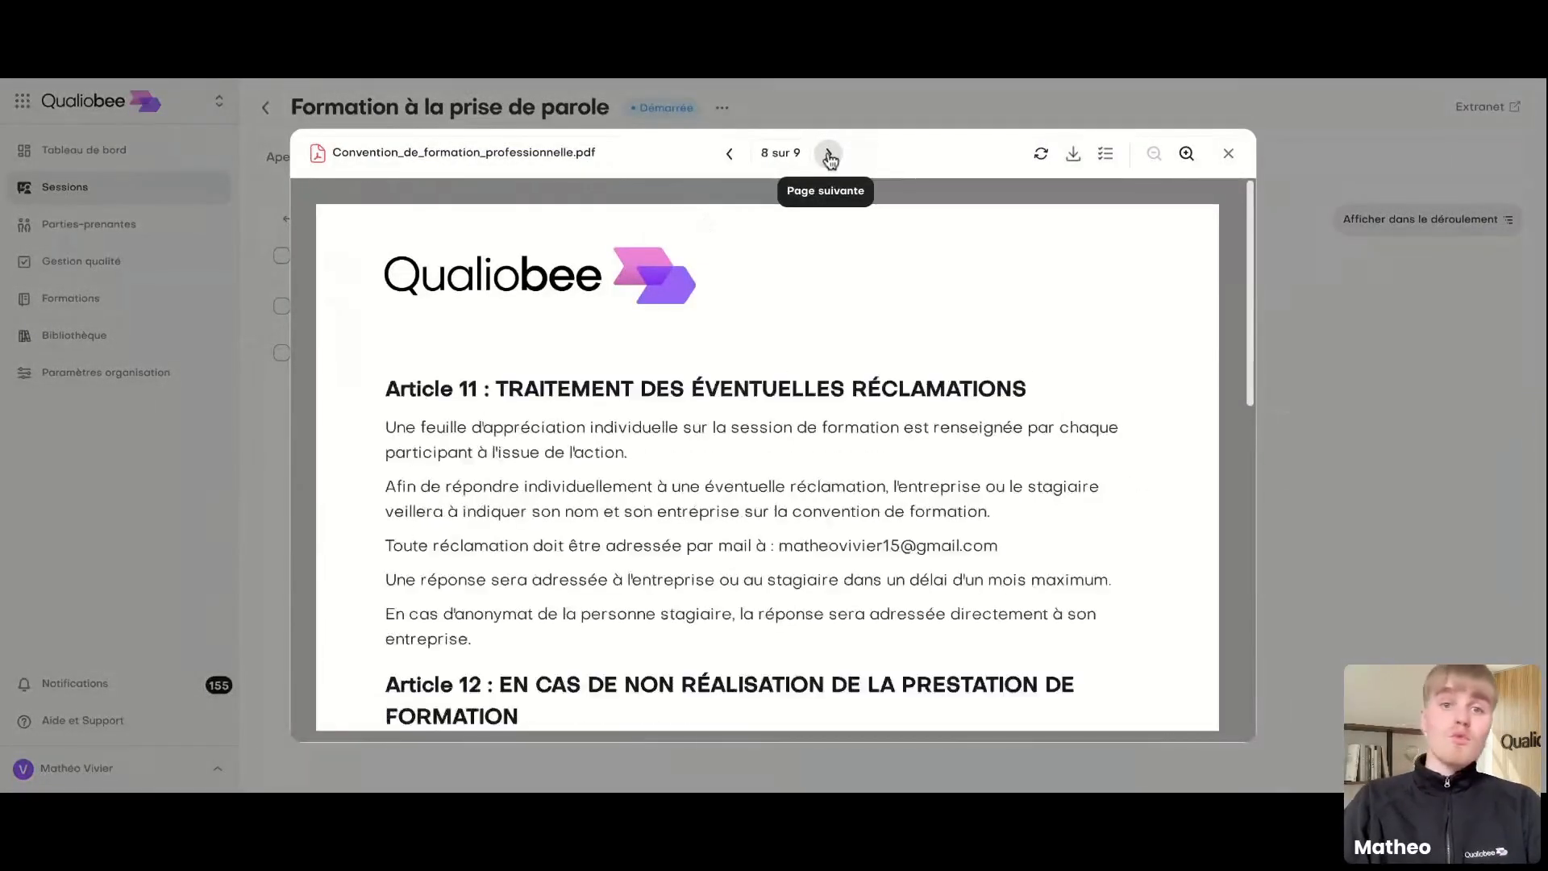
pyautogui.click(828, 154)
pyautogui.scroll(-5, 779, 428)
pyautogui.scroll(2, 779, 427)
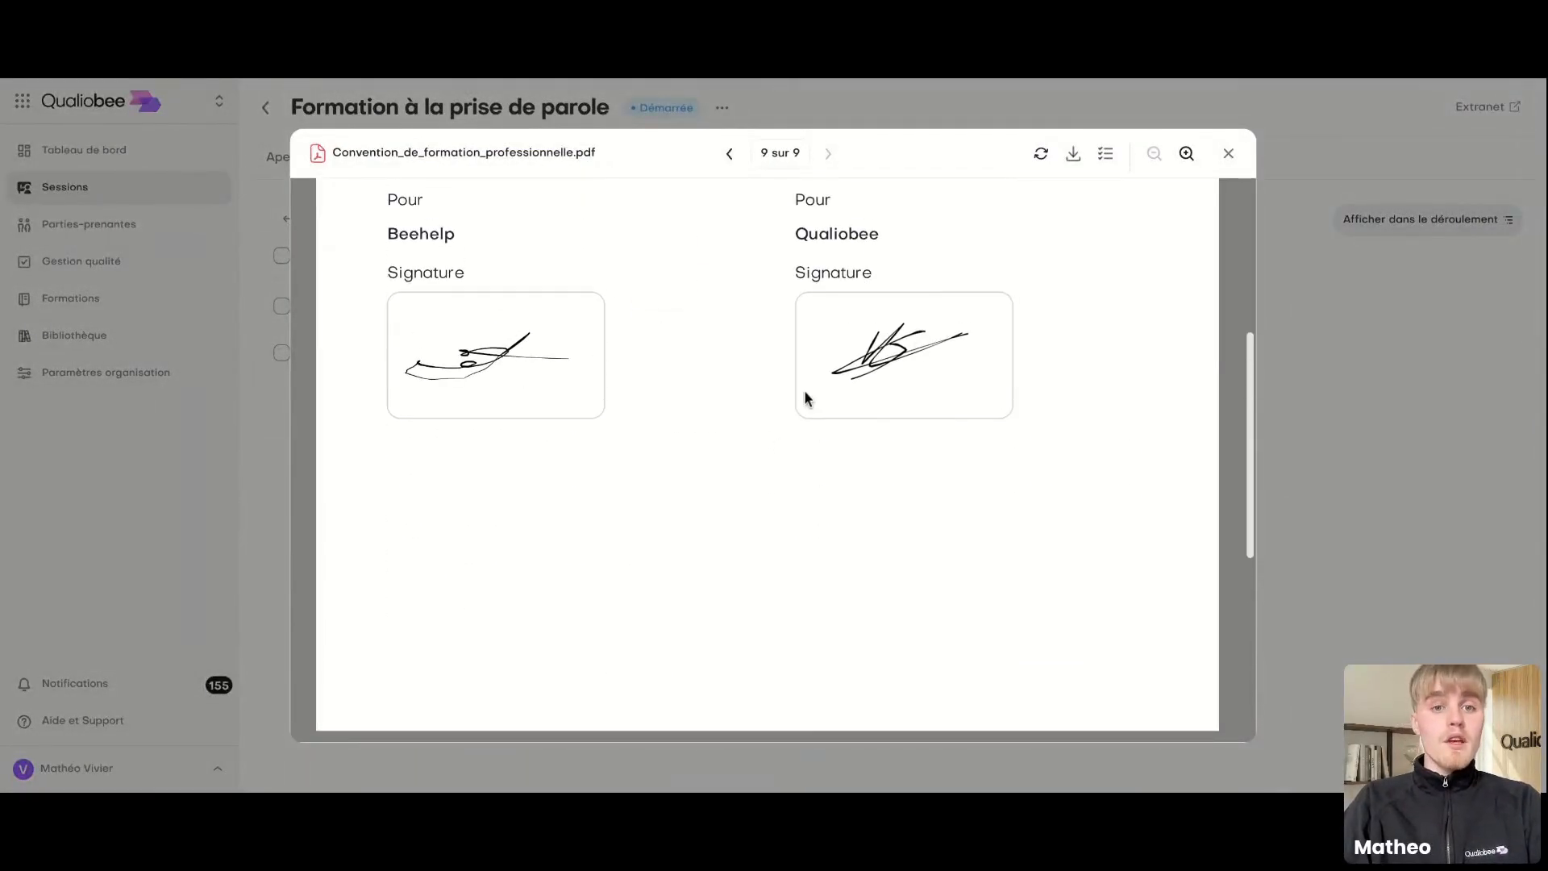
pyautogui.click(1228, 153)
# Step: Show the results of the session's "Évaluation du positionnement de l'apprenant" questionnaire and review its global statistics and individual answers
pyautogui.click(553, 170)
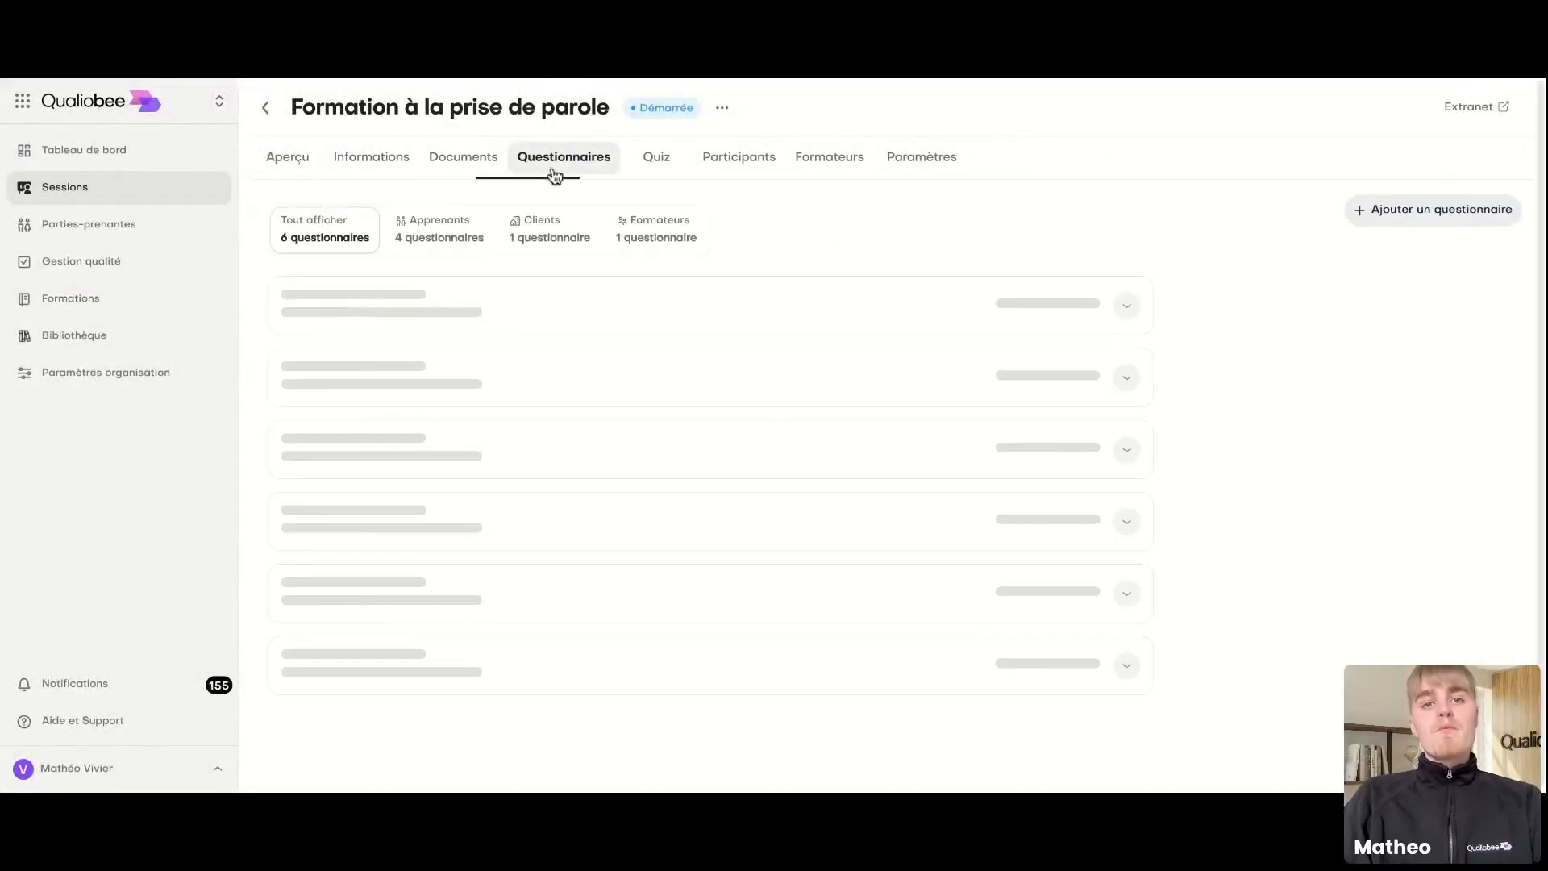
pyautogui.click(497, 388)
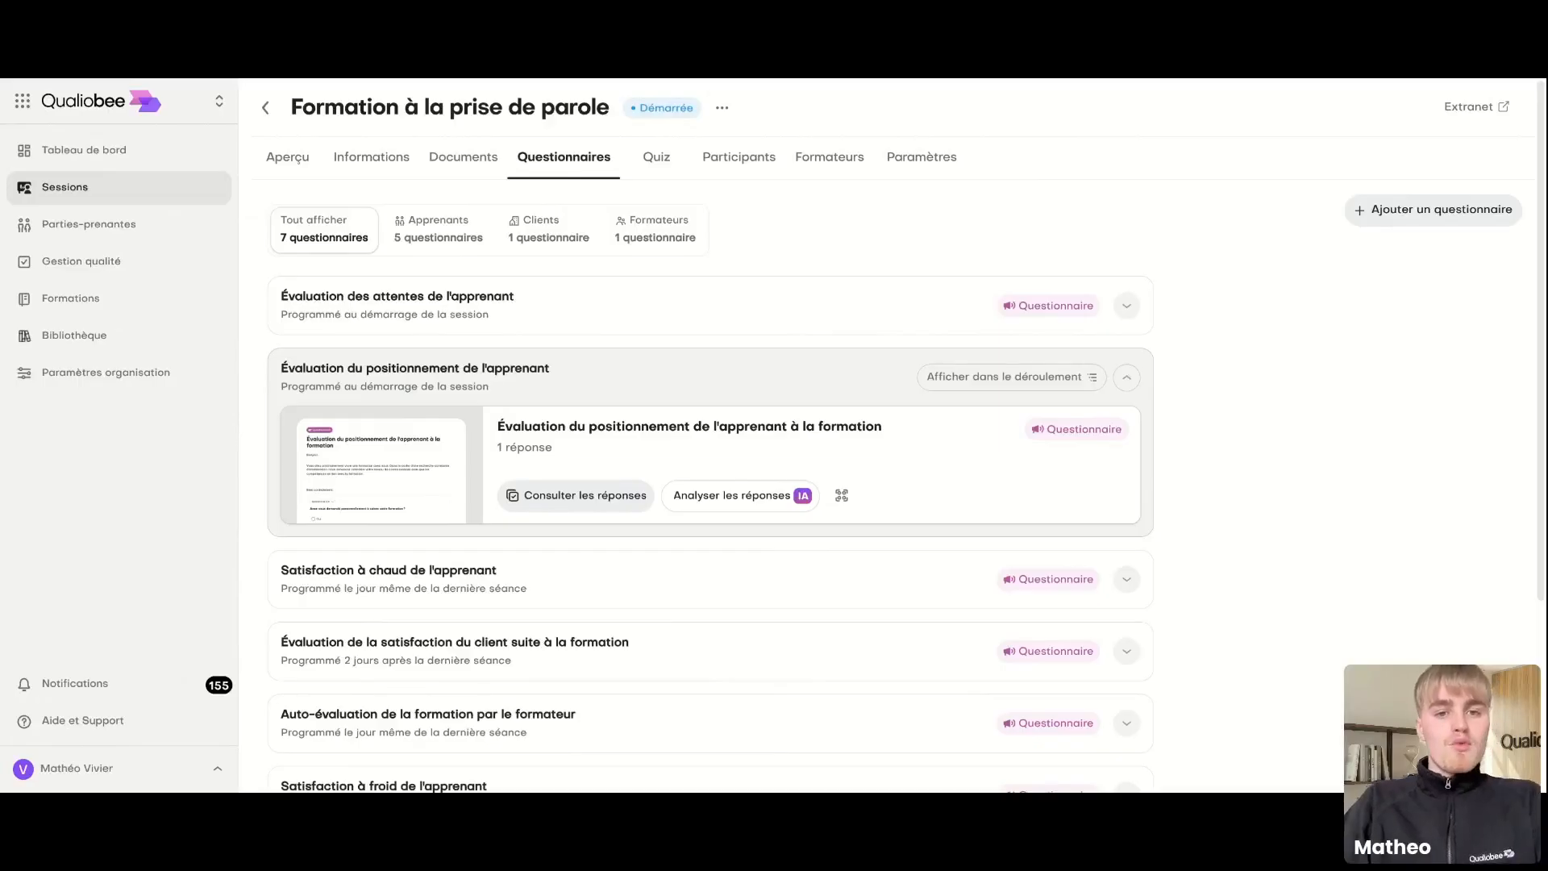
pyautogui.click(581, 495)
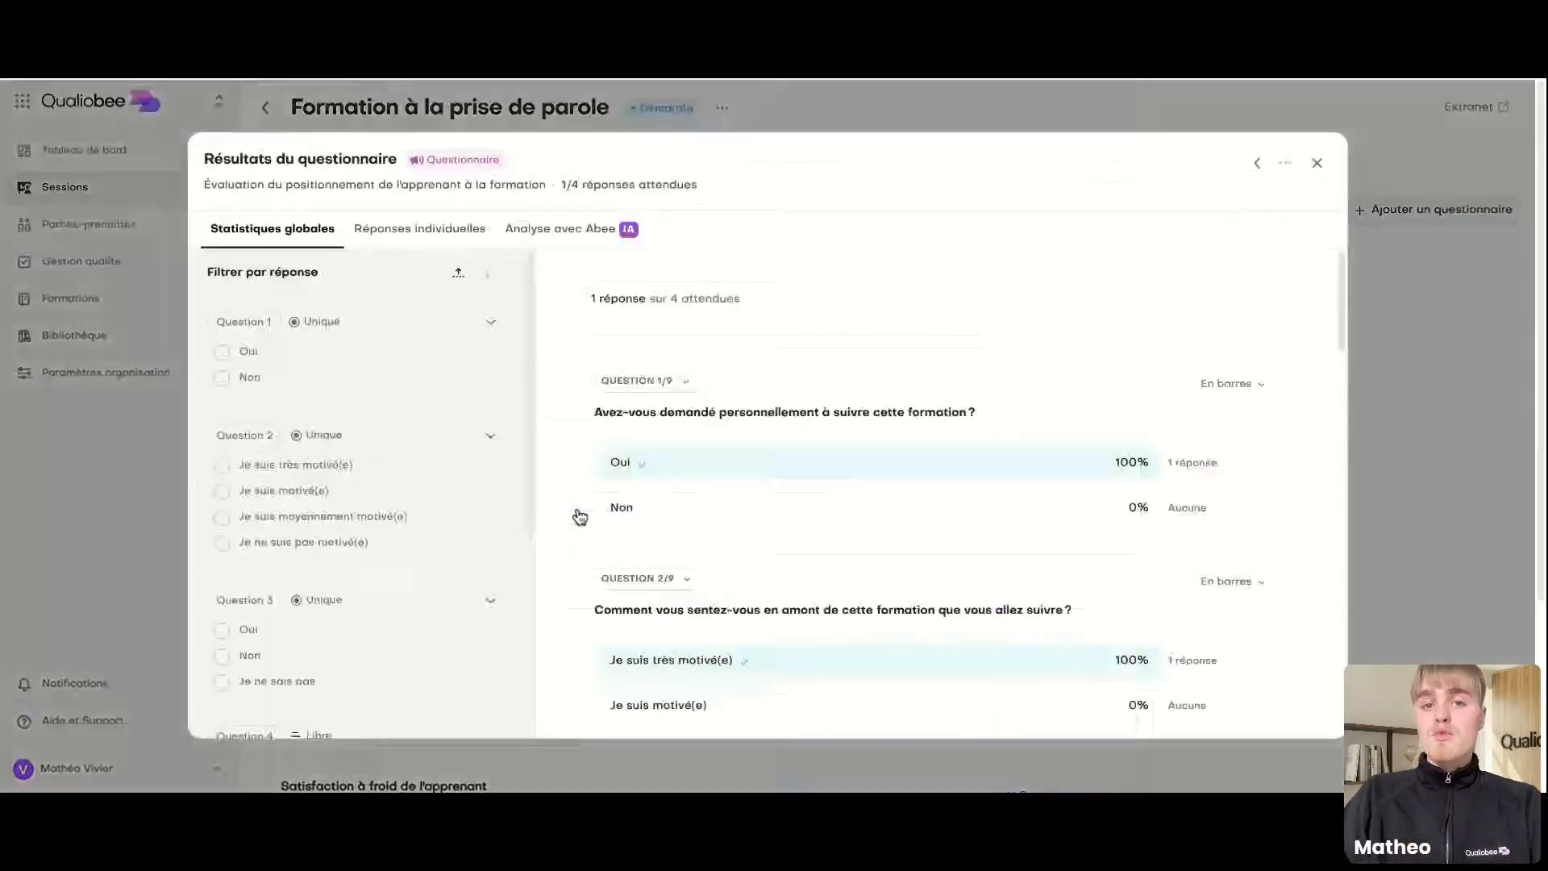
pyautogui.scroll(-1, 848, 520)
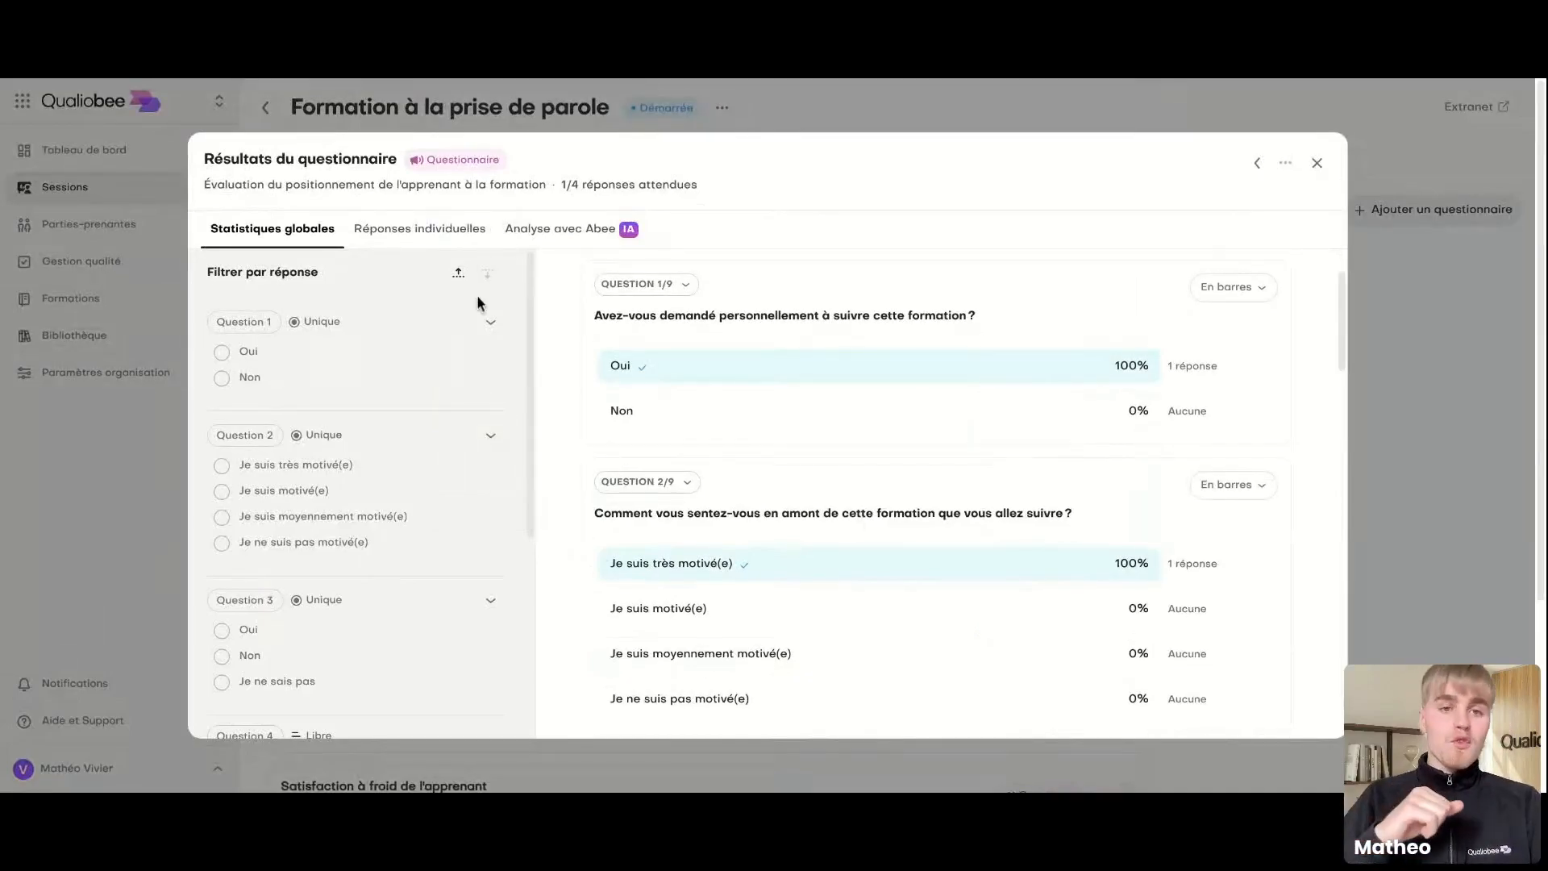
pyautogui.click(413, 234)
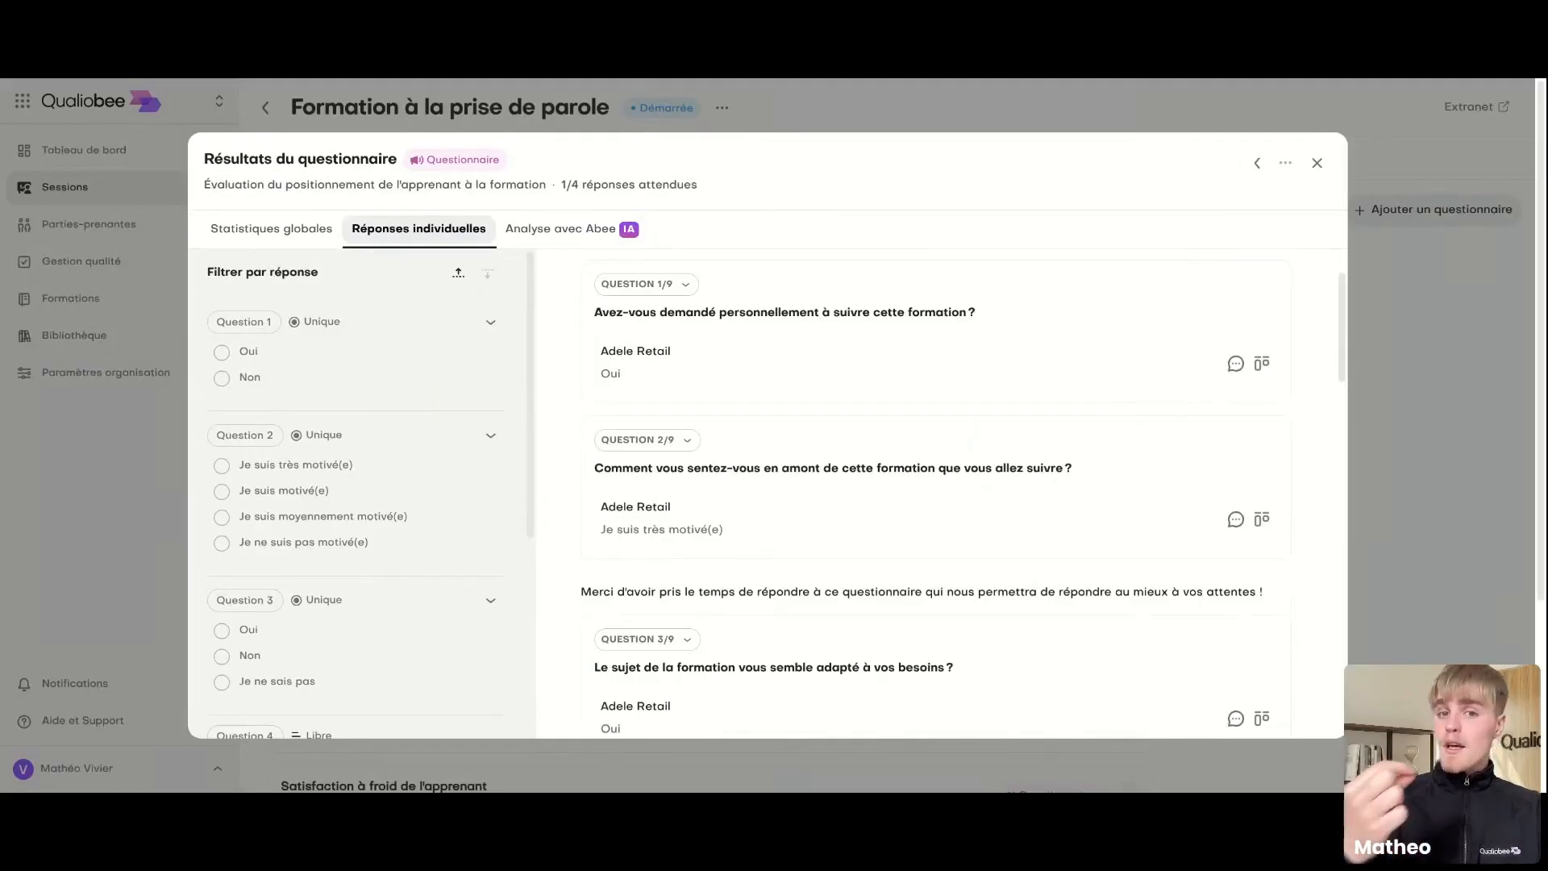
# Step: Open Abee's AI analysis of the questionnaire results and read the overall quality rating, detected trends and recommendations
pyautogui.click(567, 240)
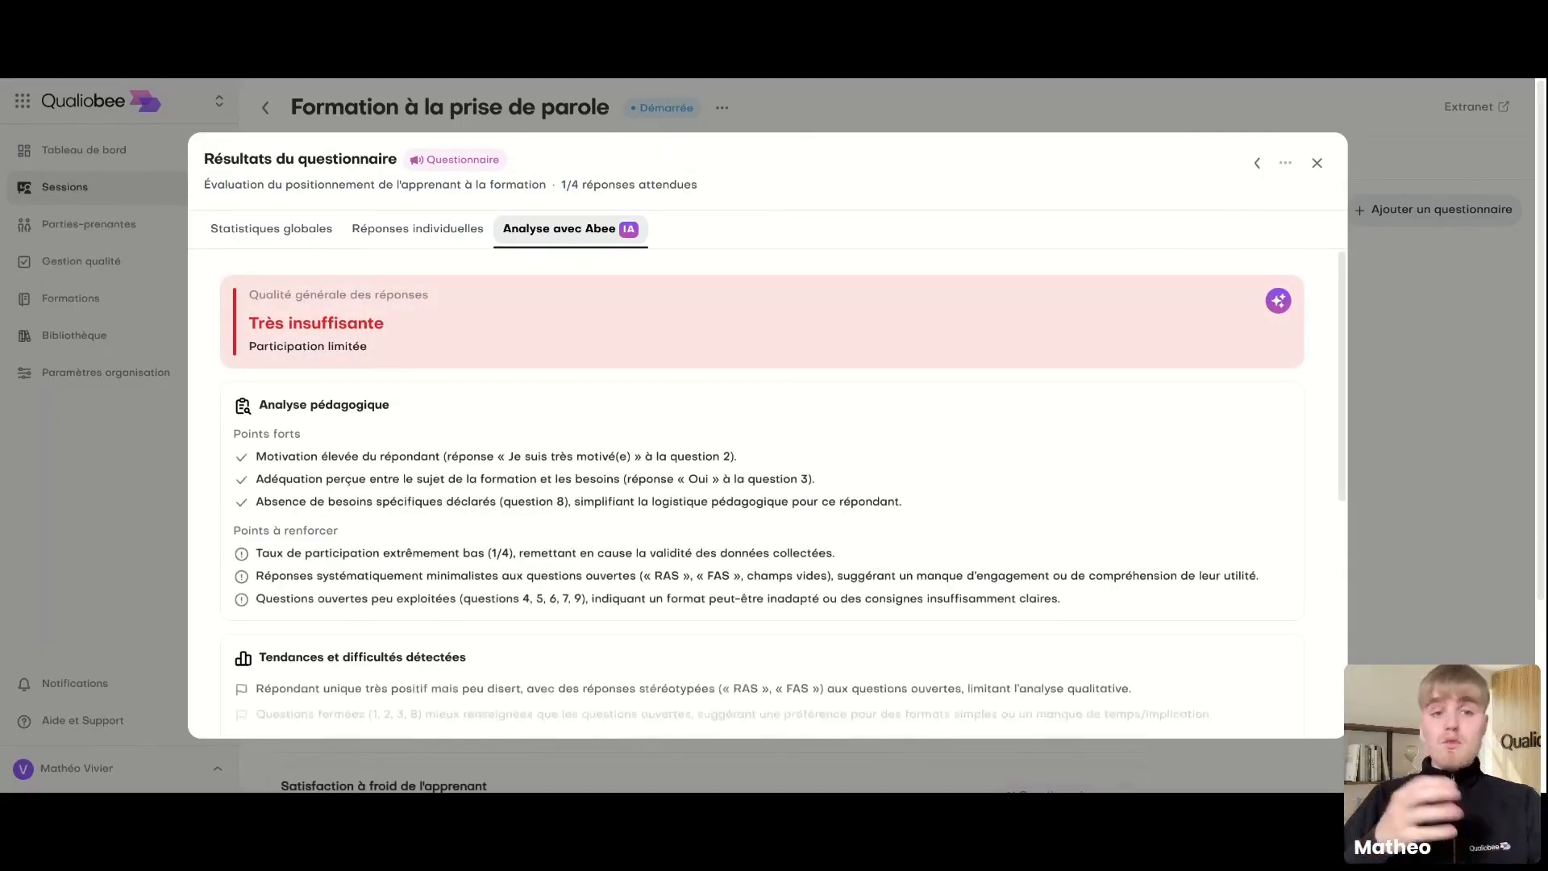
pyautogui.moveTo(242, 286); pyautogui.dragTo(435, 343)
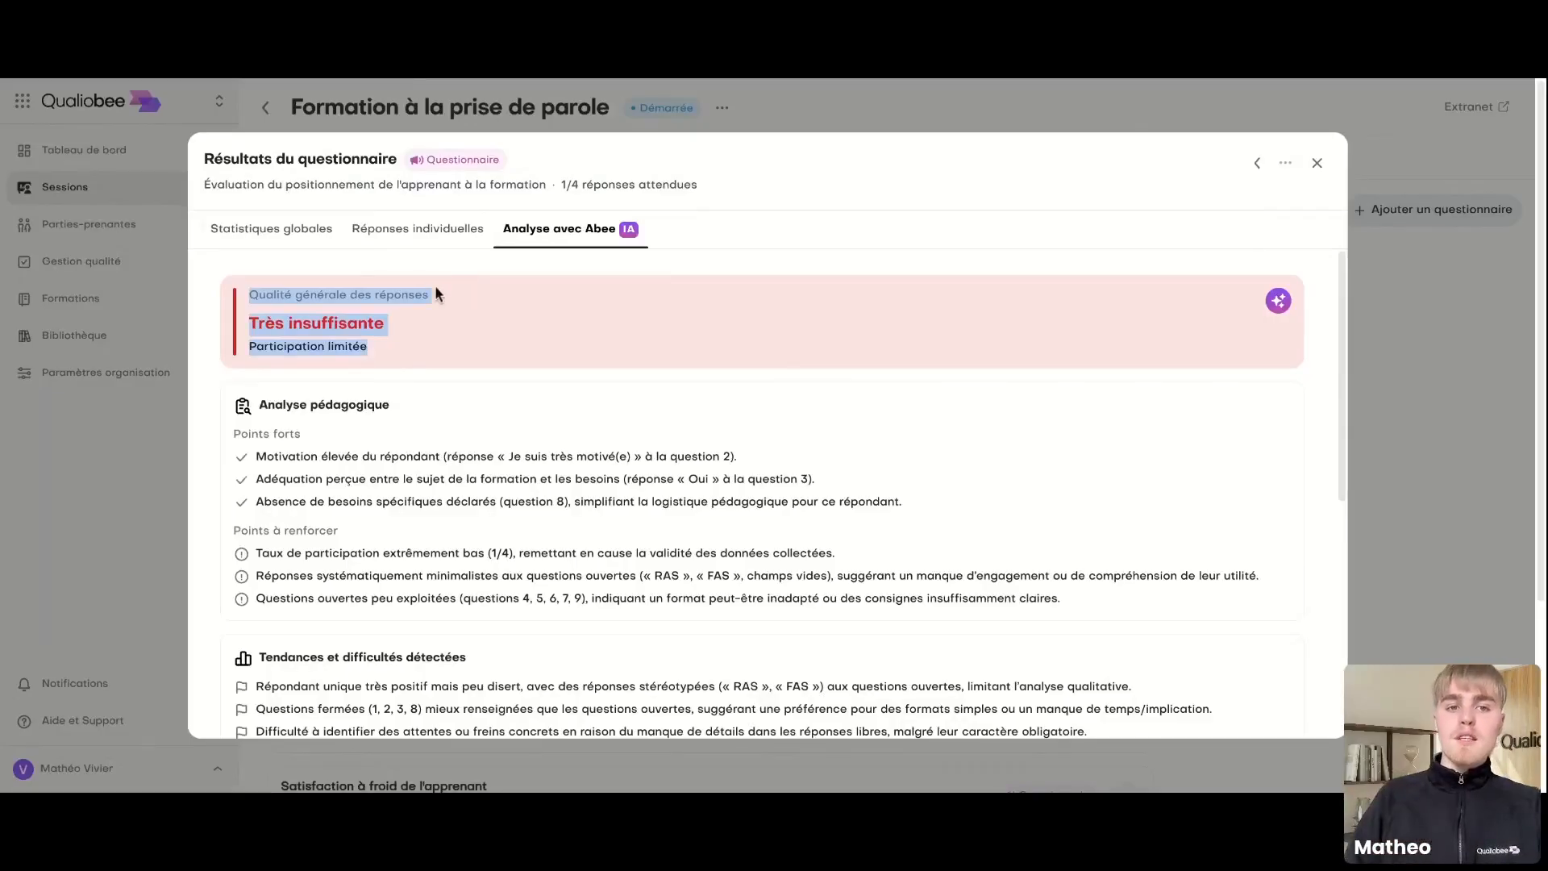
pyautogui.scroll(-4, 282, 318)
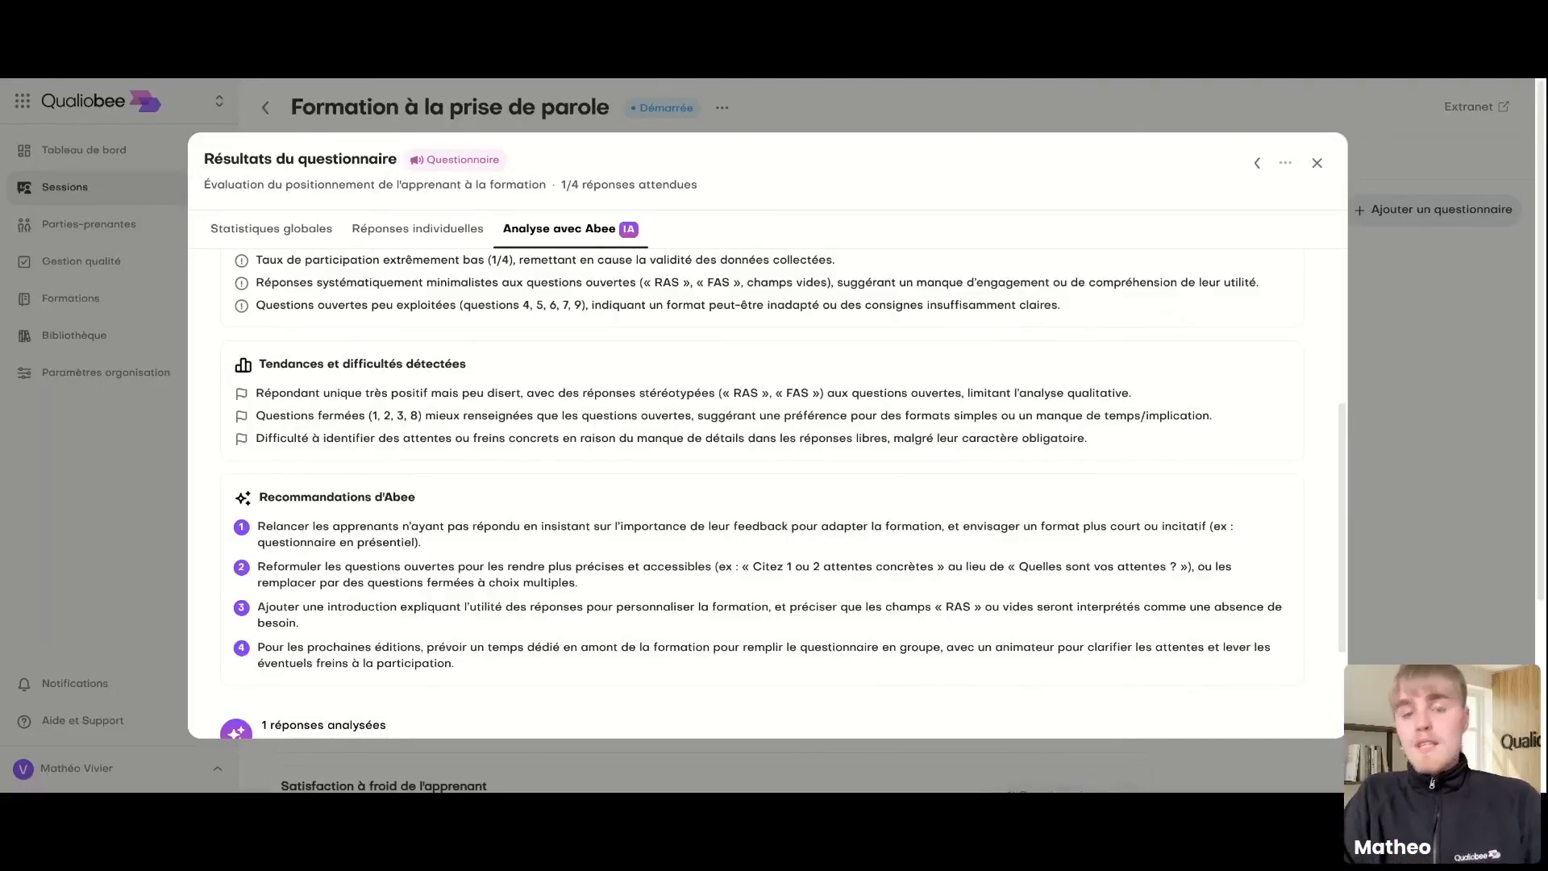
pyautogui.scroll(-2, 490, 571)
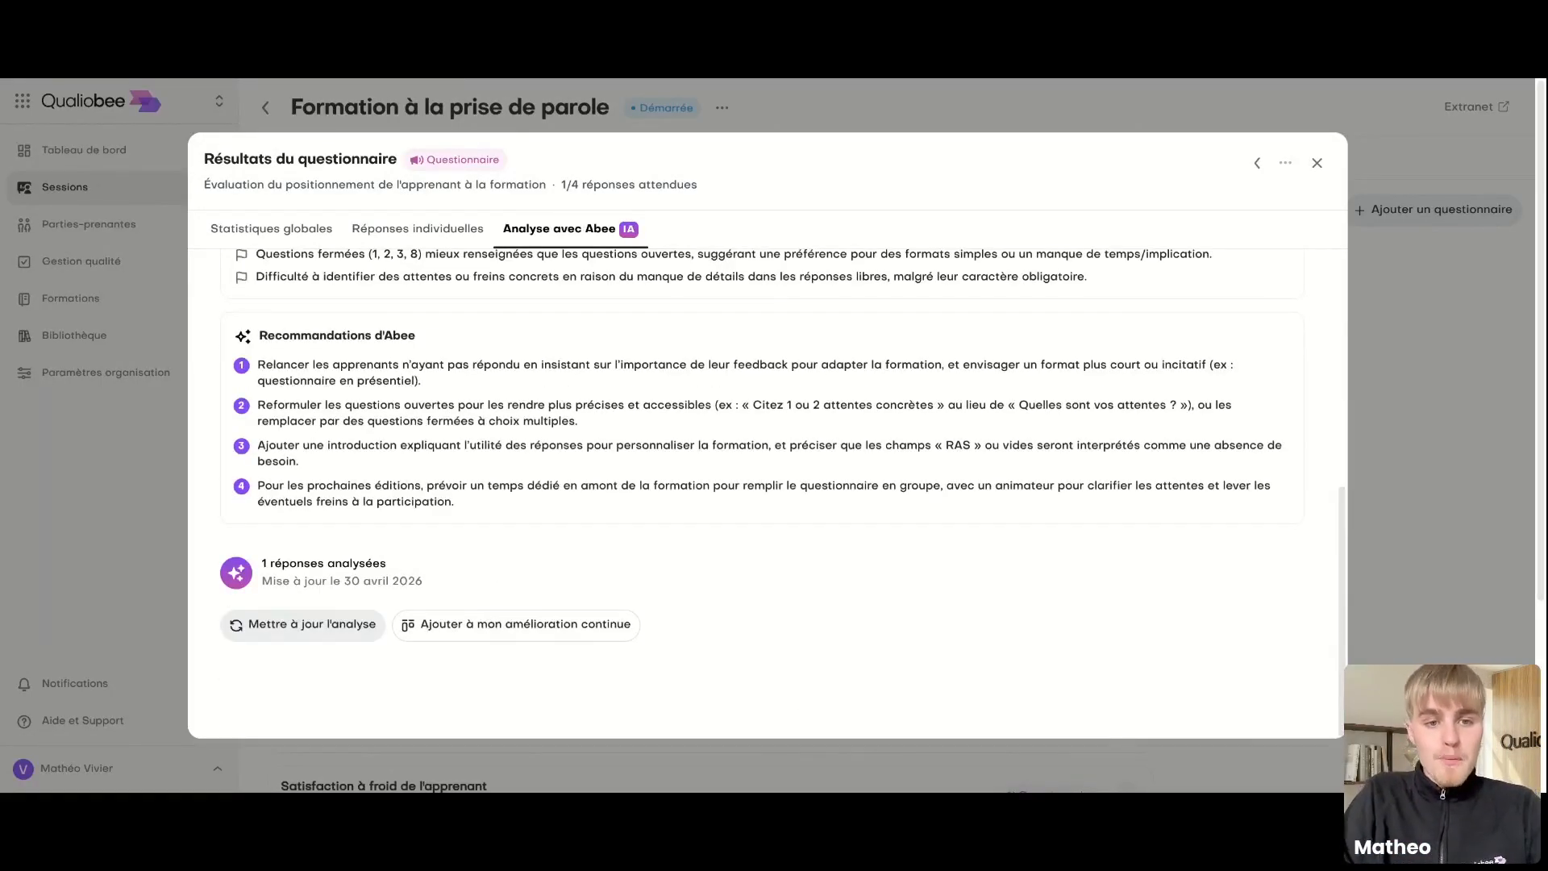
pyautogui.scroll(2, 782, 491)
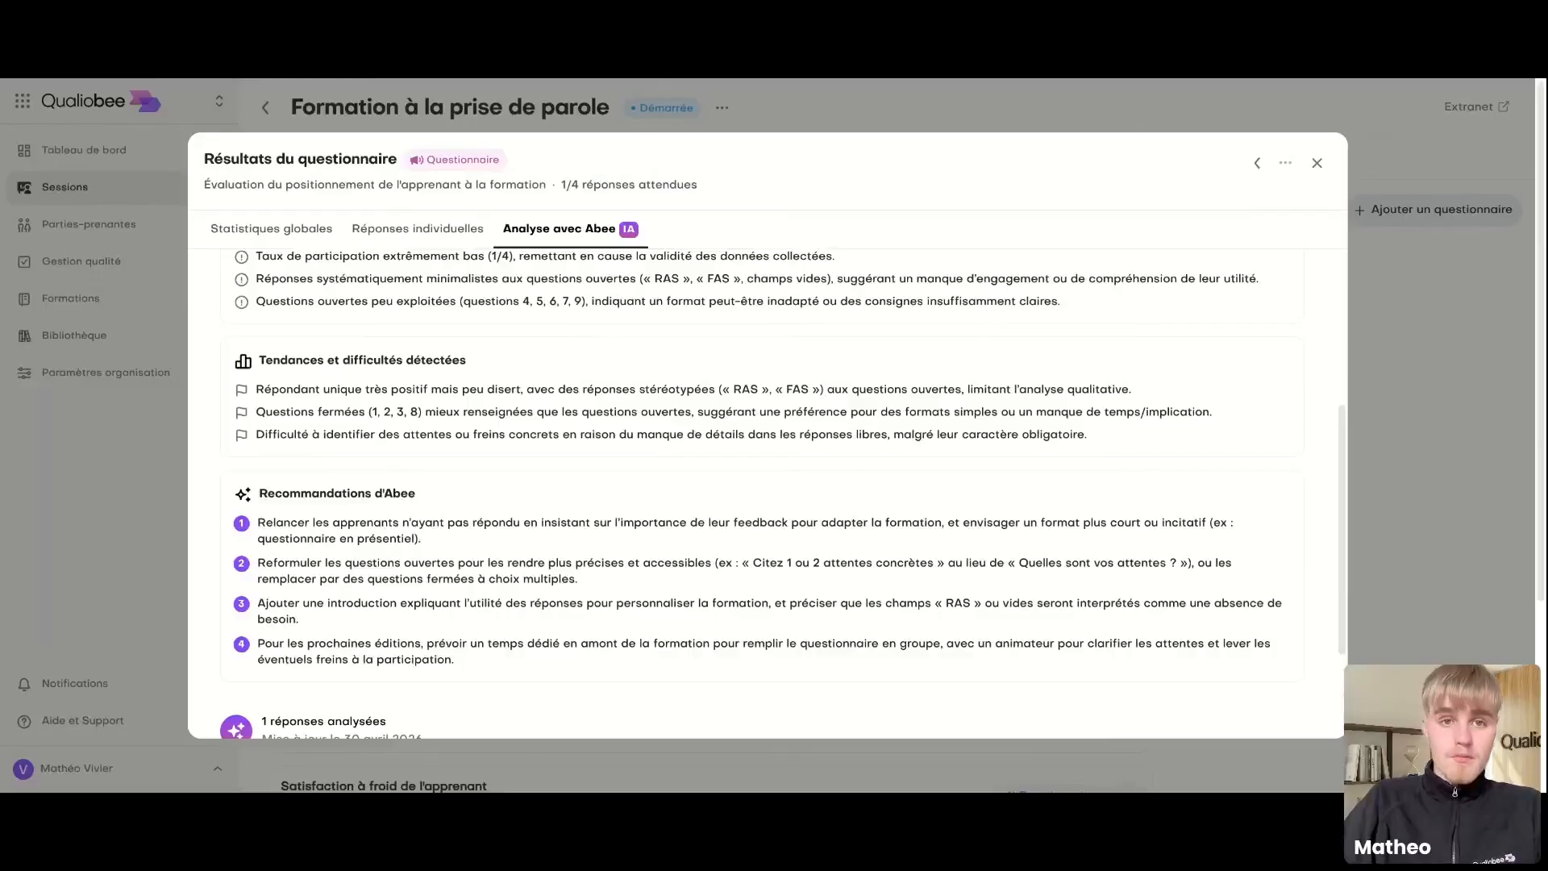
# Step: Read Abee's recommendations, add the analysis to the continuous improvement board as a new card and open that board
pyautogui.scroll(-2, 781, 492)
pyautogui.scroll(1, 782, 491)
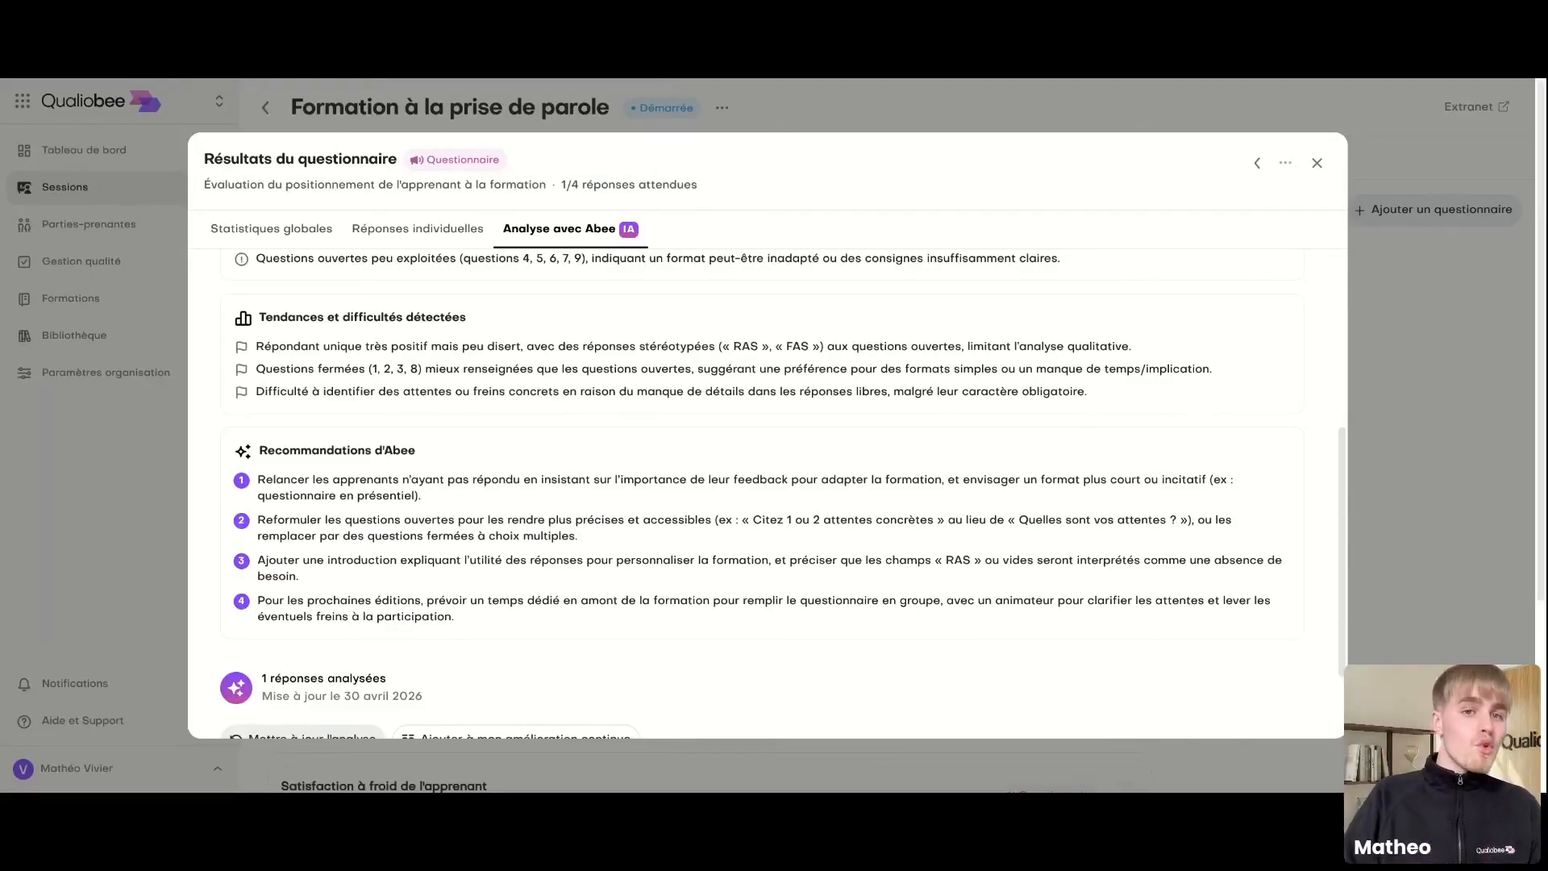
pyautogui.scroll(-1, 782, 496)
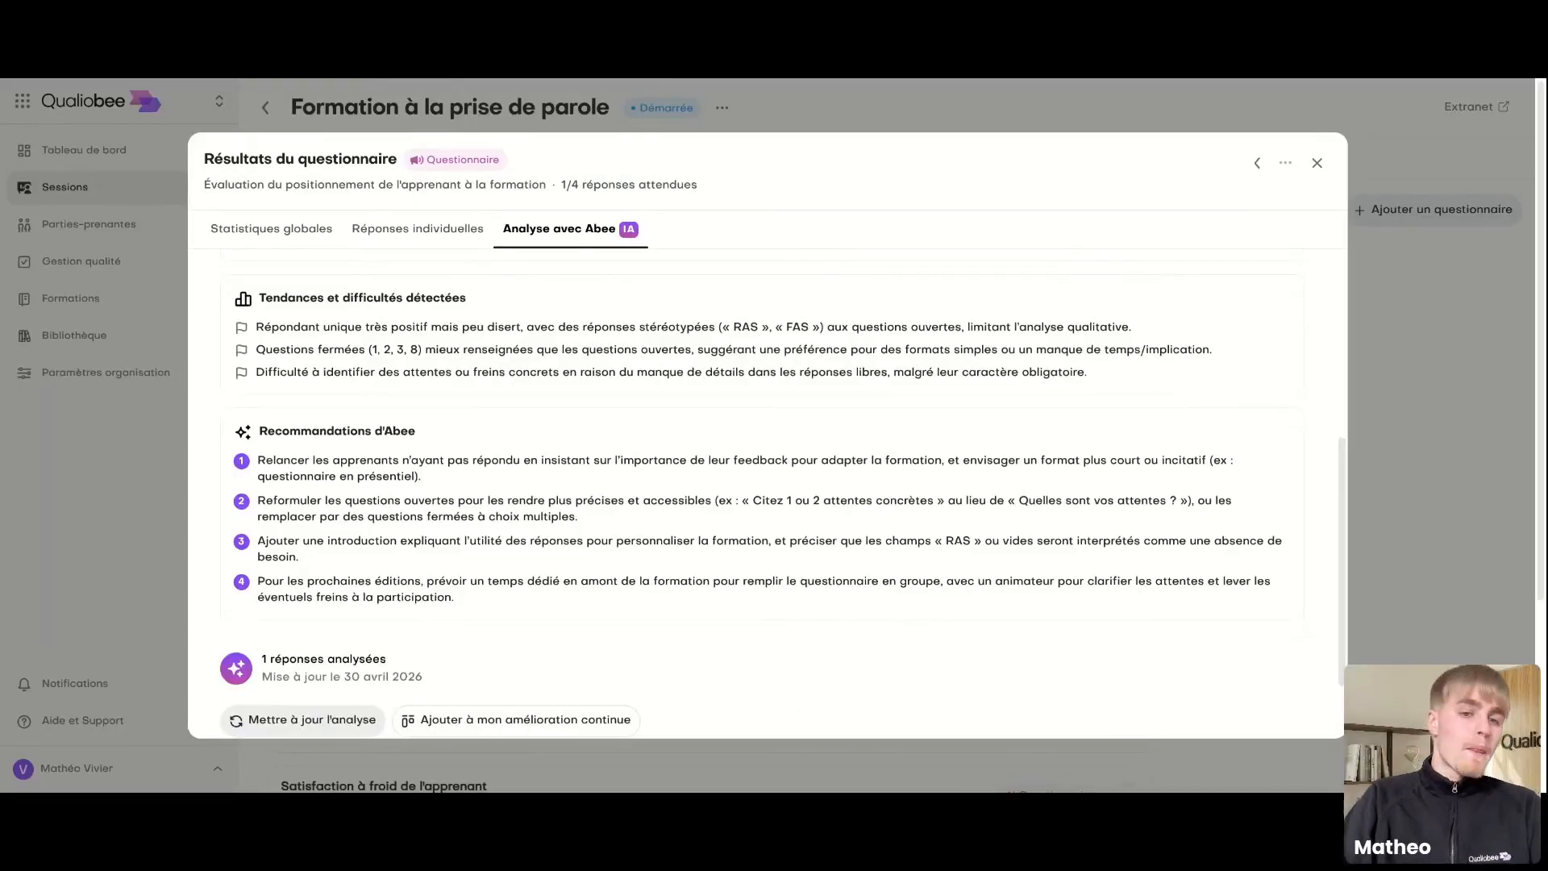
pyautogui.scroll(-2, 752, 492)
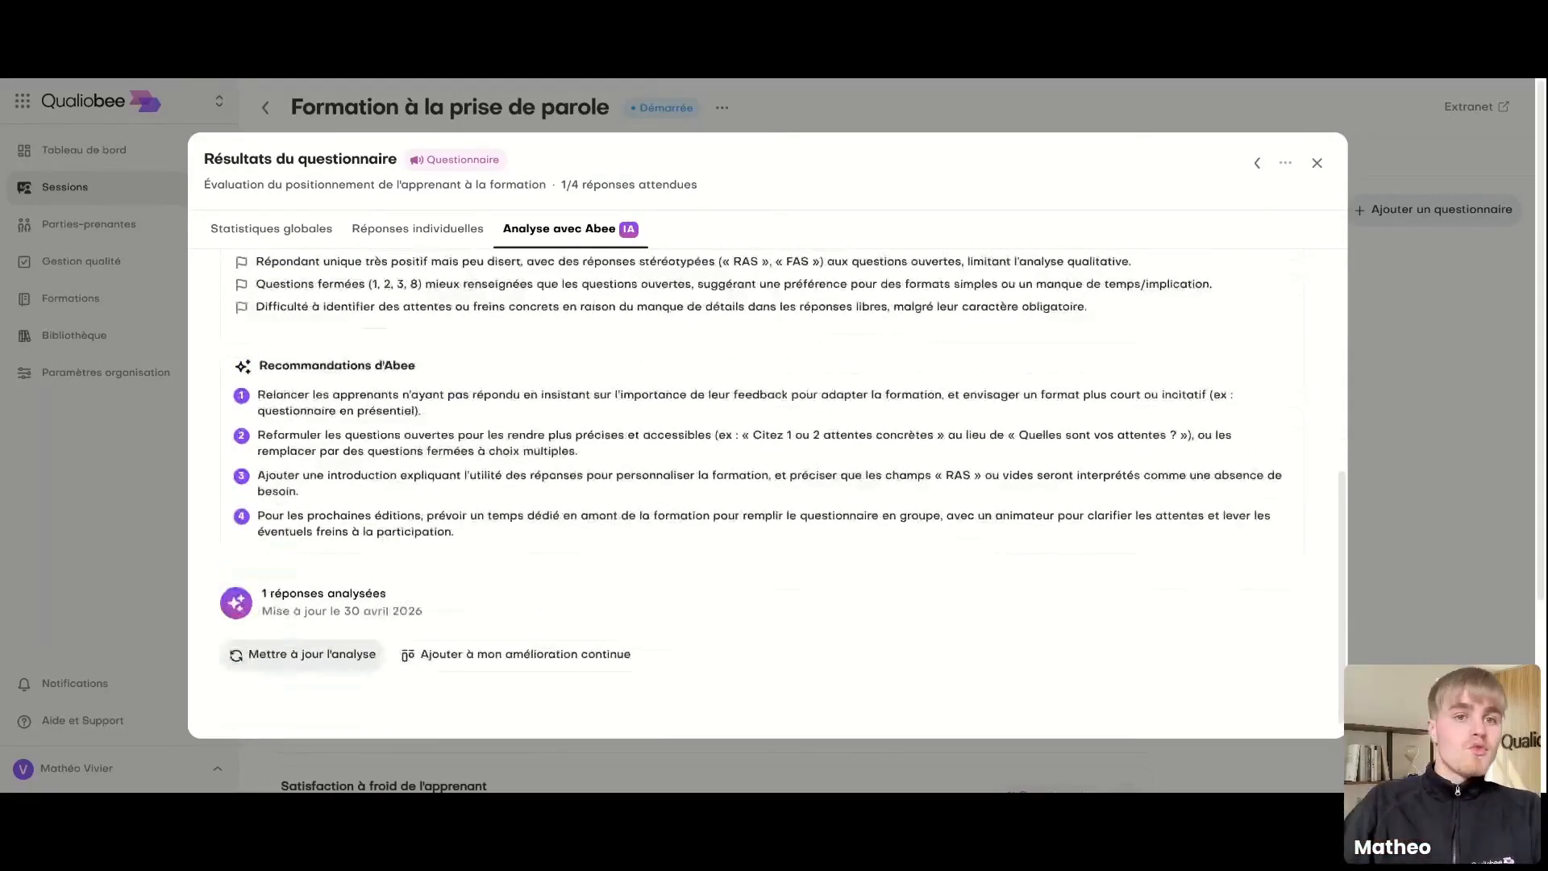
pyautogui.click(533, 631)
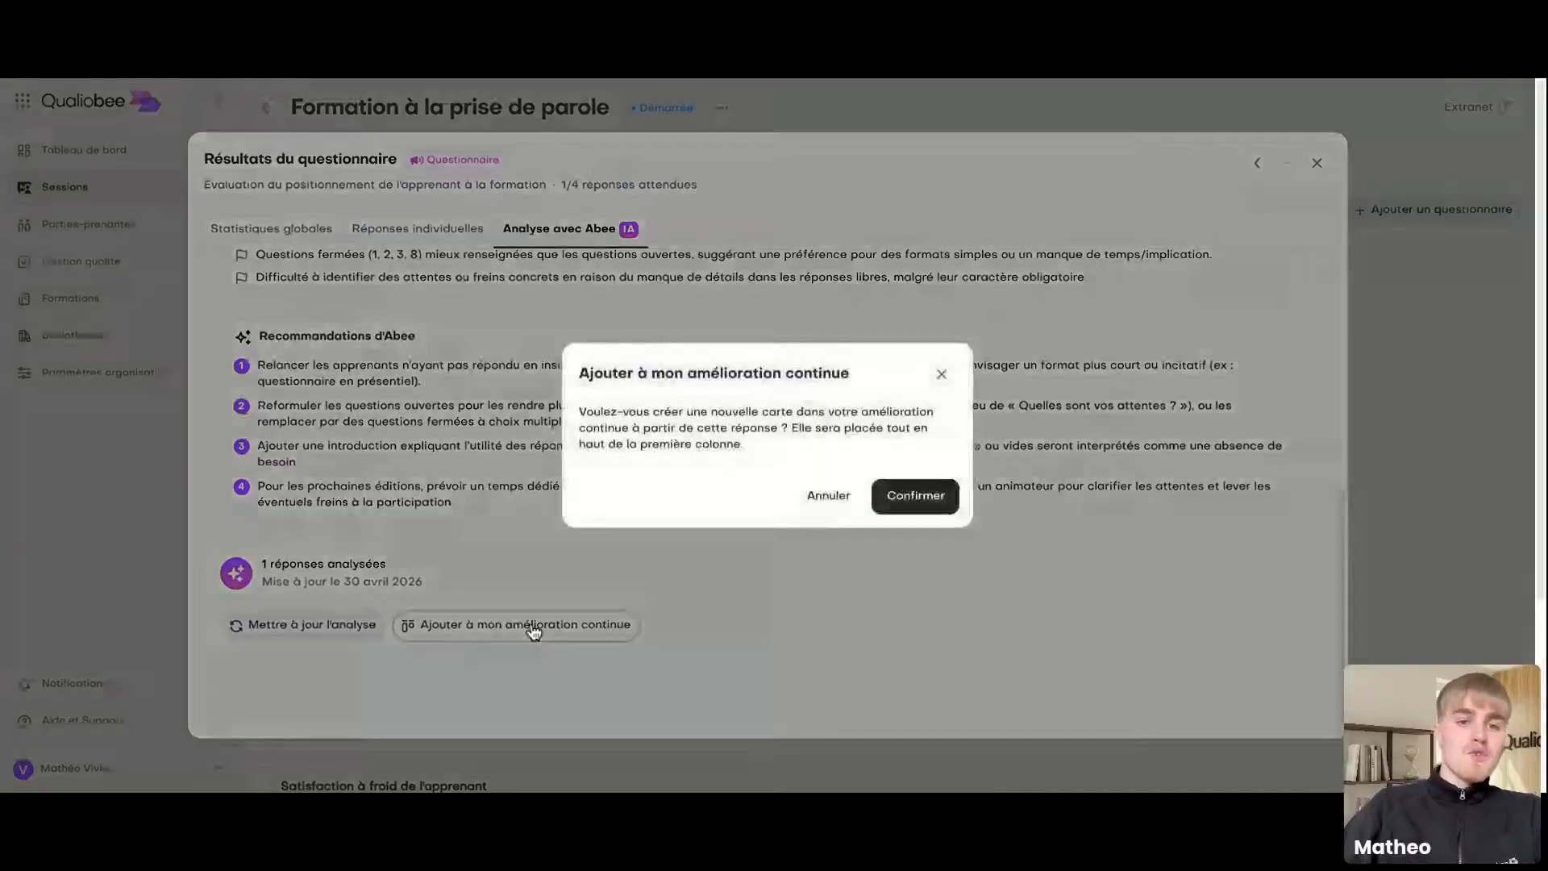
pyautogui.click(915, 495)
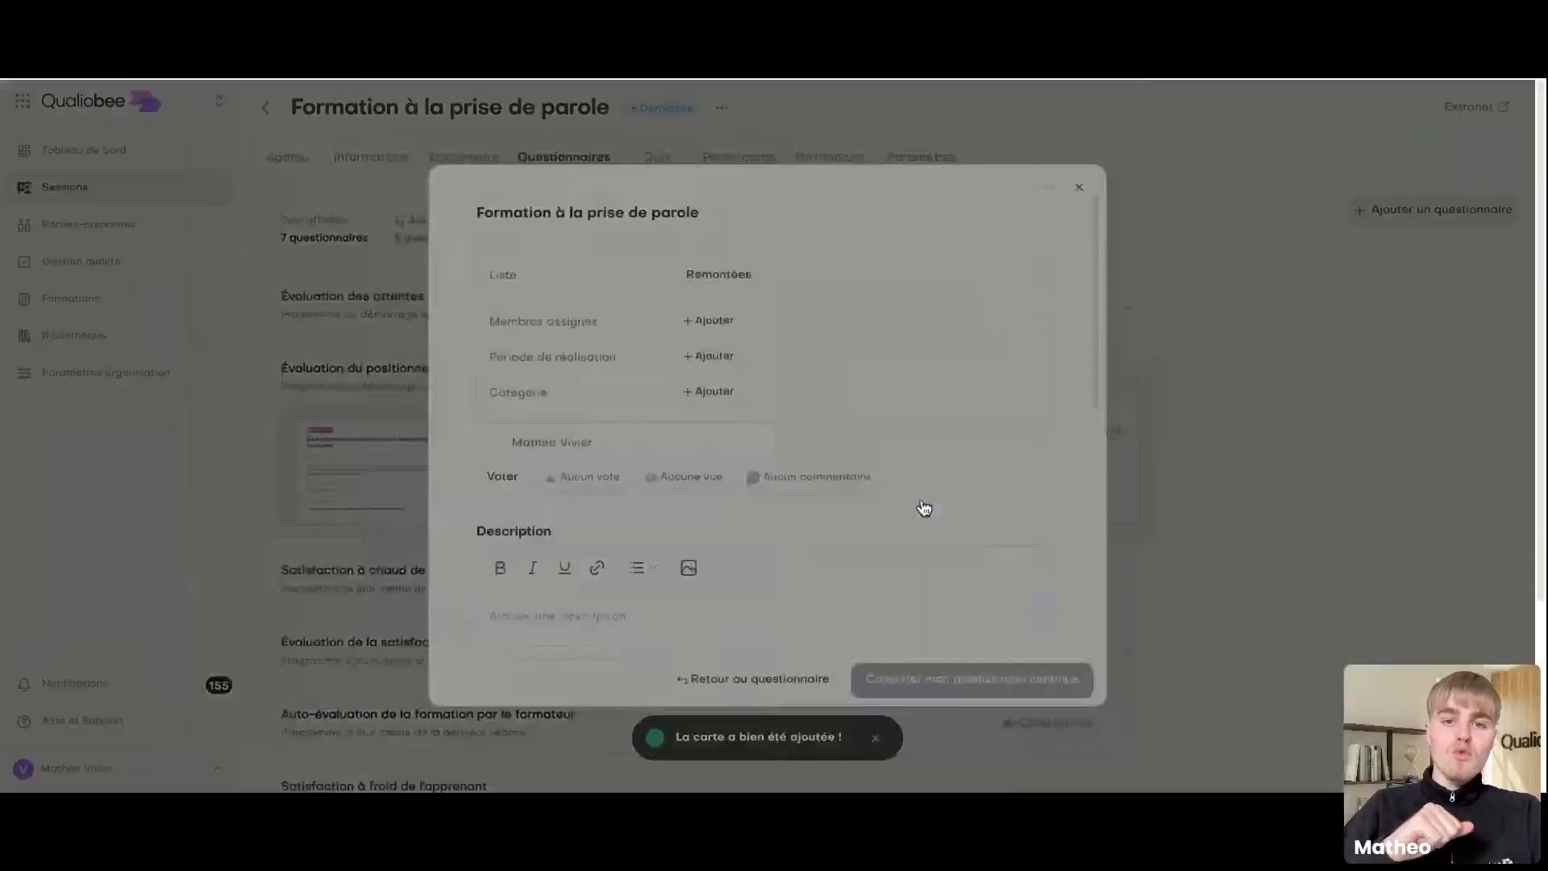
pyautogui.click(942, 682)
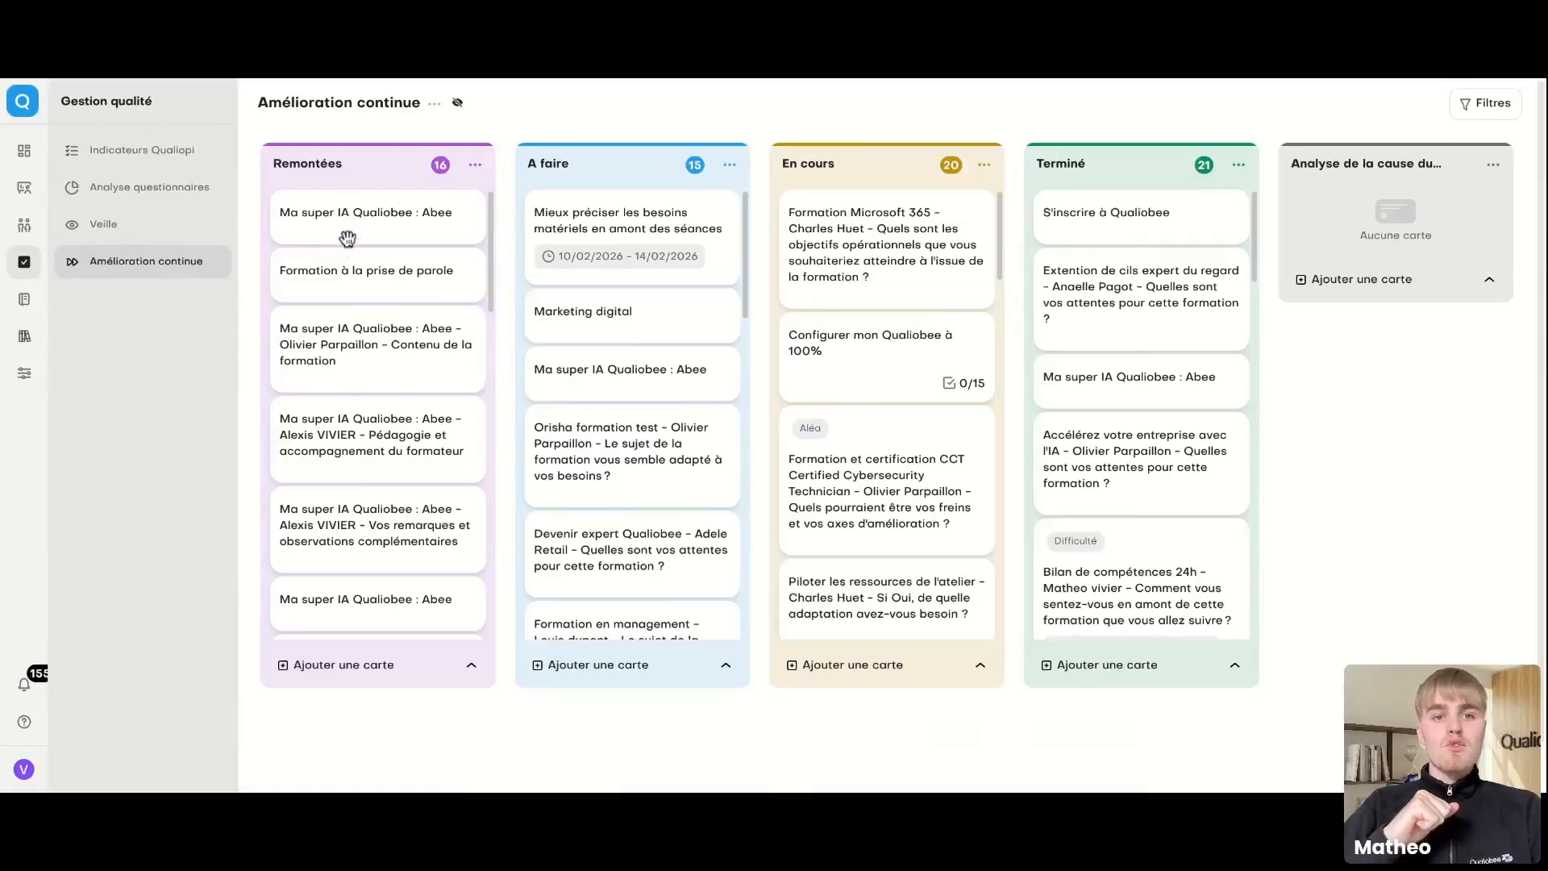
# Step: Review the fields of the "Formation à la prise de parole" card, then move it from "Remontées" to "Terminé"
pyautogui.click(393, 273)
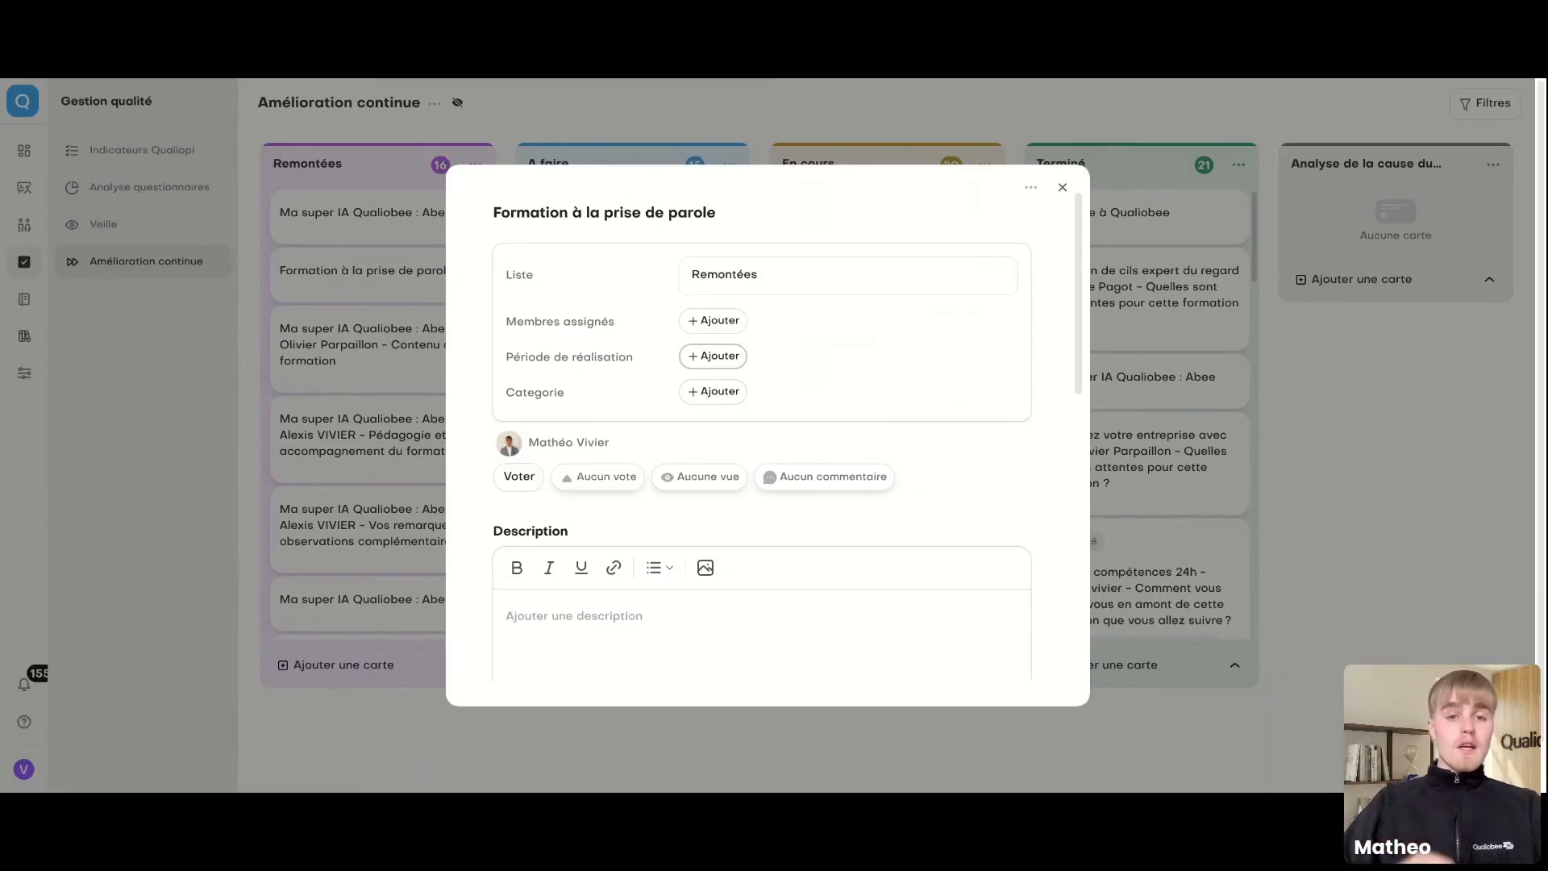
pyautogui.scroll(-4, 674, 374)
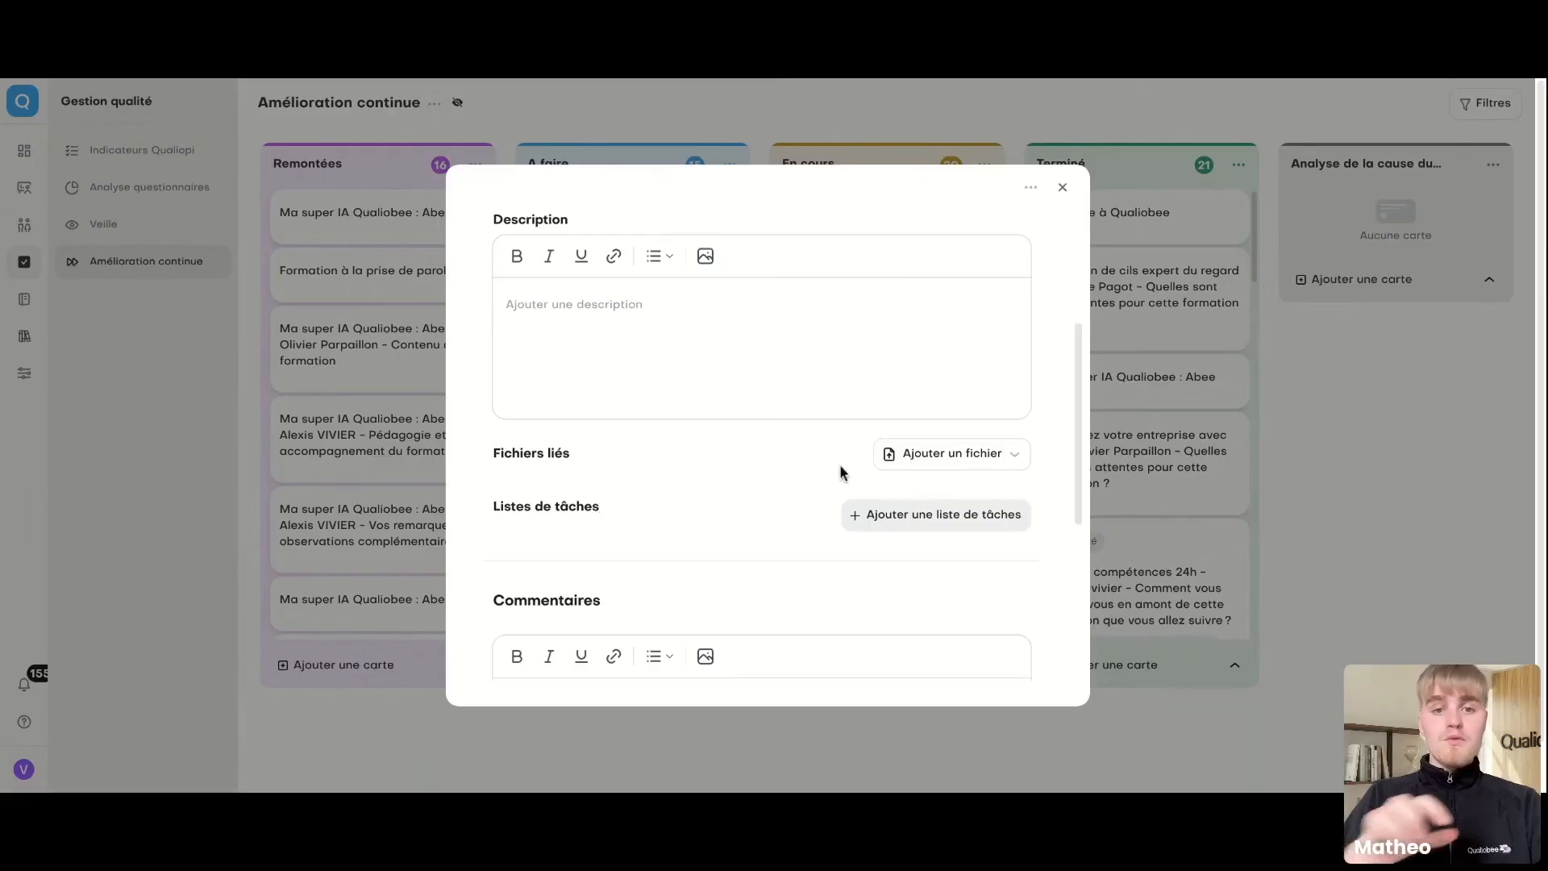
pyautogui.scroll(-4, 840, 472)
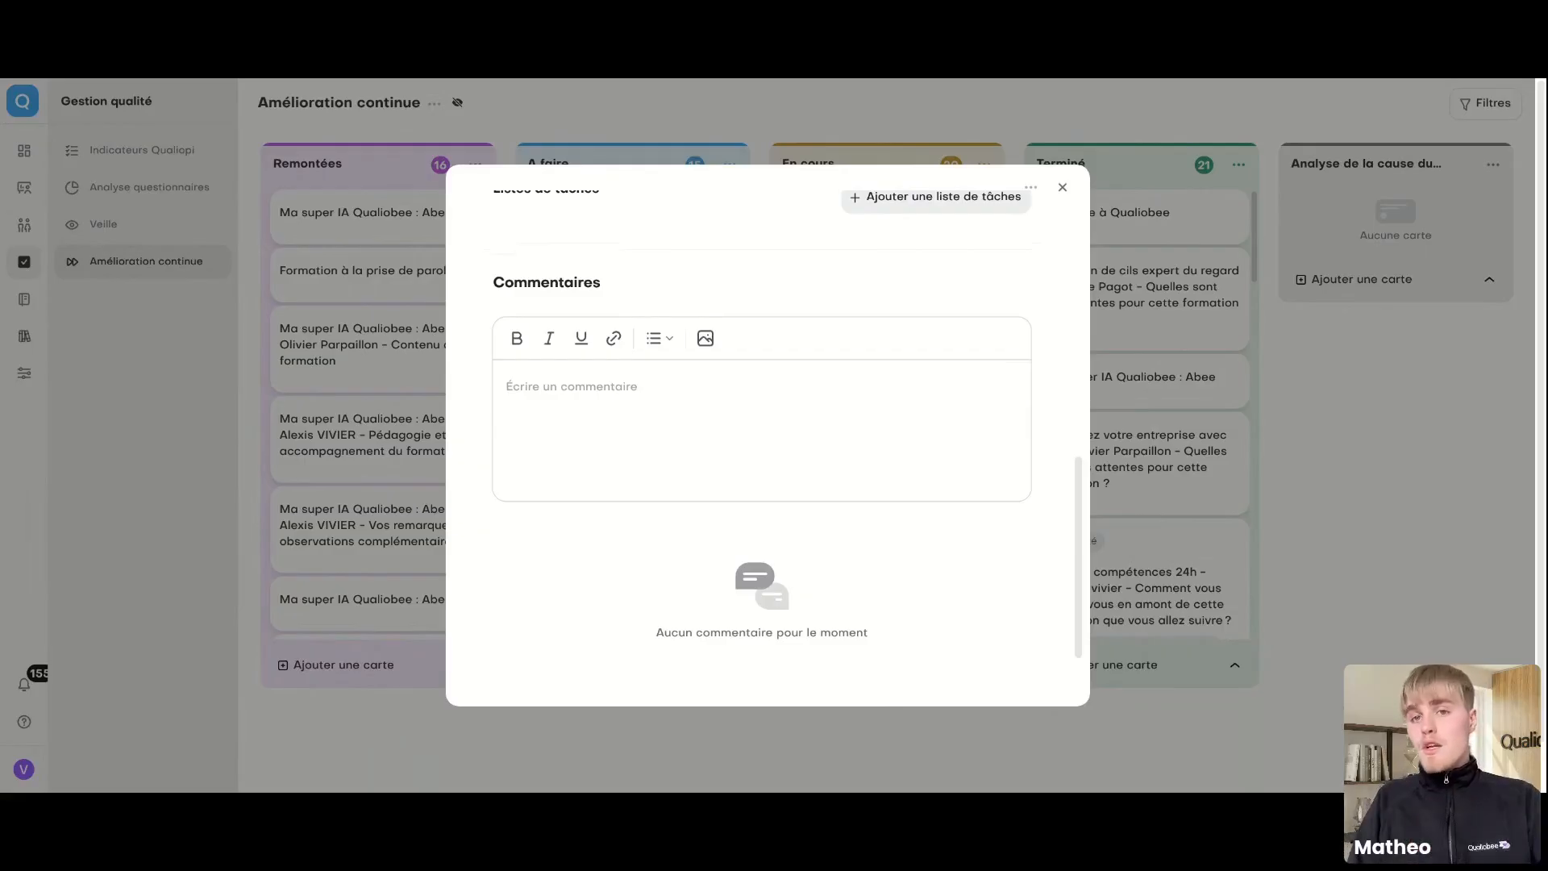
pyautogui.click(1062, 187)
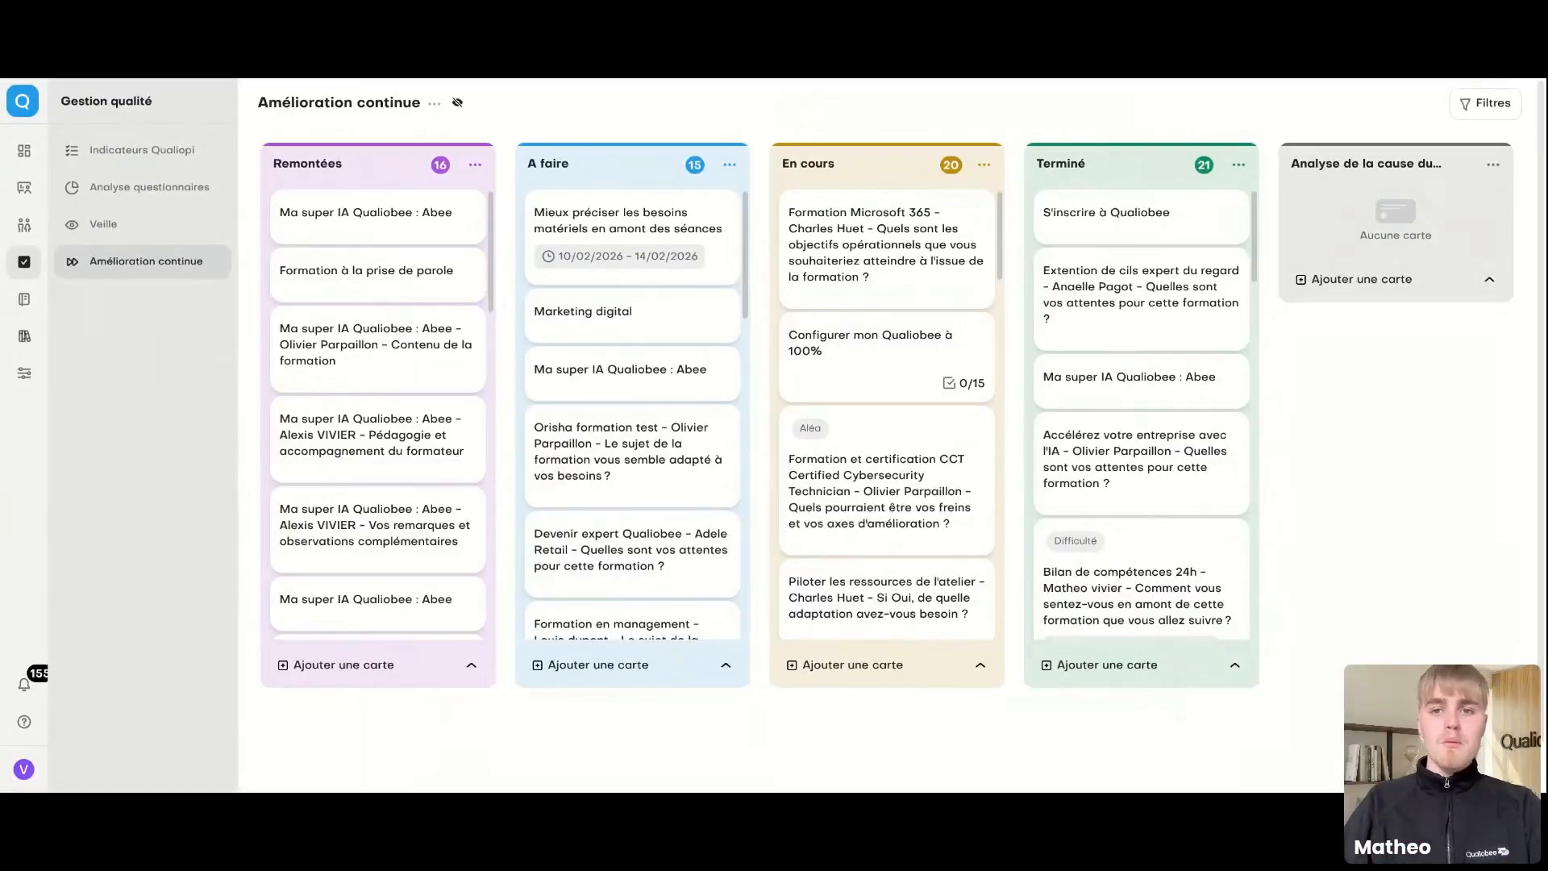
pyautogui.moveTo(377, 297); pyautogui.dragTo(1141, 376)
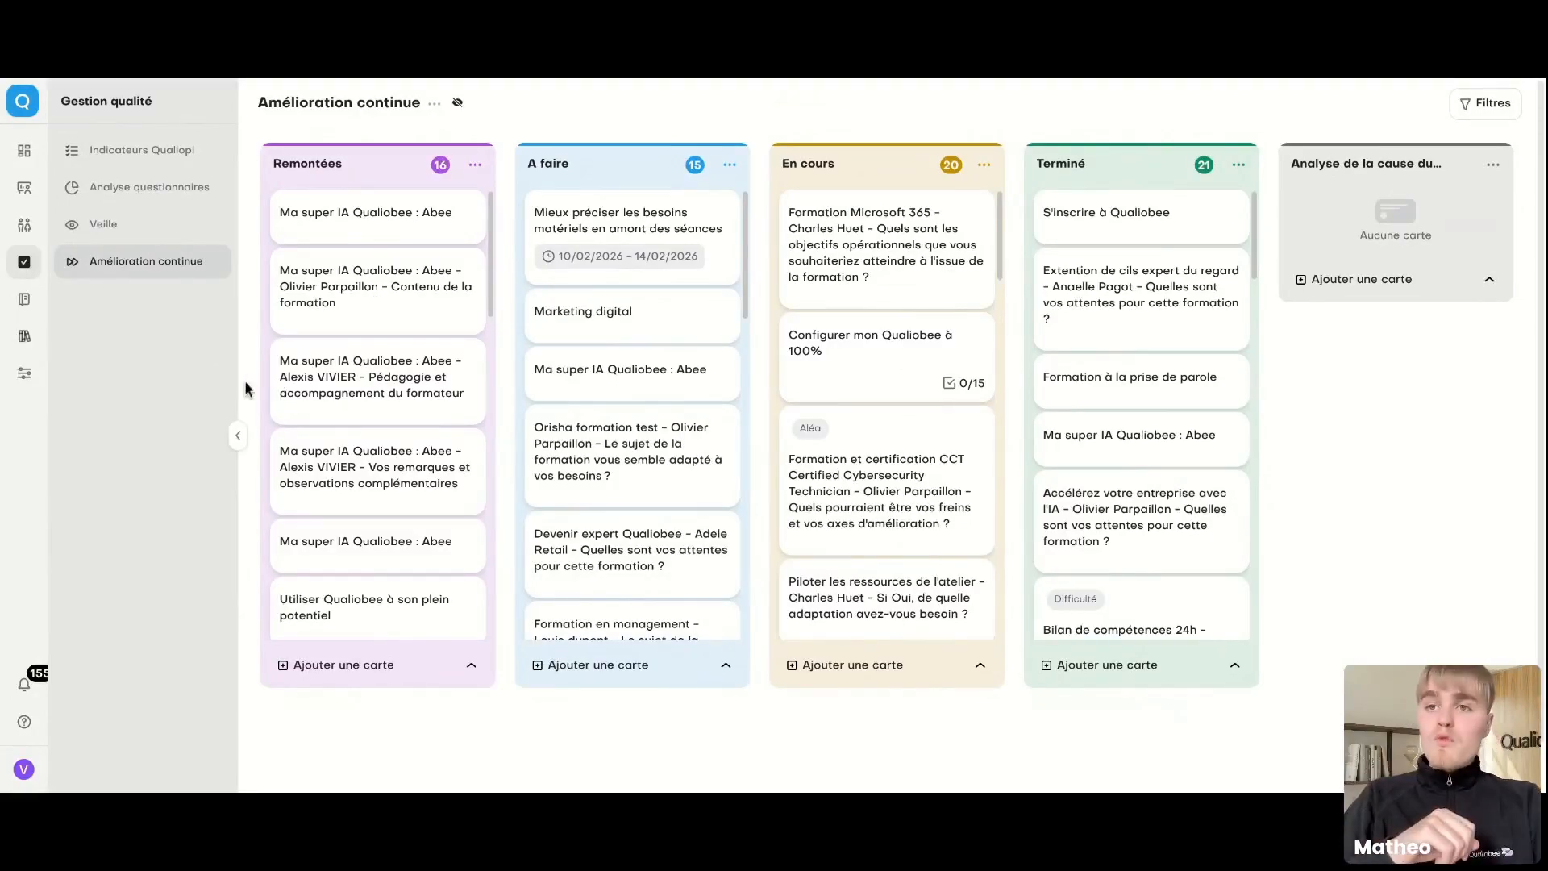
# Step: View the "Veille" board in quality management and return to the dashboard
pyautogui.click(103, 224)
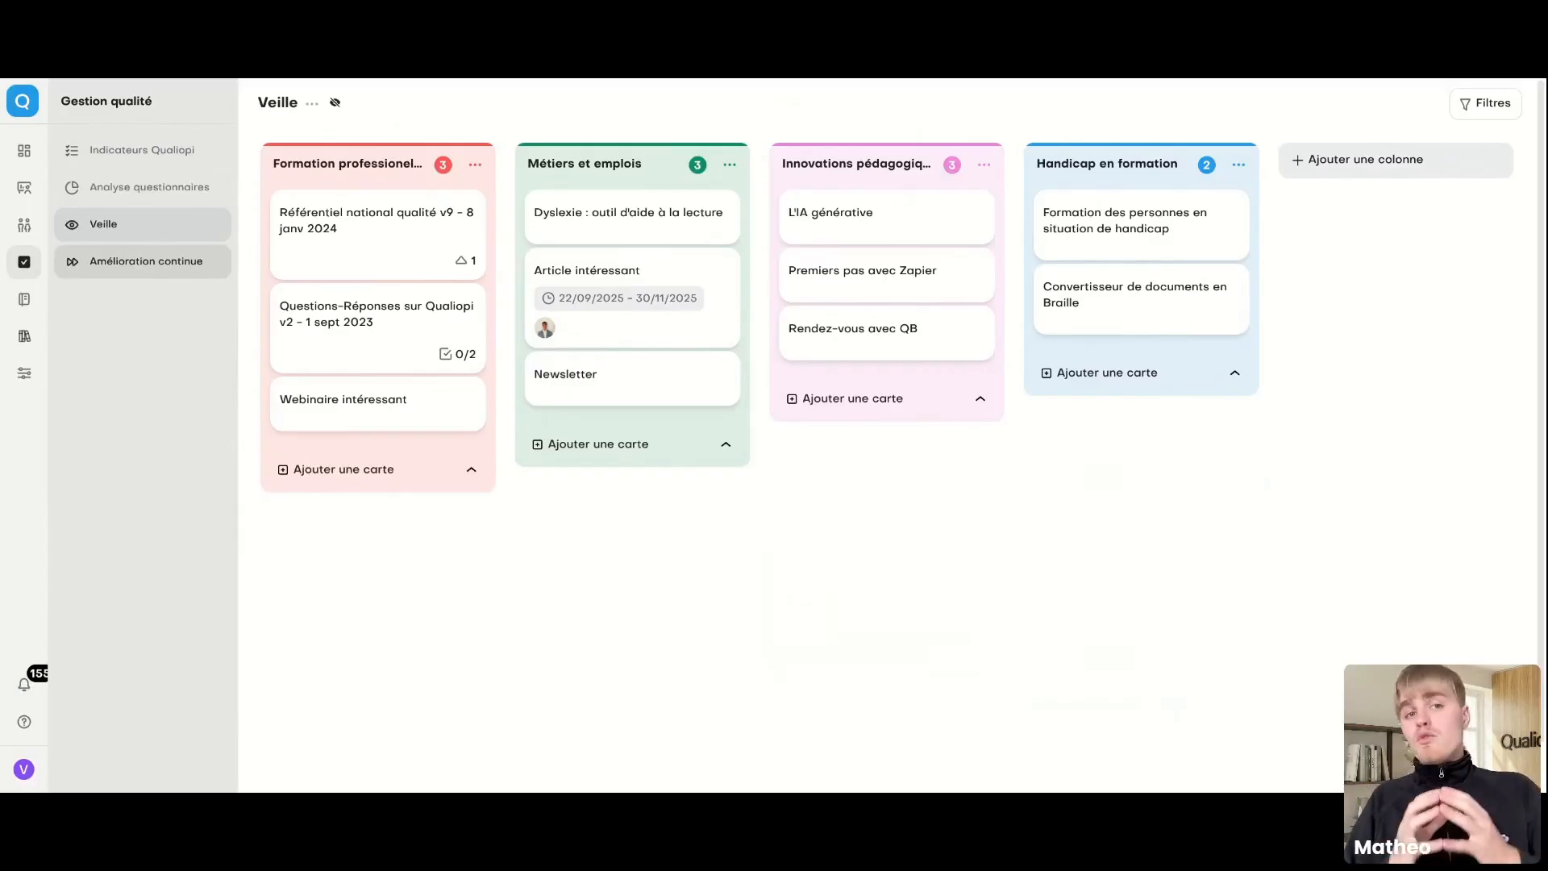
pyautogui.click(24, 155)
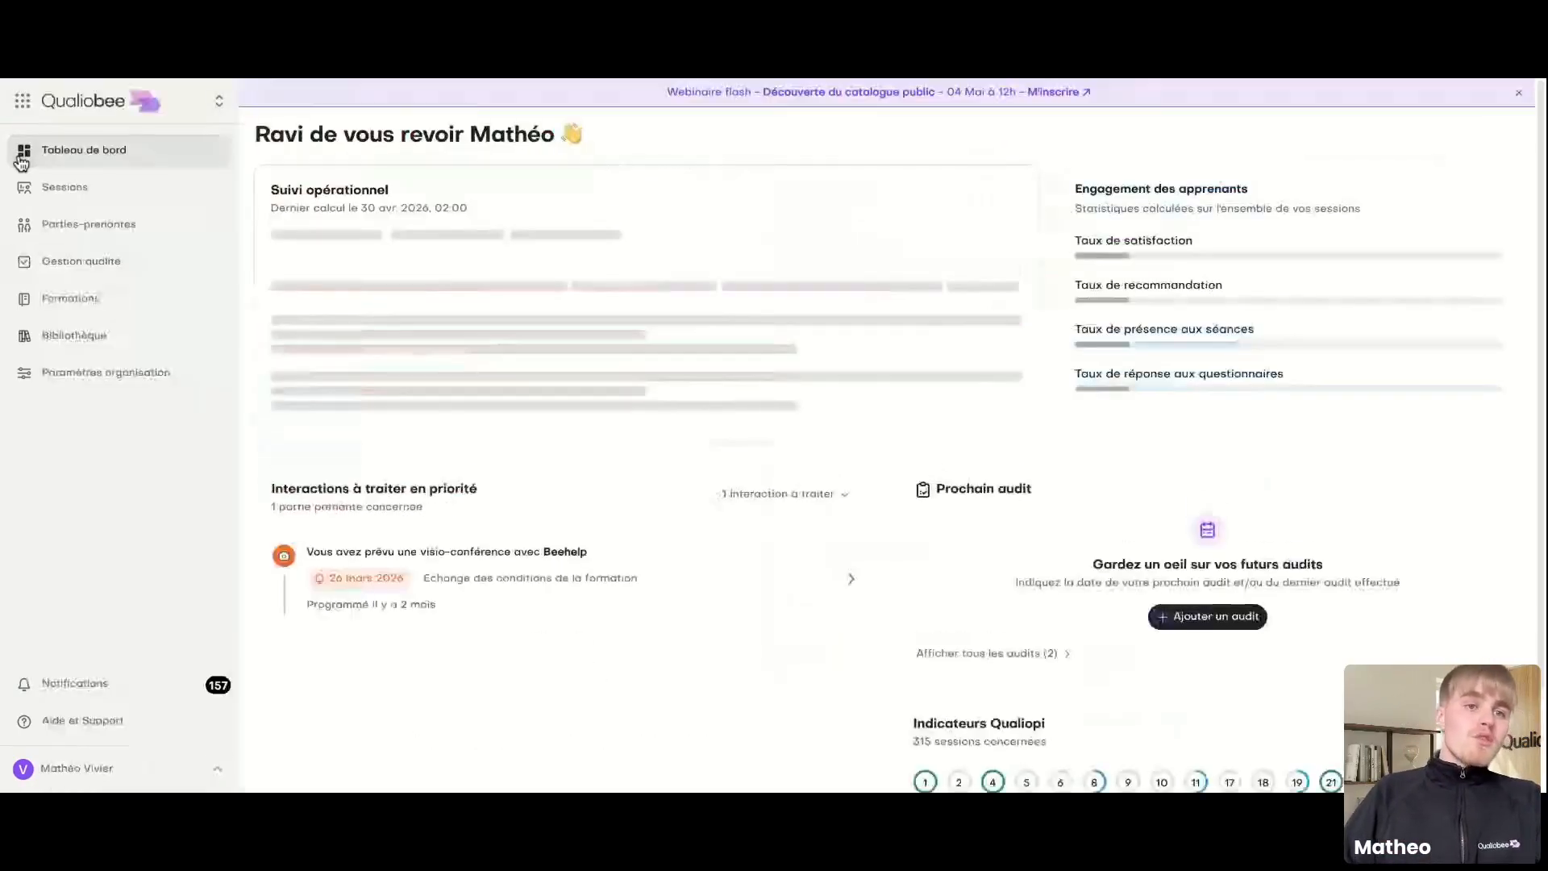
# Step: Browse the stakeholders: clear the filters on the Apprenants list, and view the Formateurs and Clients lists
pyautogui.click(84, 240)
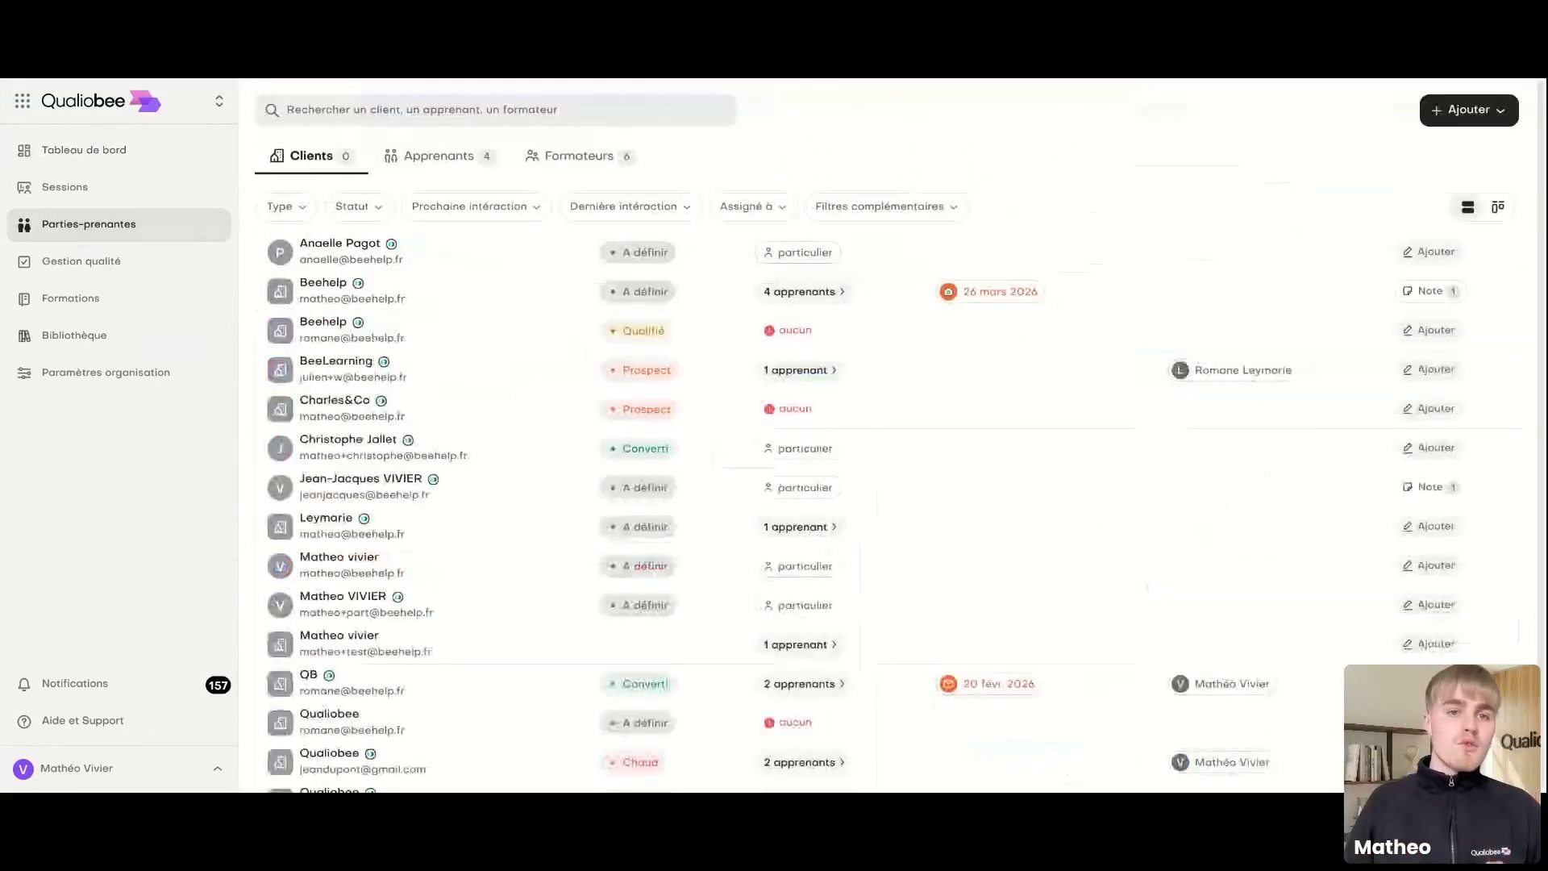
pyautogui.click(416, 161)
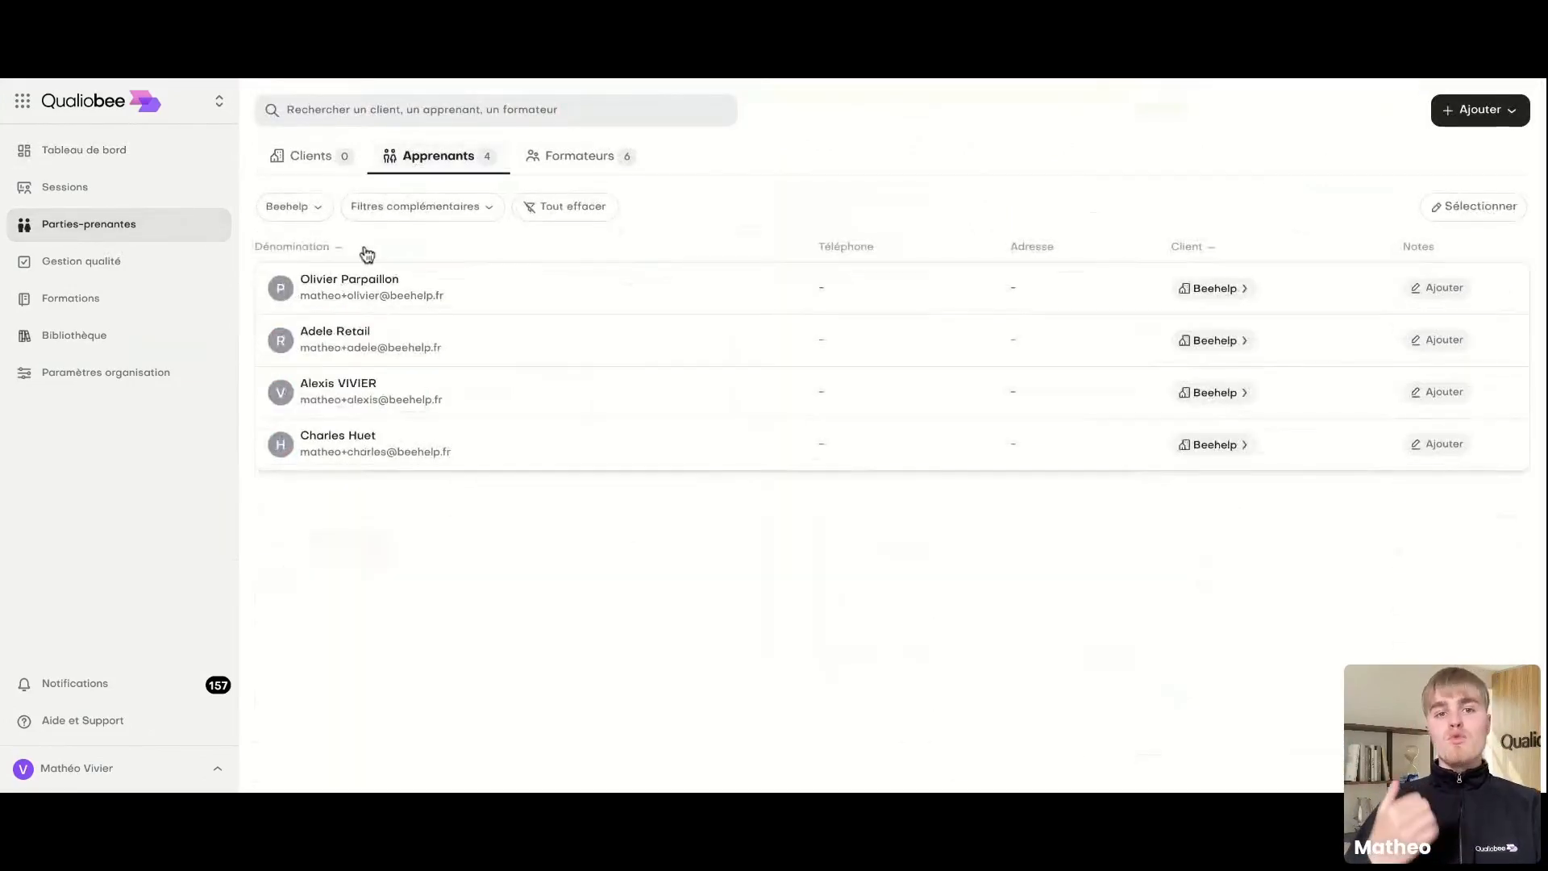
pyautogui.click(575, 211)
pyautogui.click(579, 159)
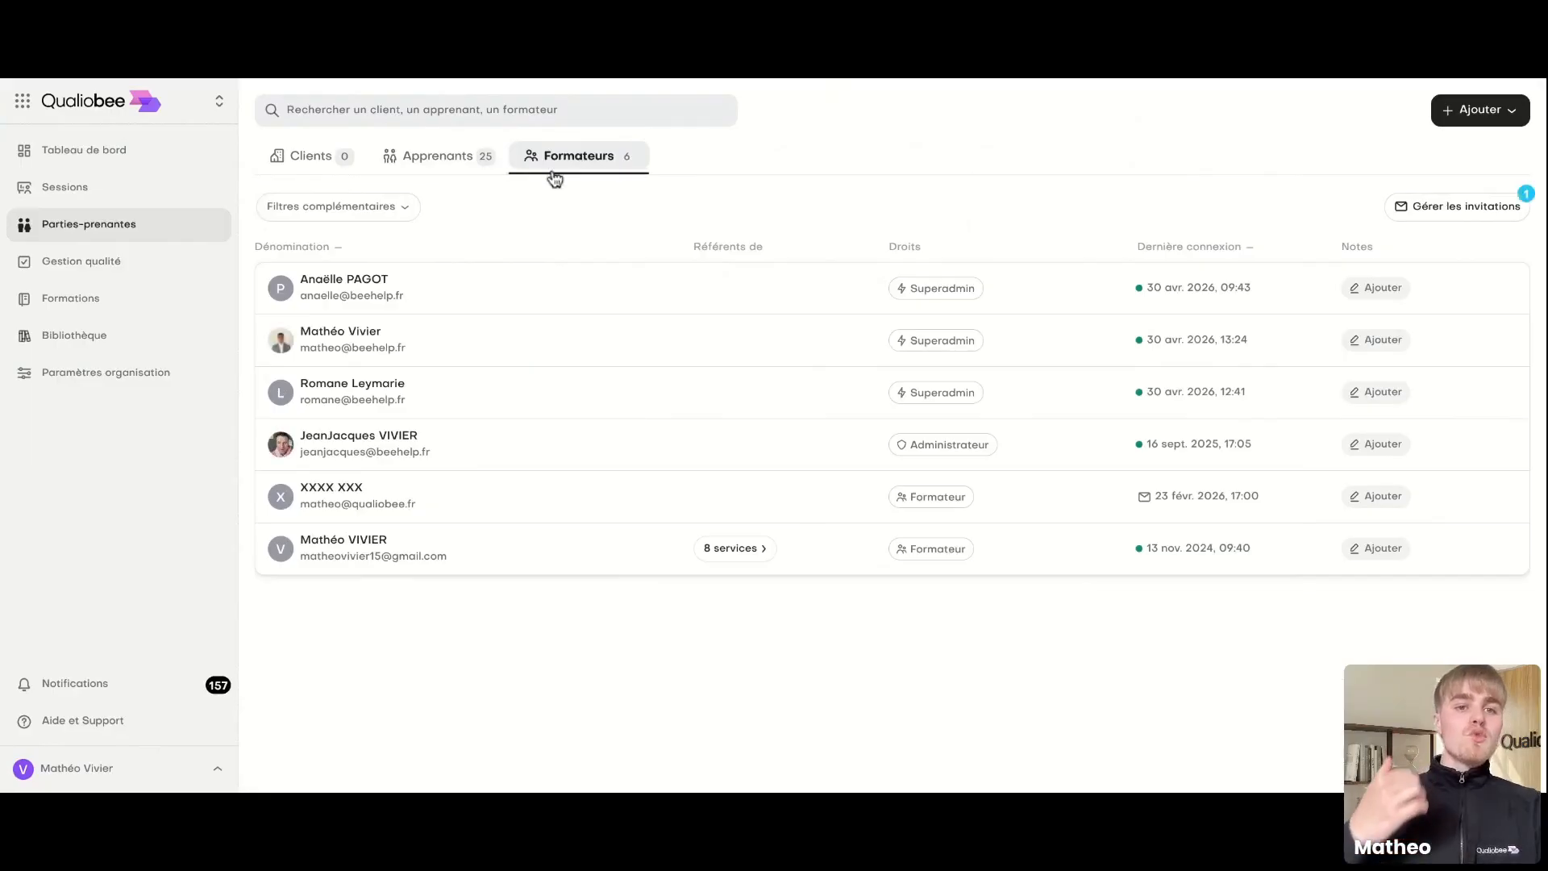
pyautogui.click(318, 168)
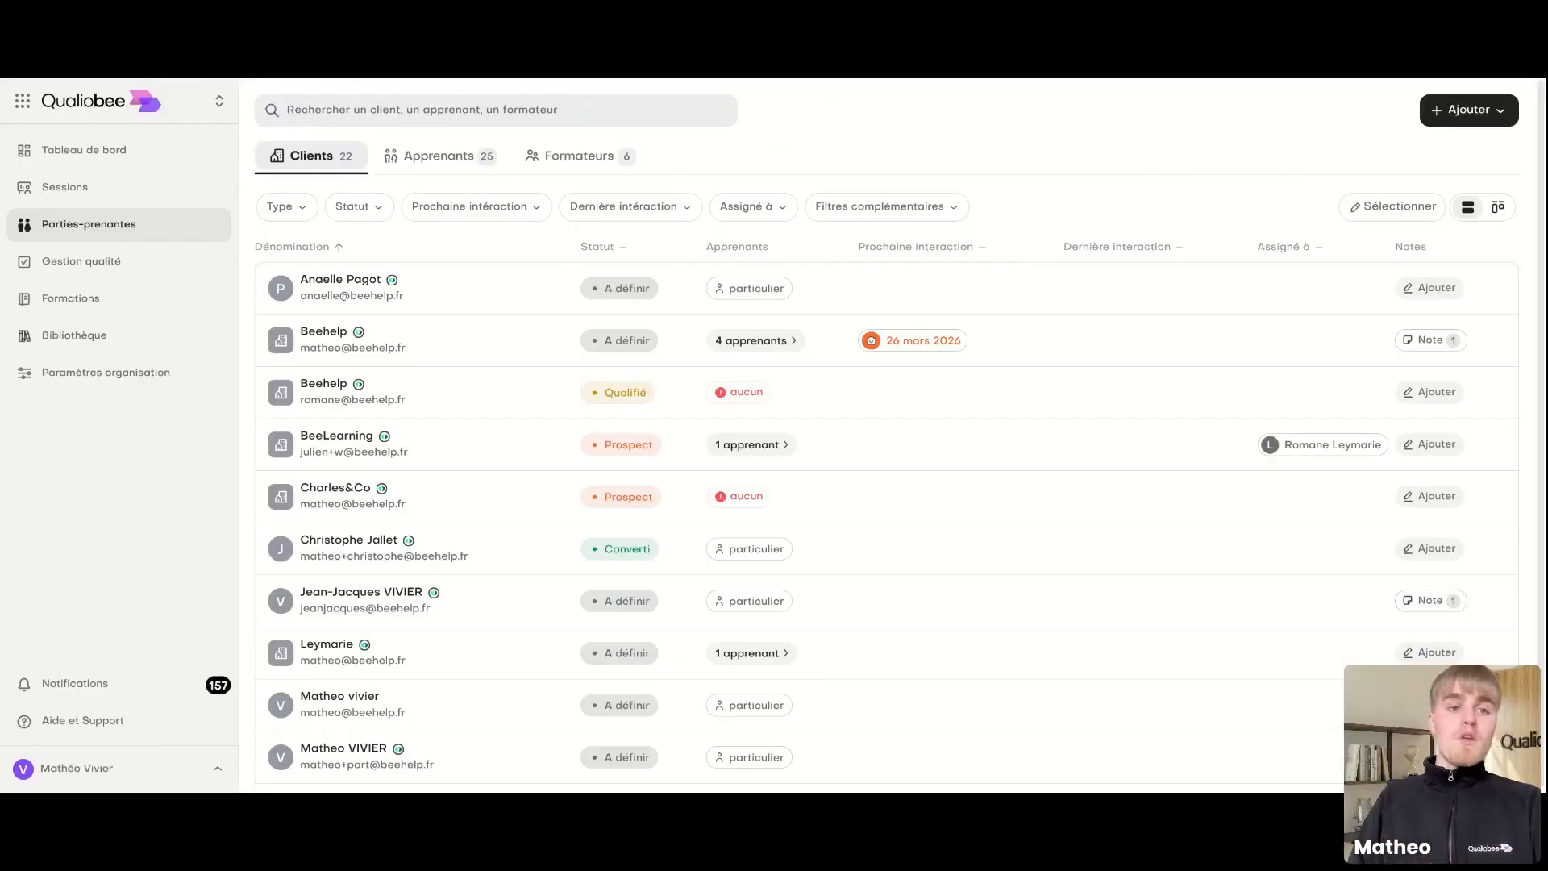
# Step: In the library, examine the option for creating a document template with Abee from an imported file, and close it without creating anything
pyautogui.click(118, 333)
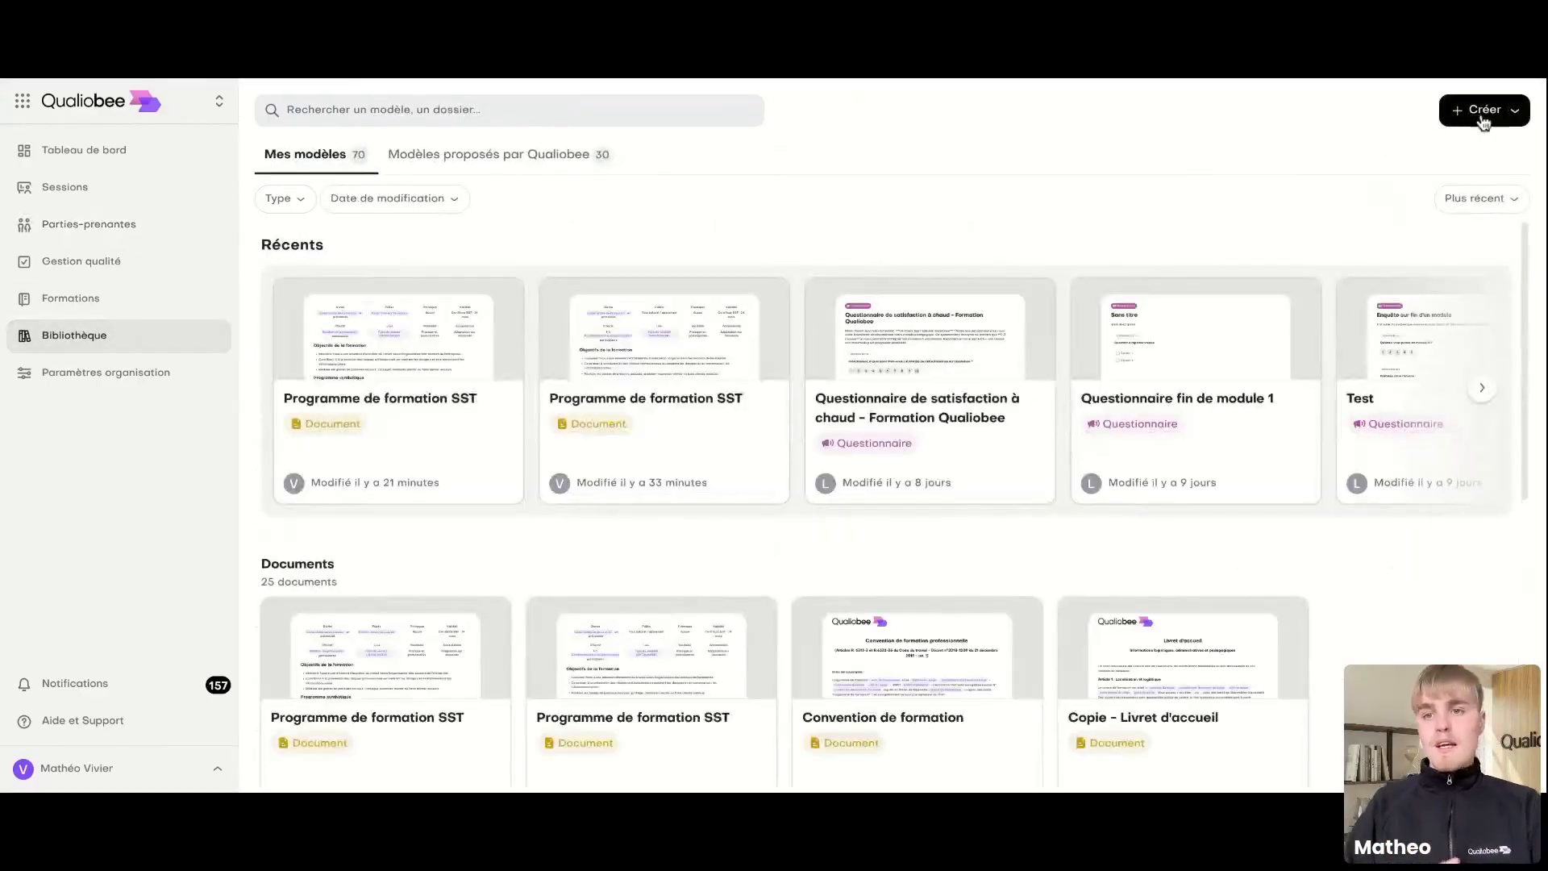
pyautogui.click(1484, 120)
pyautogui.click(1400, 195)
pyautogui.click(869, 315)
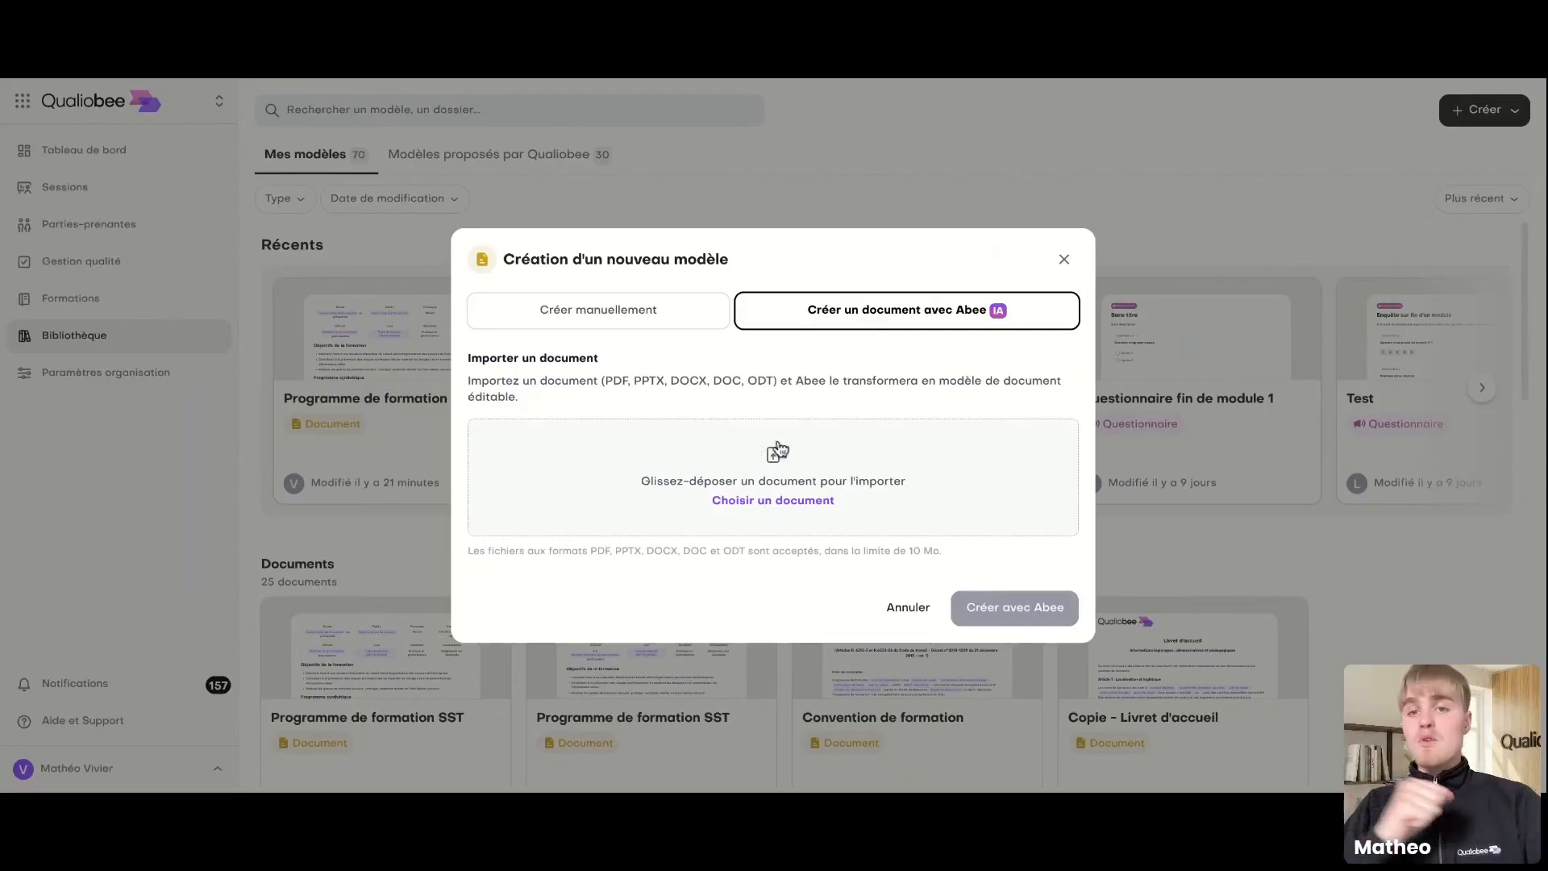
pyautogui.click(1062, 272)
# Step: Examine the new questionnaire template options "Générer avec Abee" and "Importer un Google Form", and close the dialog without creating anything
pyautogui.click(1486, 111)
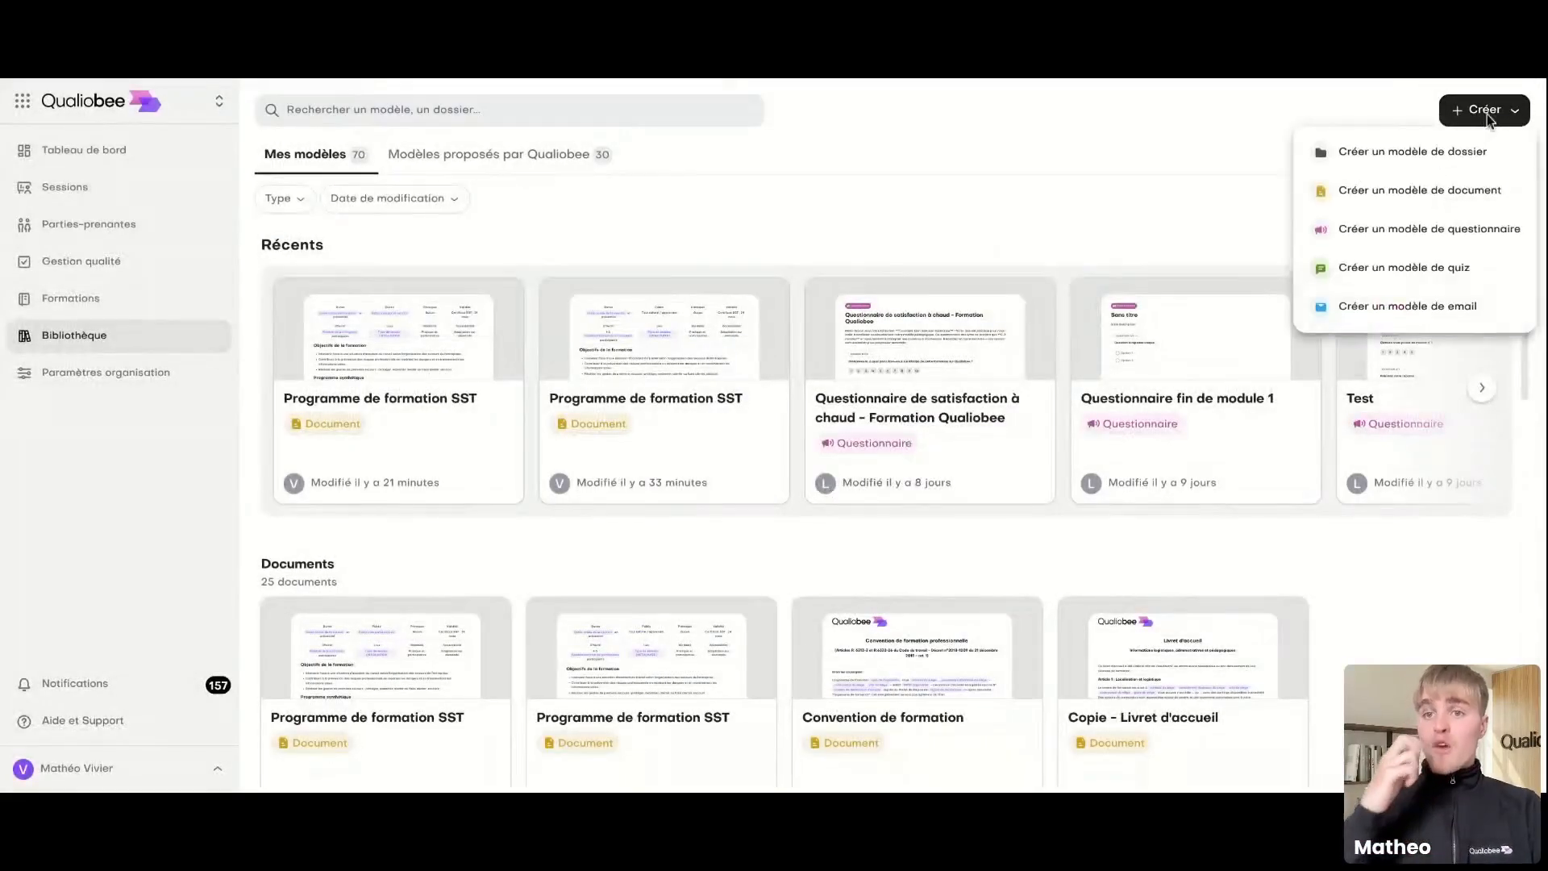
pyautogui.click(1392, 234)
pyautogui.click(782, 376)
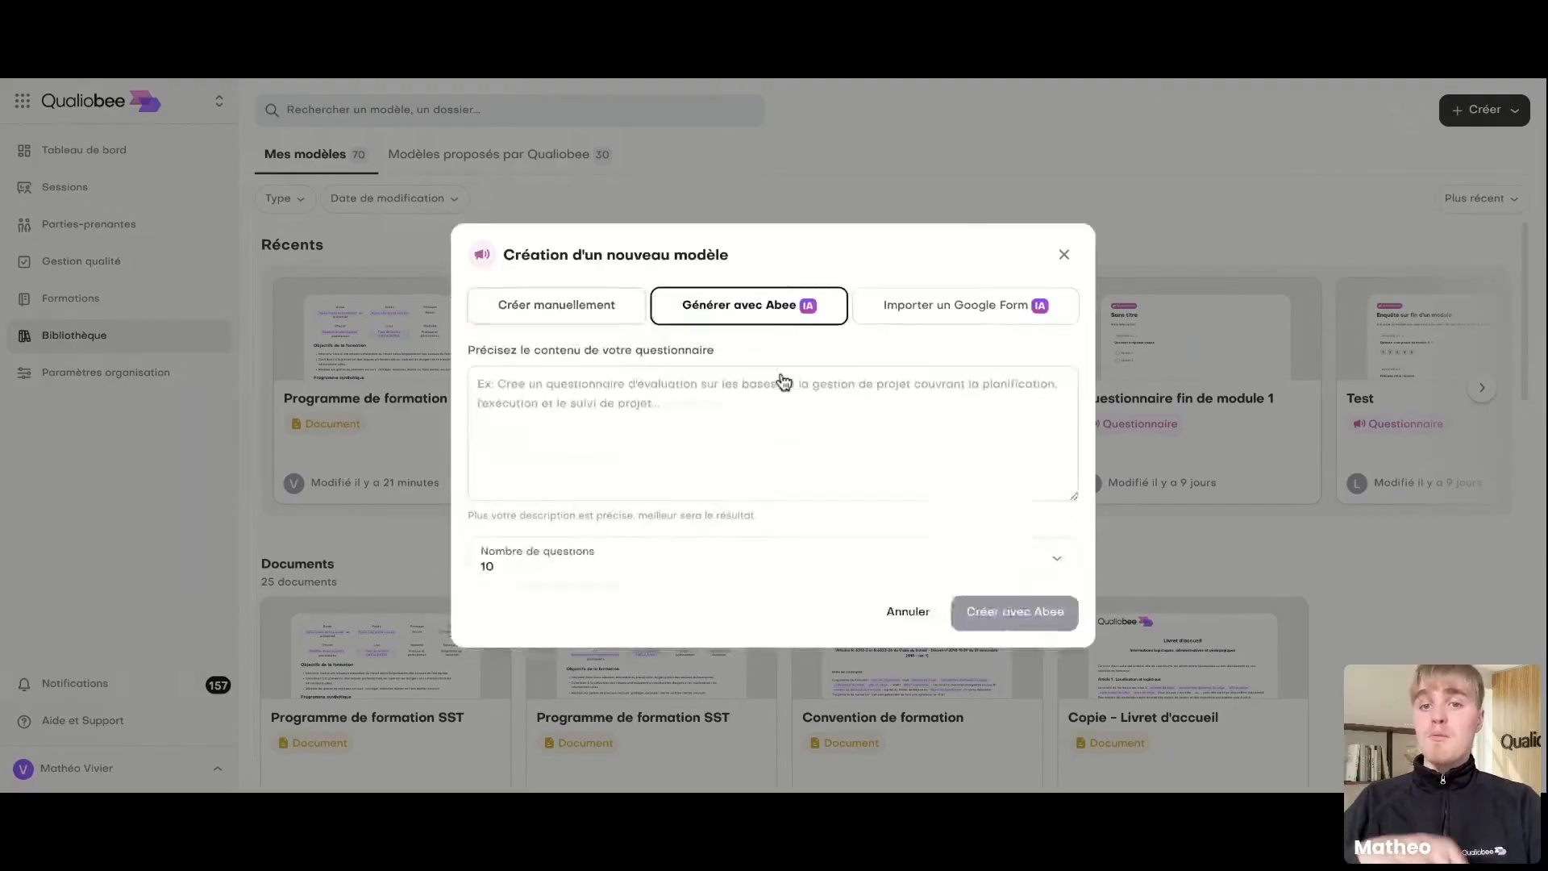
pyautogui.click(951, 319)
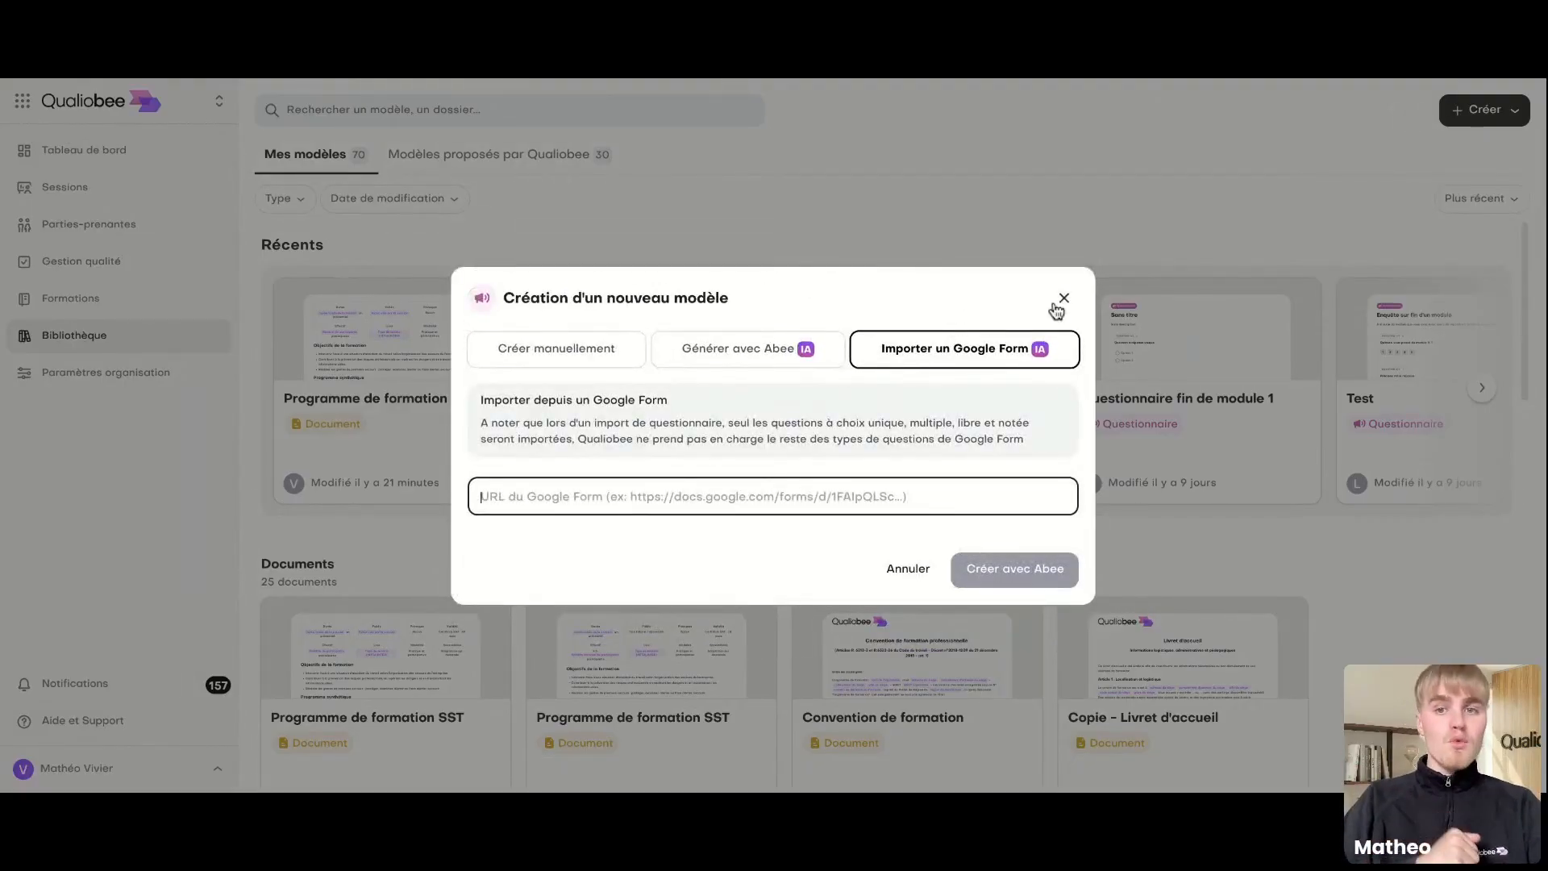
pyautogui.click(1063, 301)
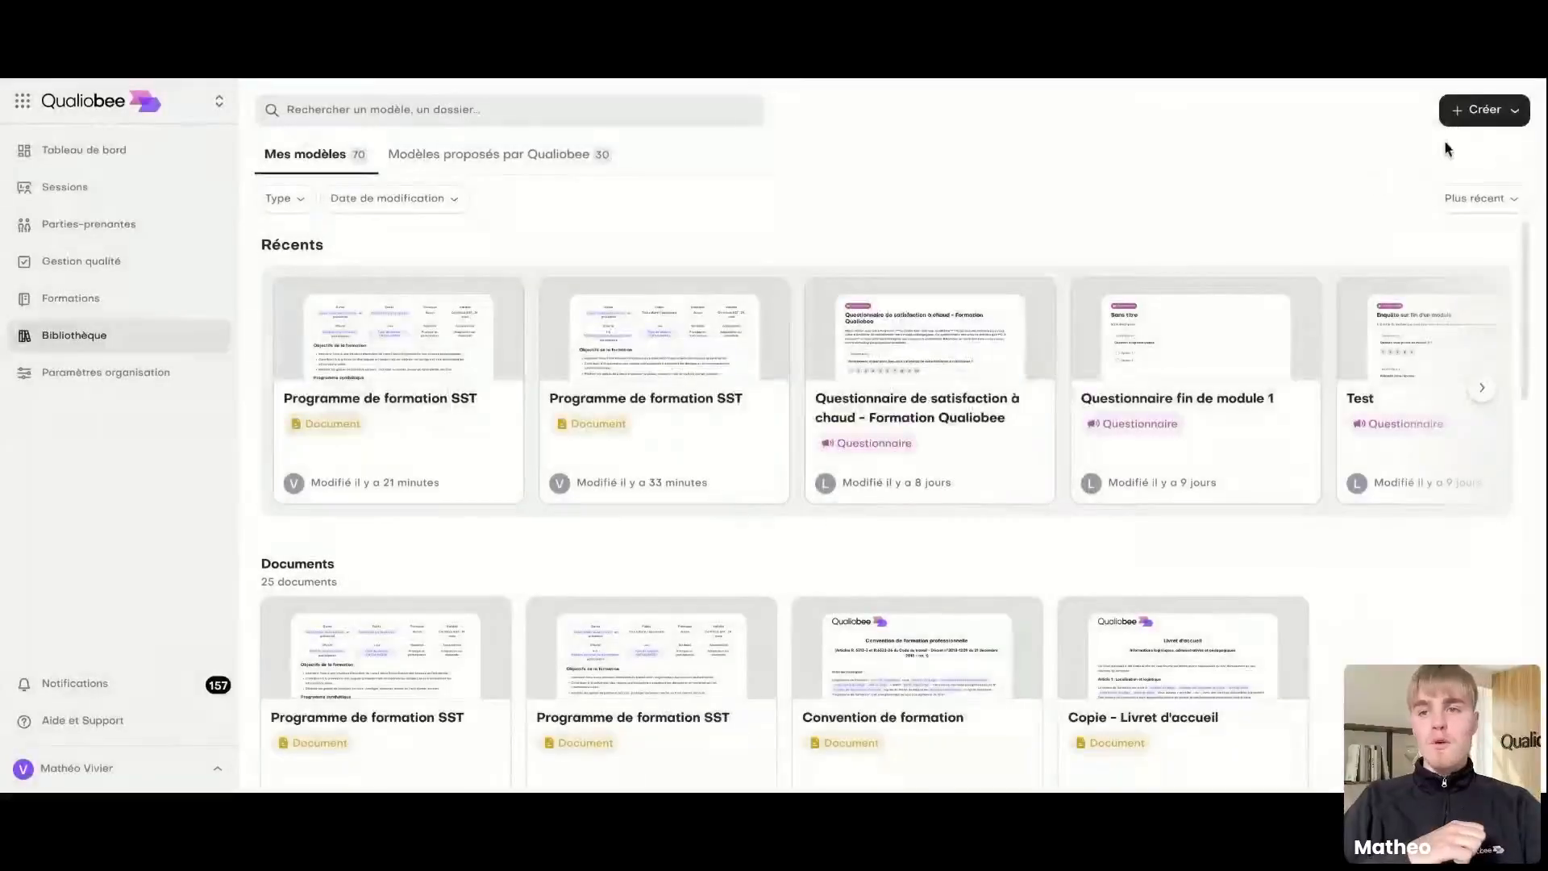
# Step: In Formations, examine the option for creating a training with Abee from an imported document, and close it without creating anything
pyautogui.click(144, 313)
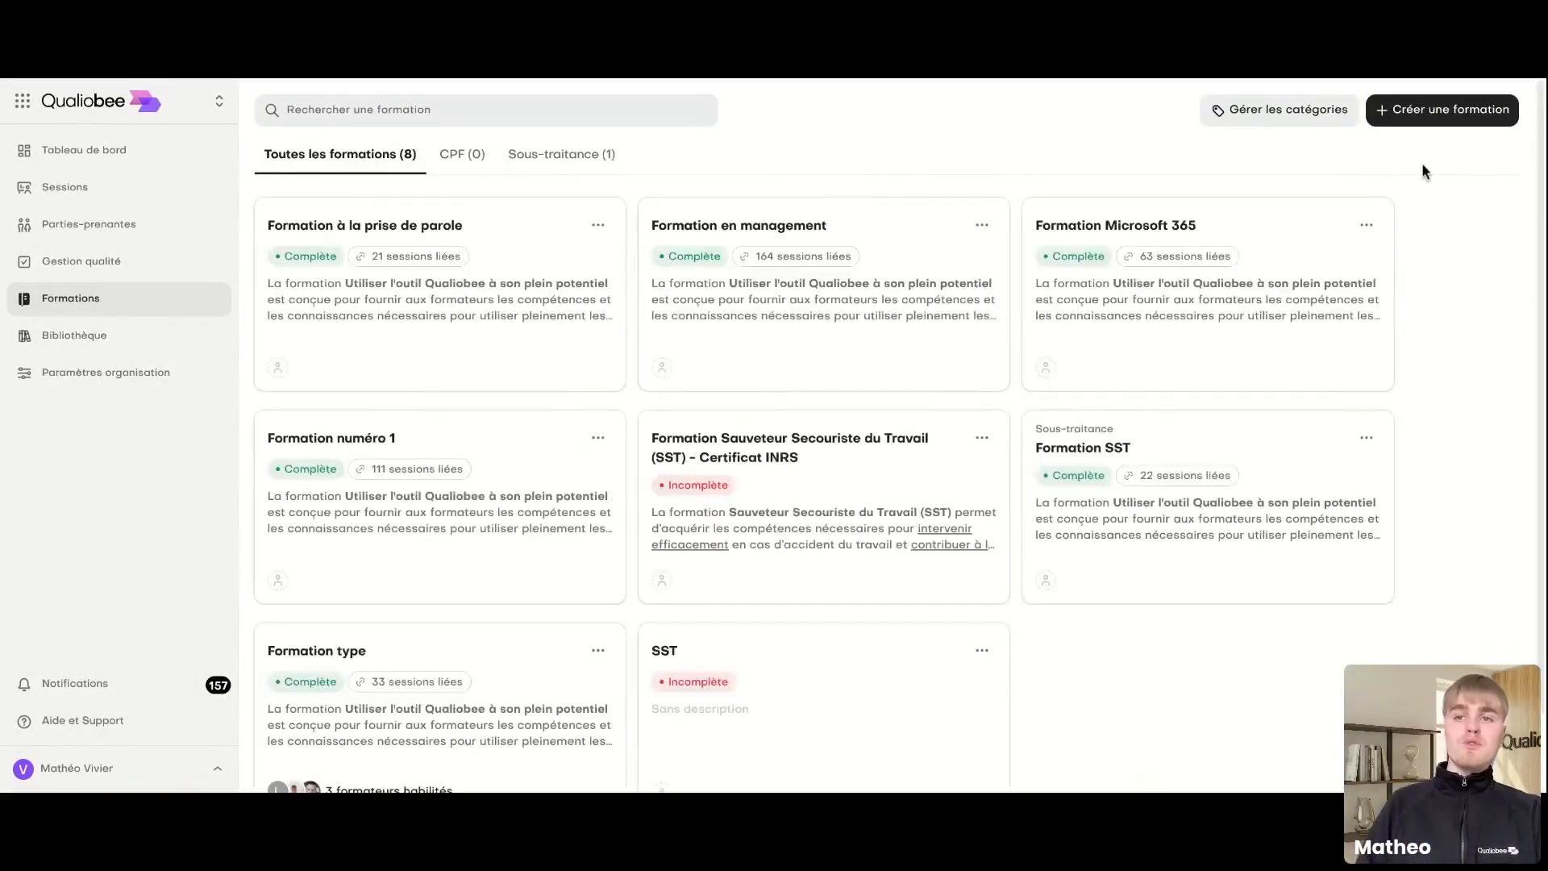
pyautogui.click(1441, 113)
pyautogui.click(839, 305)
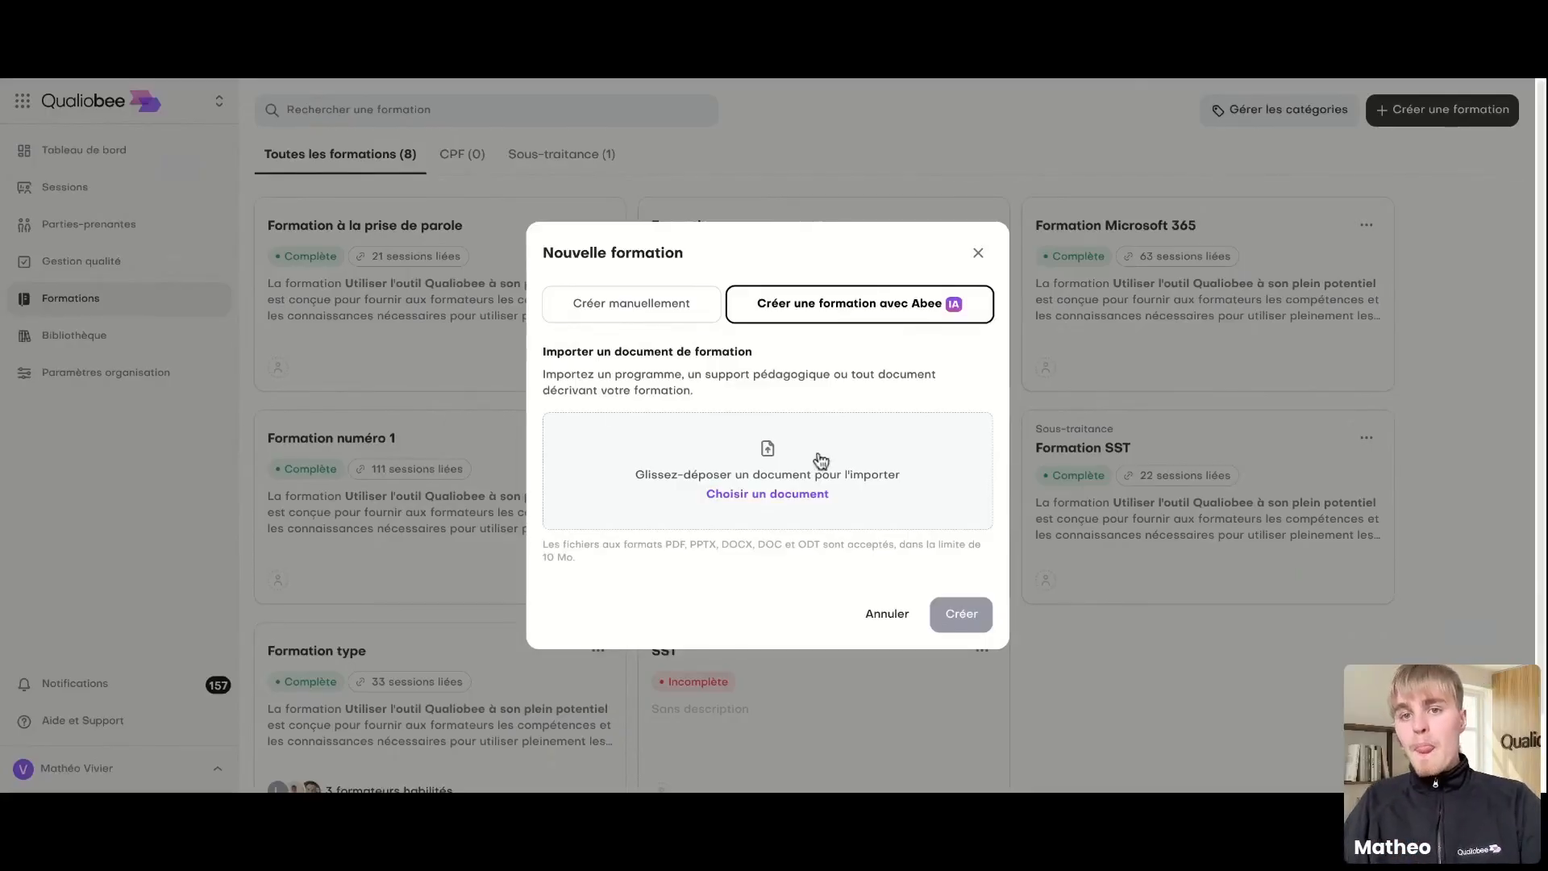
pyautogui.click(978, 252)
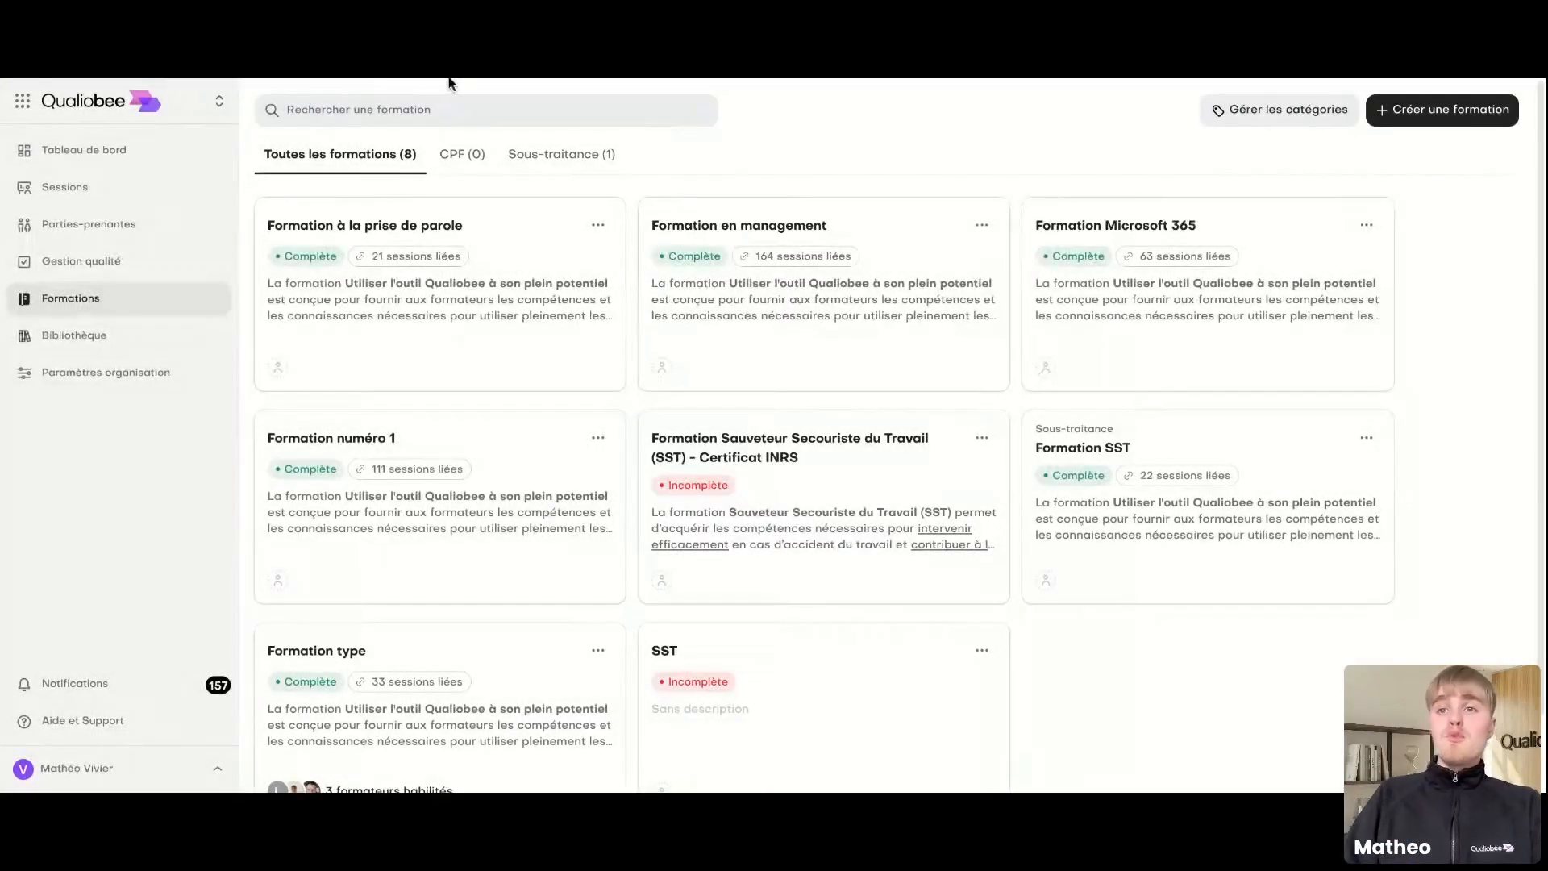